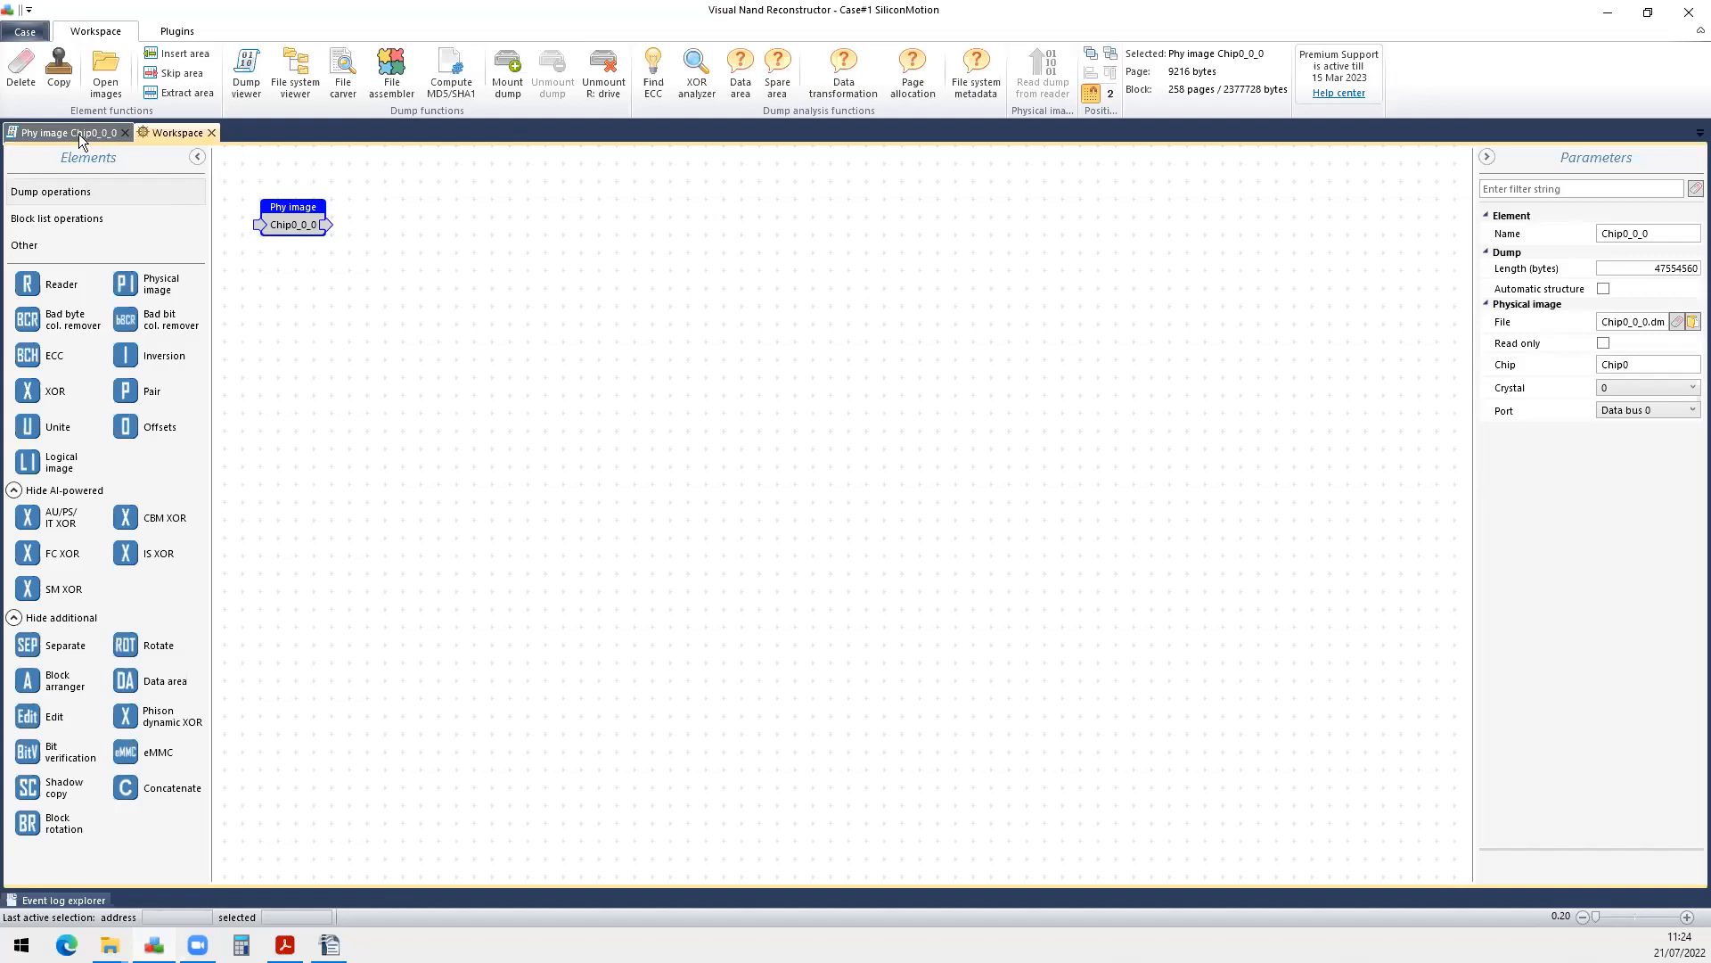
Open the Chip0_0_0 physical image's bitmap near the end of its pages and turn on block highlighting.
click(79, 133)
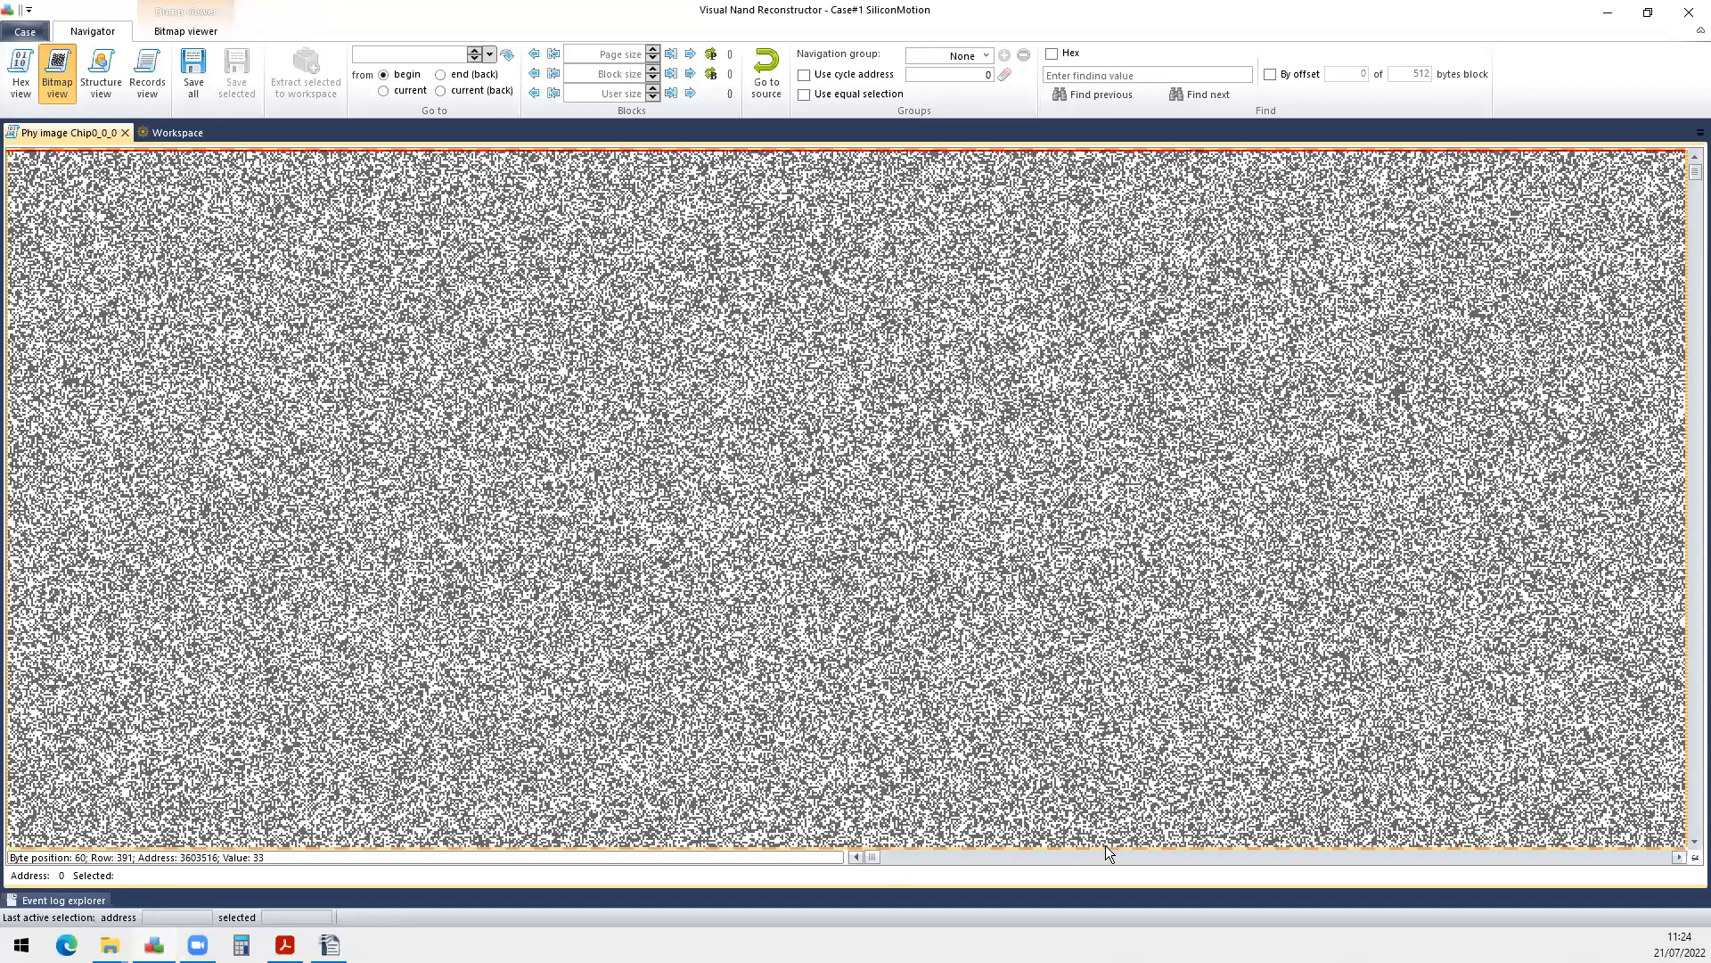
click(1106, 856)
drag(1682, 889, 1681, 867)
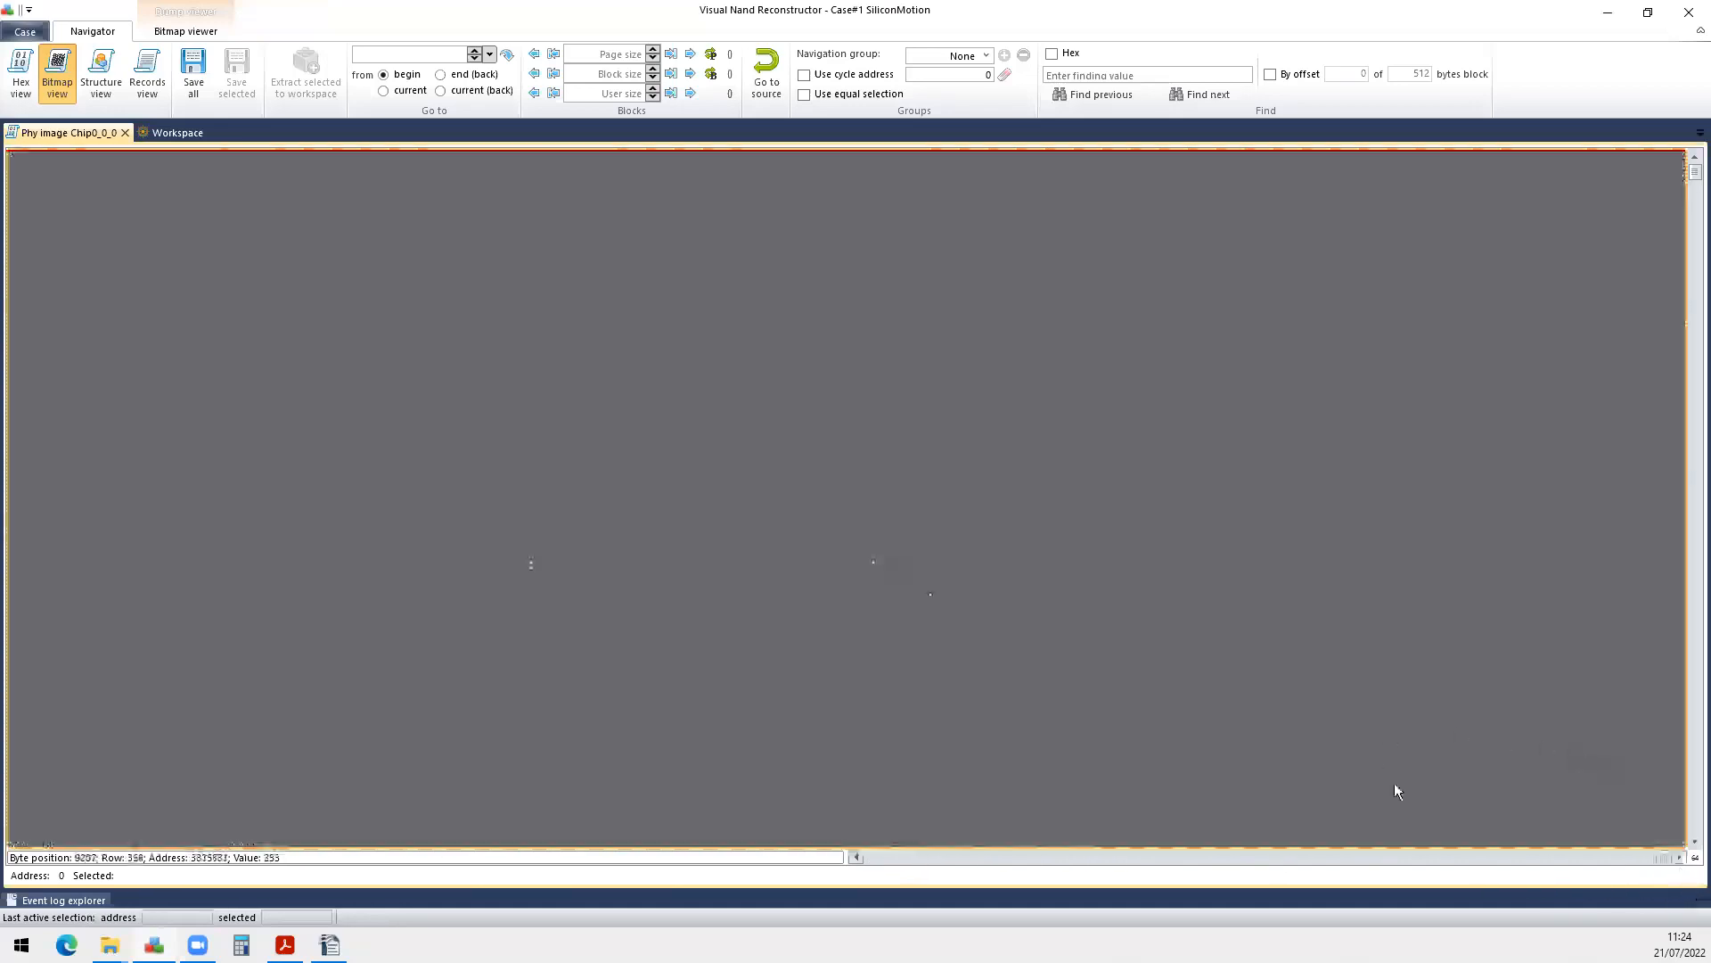
click(1442, 857)
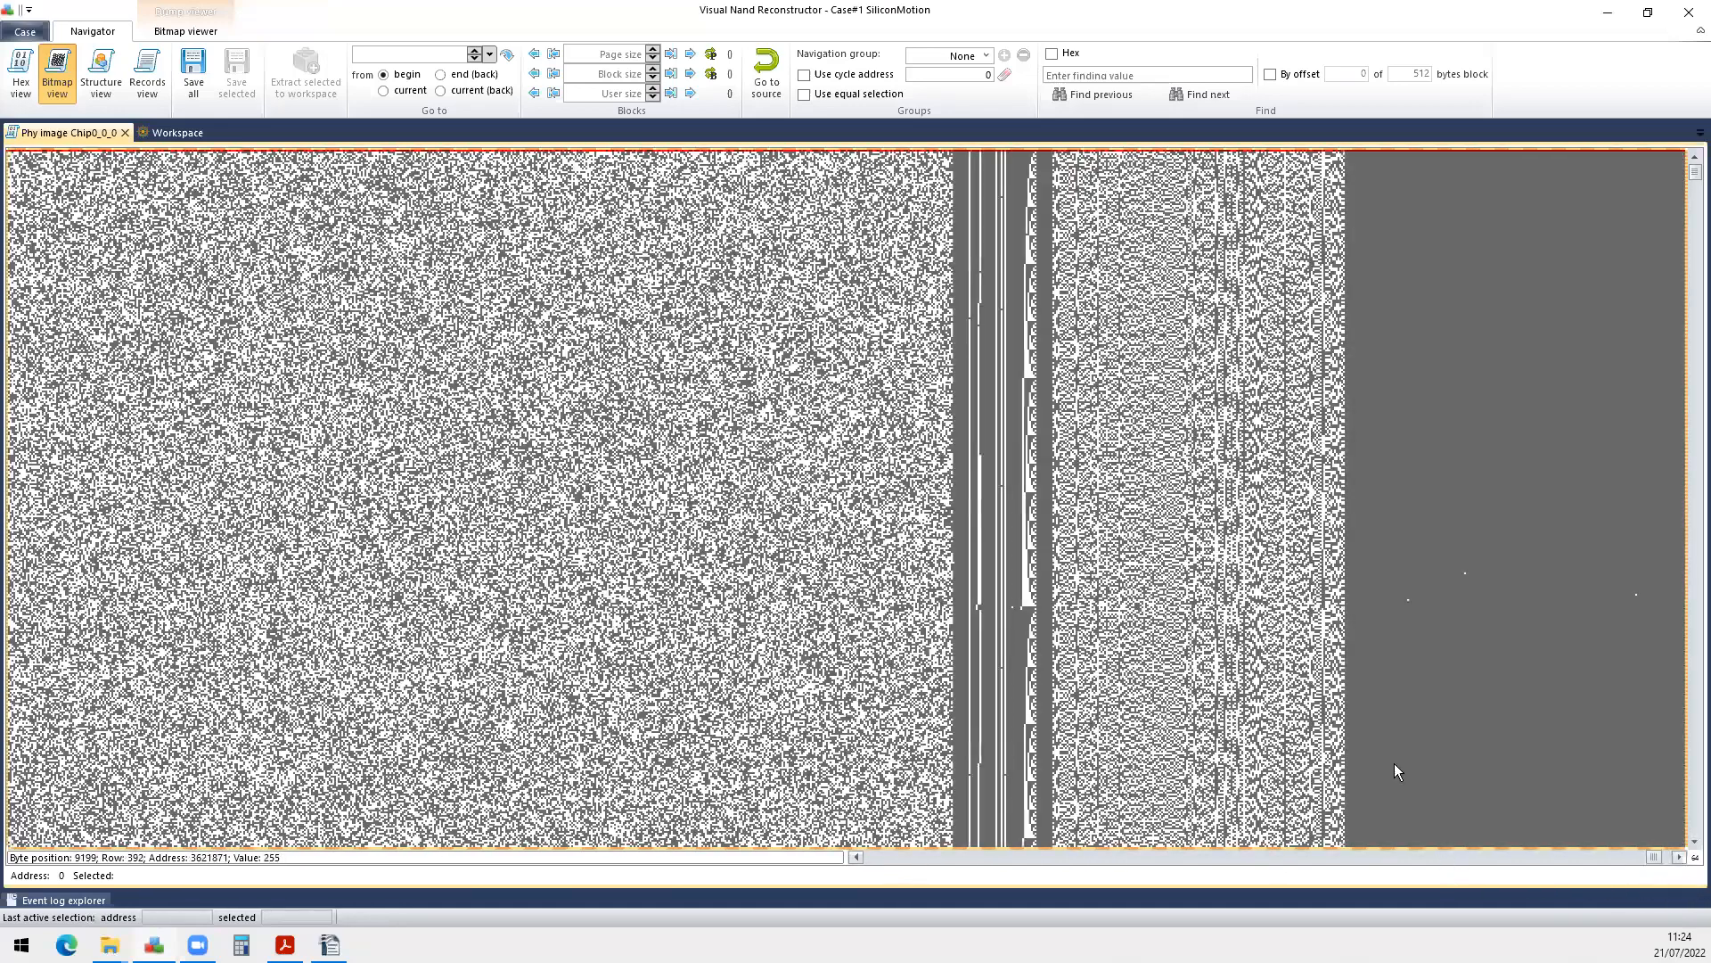
click(205, 32)
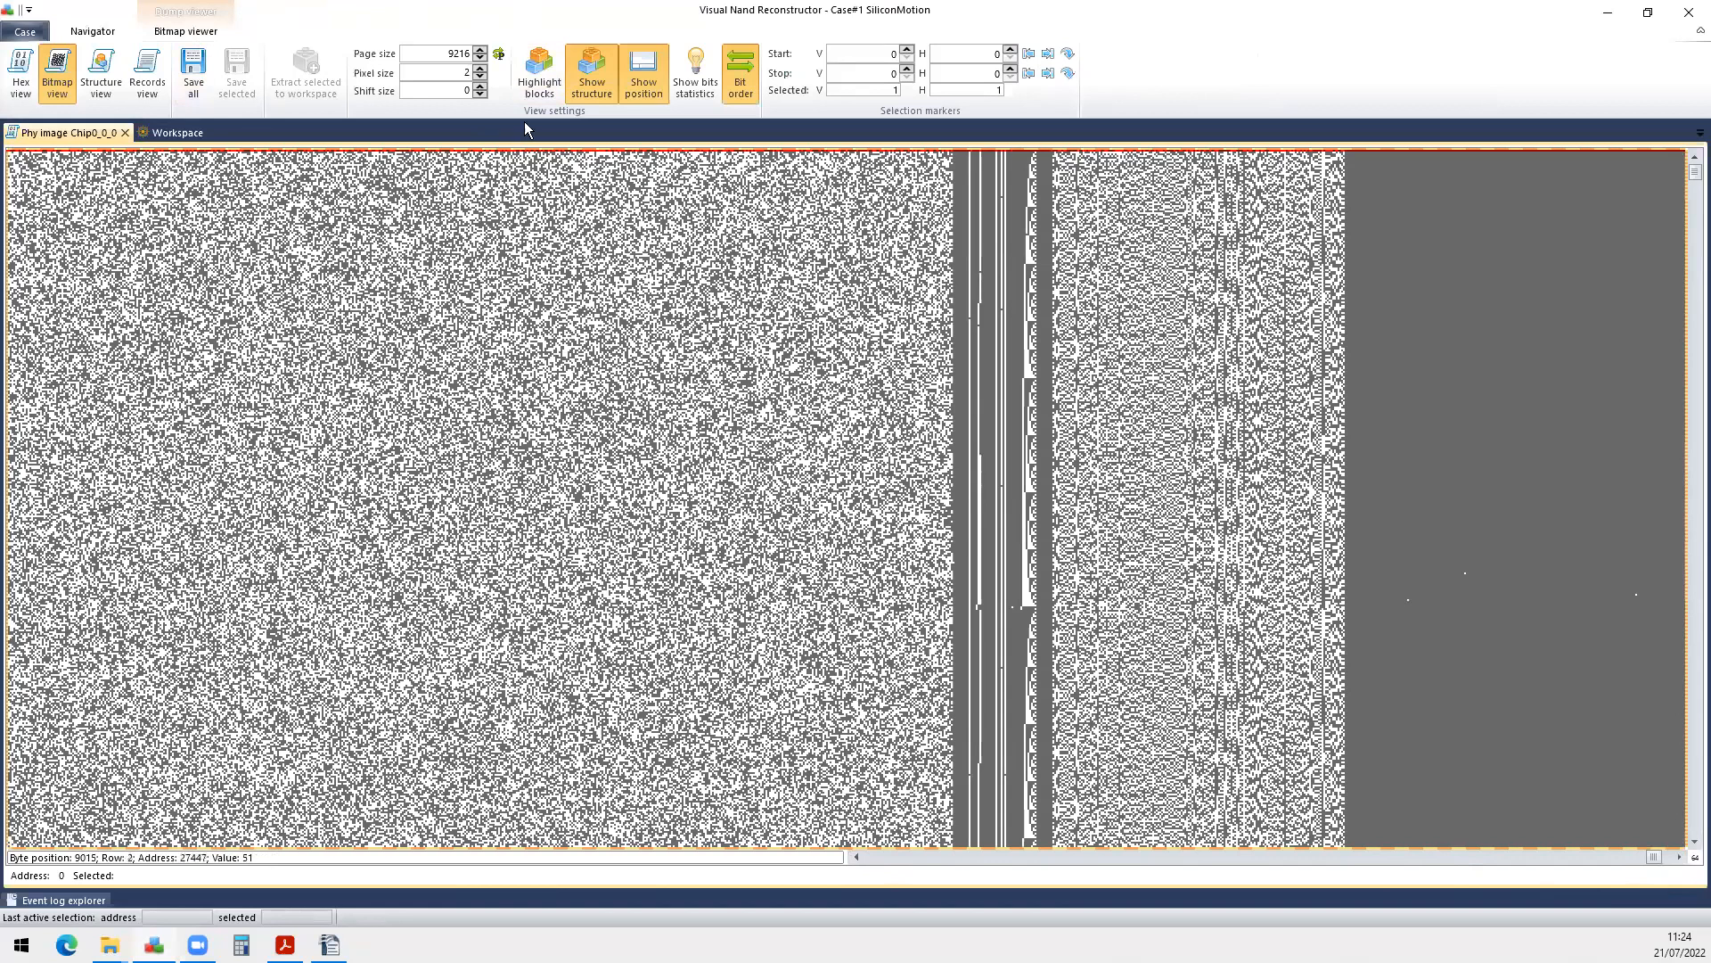
click(539, 89)
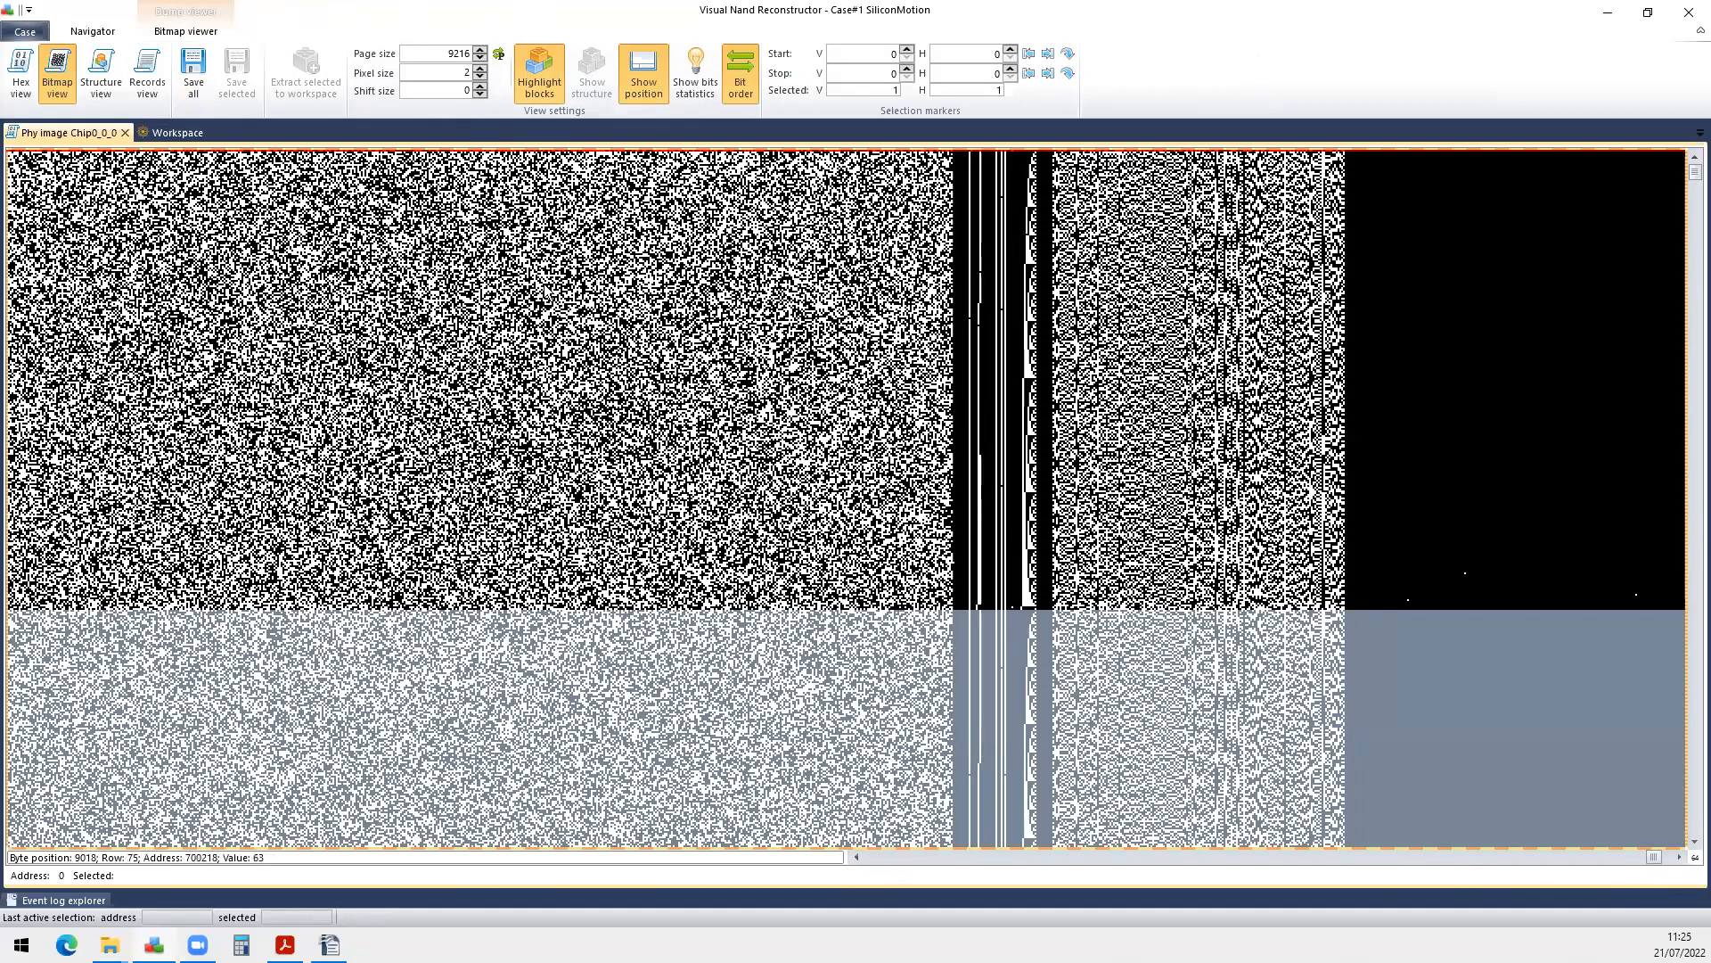
Compare the striped service columns near the page end across the first few highlighted blocks.
scroll(592, 516, down, 2)
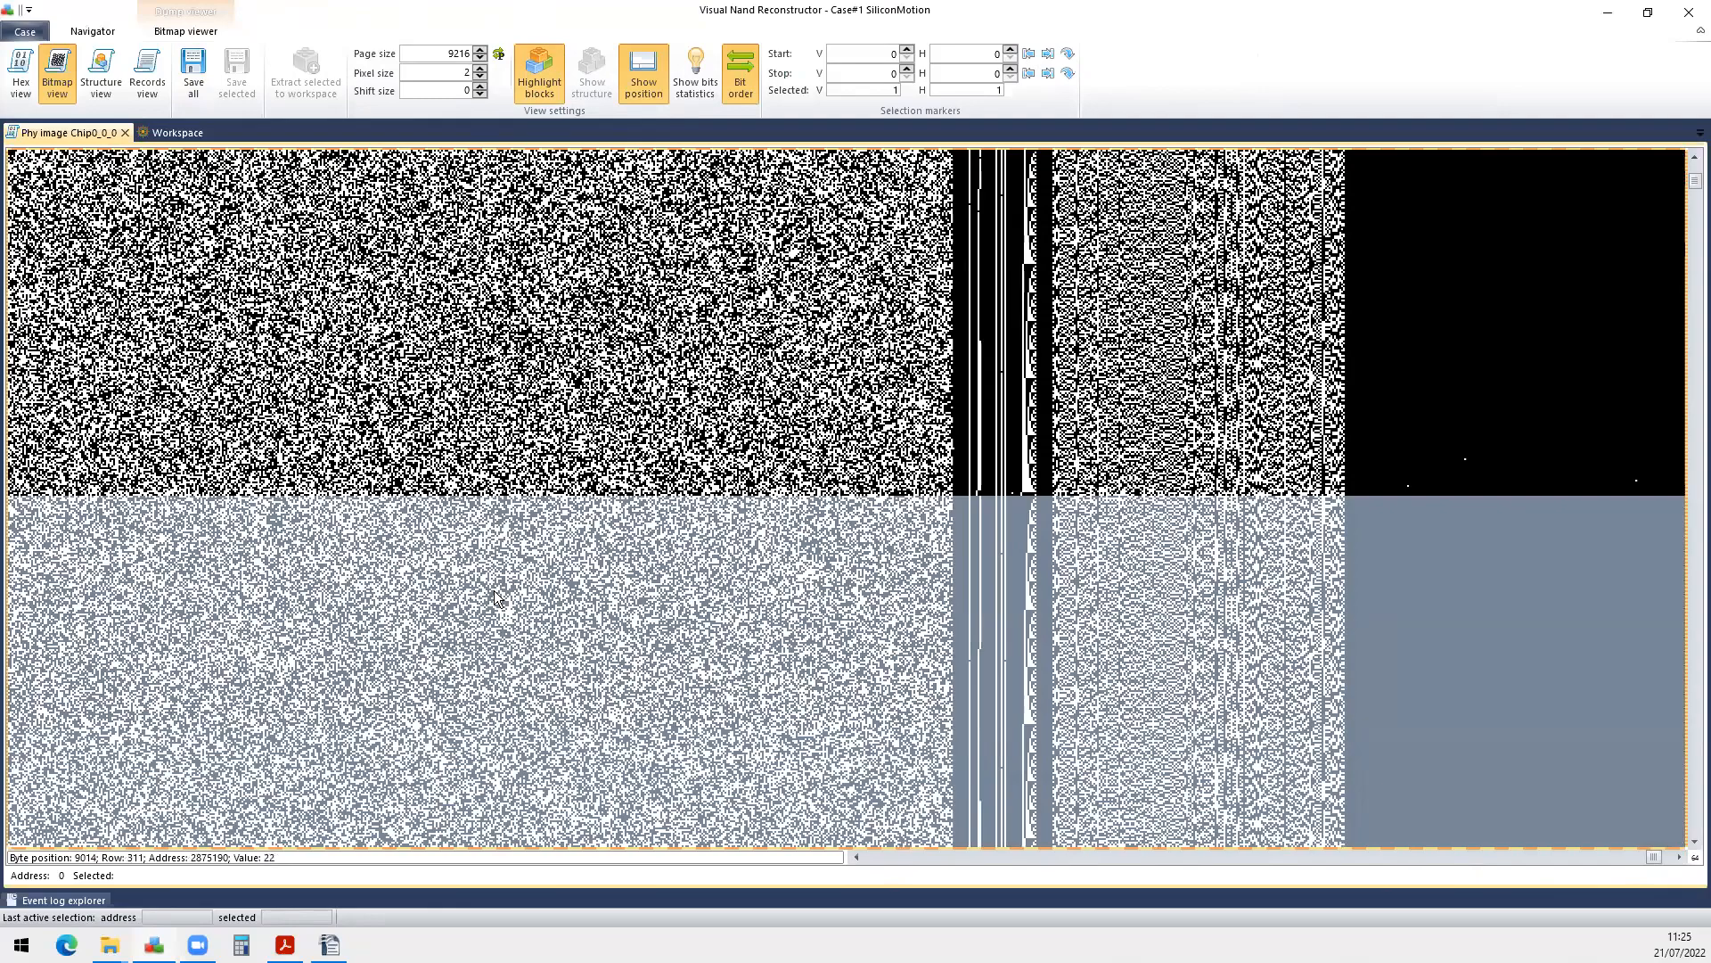
scroll(498, 382, down, 6)
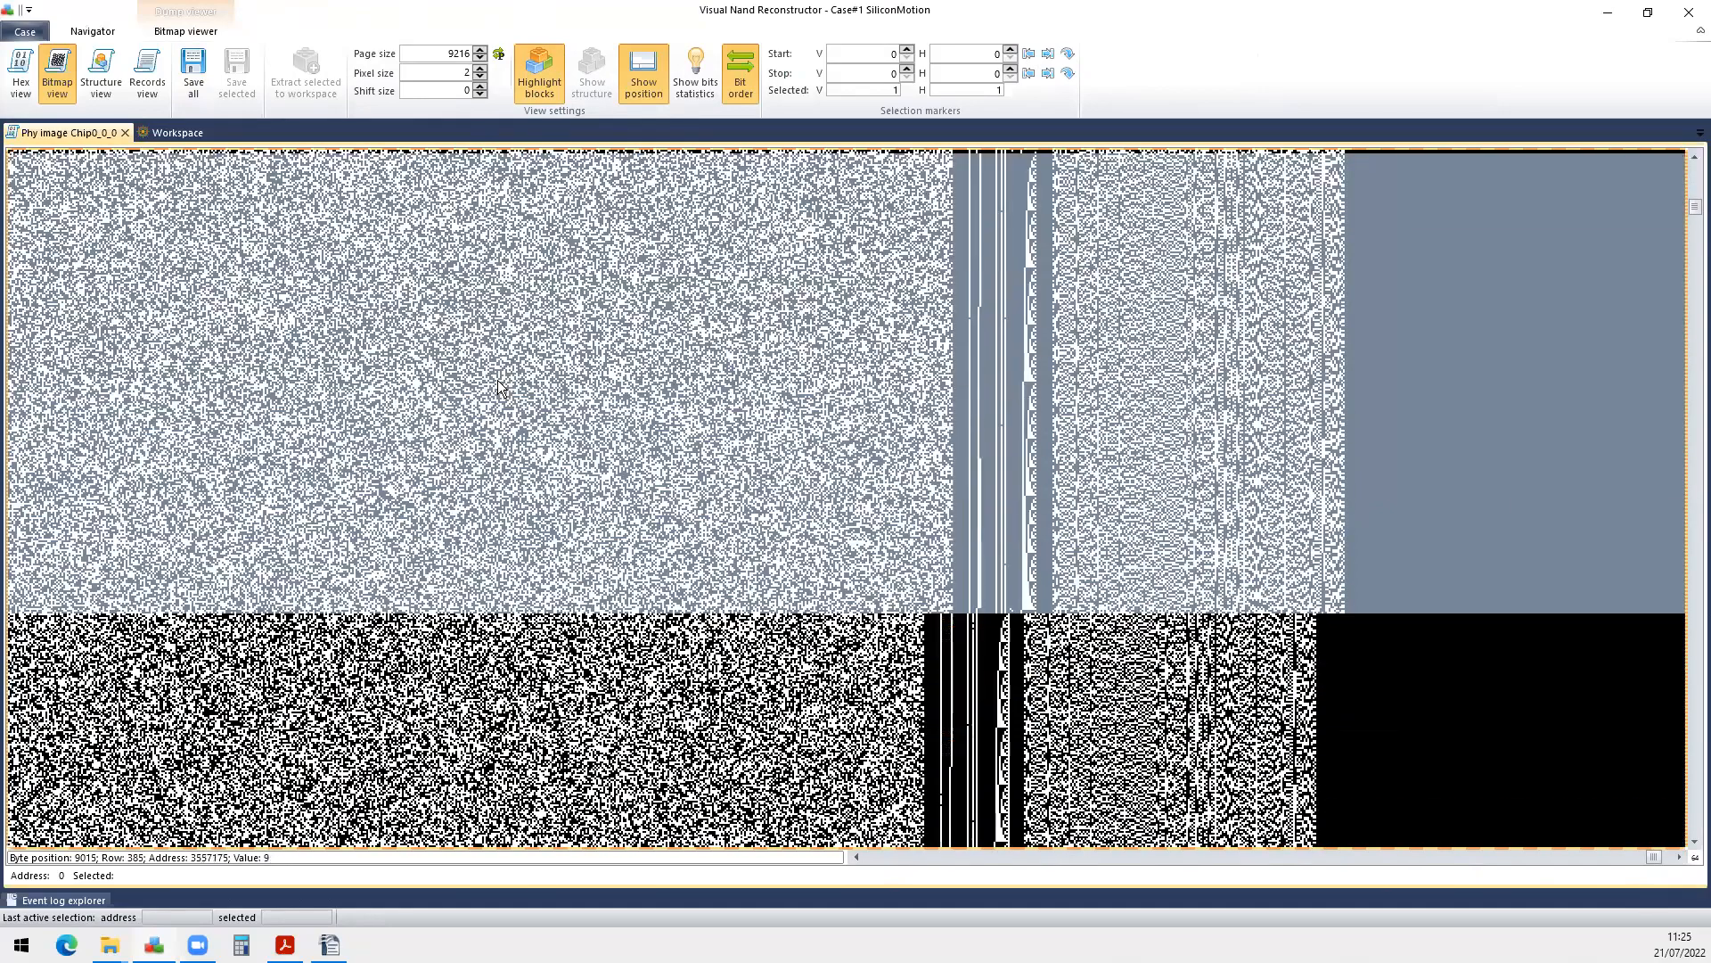
scroll(497, 380, down, 2)
scroll(785, 356, down, 4)
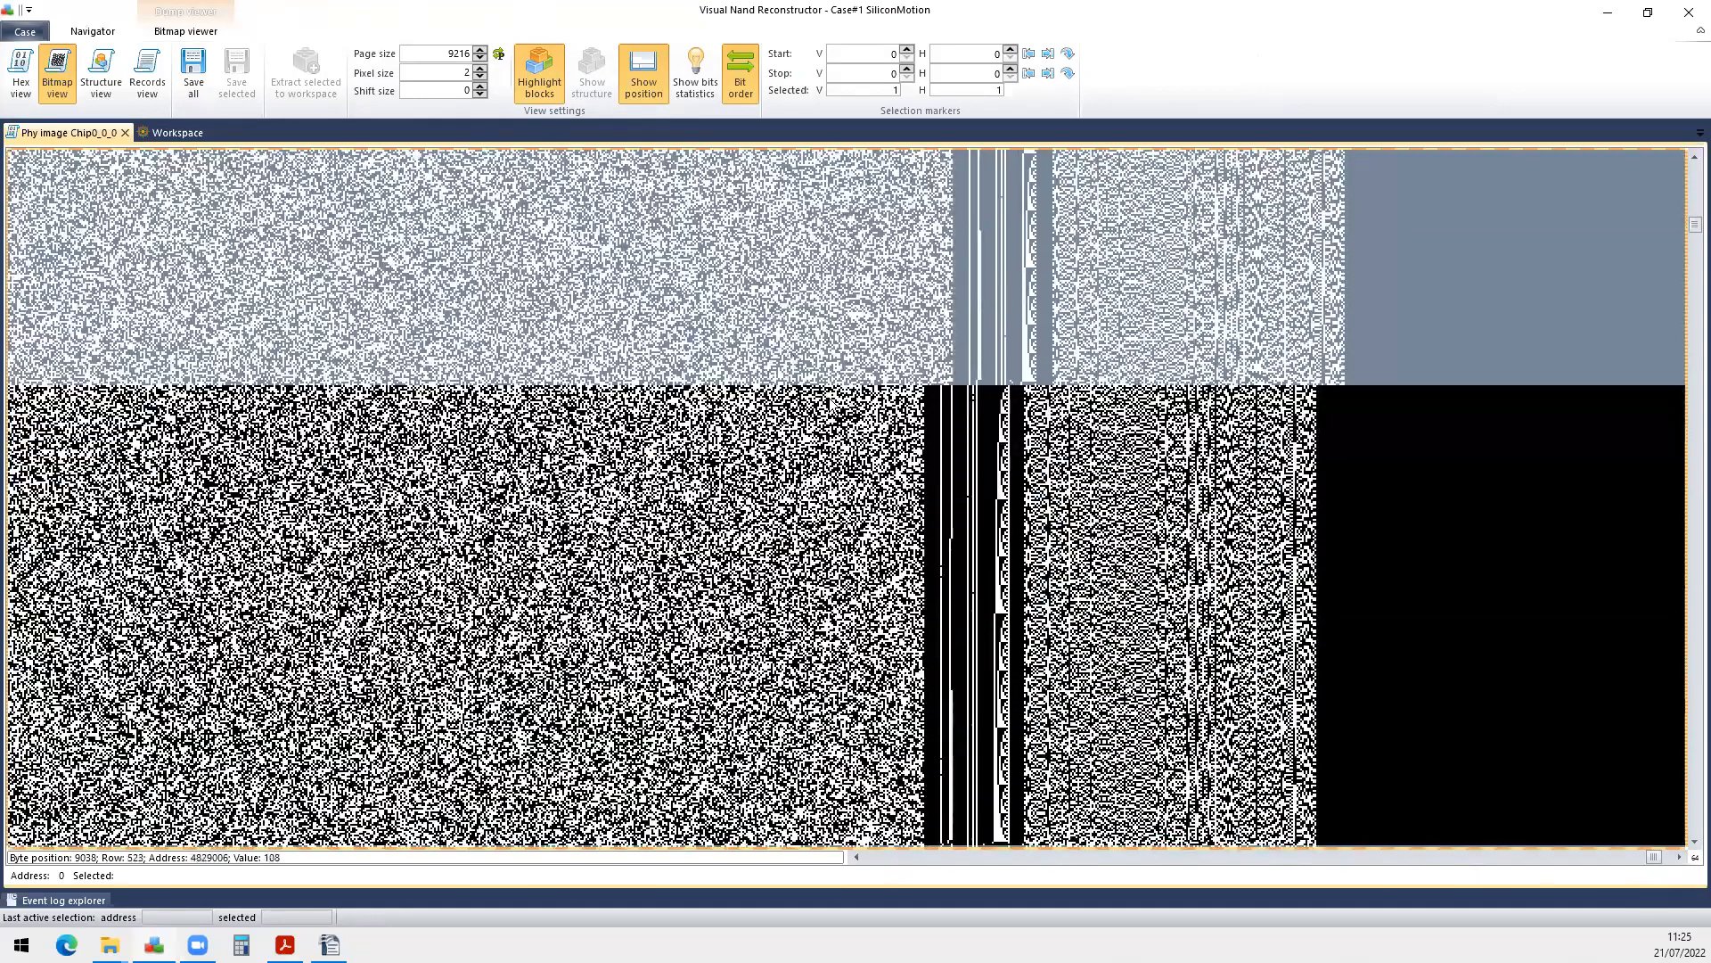
scroll(852, 416, up, 4)
scroll(860, 459, down, 4)
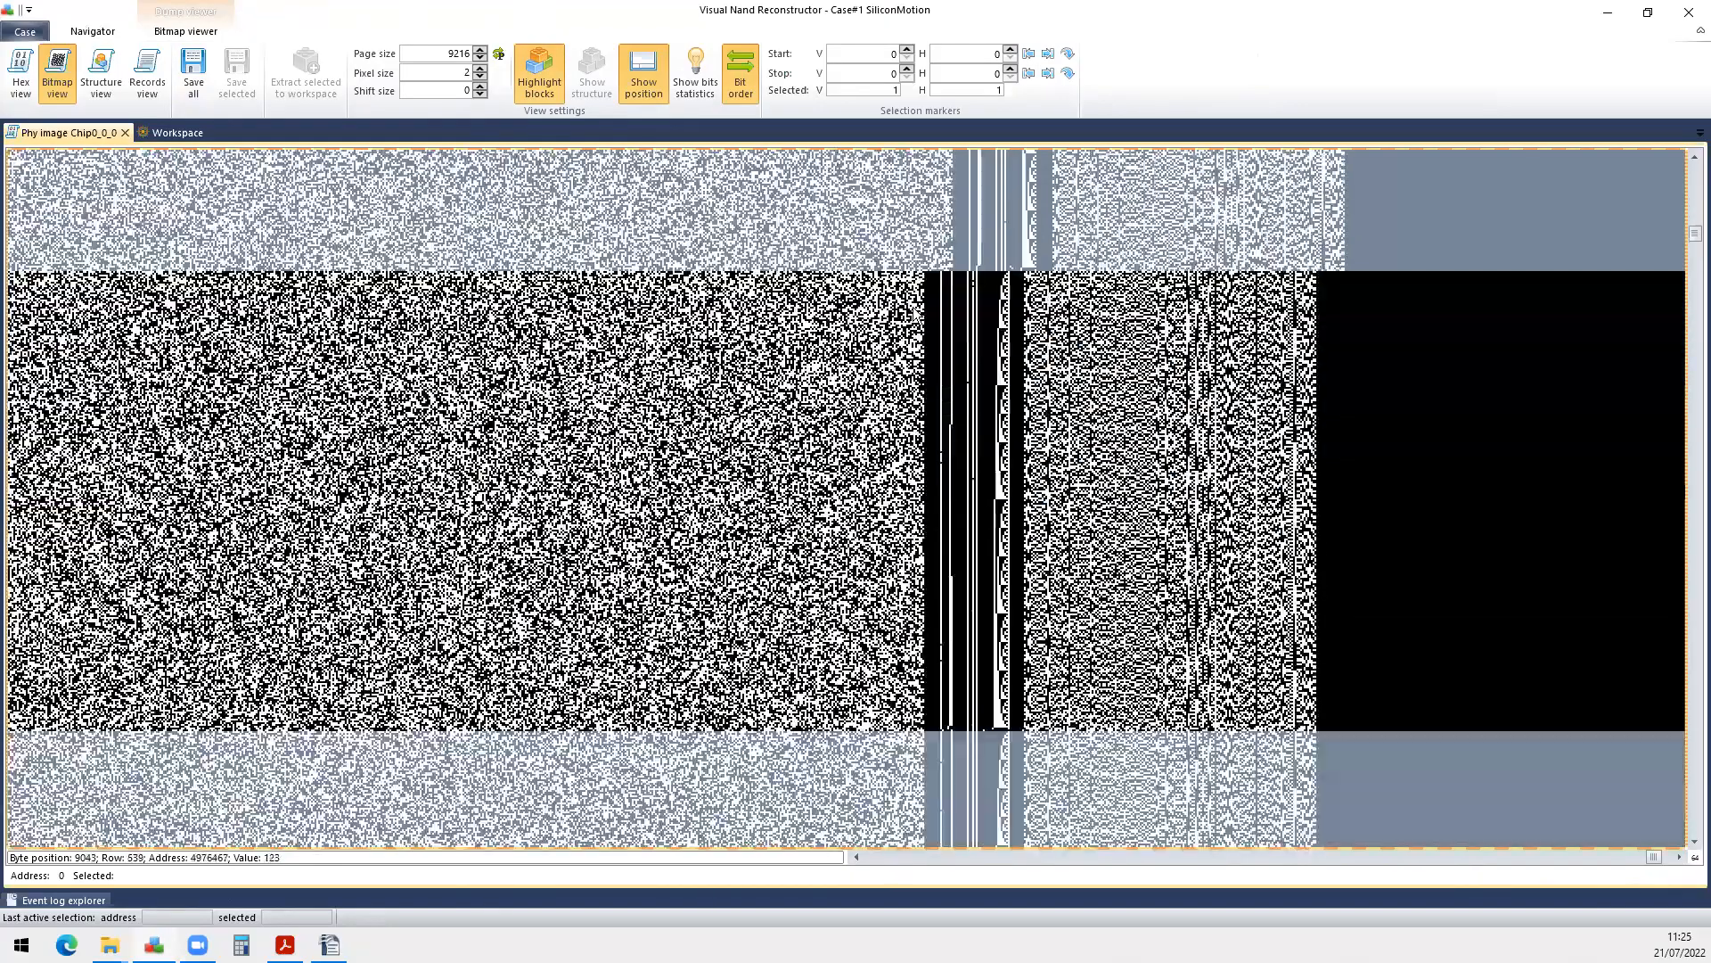
scroll(840, 422, up, 8)
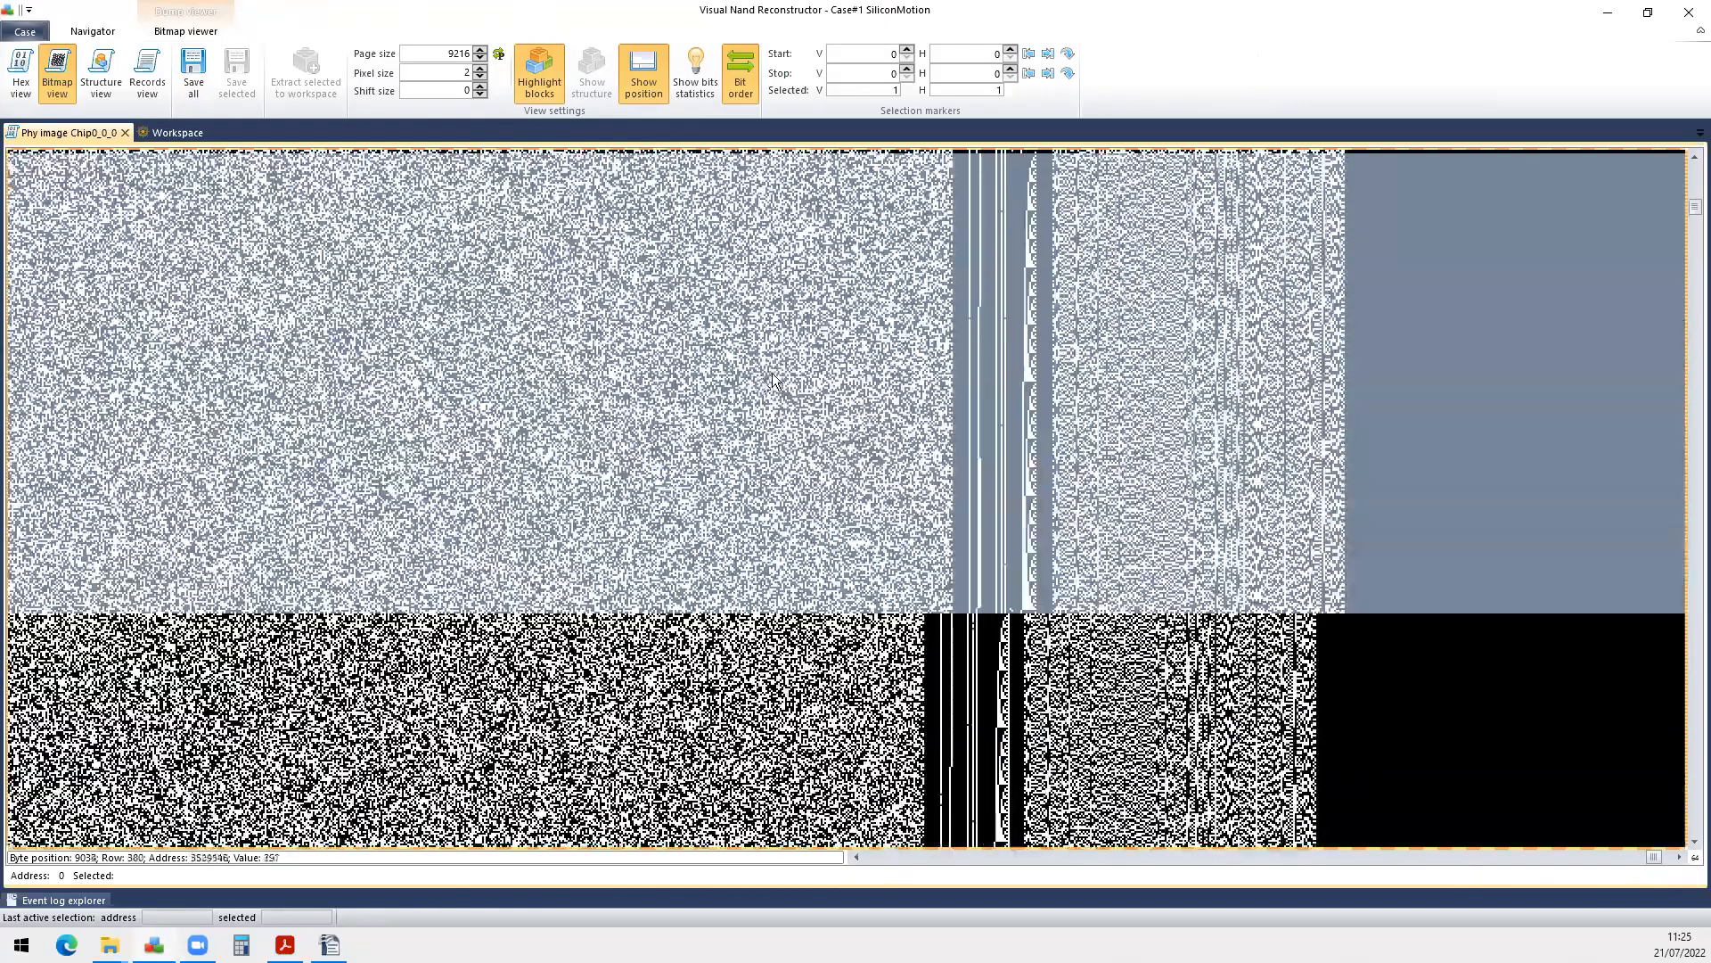
scroll(840, 422, up, 2)
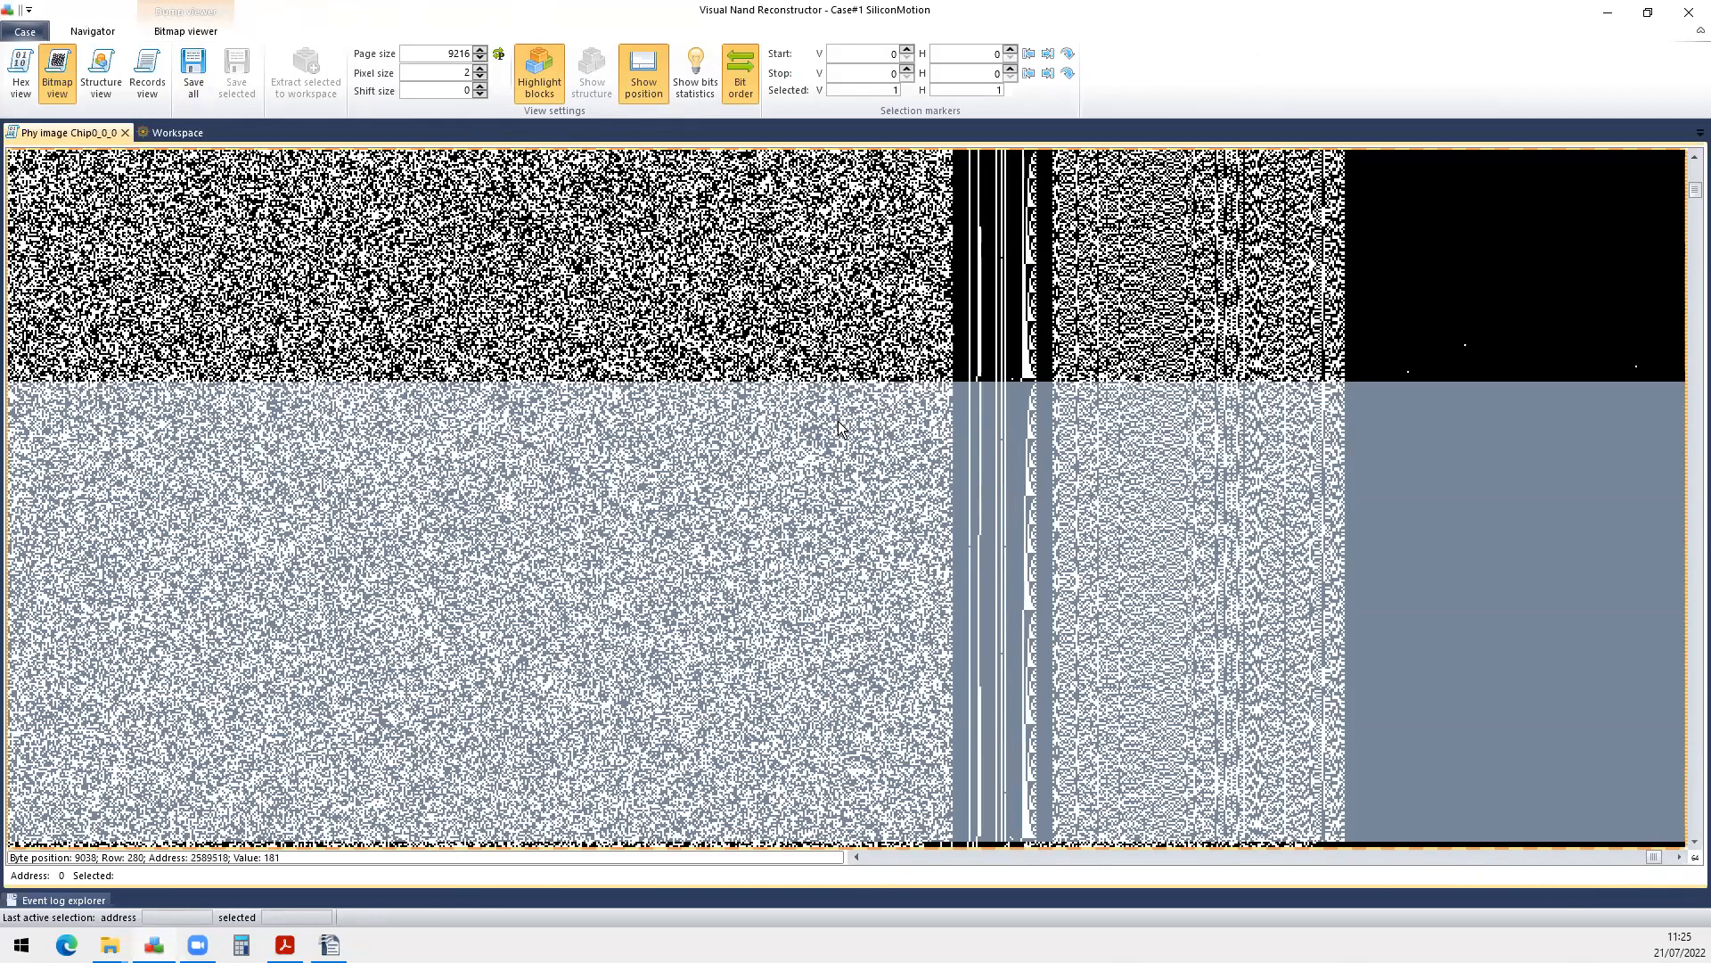
Mark points in the first and second blocks beside the striped columns to compare their alignment.
scroll(839, 428, up, 2)
click(699, 294)
click(900, 537)
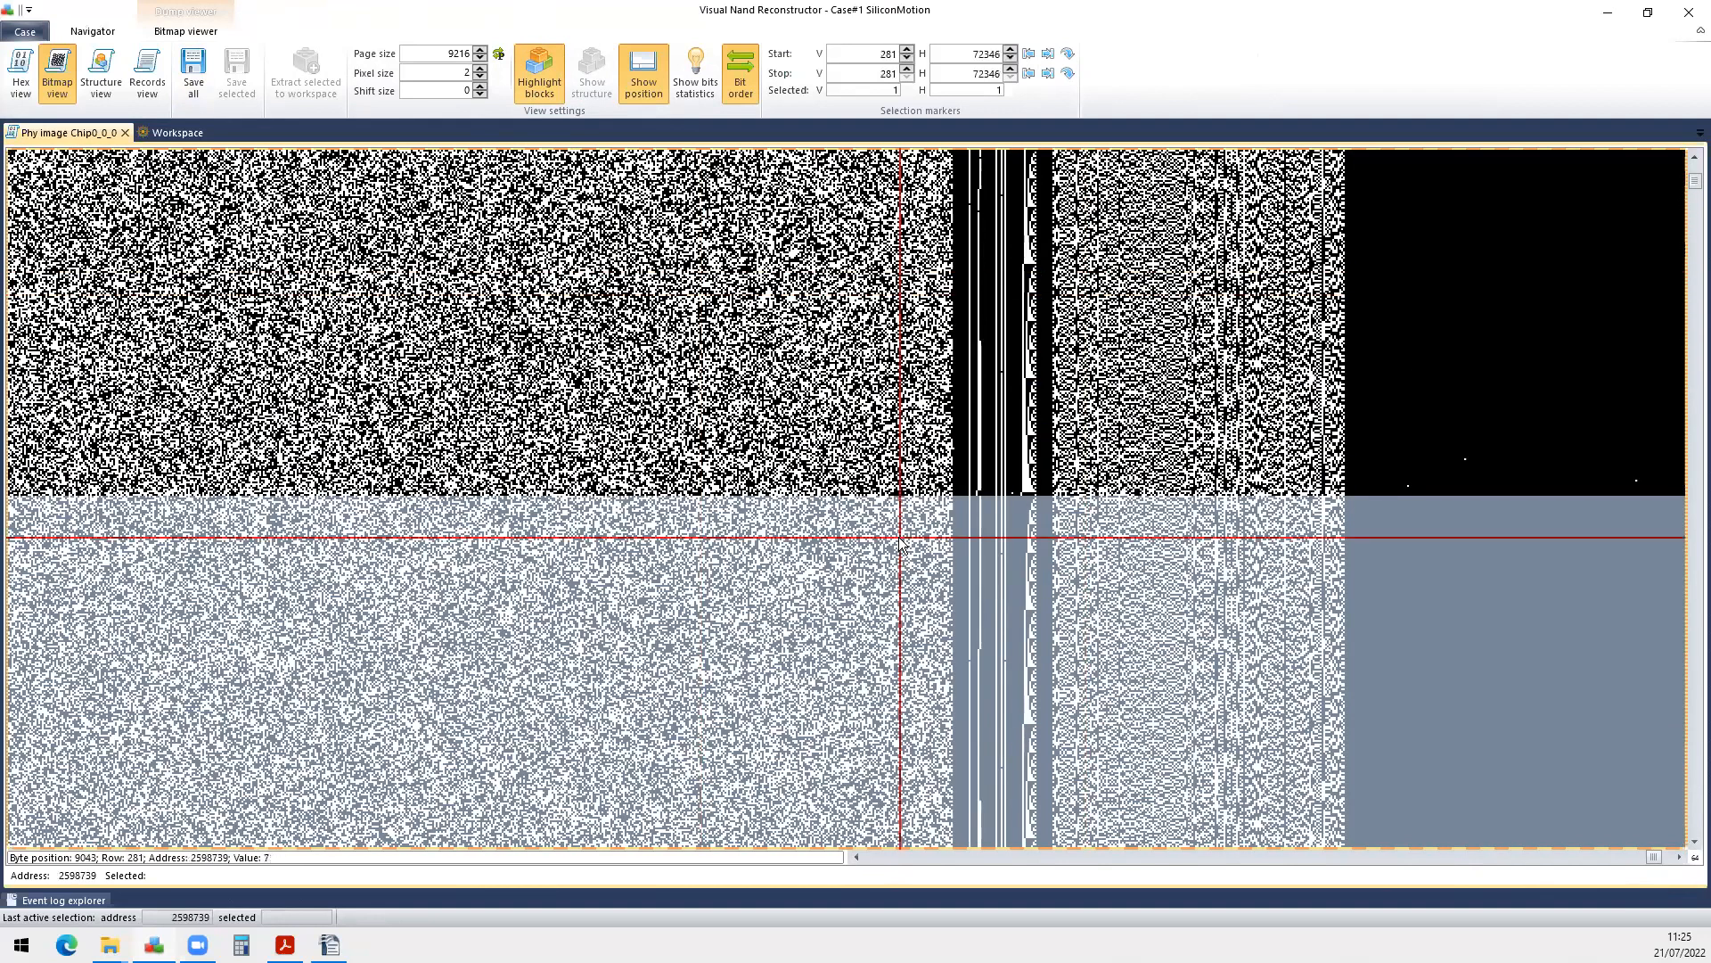
click(982, 381)
click(921, 600)
click(906, 337)
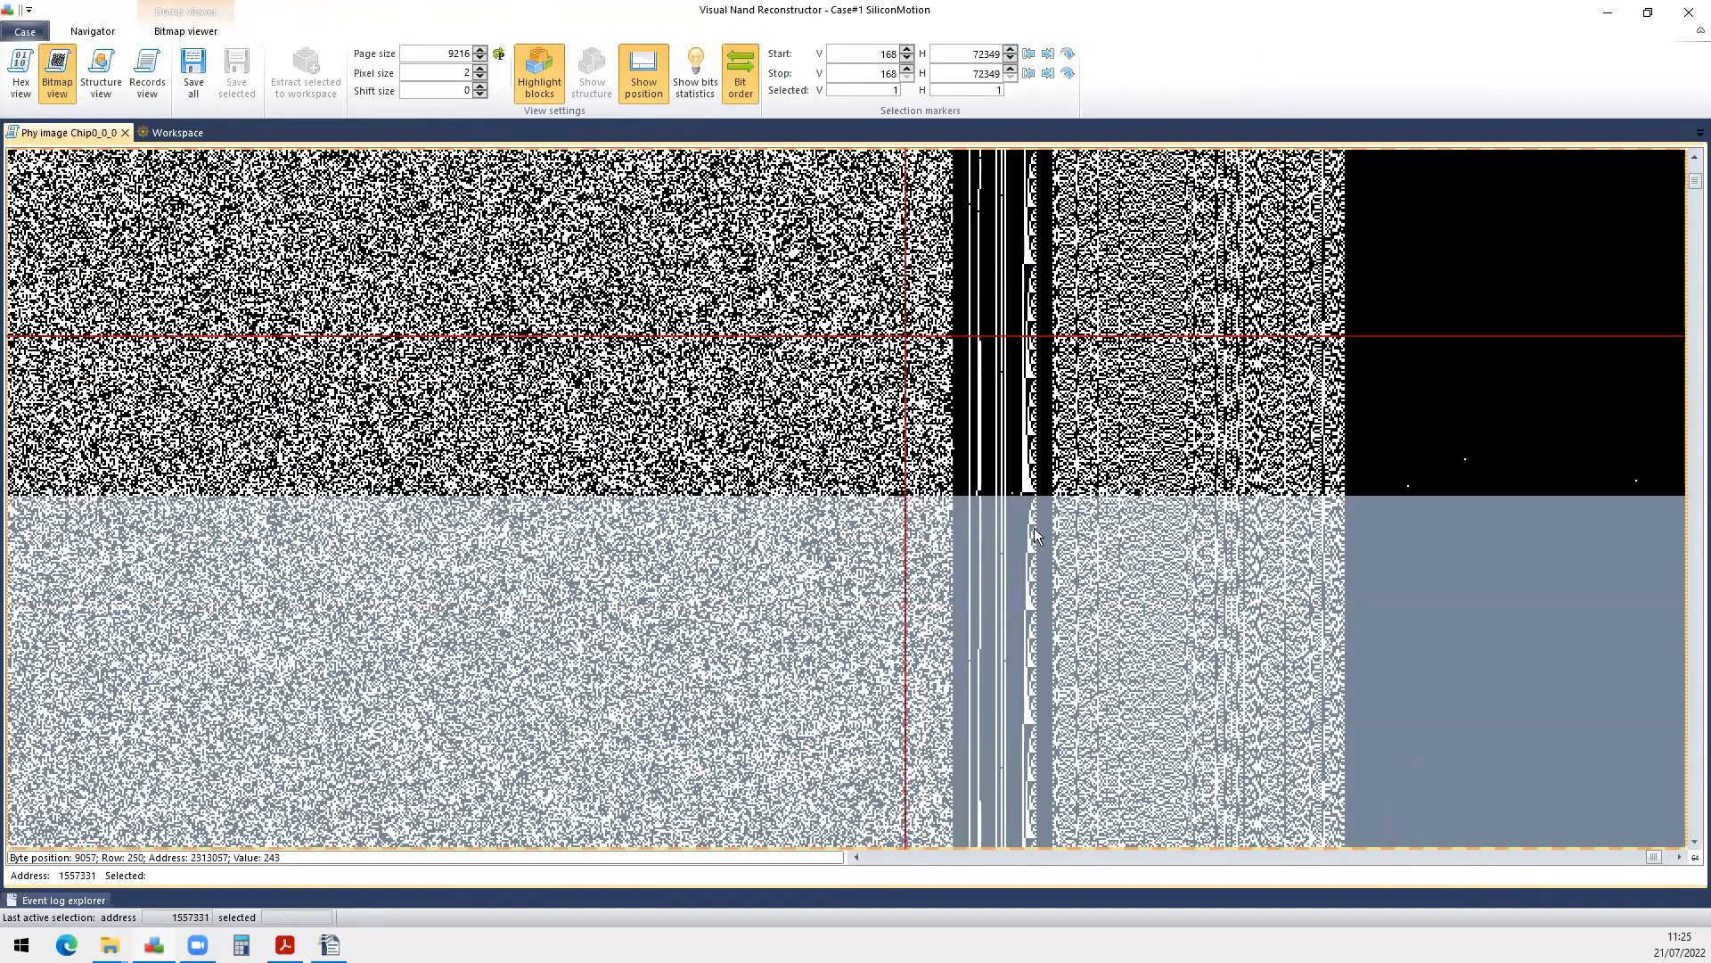
Trace the pages back to the solid white column in the second block and mark points beside it.
scroll(1037, 535, left, 5)
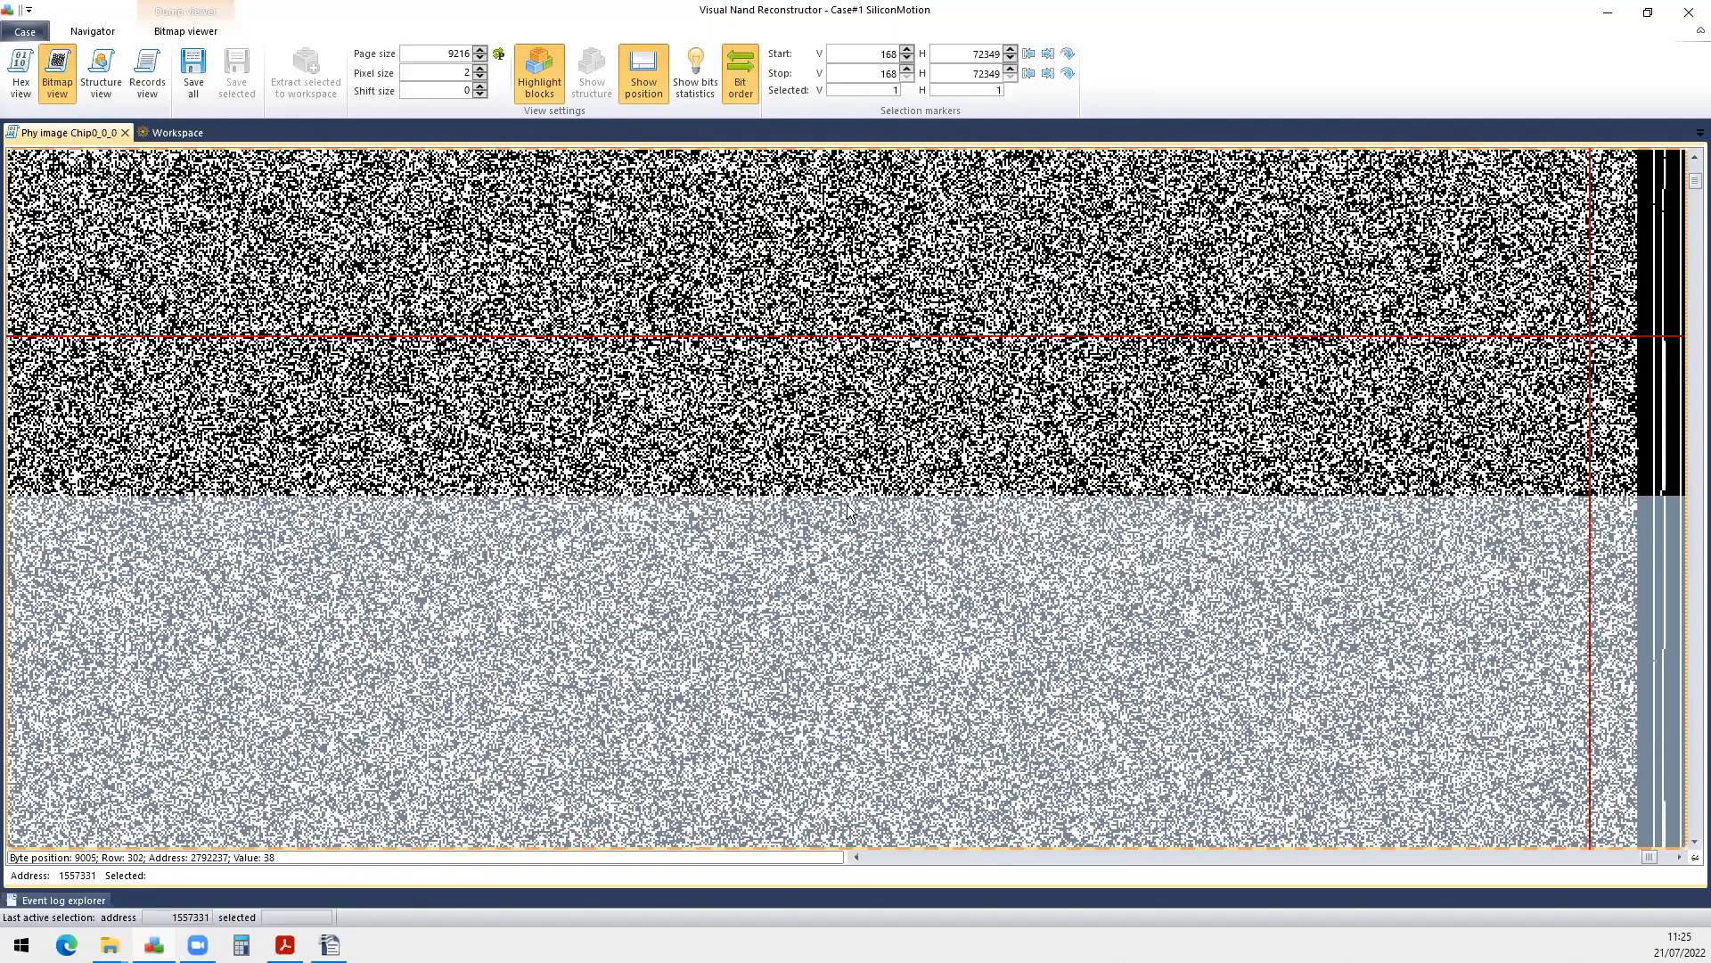
scroll(847, 510, left, 3)
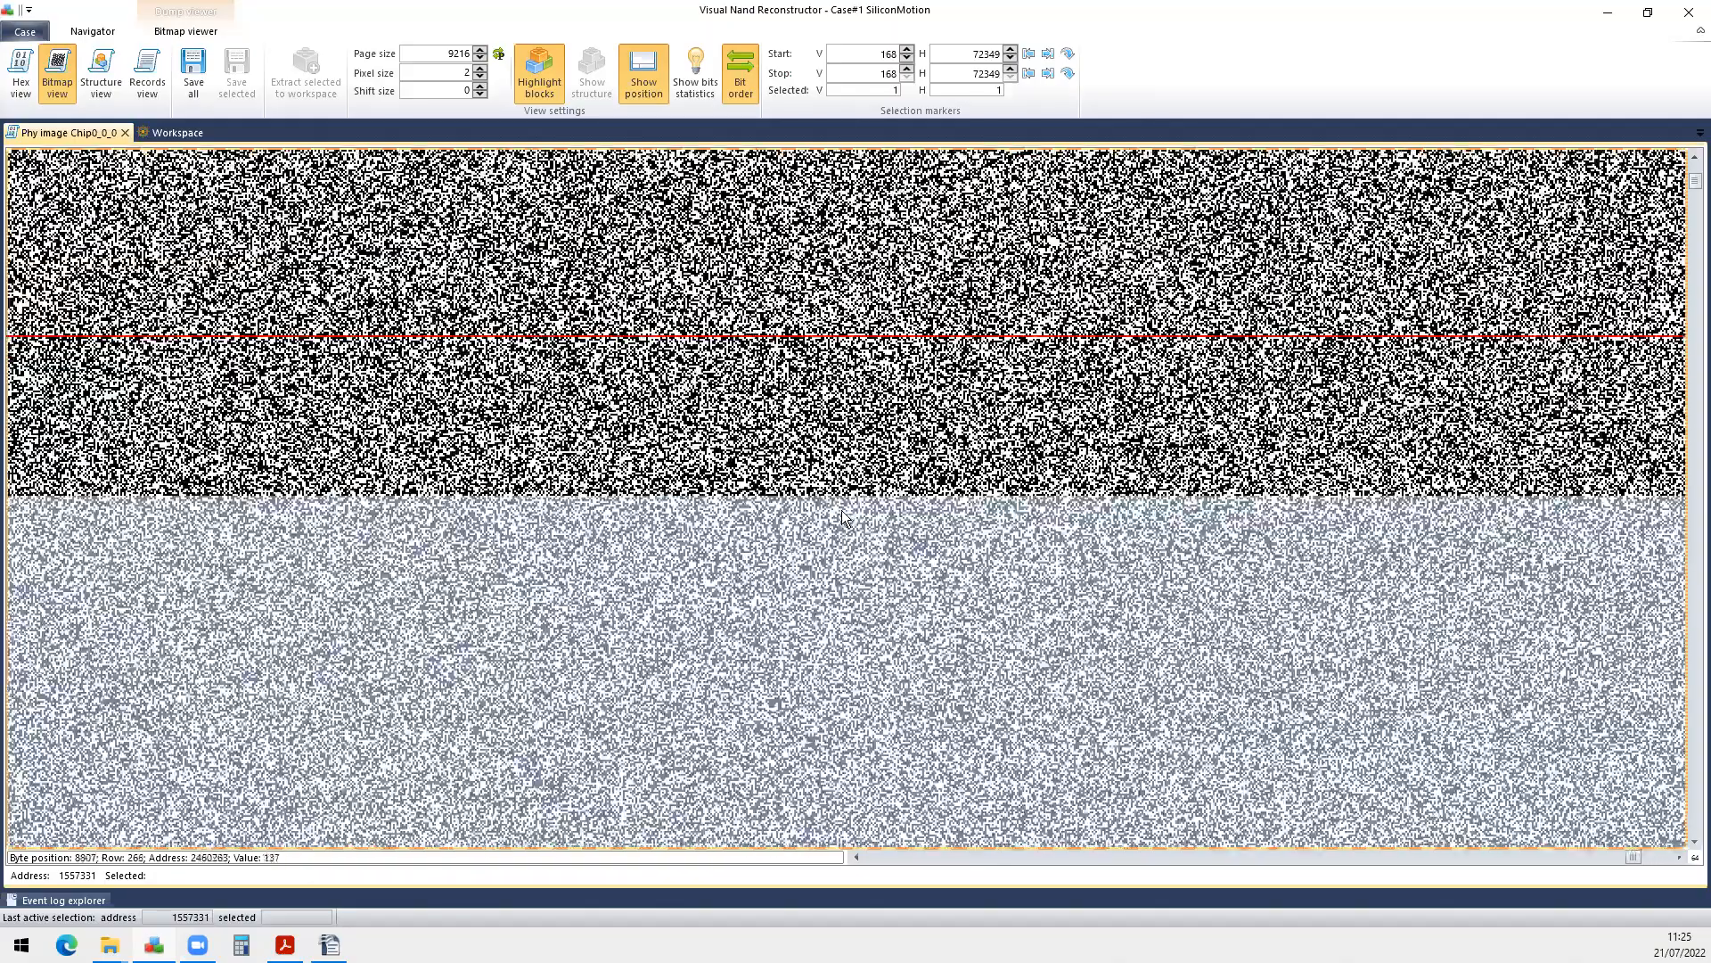
scroll(844, 517, left, 3)
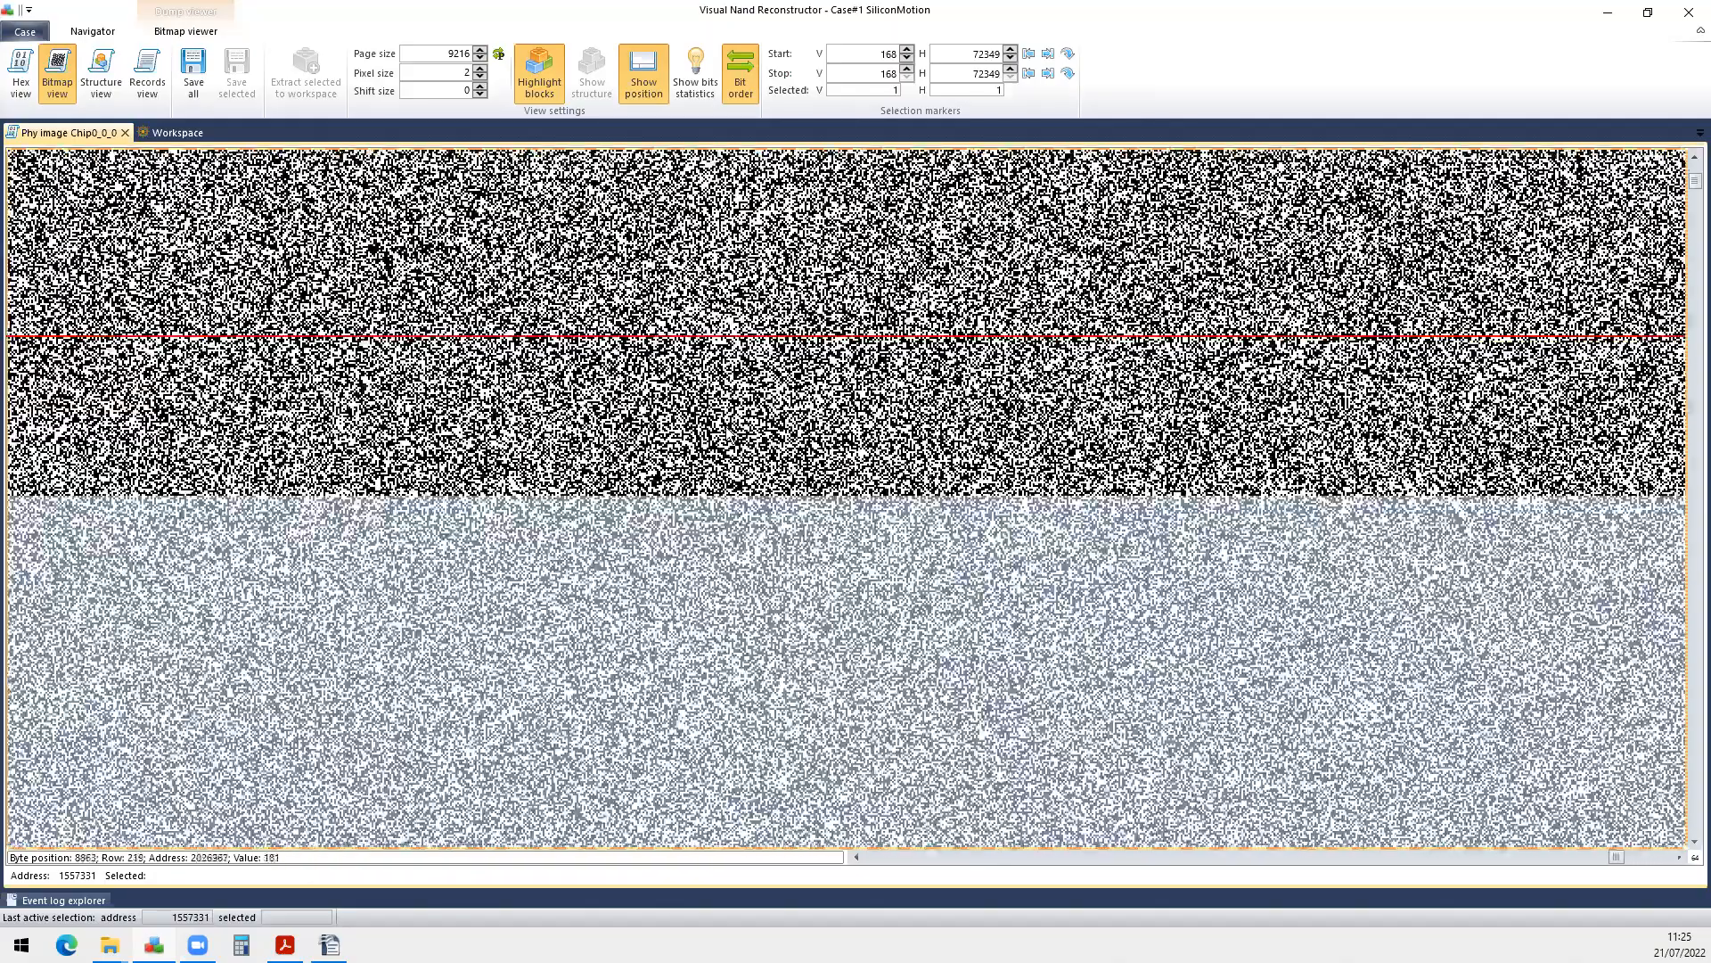
scroll(727, 441, left, 2)
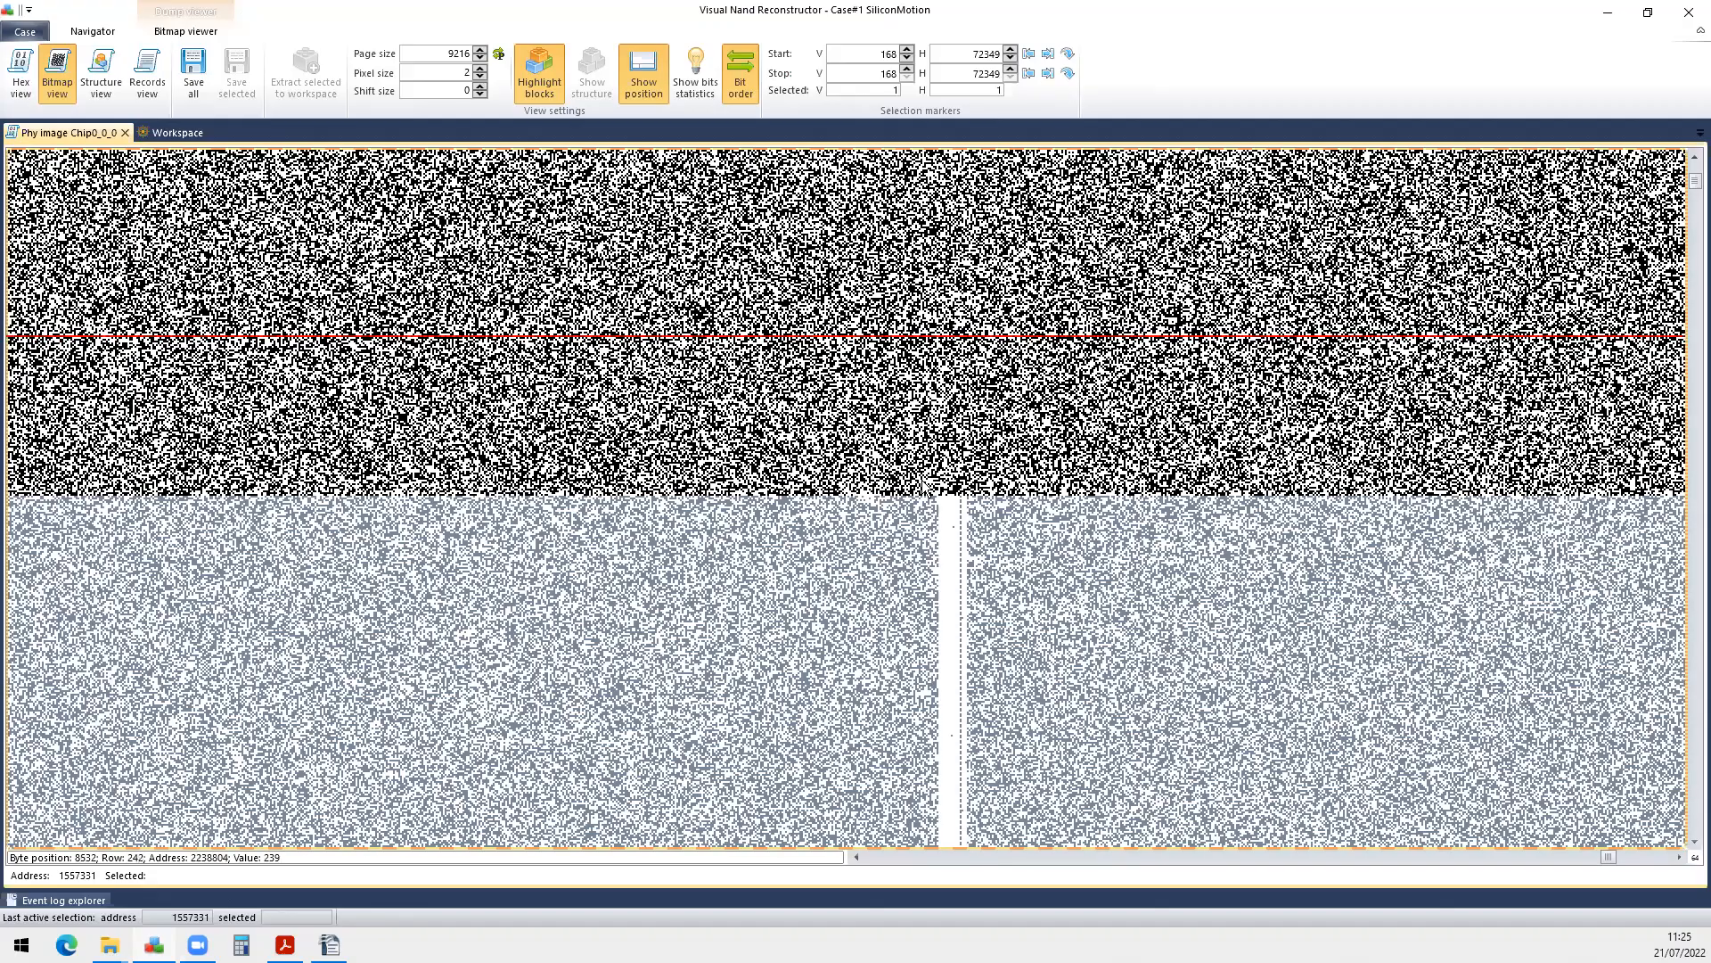
scroll(921, 483, left, 1)
scroll(921, 483, down, 1)
click(1078, 340)
scroll(1001, 447, down, 2)
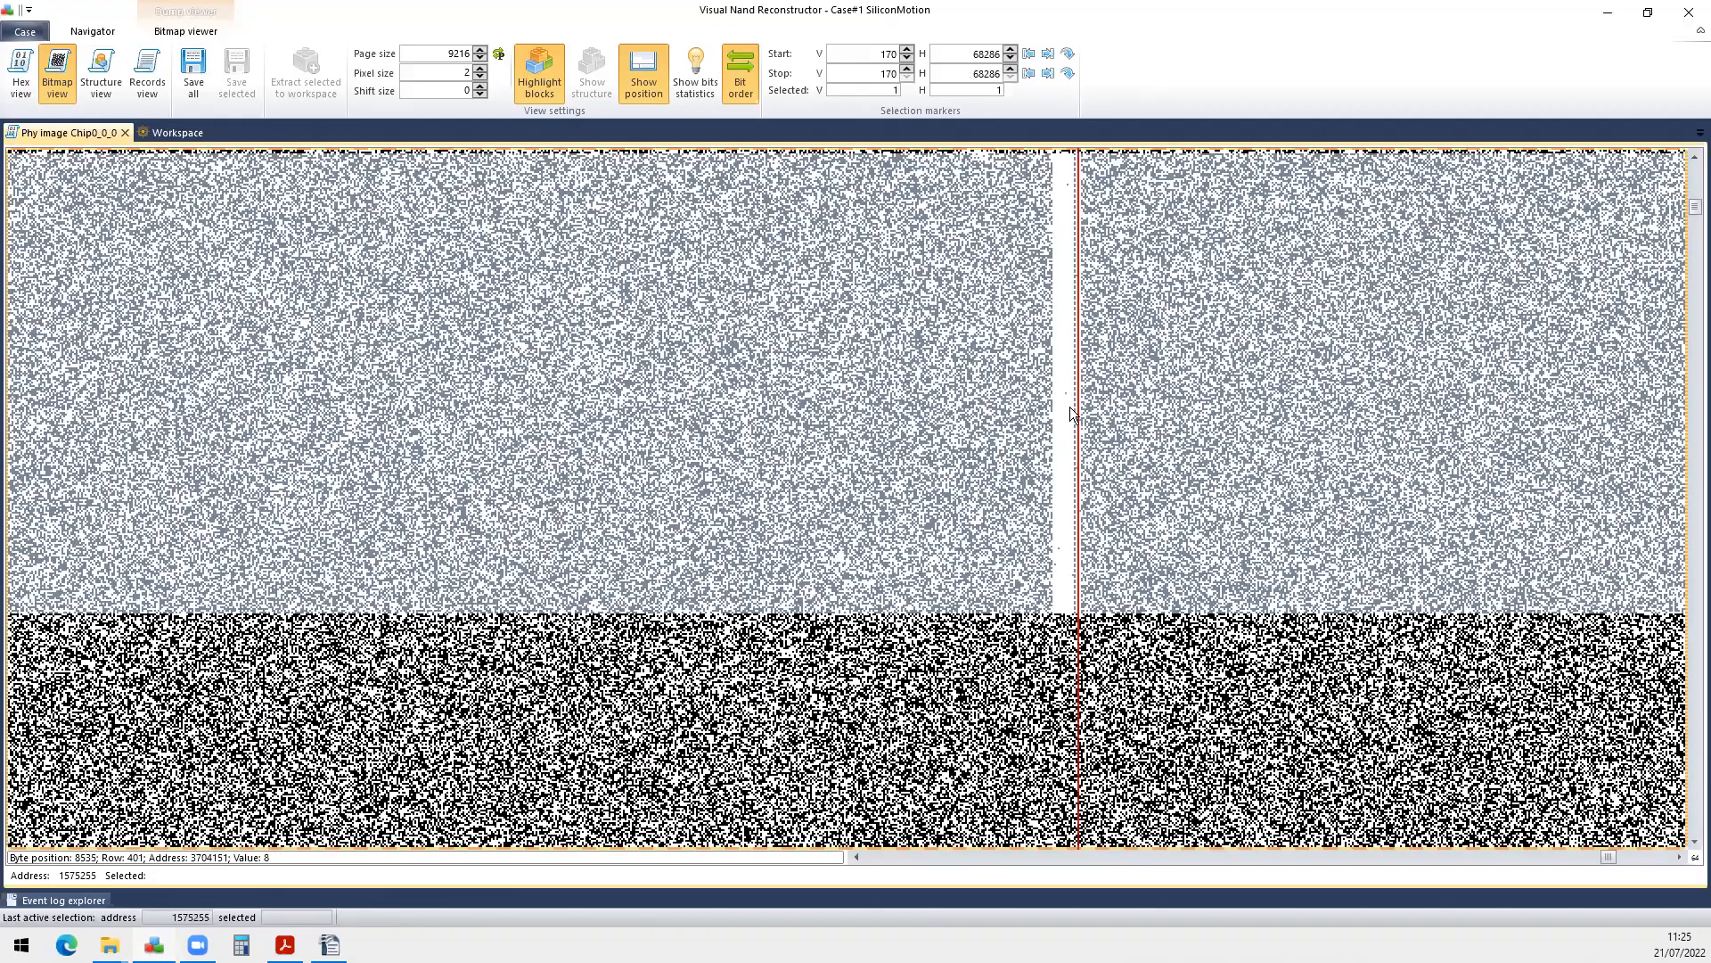
scroll(1118, 412, up, 1)
click(1128, 341)
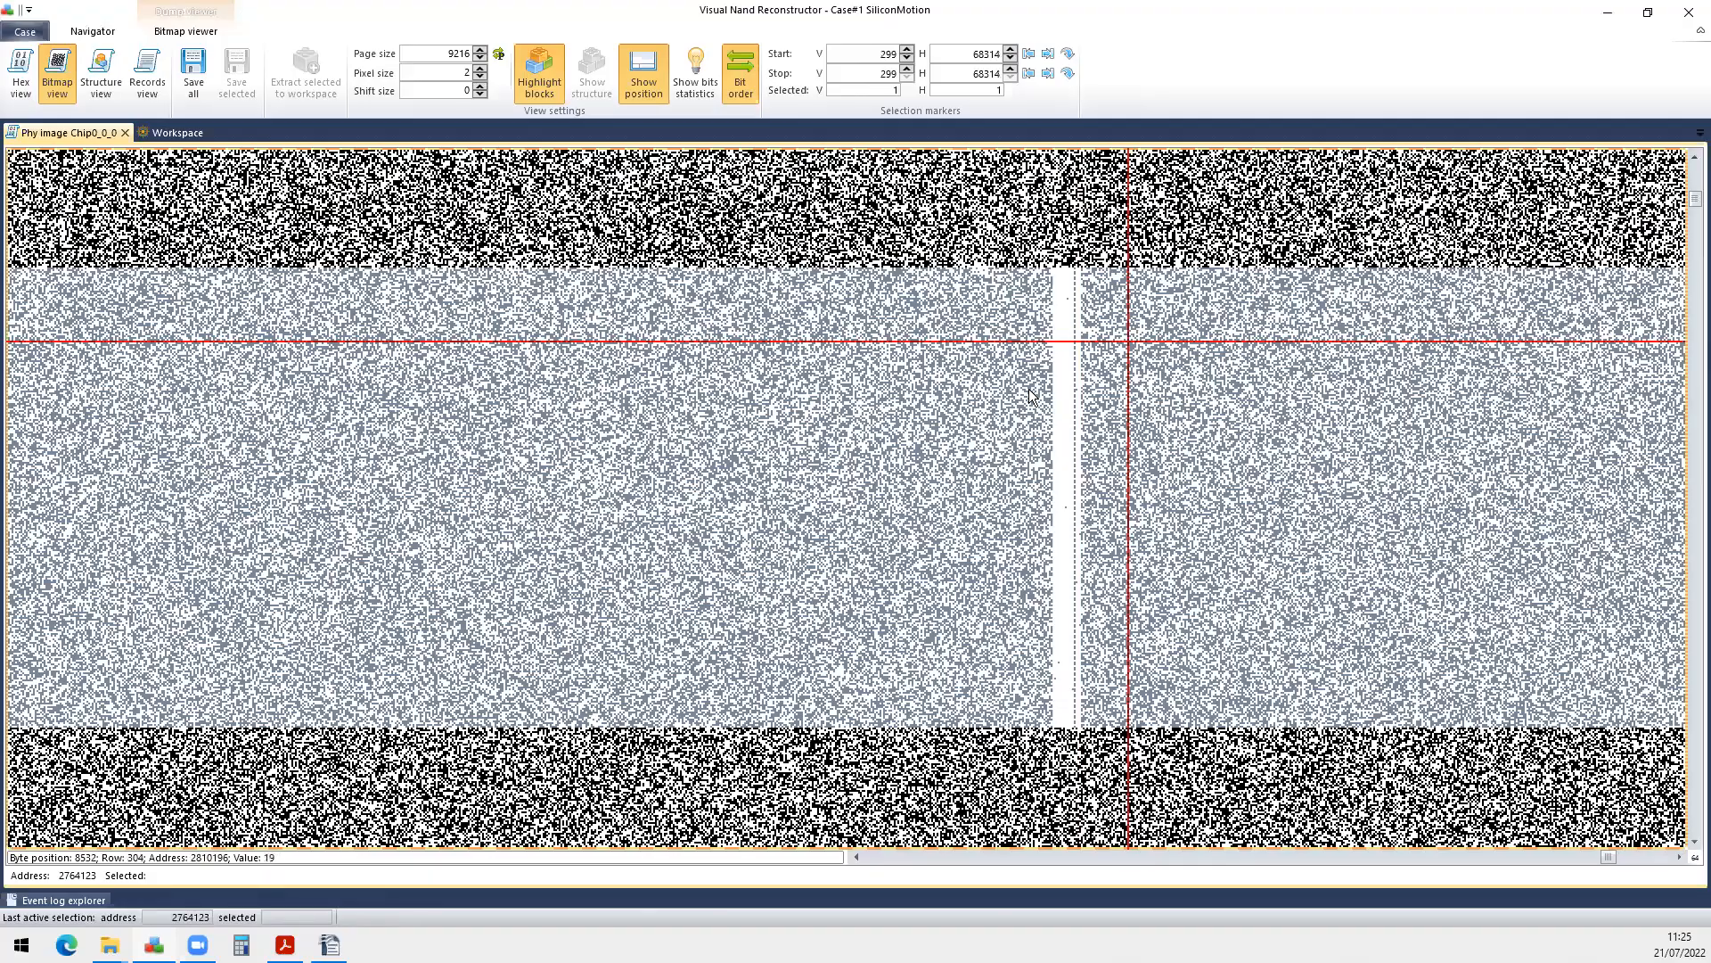
click(1101, 416)
scroll(1101, 419, down, 2)
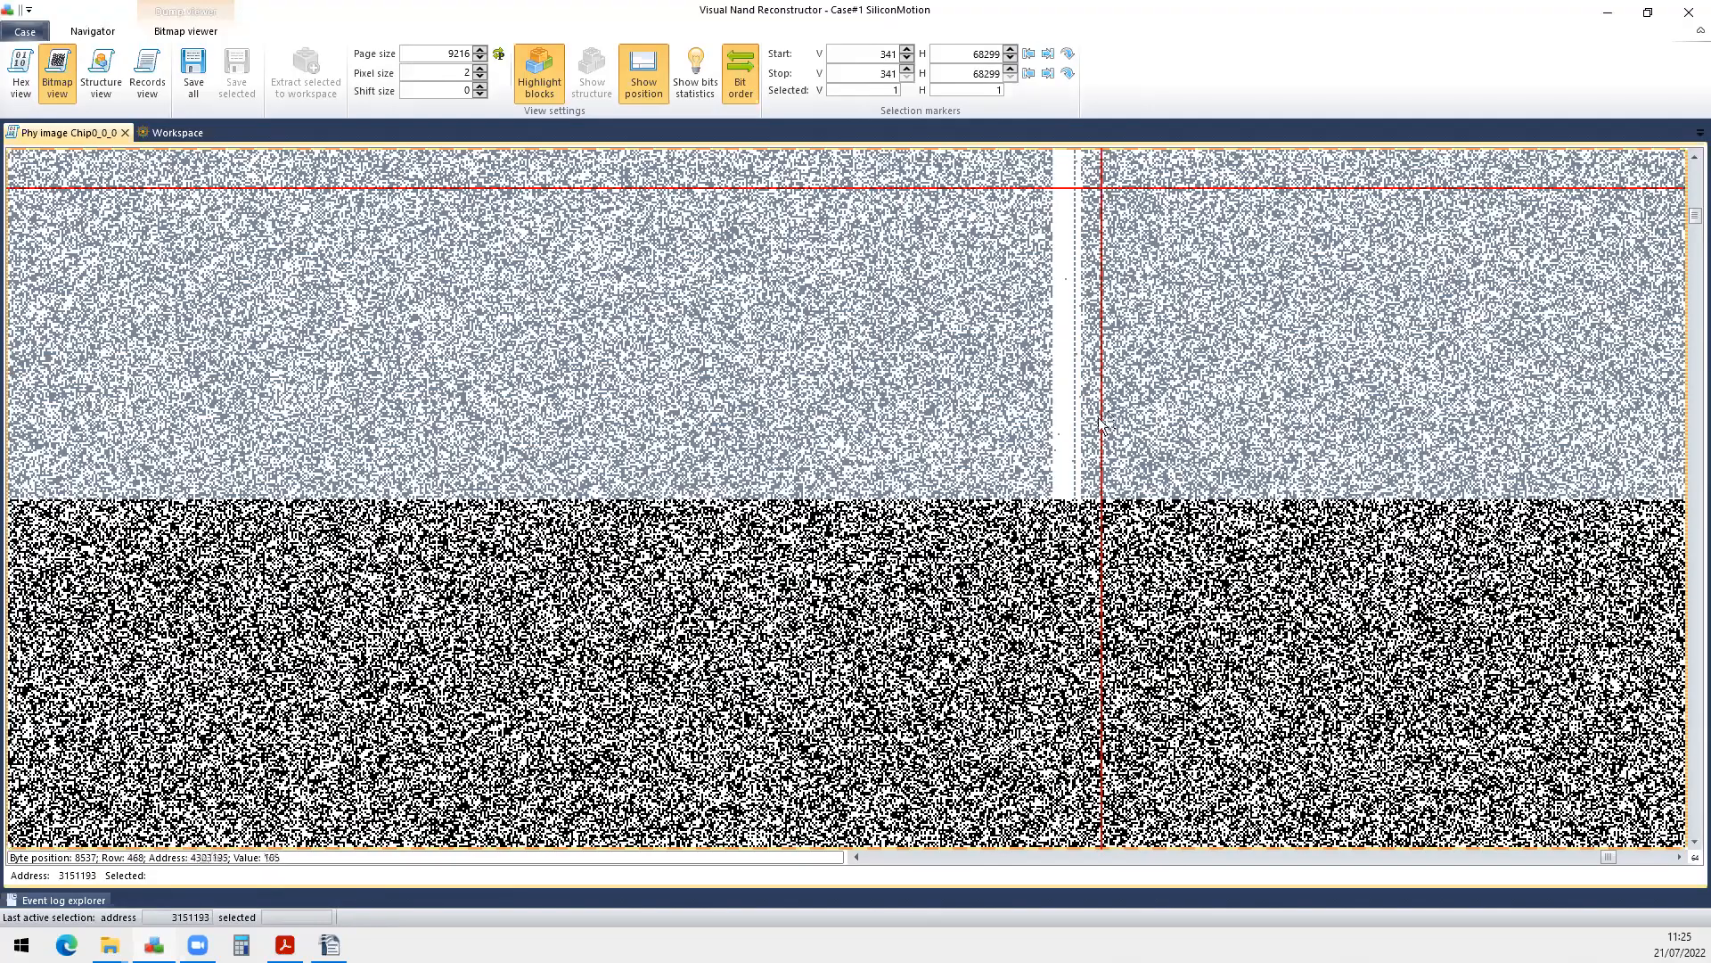
Set the pixel size to 1 and examine the lower byte positions for further solid columns in each block.
scroll(1060, 437, down, 1)
scroll(1050, 437, left, 3)
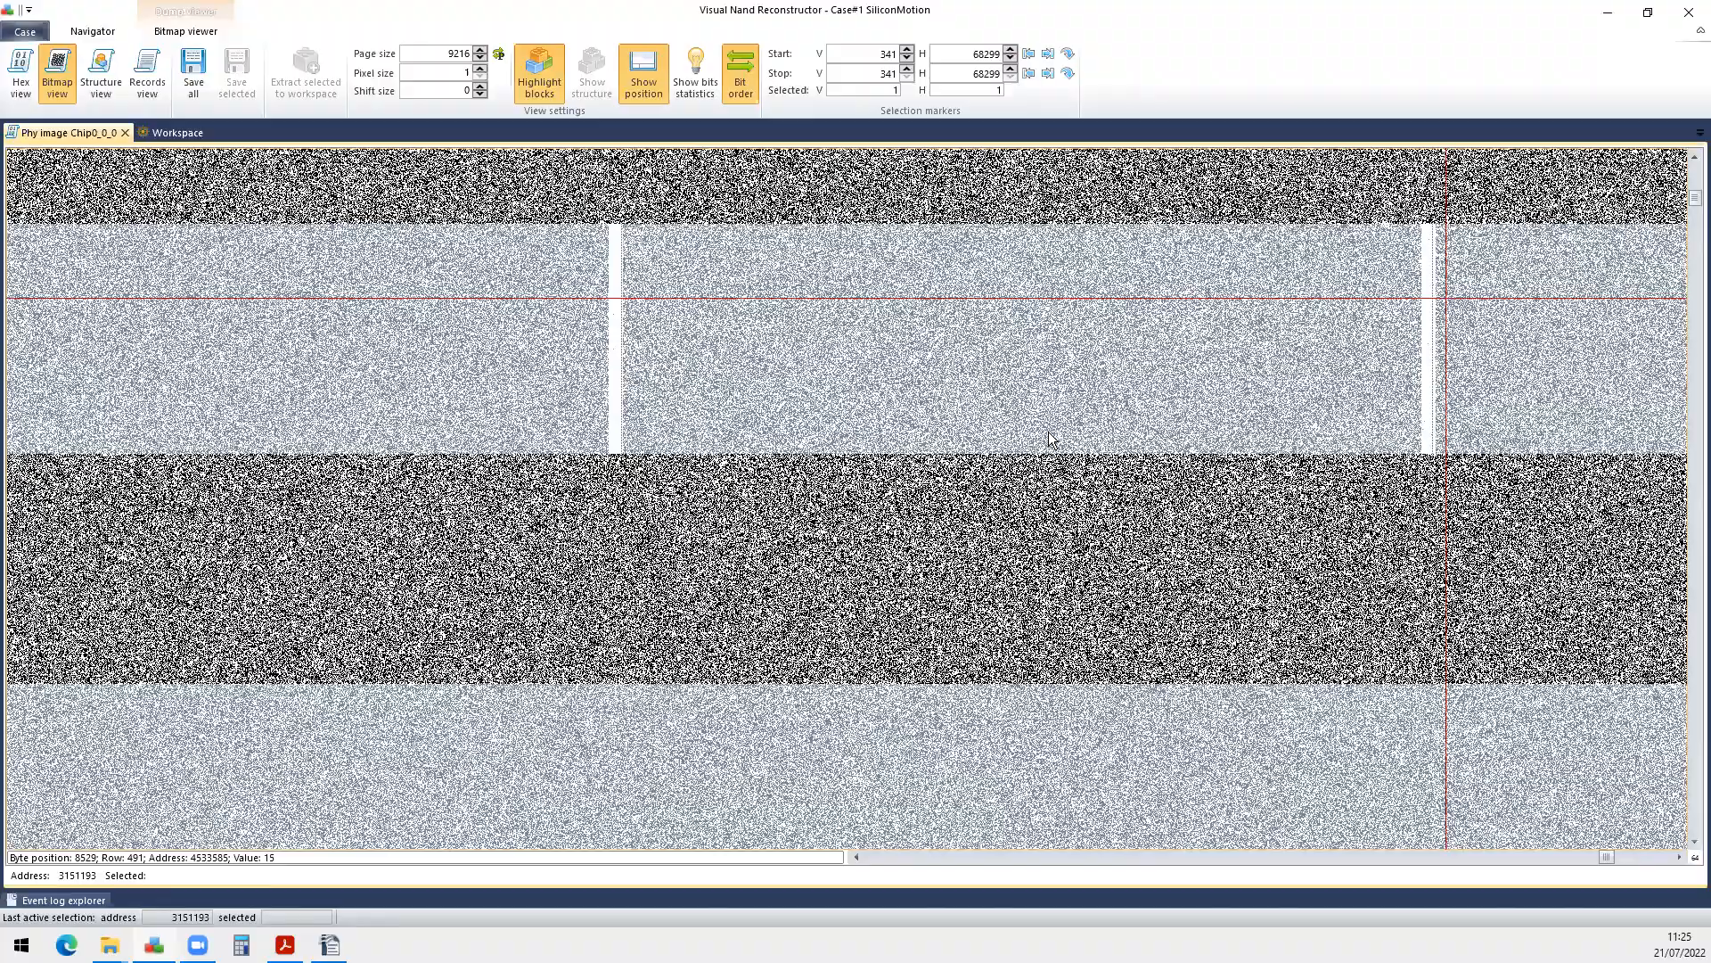
scroll(1048, 432, left, 1)
click(1412, 856)
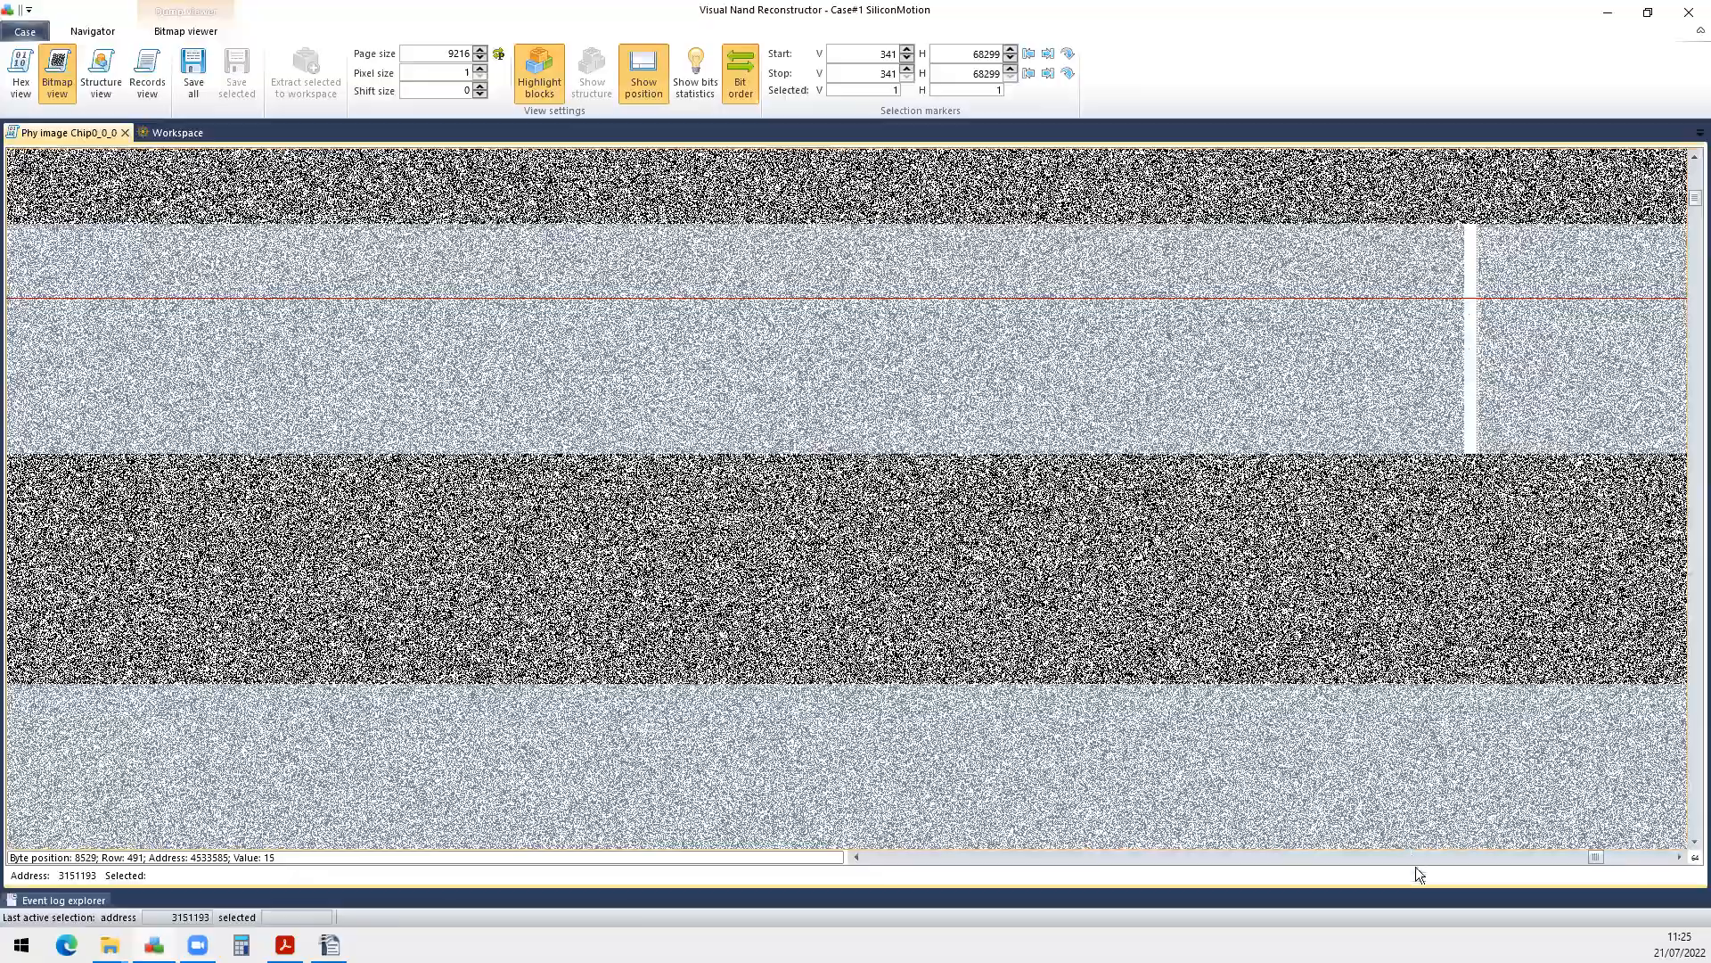
click(1414, 861)
scroll(860, 467, left, 2)
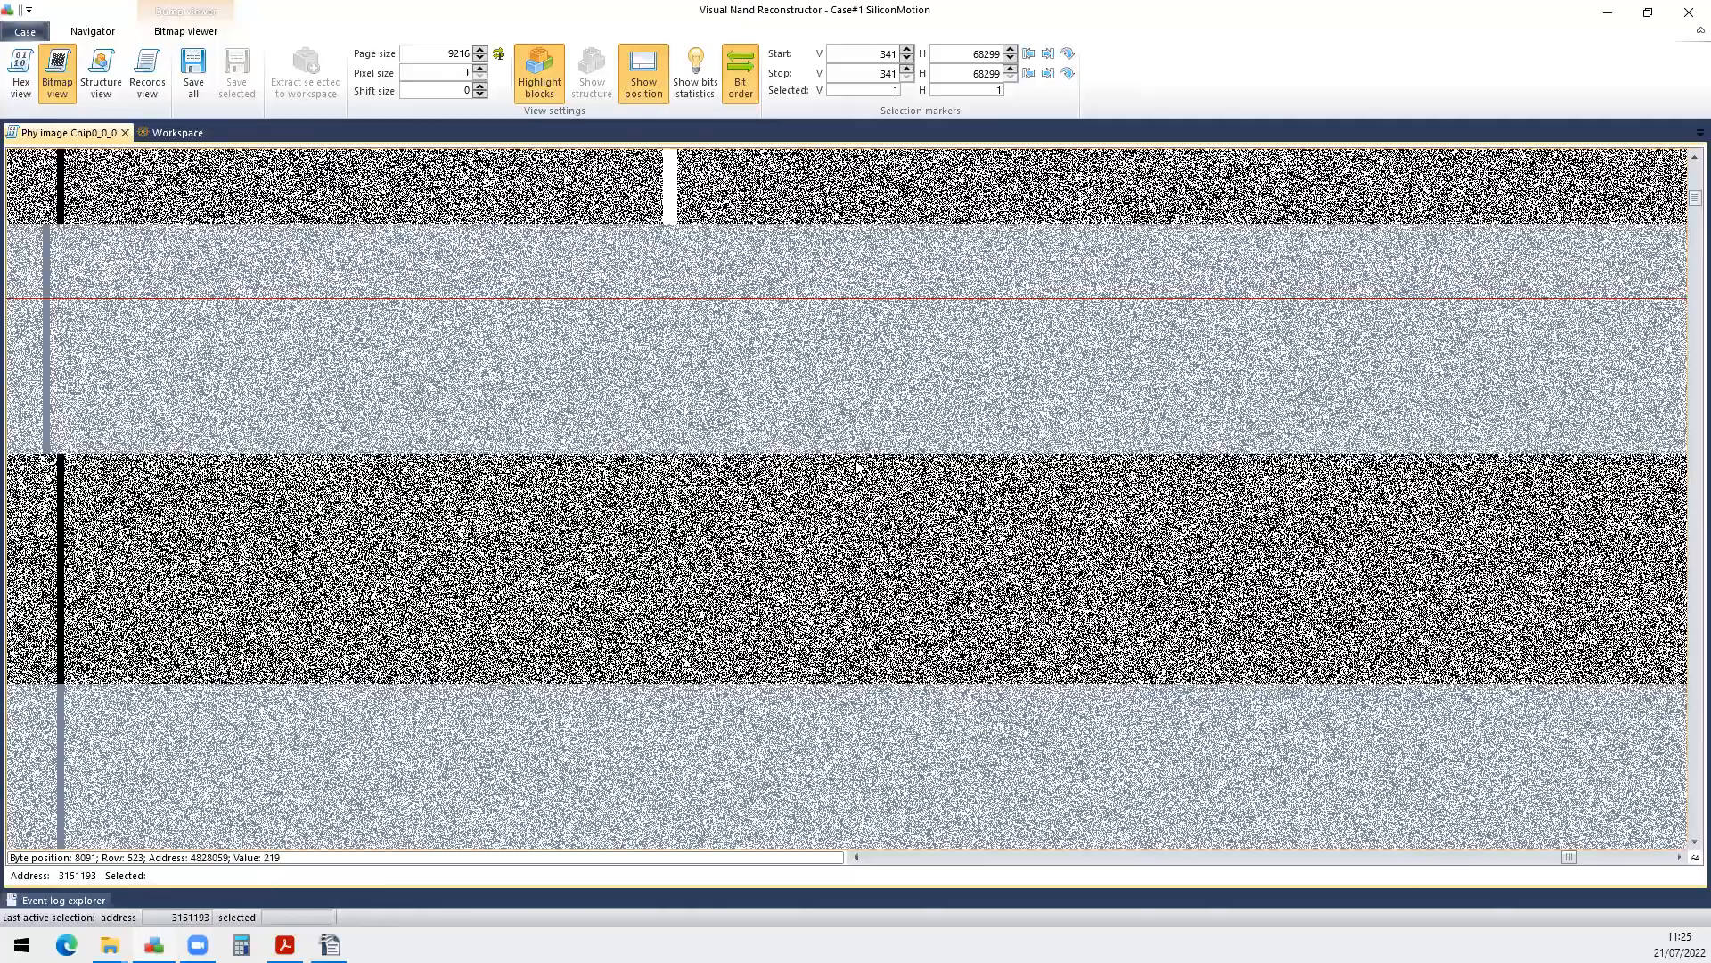
scroll(859, 466, left, 3)
click(1547, 857)
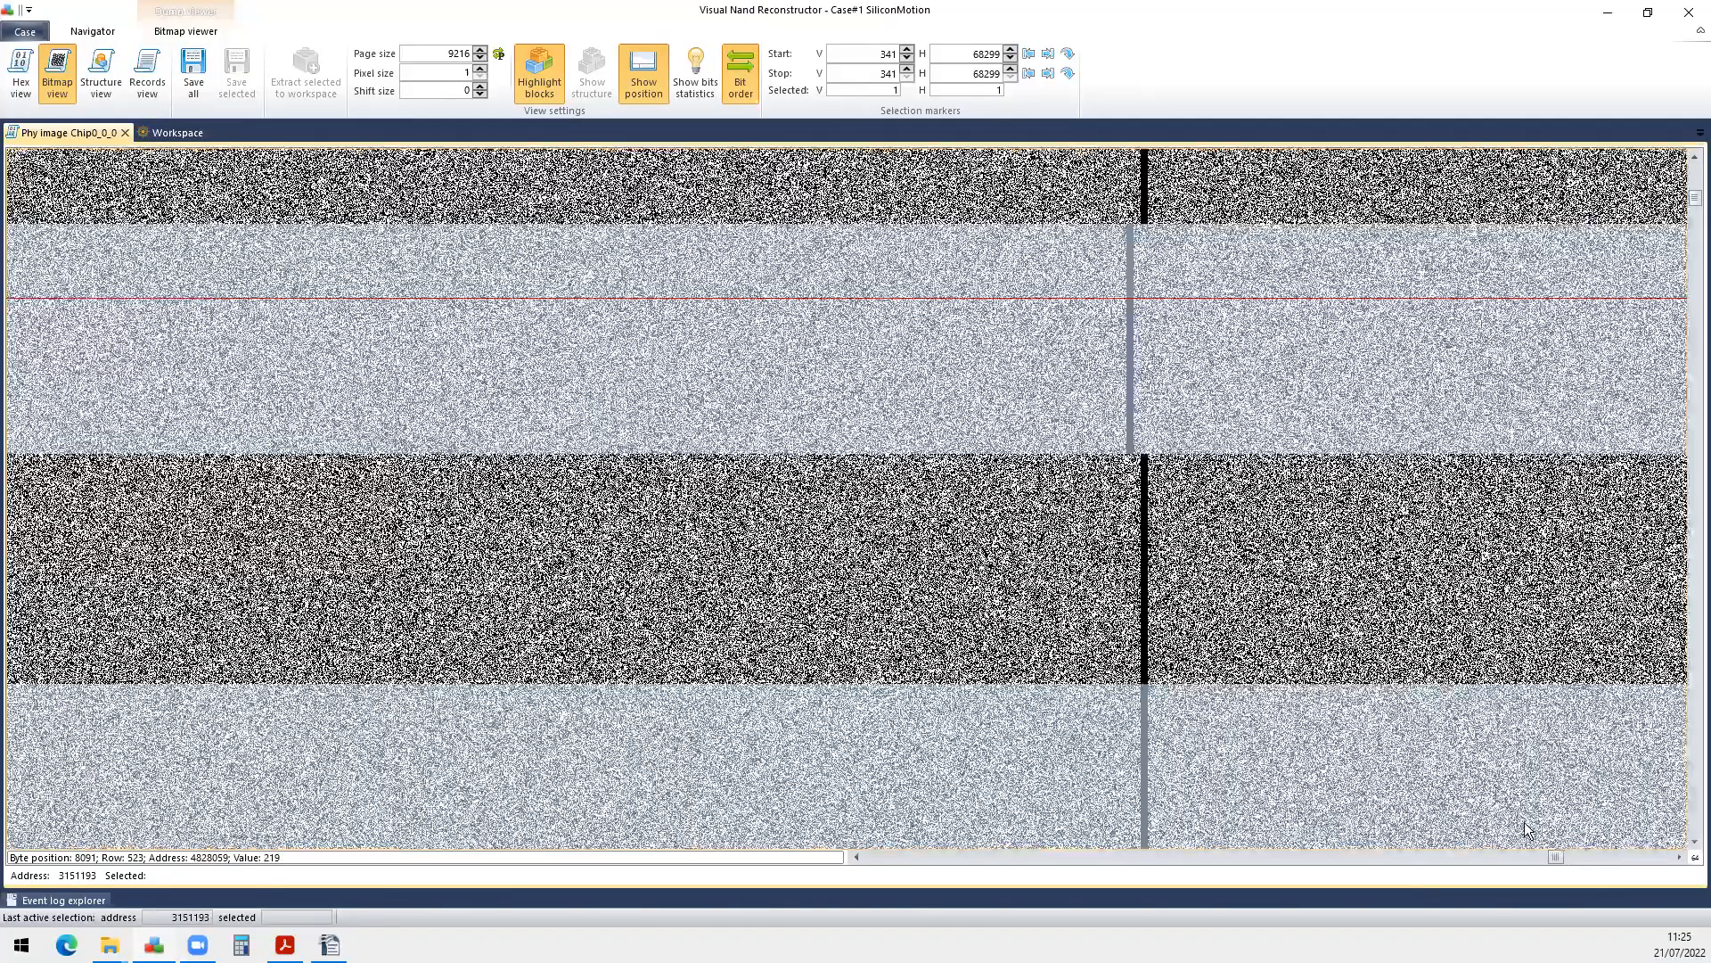
click(1544, 857)
click(1543, 857)
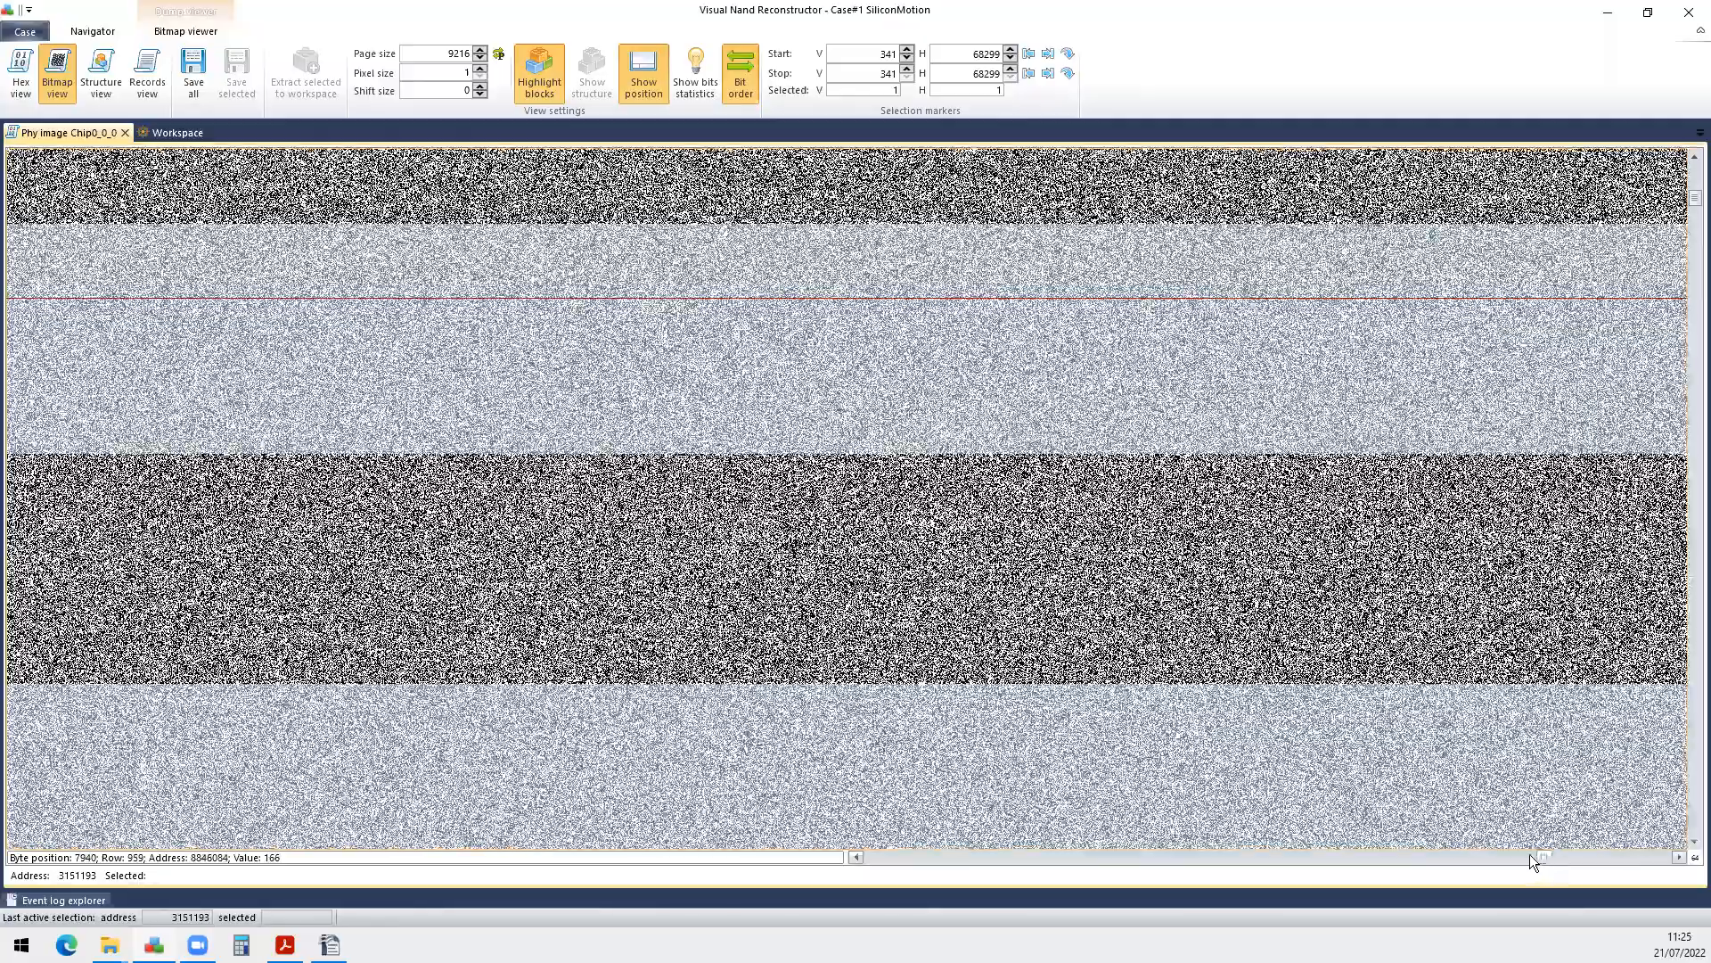
click(1533, 857)
scroll(1209, 631, left, 3)
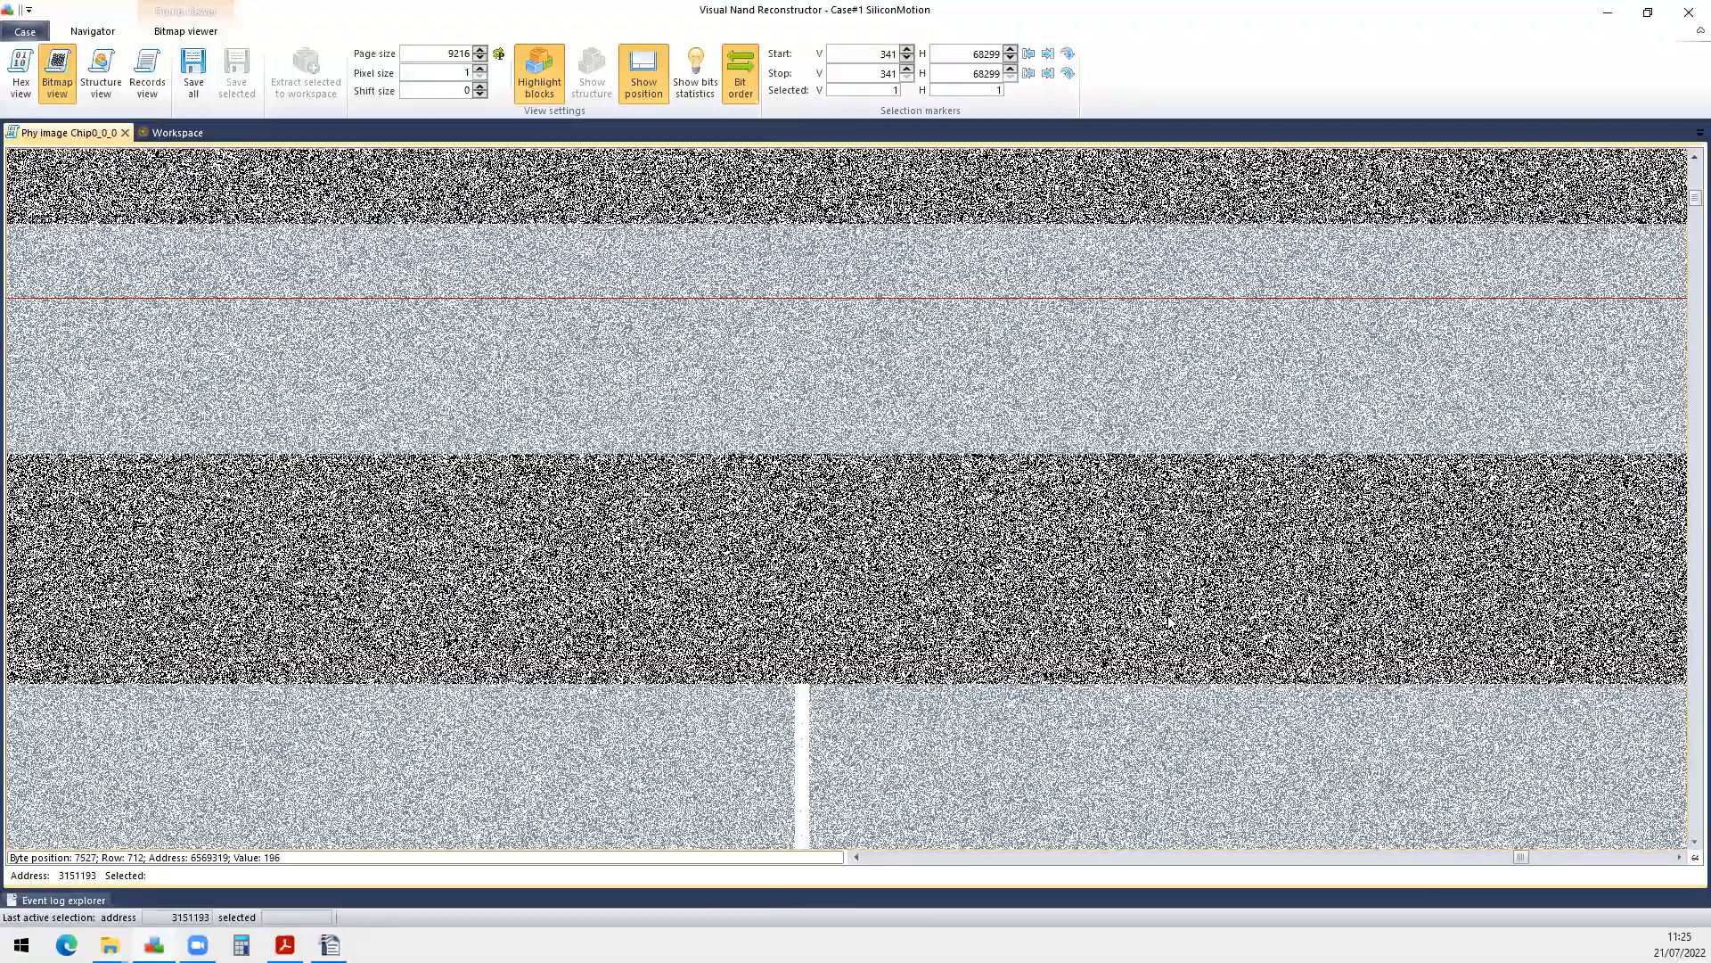
Mark the edge of the fourth block's white column and compare that column position with the blocks above it.
scroll(1168, 621, left, 1)
scroll(1168, 622, down, 1)
scroll(914, 526, up, 2)
click(868, 227)
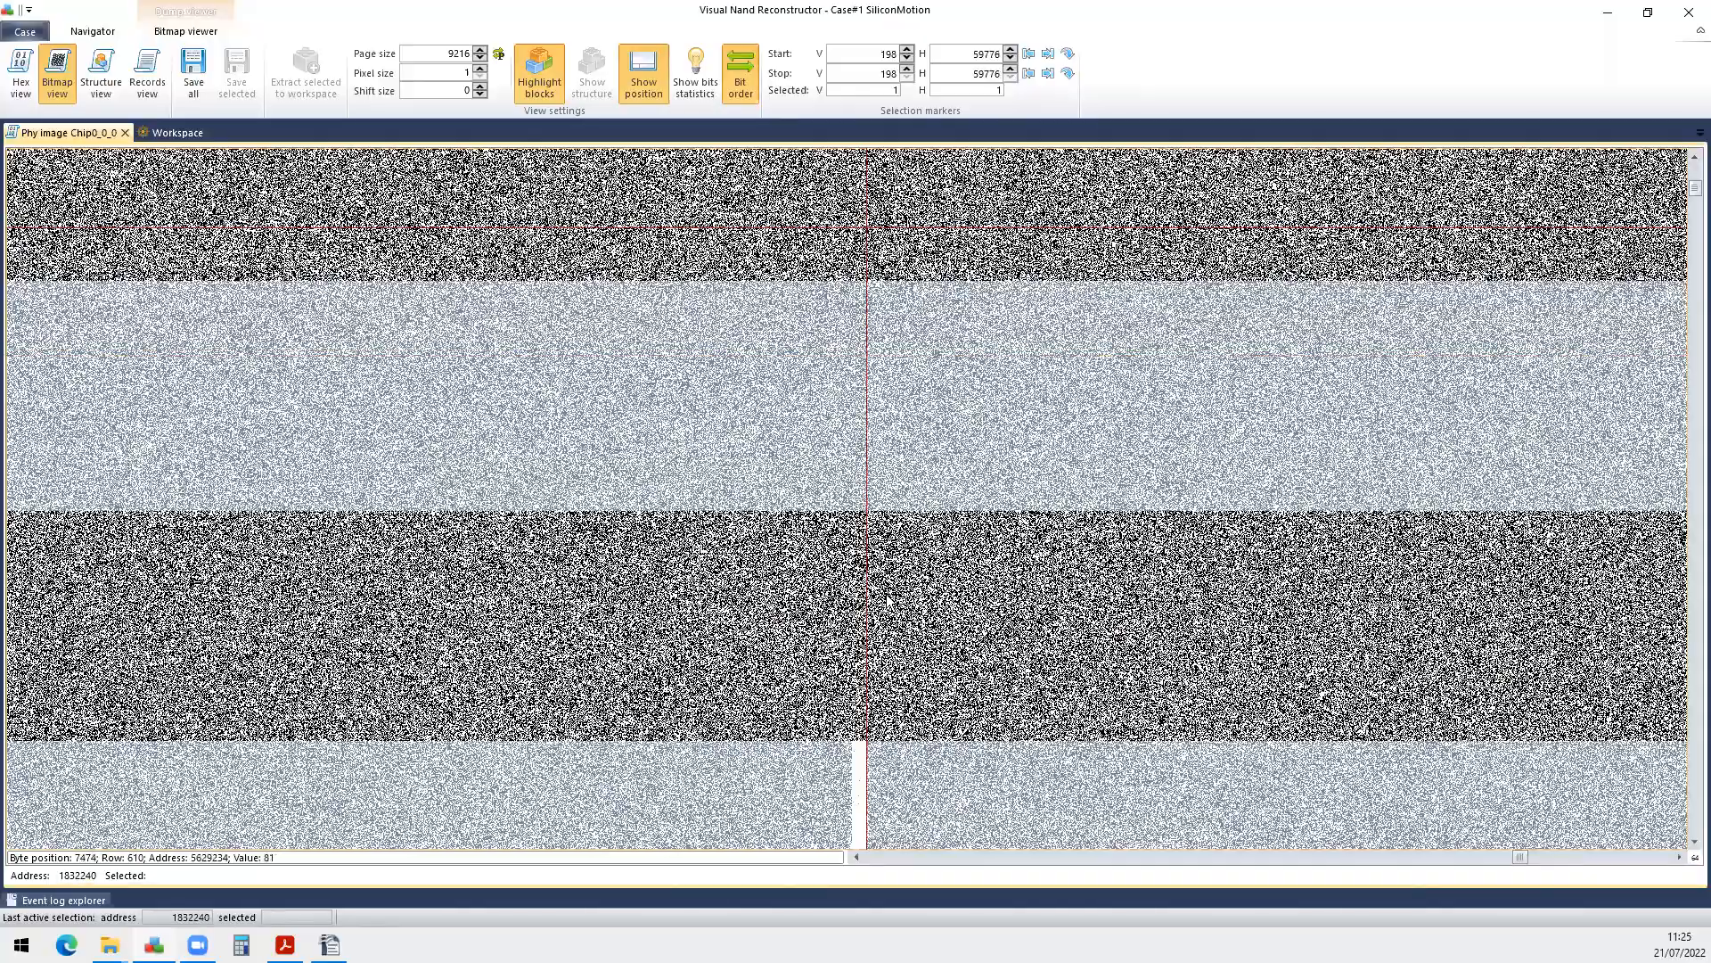
scroll(888, 719, down, 1)
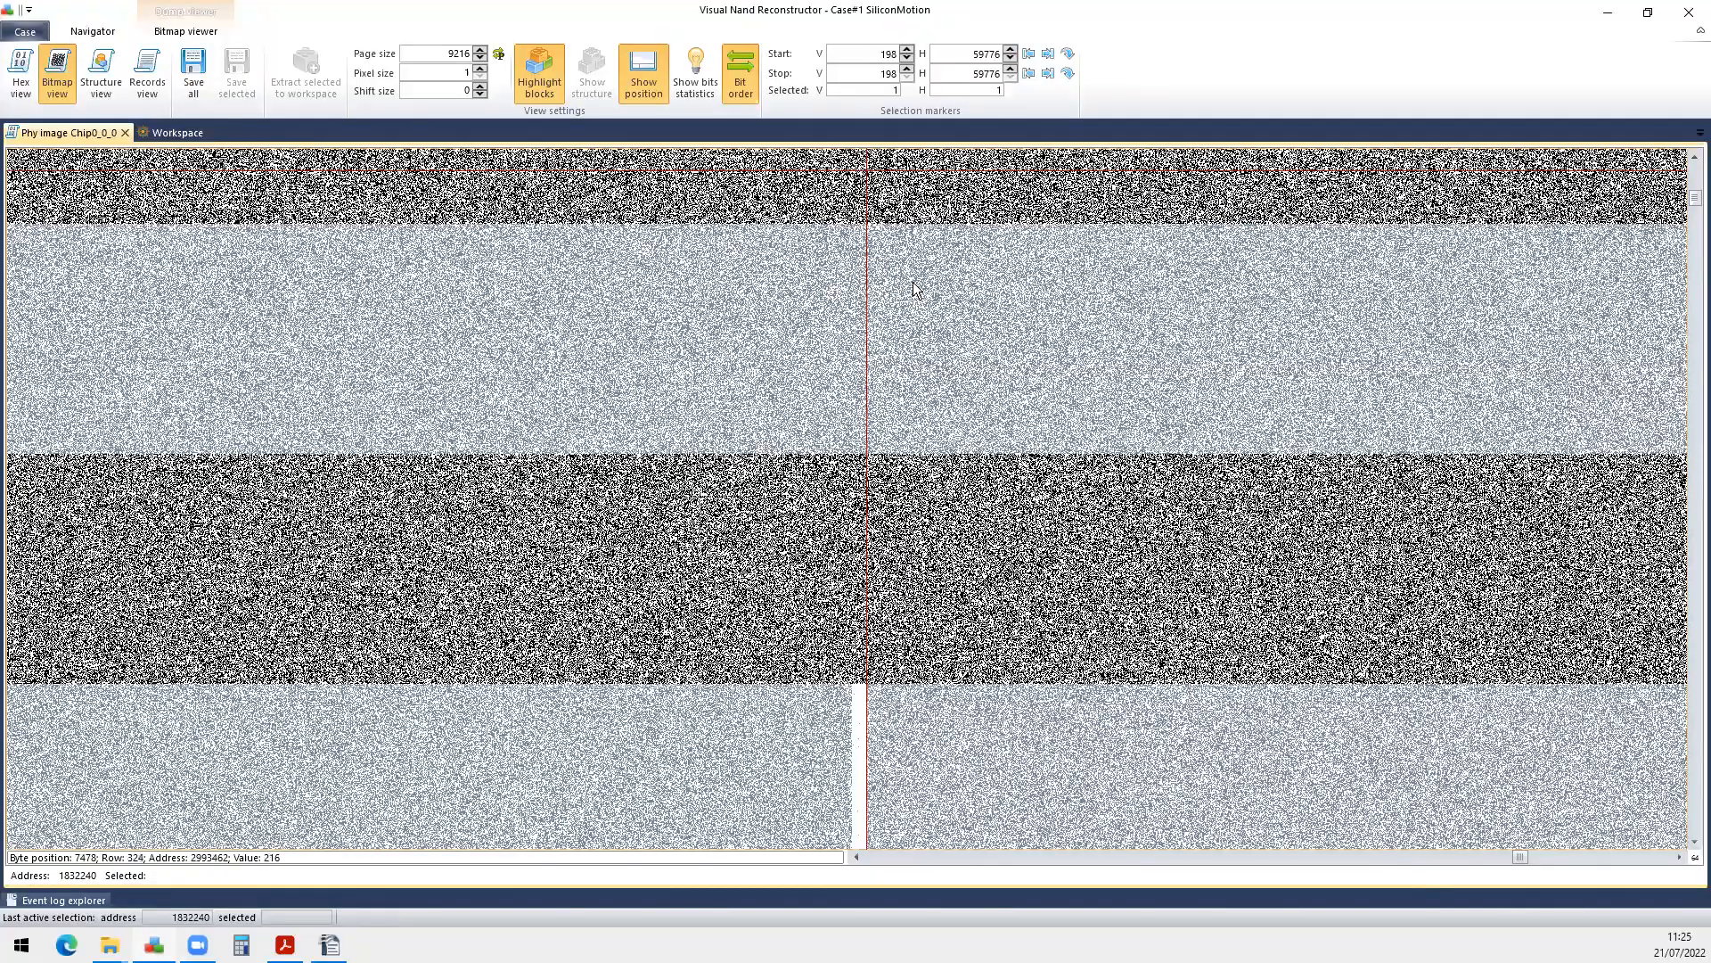
scroll(813, 440, up, 2)
scroll(957, 427, down, 1)
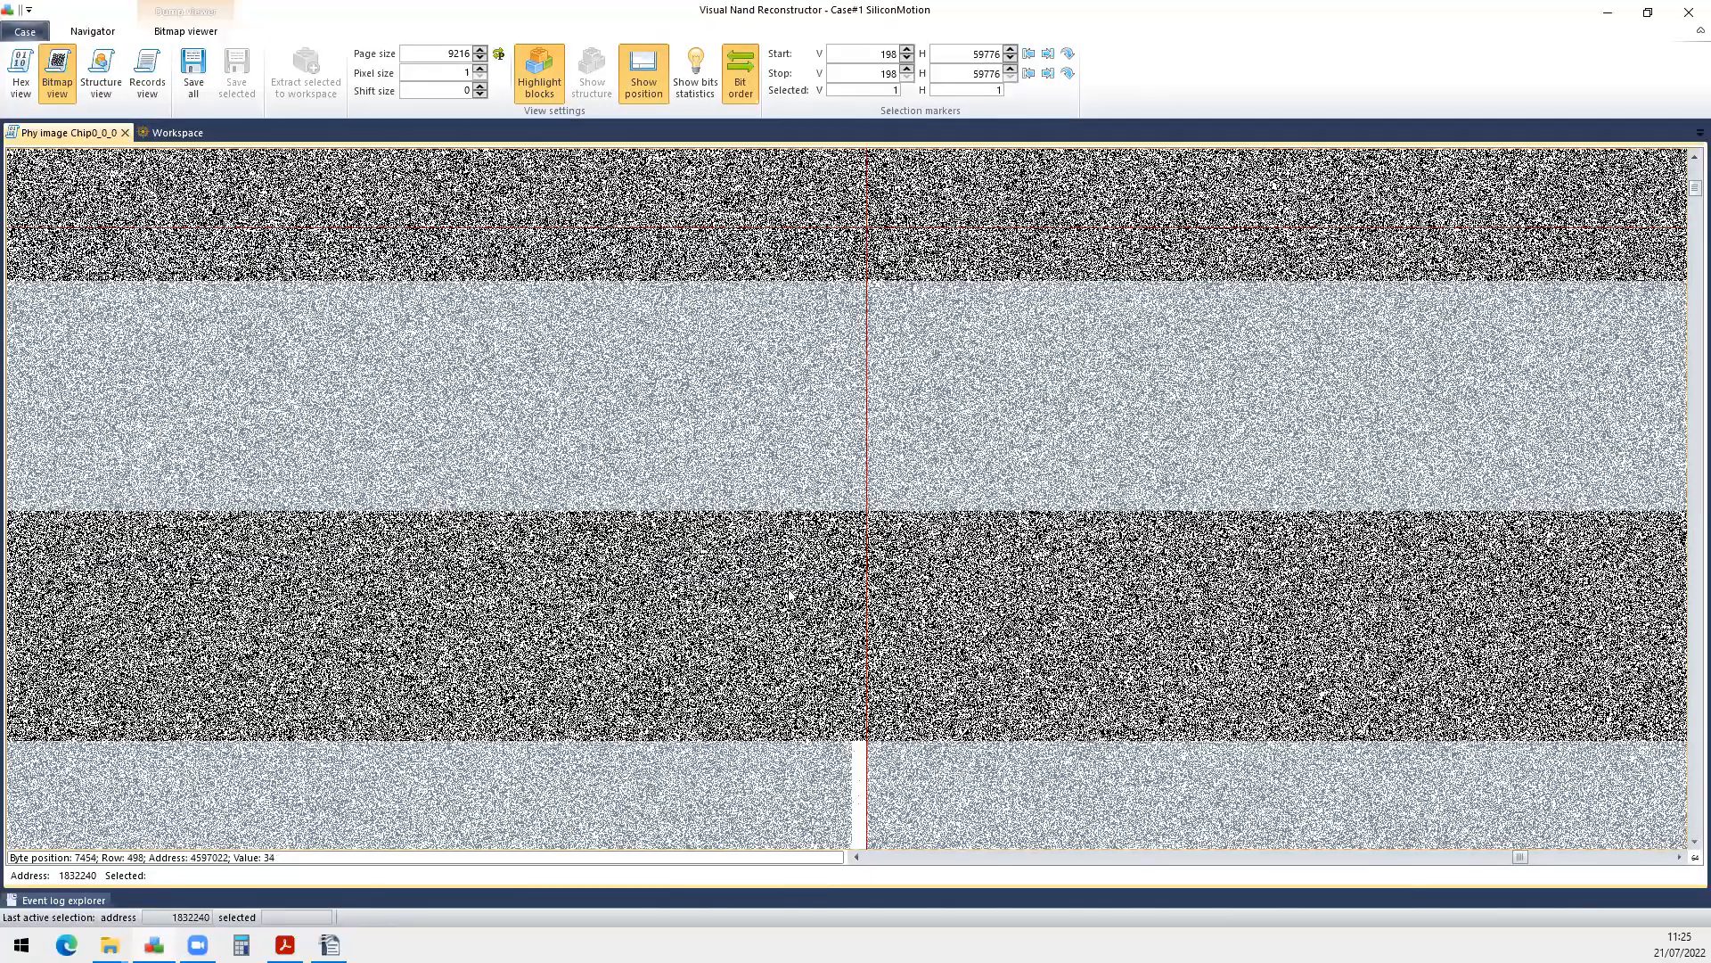
scroll(737, 443, down, 1)
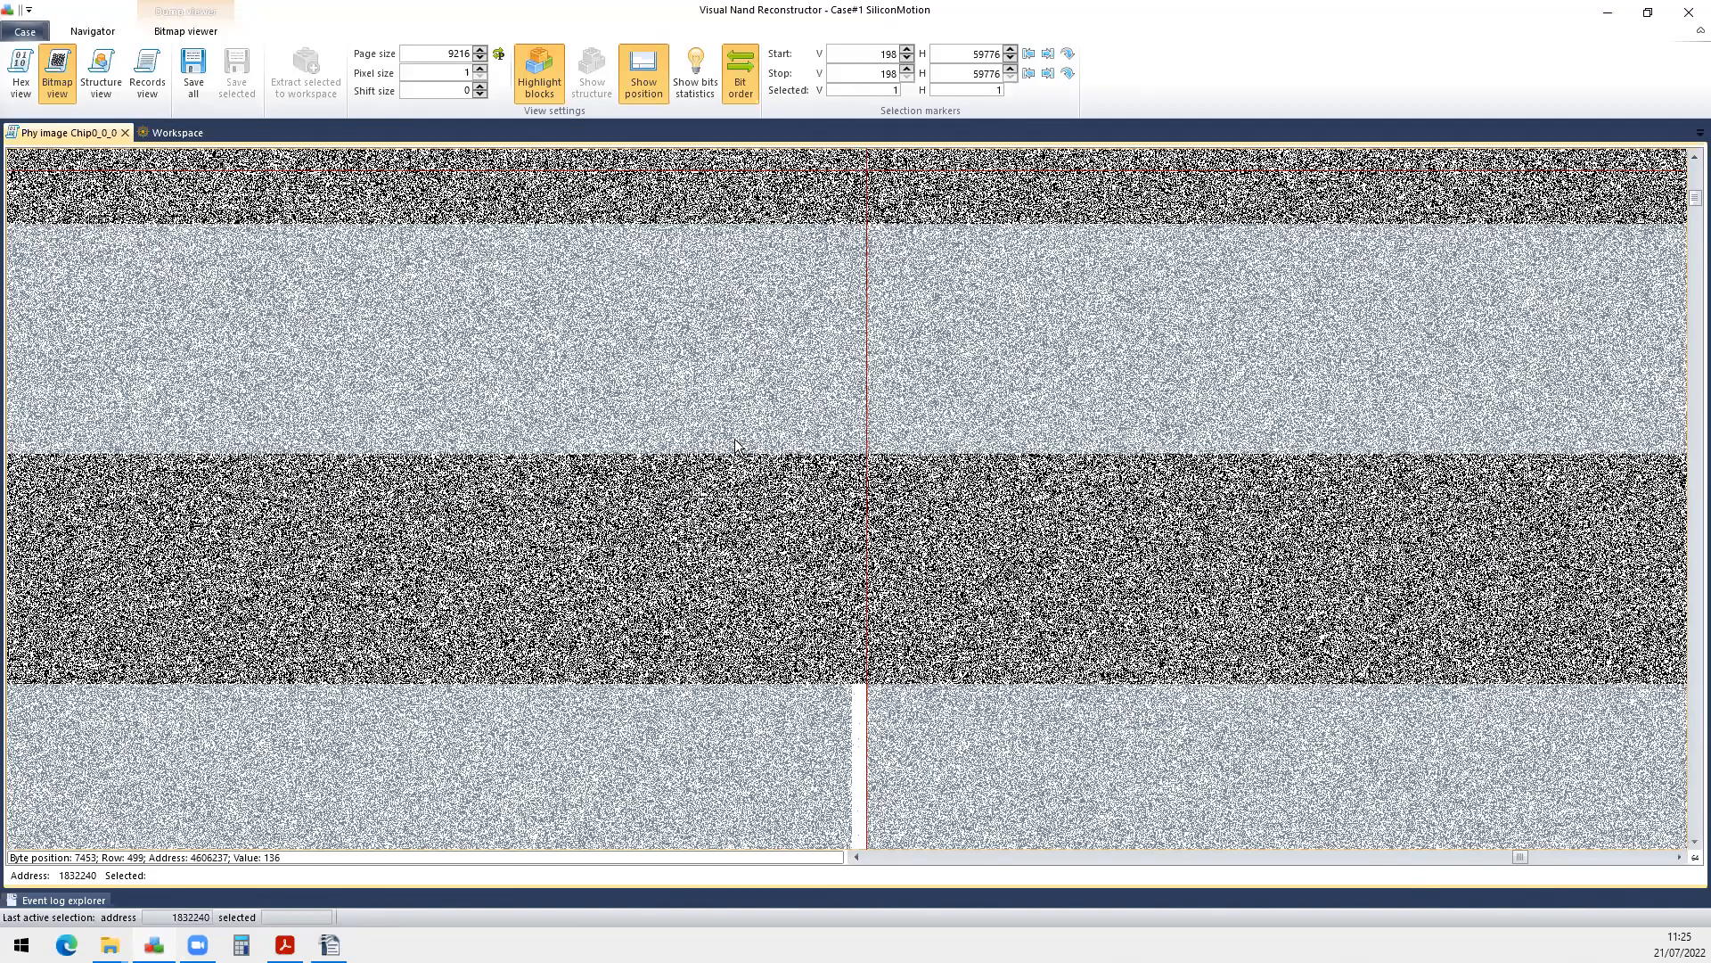
scroll(931, 548, down, 2)
scroll(923, 557, up, 4)
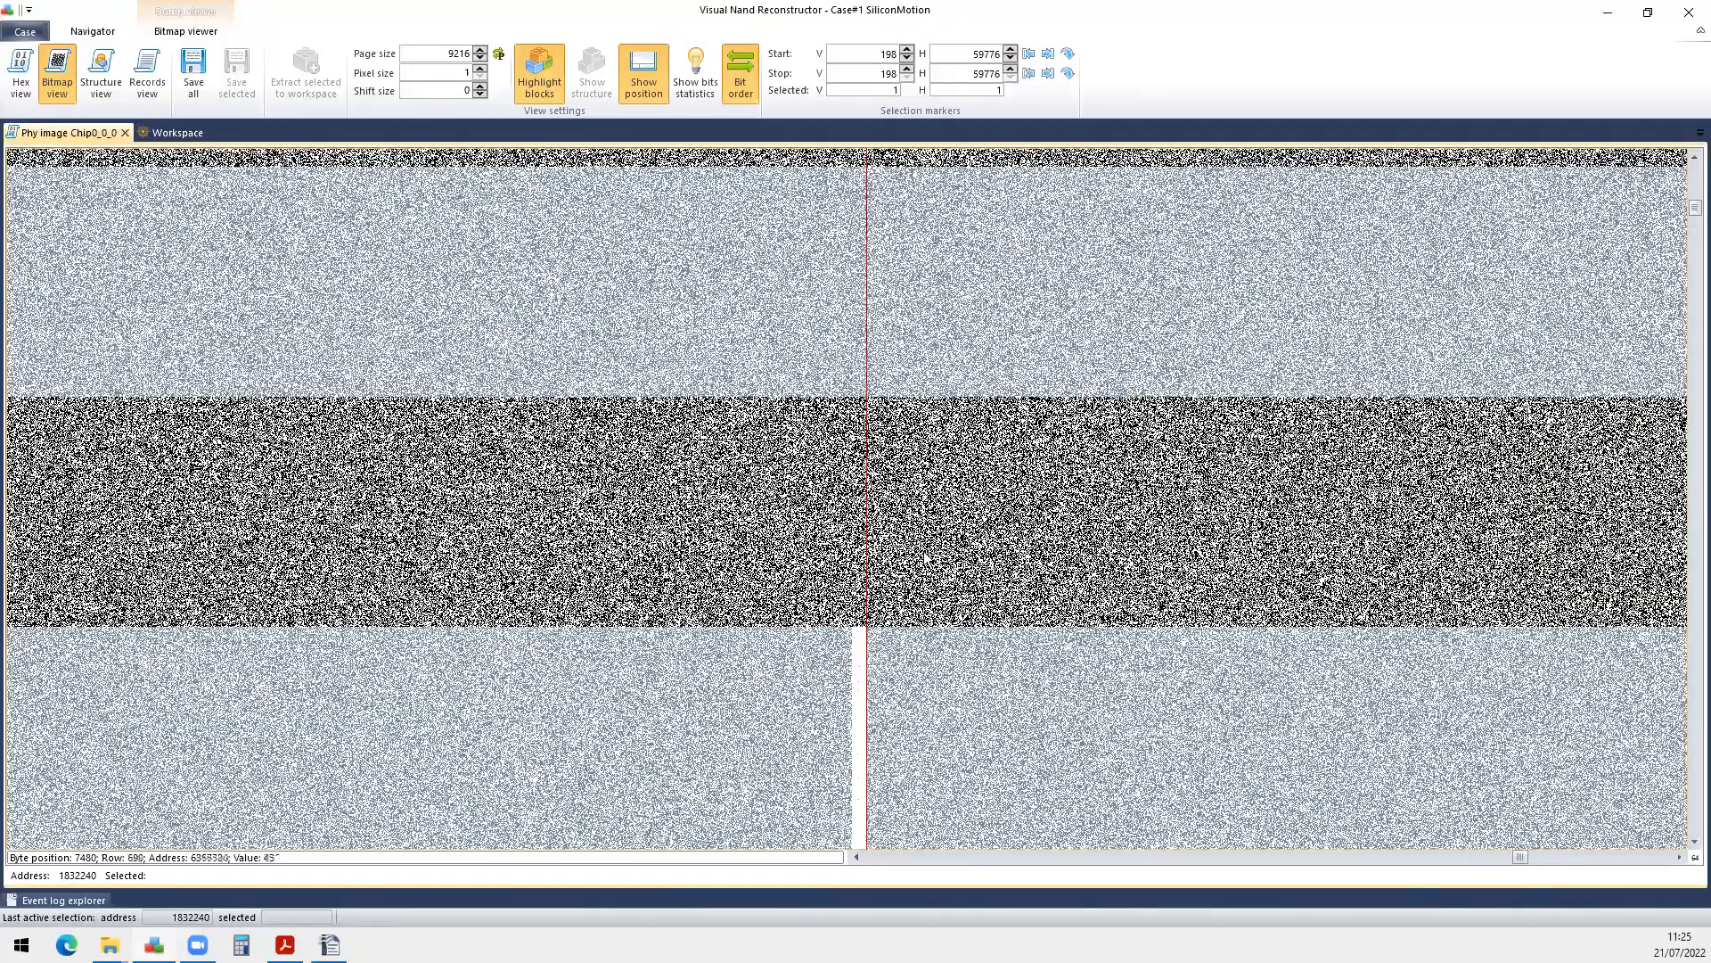
scroll(921, 571, up, 2)
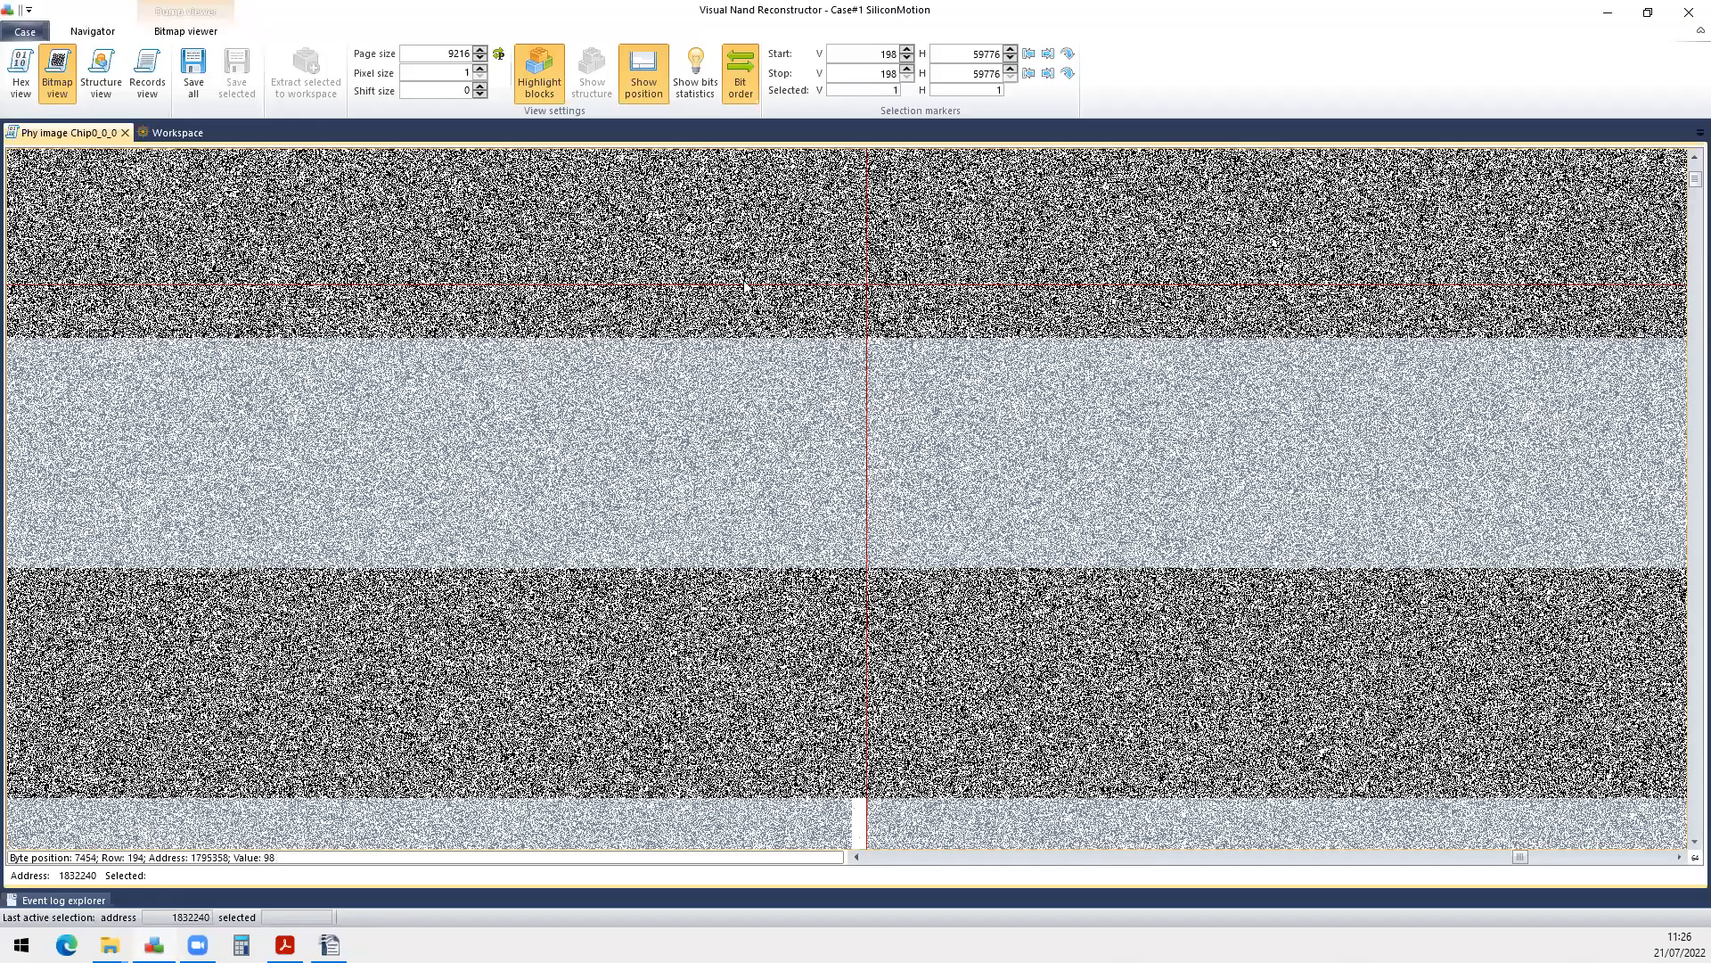
Mark points in each of the first four blocks, ending in the block that contains the white column.
click(586, 258)
click(624, 254)
click(542, 432)
click(582, 255)
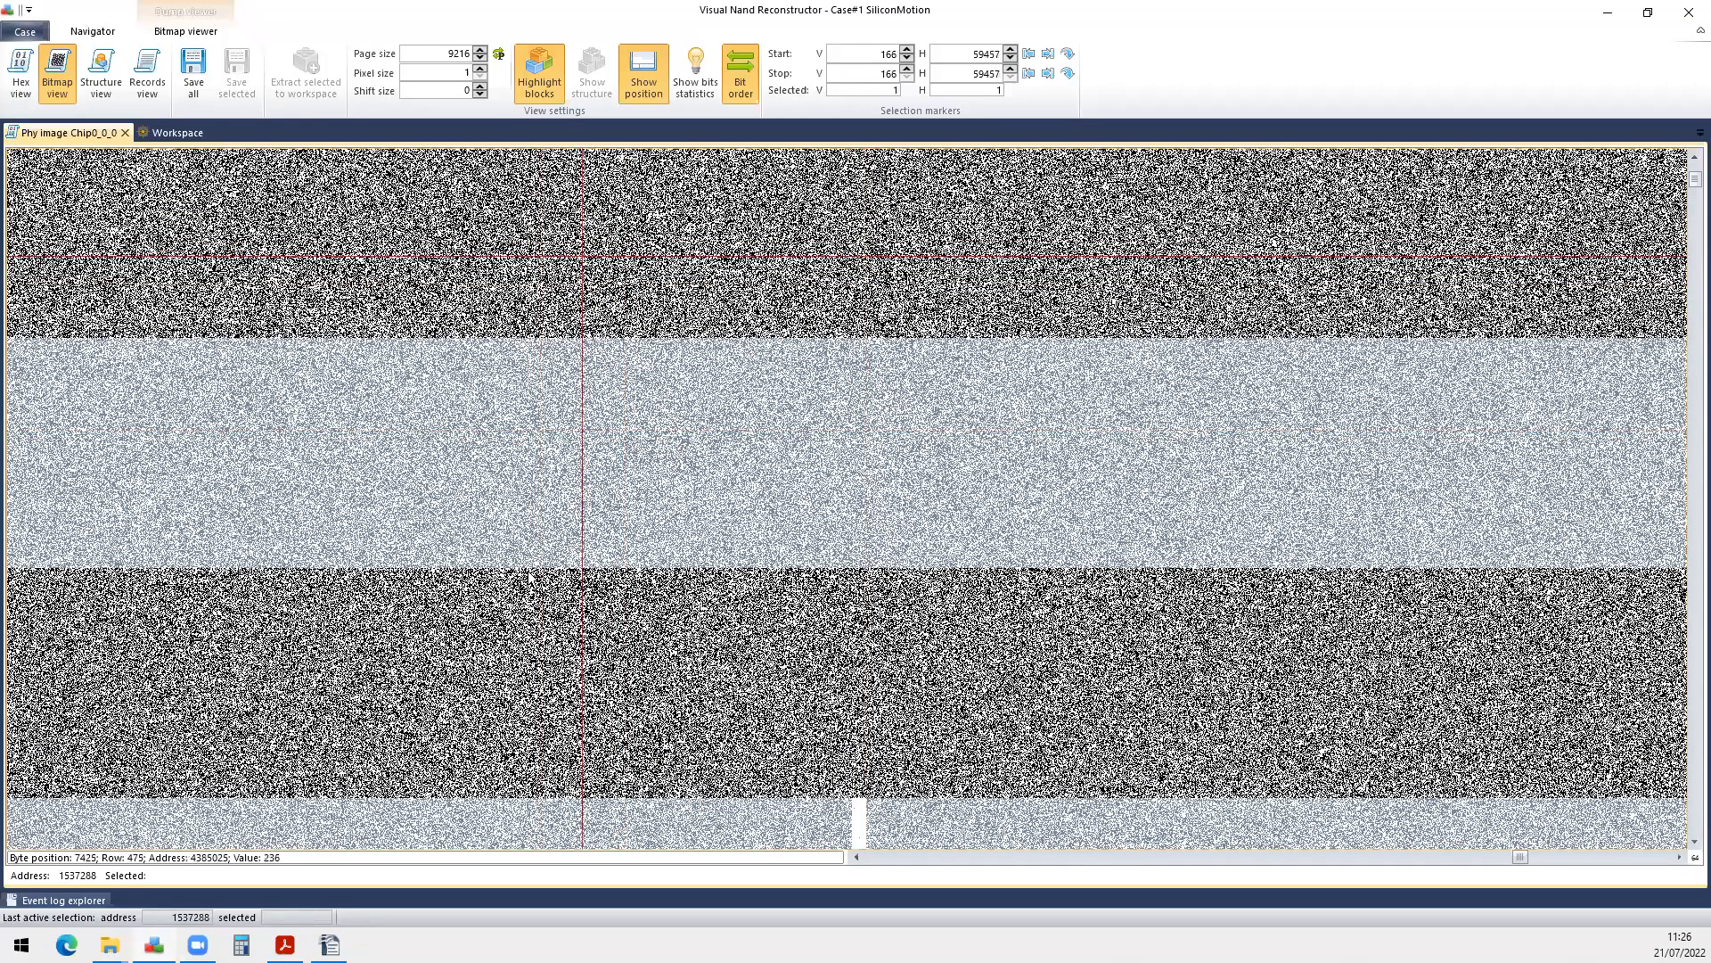
click(566, 461)
click(495, 707)
click(485, 793)
scroll(583, 642, down, 4)
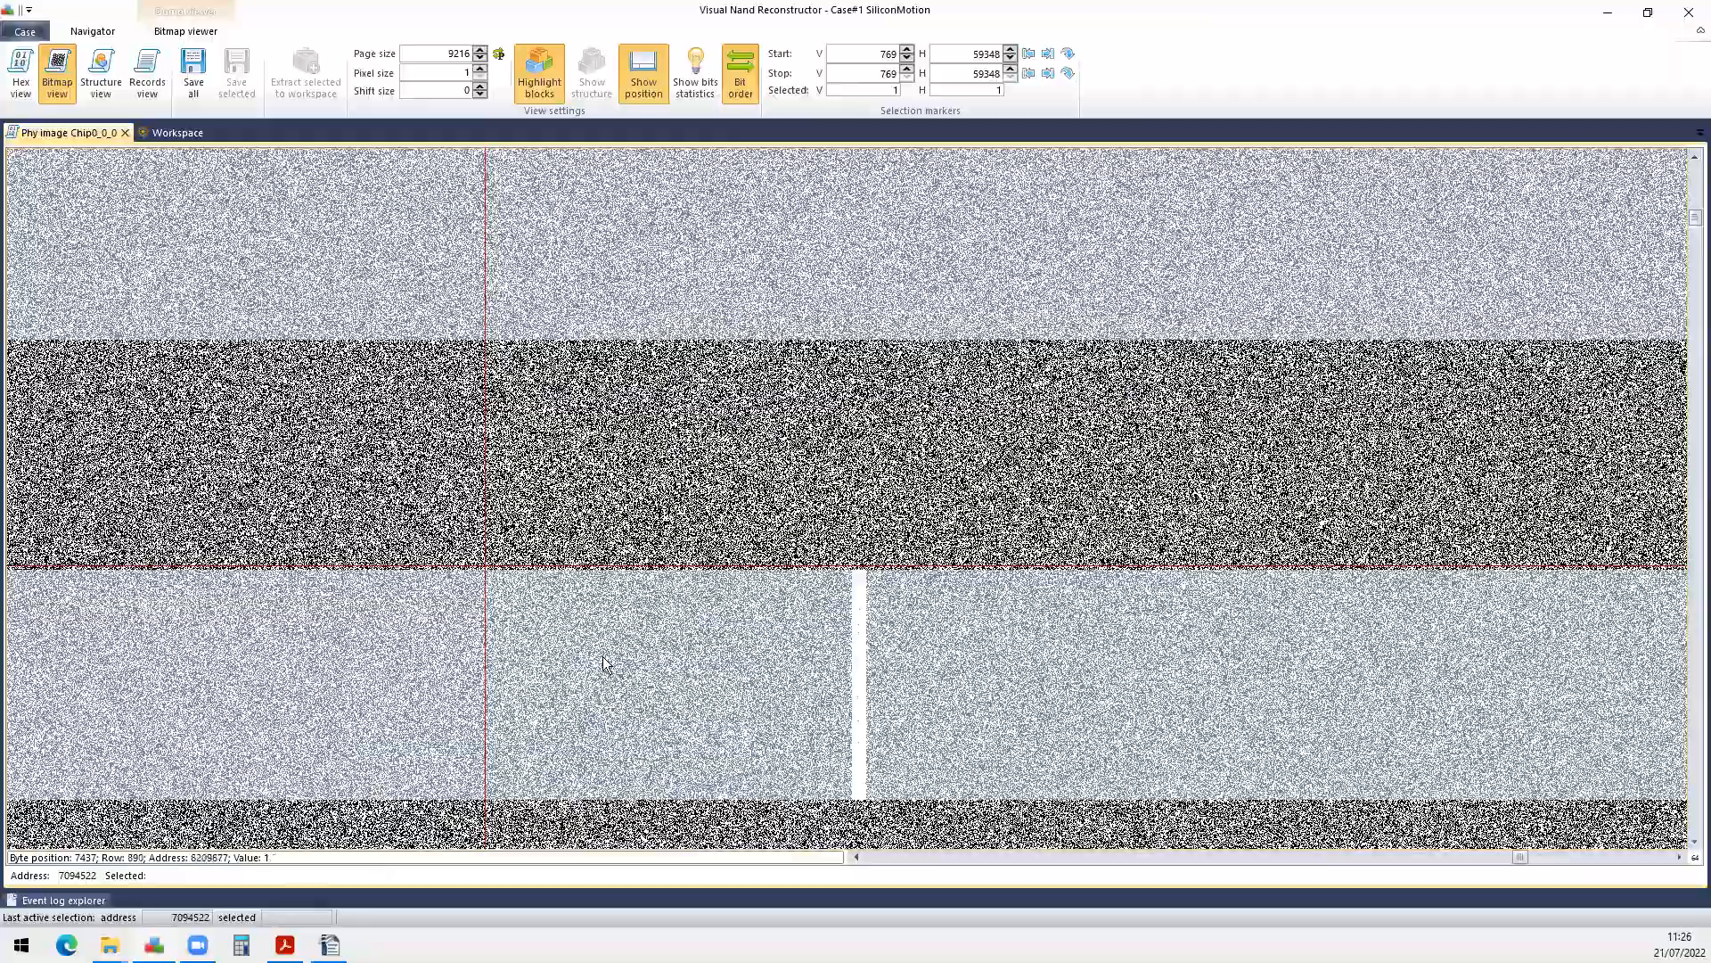
click(603, 657)
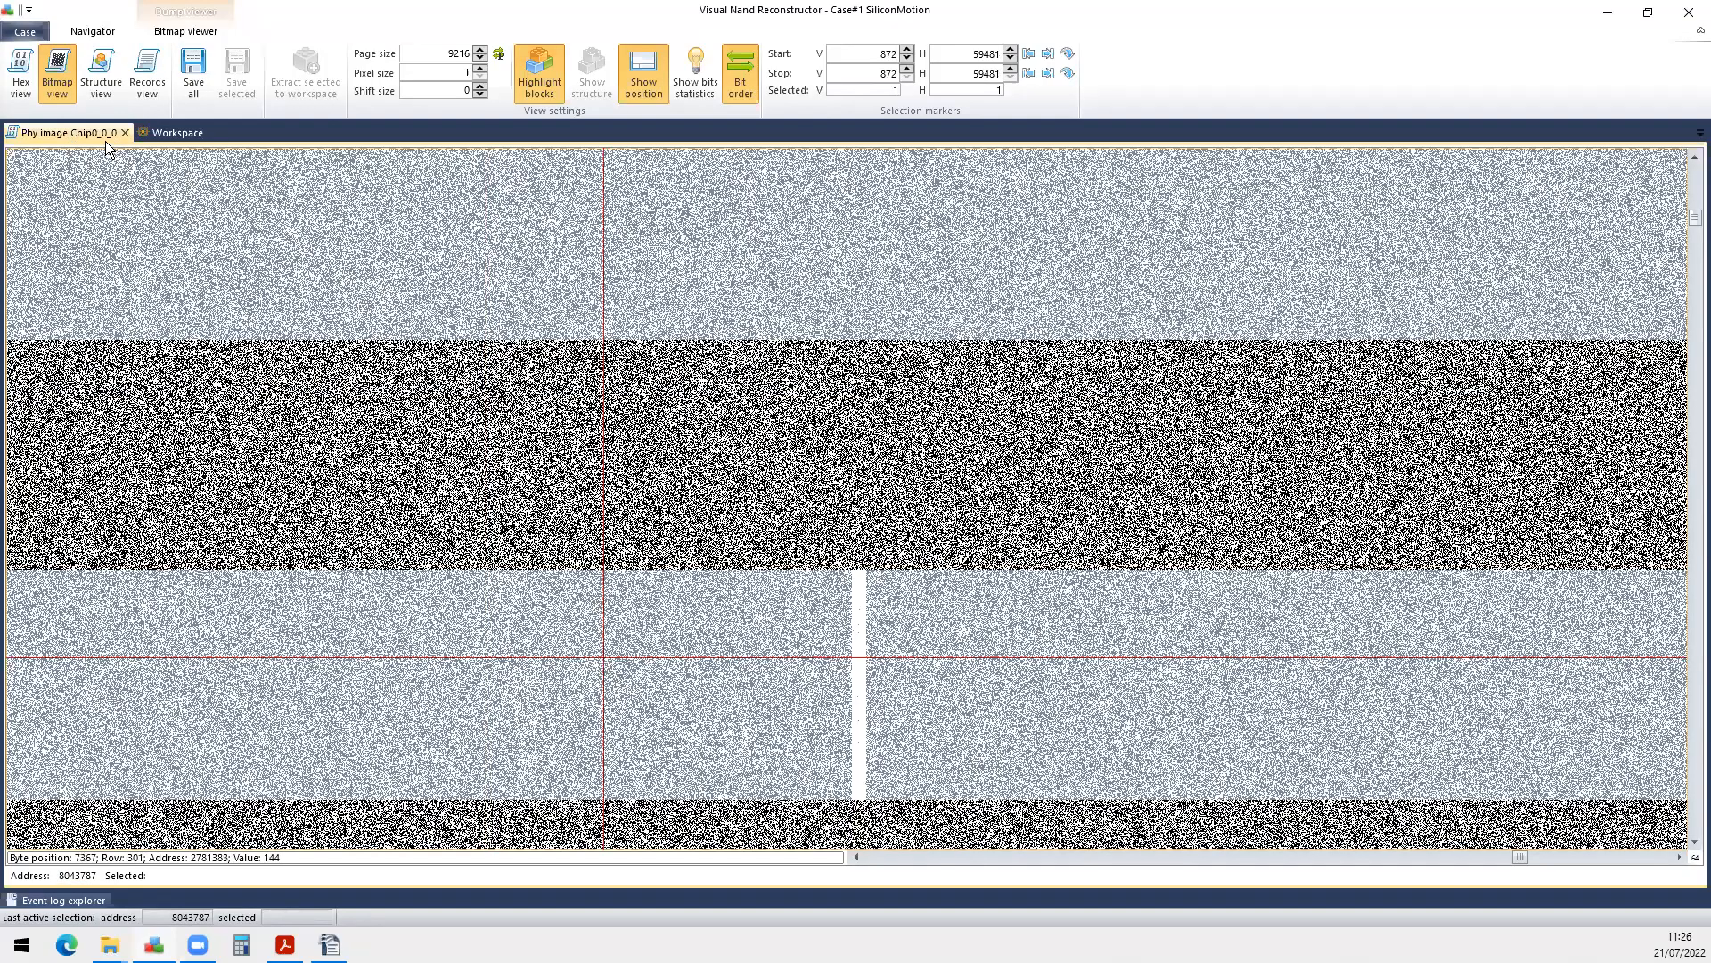
Mark a point beside the fourth block's white column and close the dump's bitmap view.
click(923, 605)
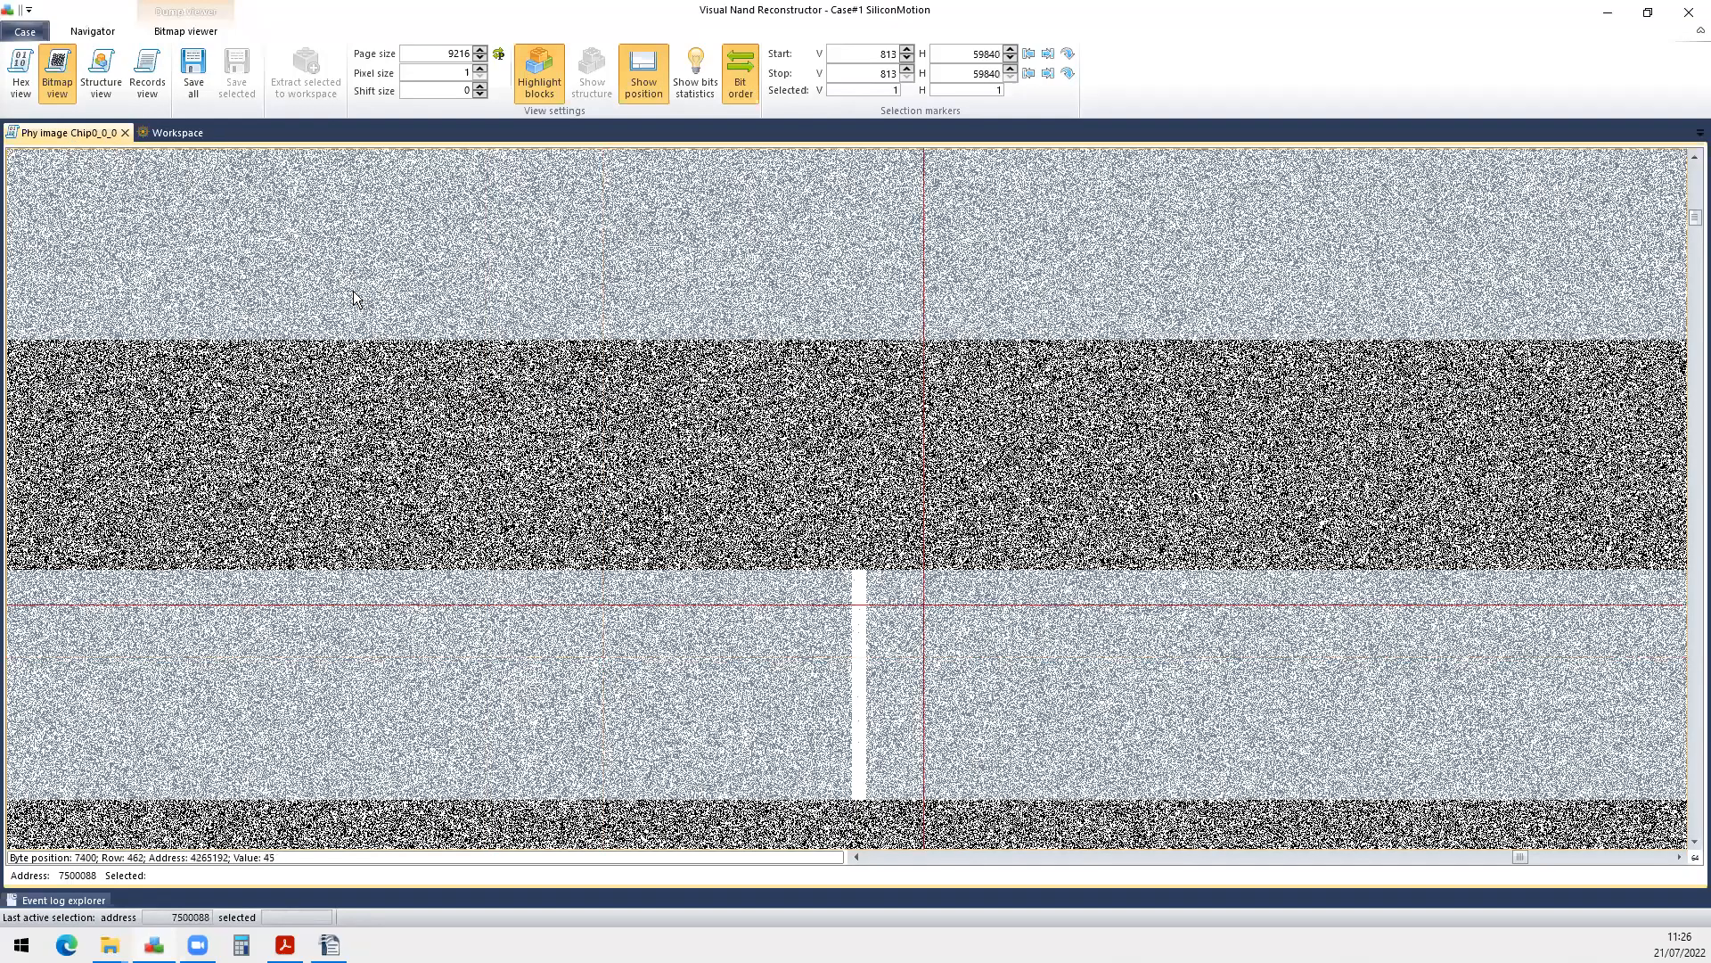
scroll(354, 298, up, 2)
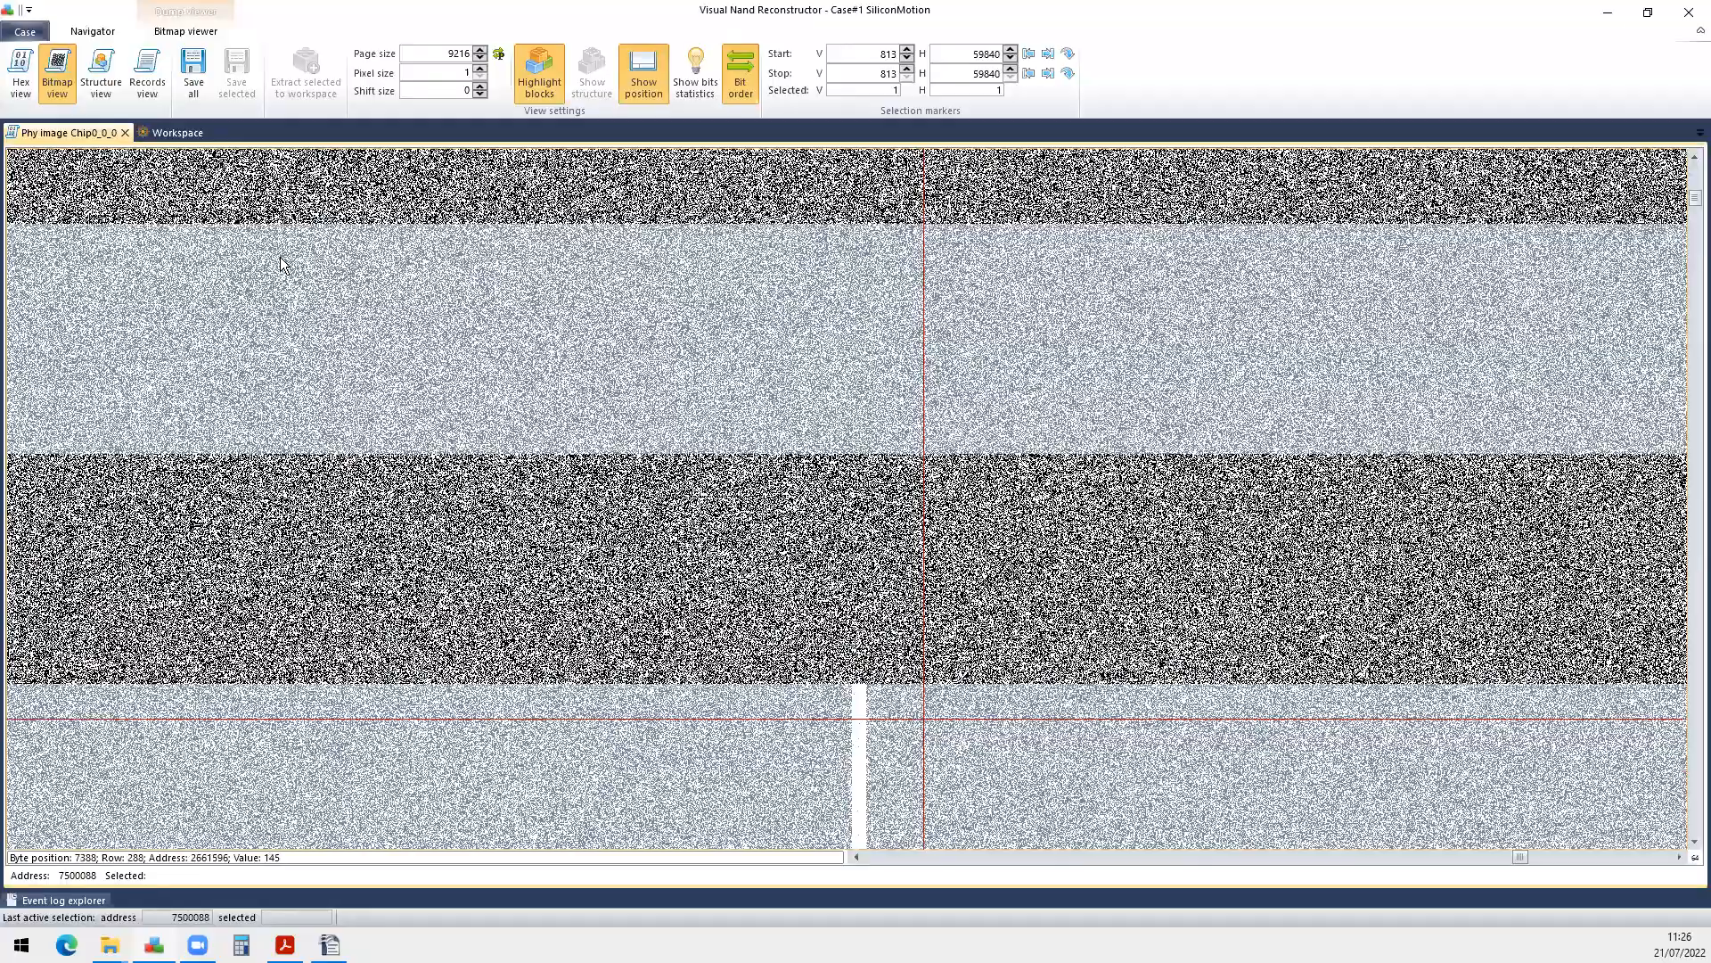
click(125, 132)
Add a Bad byte column remover element fed by the Chip0_0_0 physical image and set its number of planes to 4.
drag(47, 323, 351, 209)
click(357, 221)
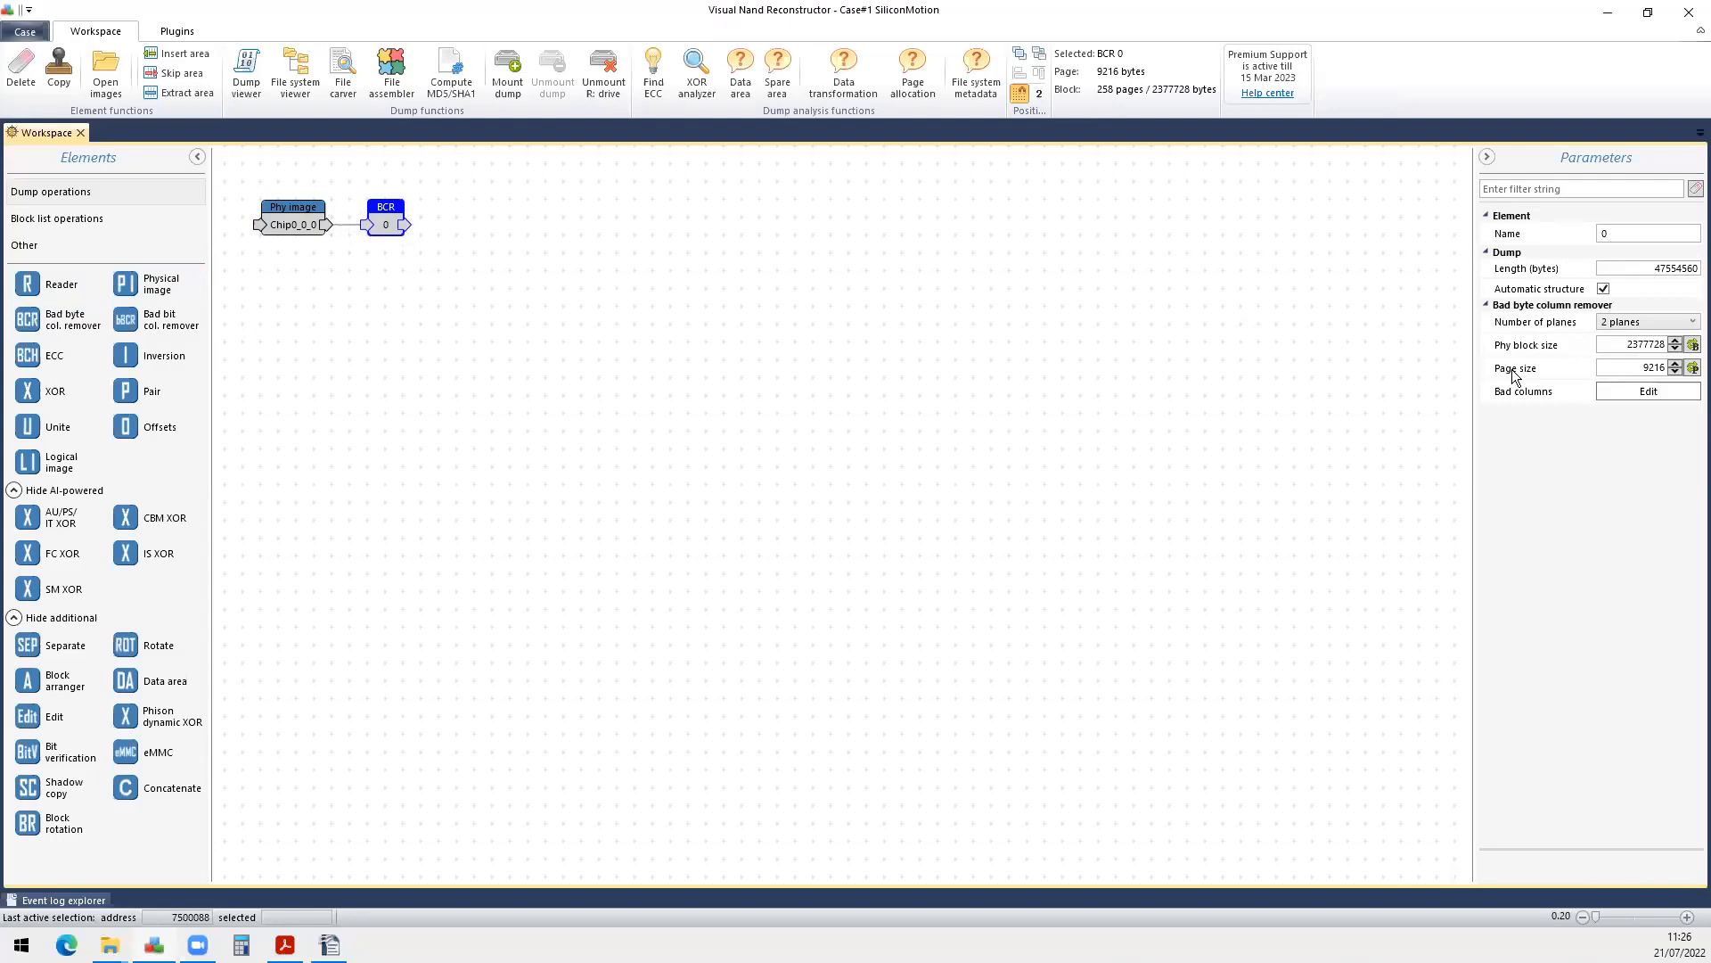
click(1639, 322)
click(1609, 346)
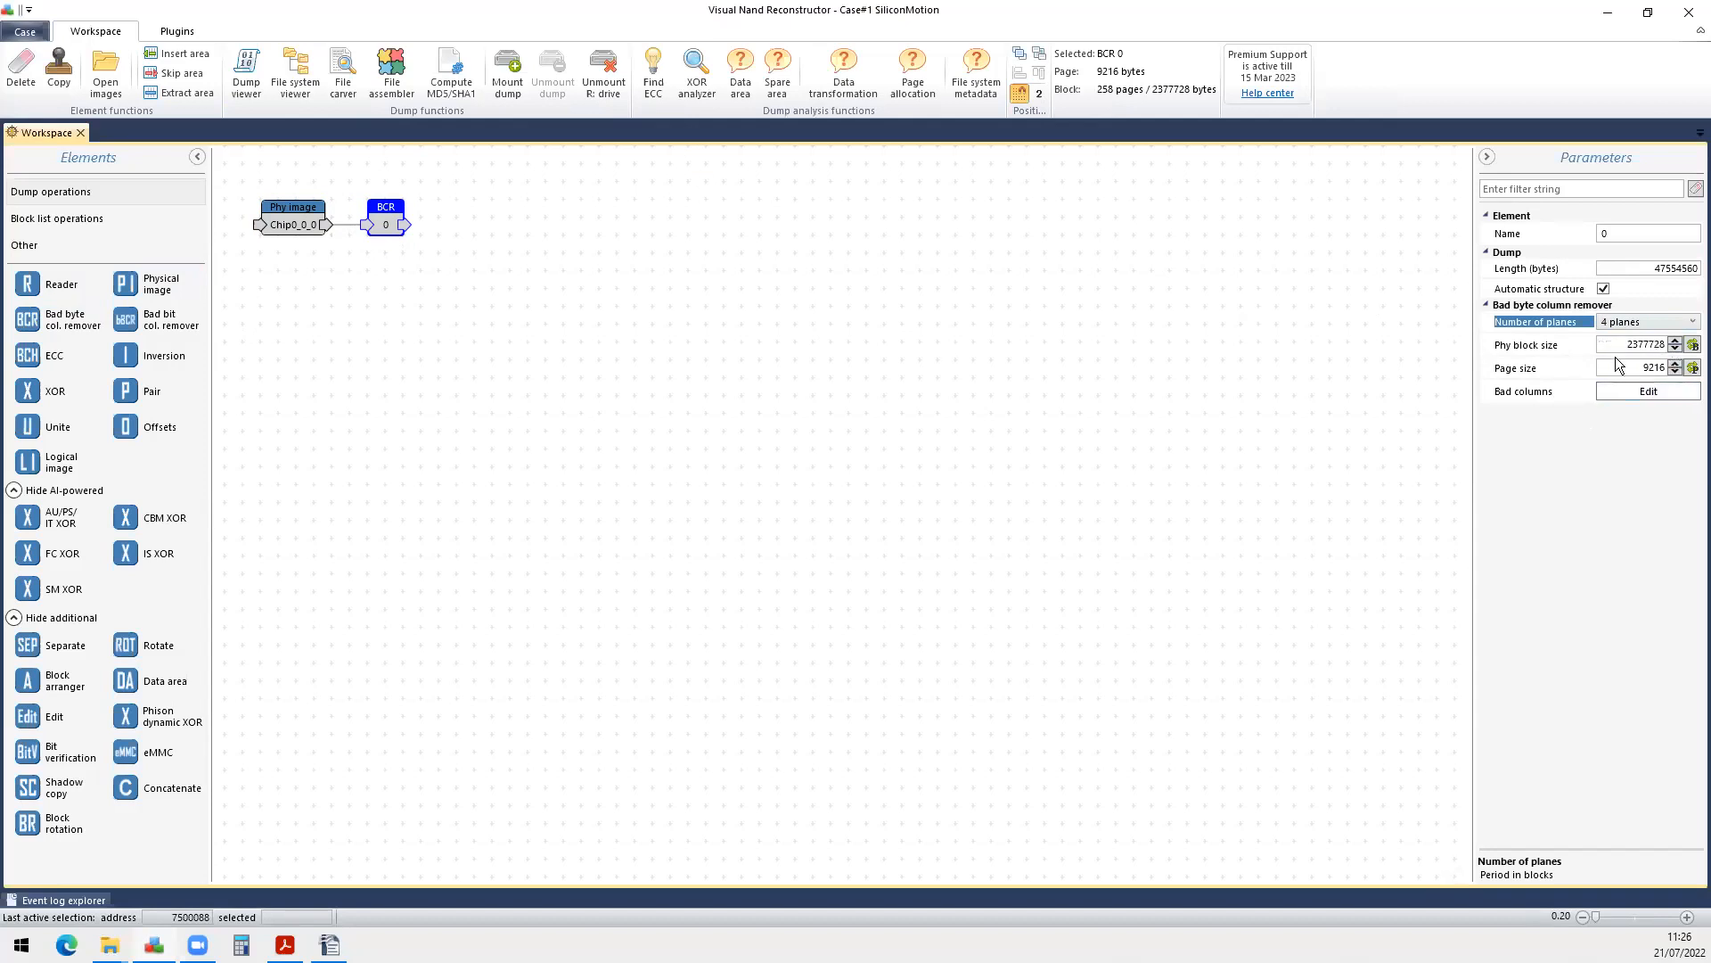
Check the Chip0_0_0 image's parameters and add a Reader element below it in the workspace.
click(282, 228)
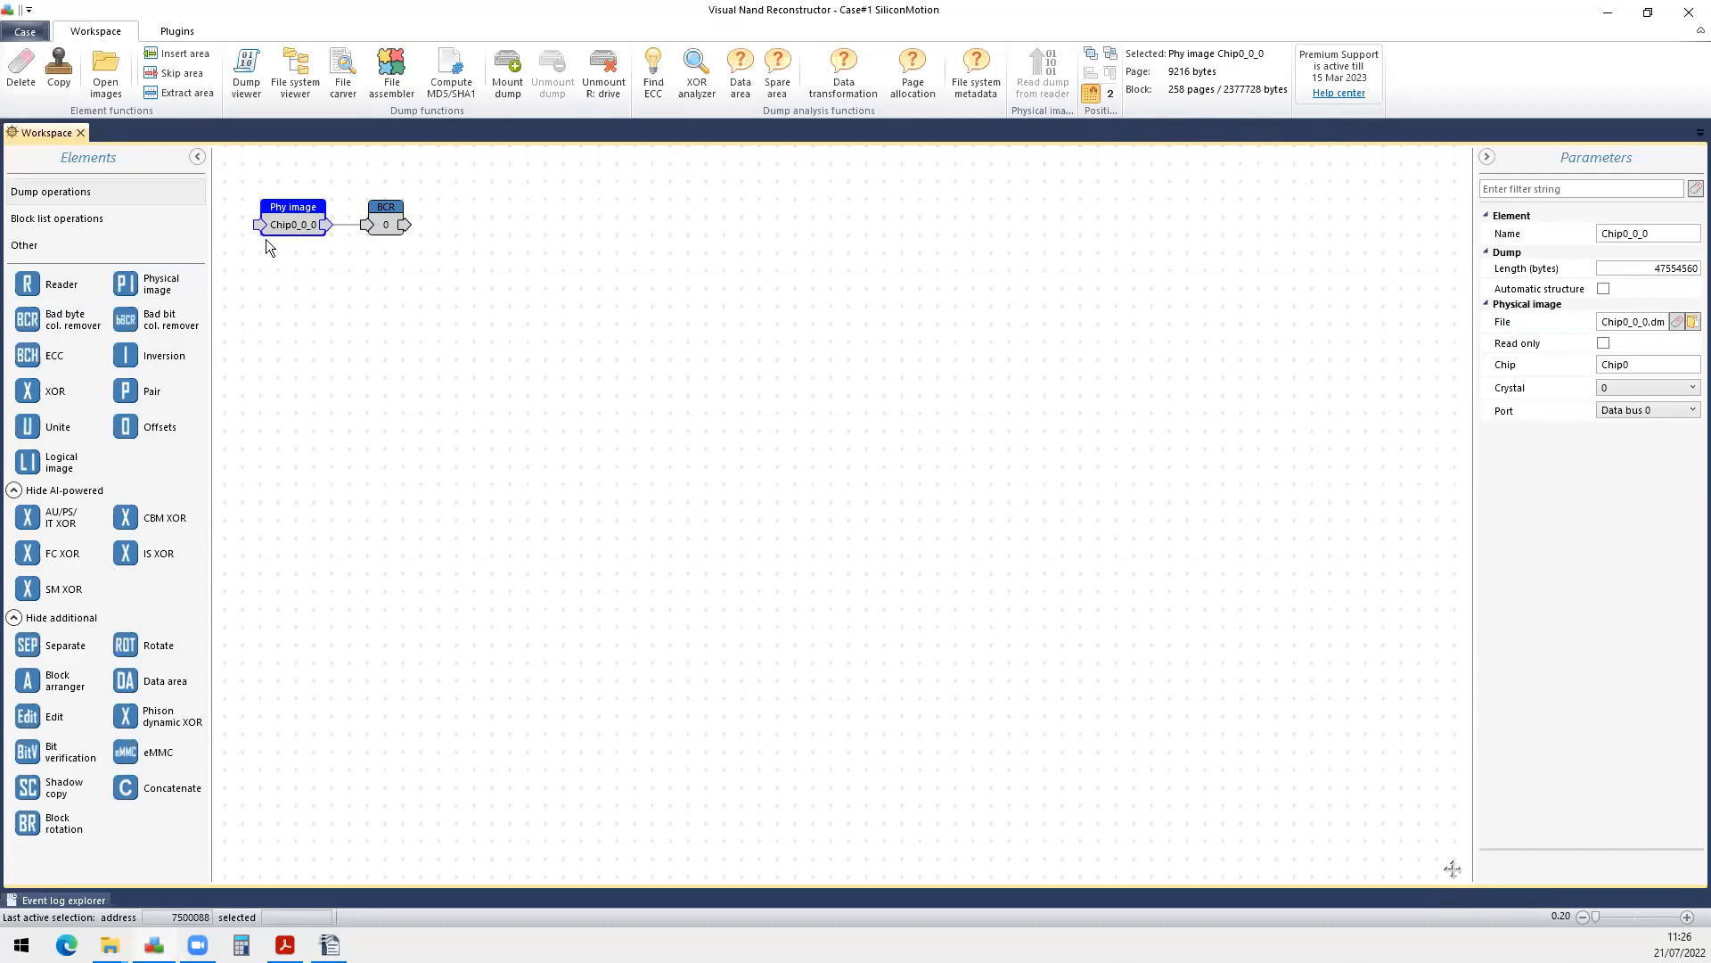
drag(75, 280, 277, 282)
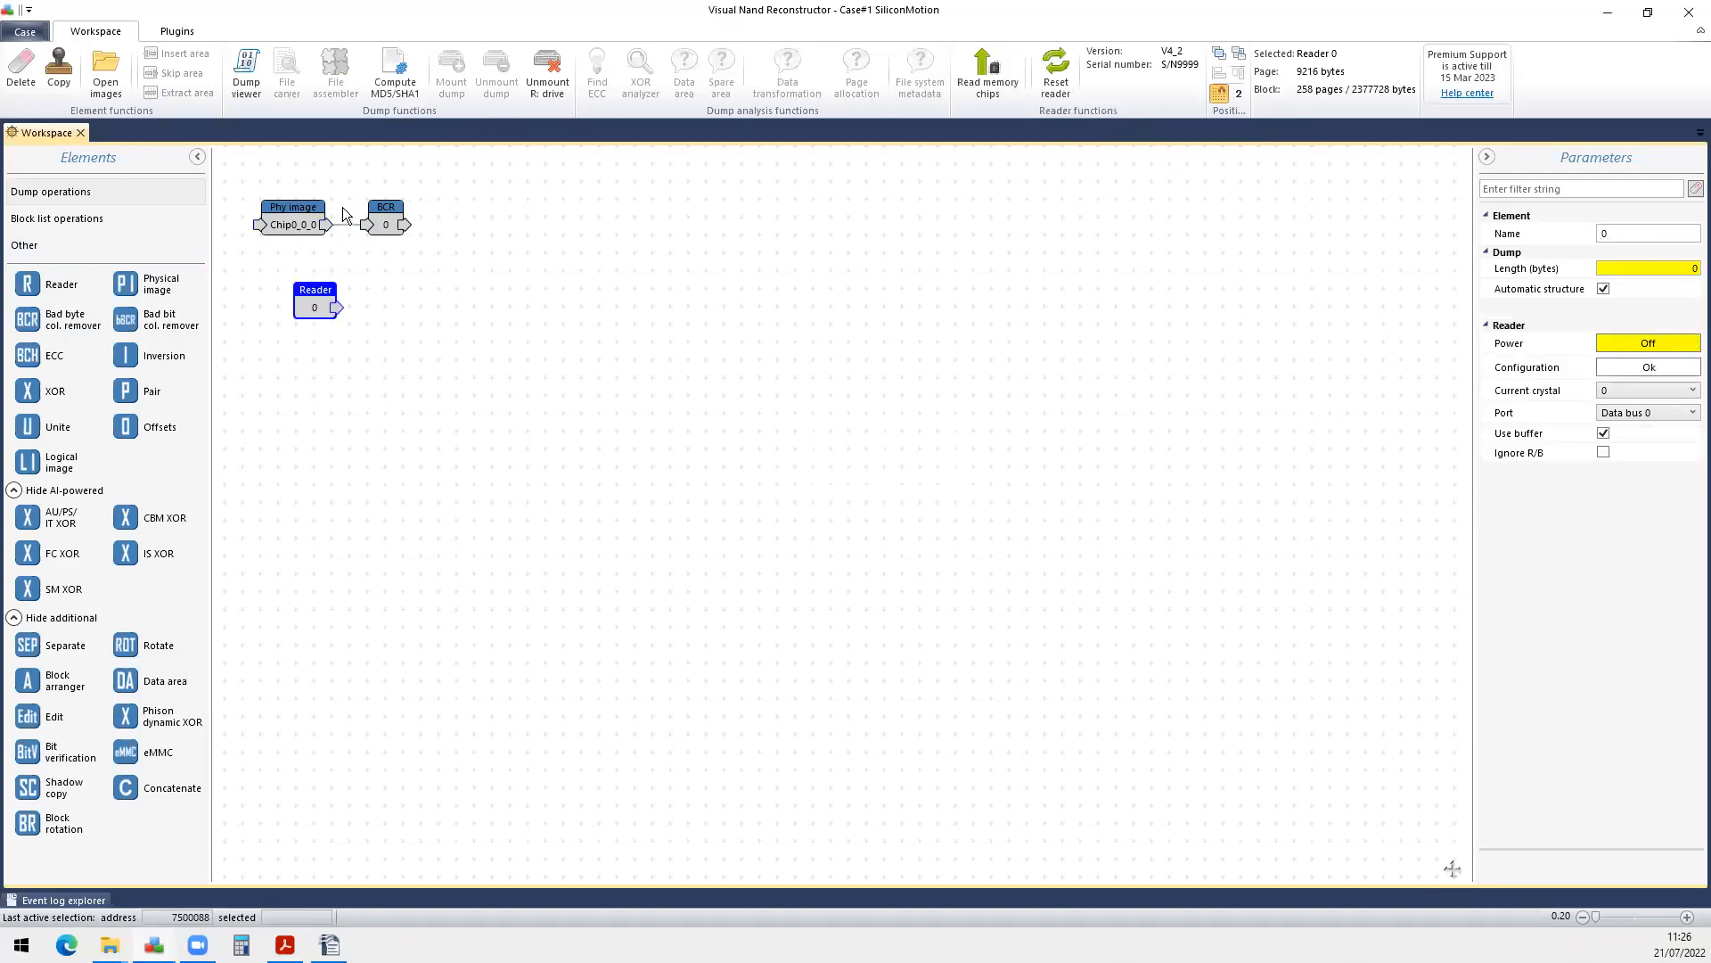
click(308, 214)
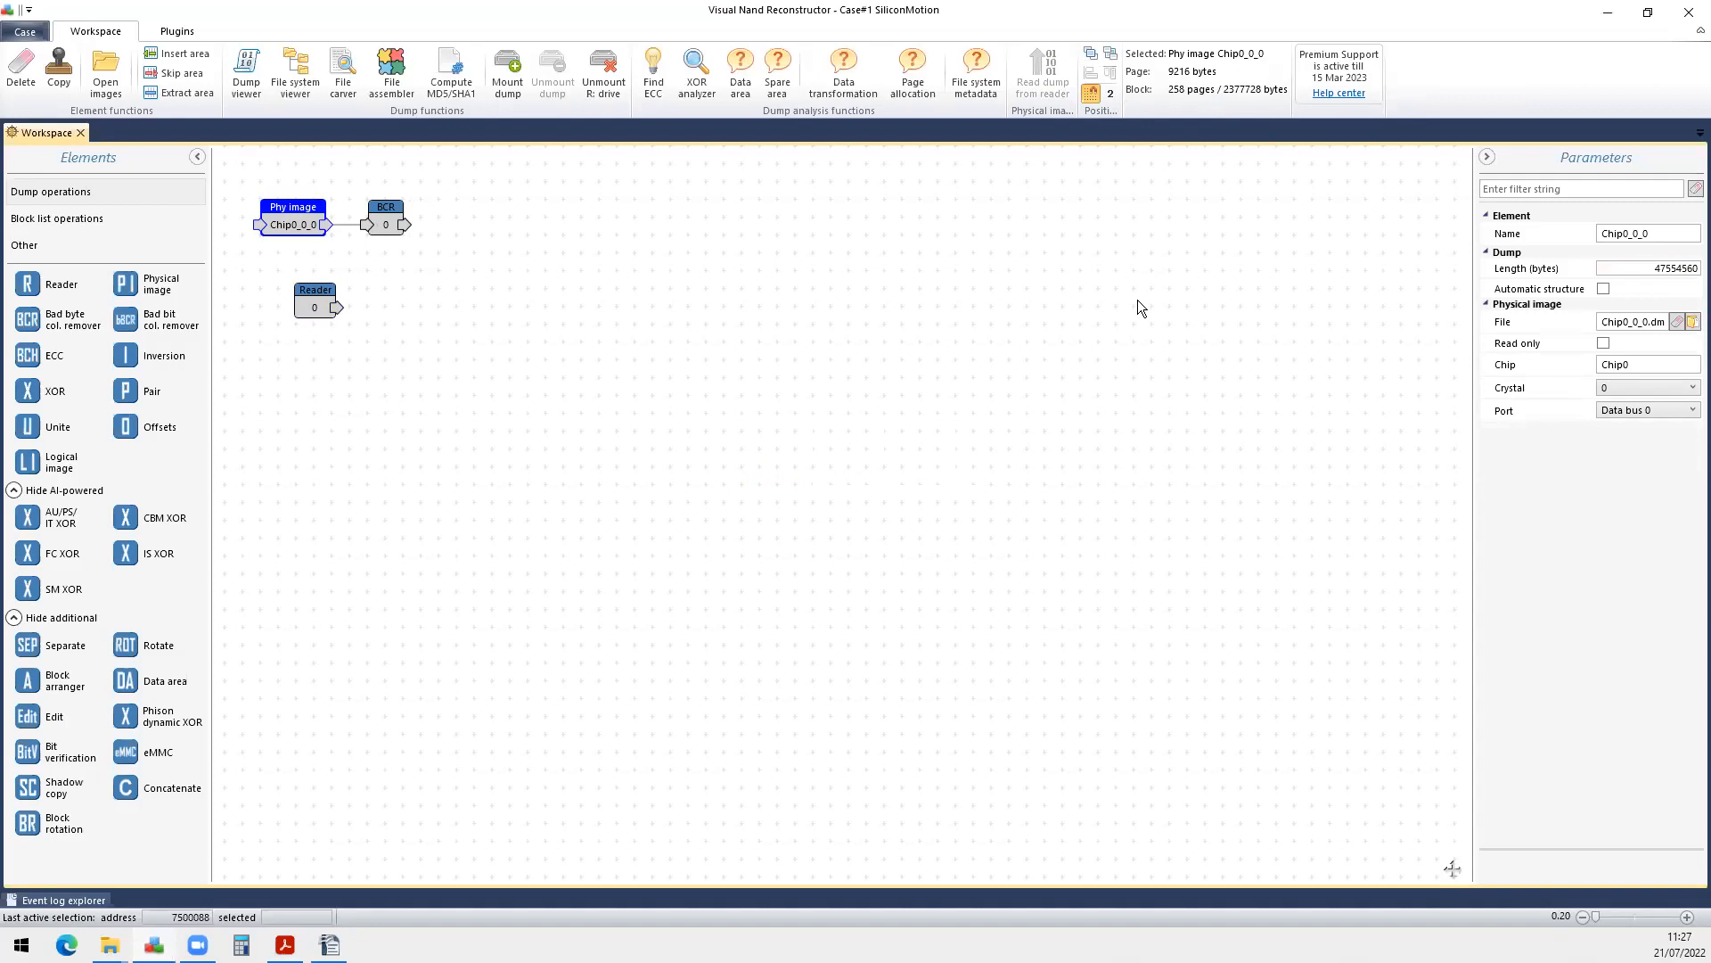
Open the bad columns editor of the BCR element and choose the SiliconMotion_SMxxxx preset.
click(383, 226)
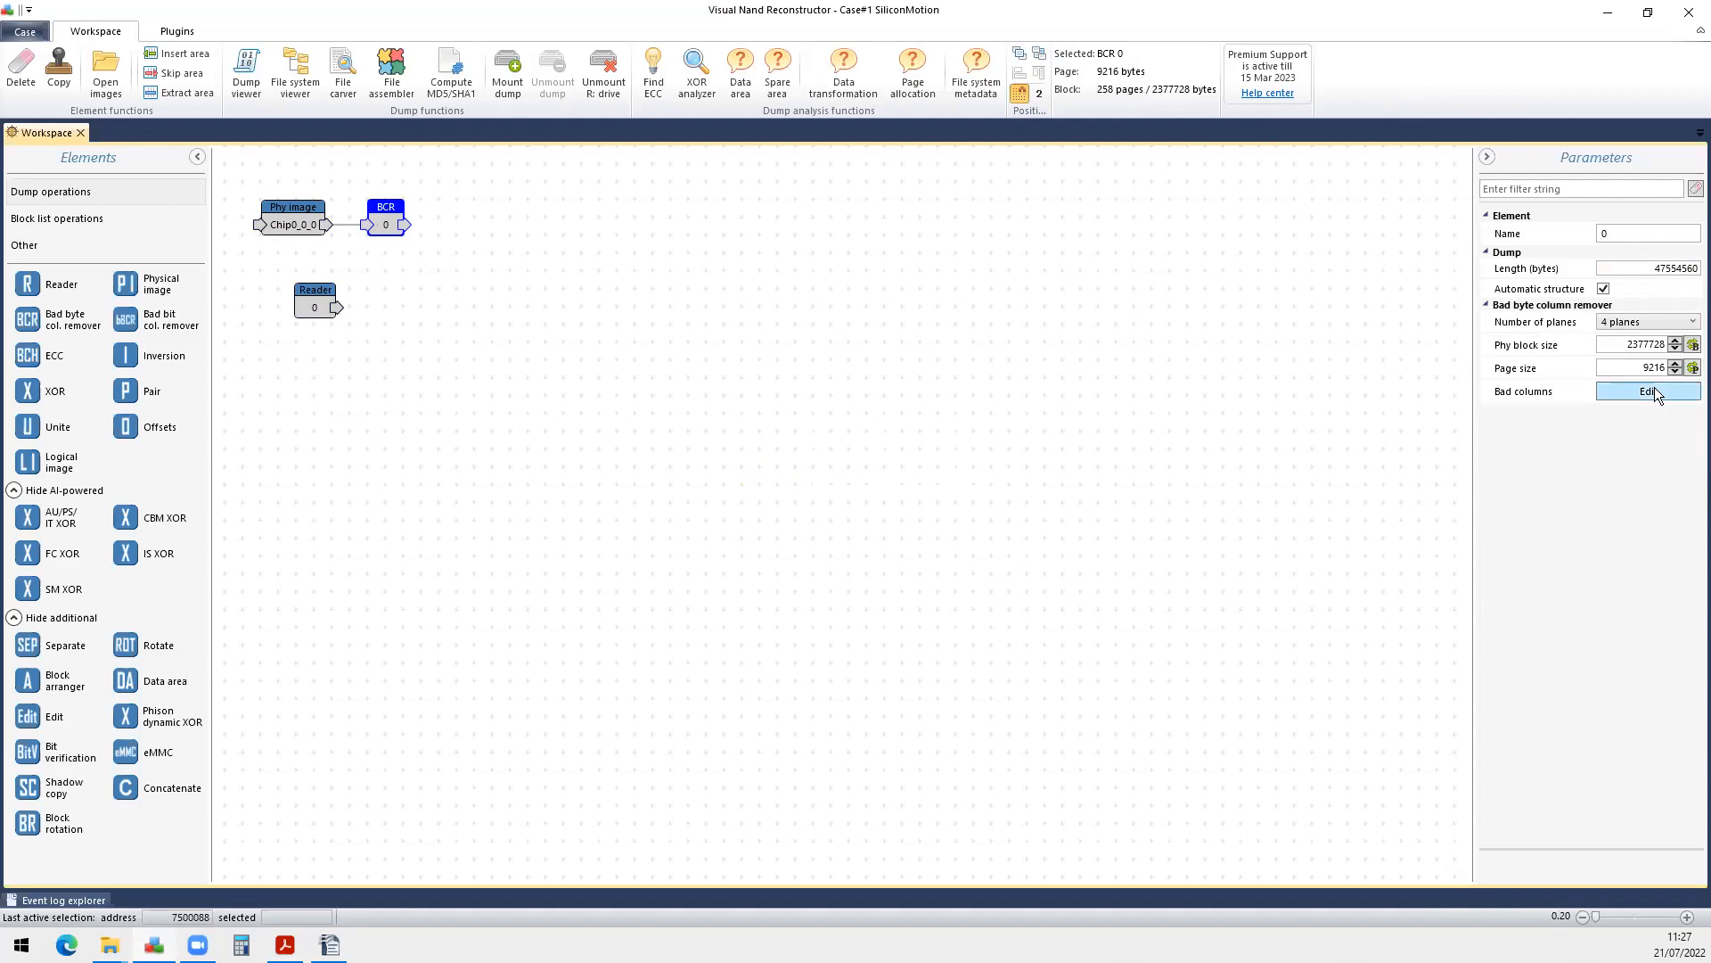
click(1613, 346)
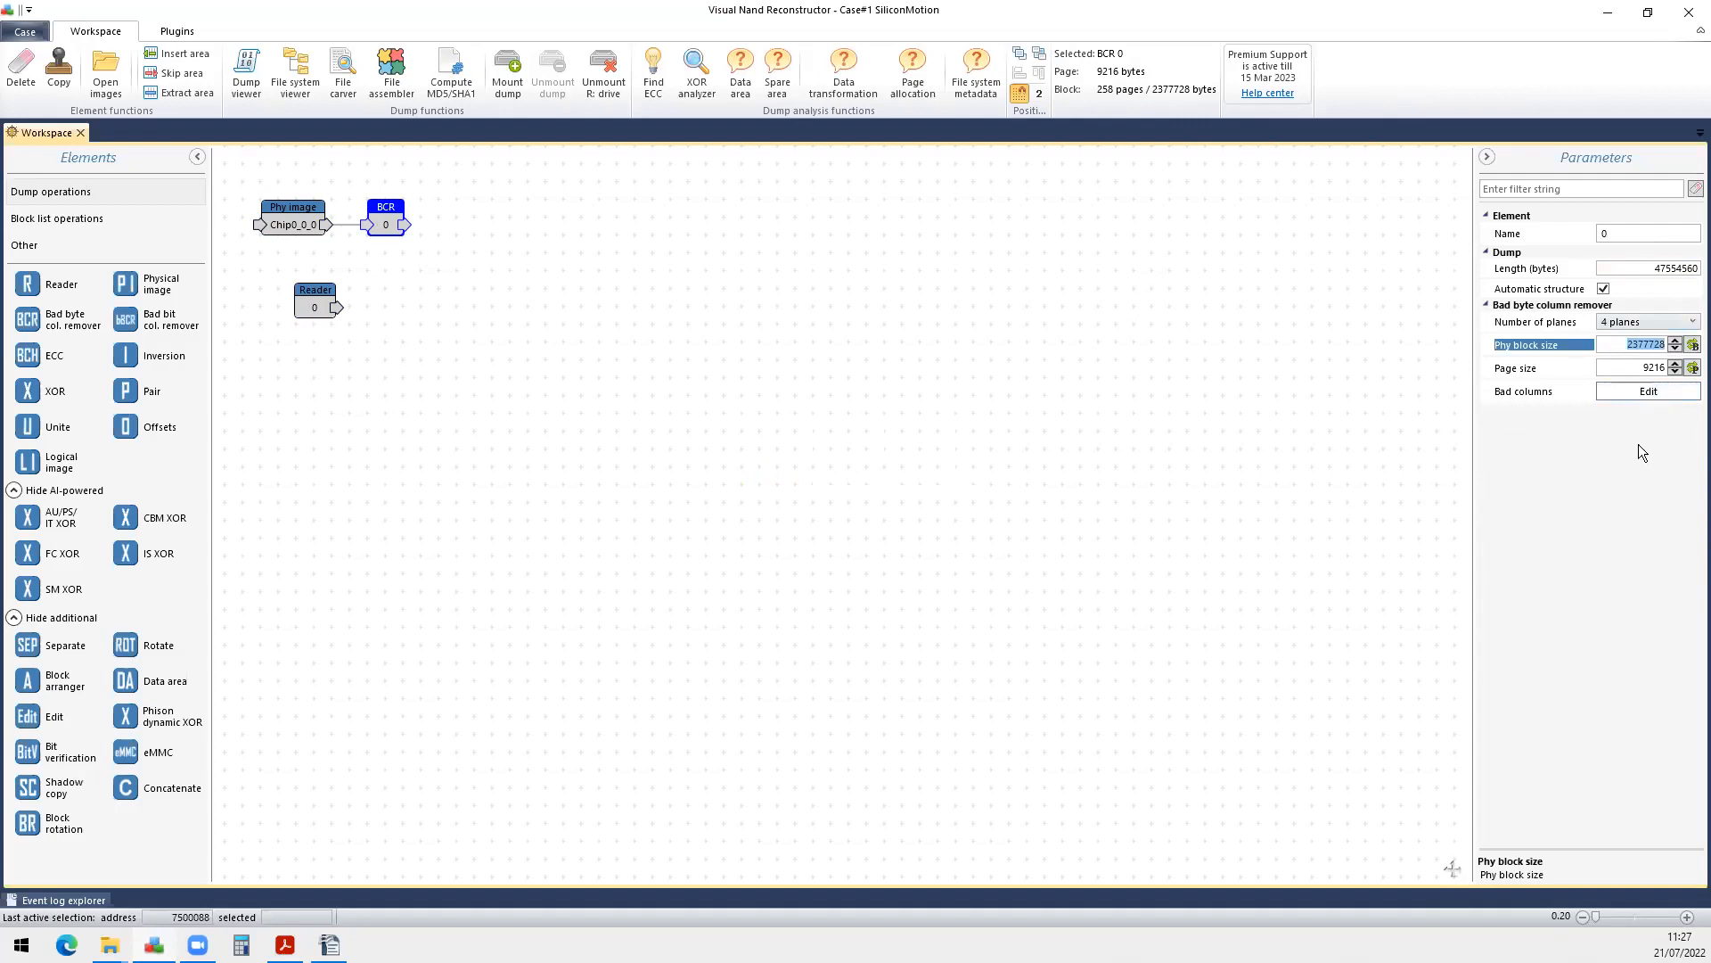
click(1645, 394)
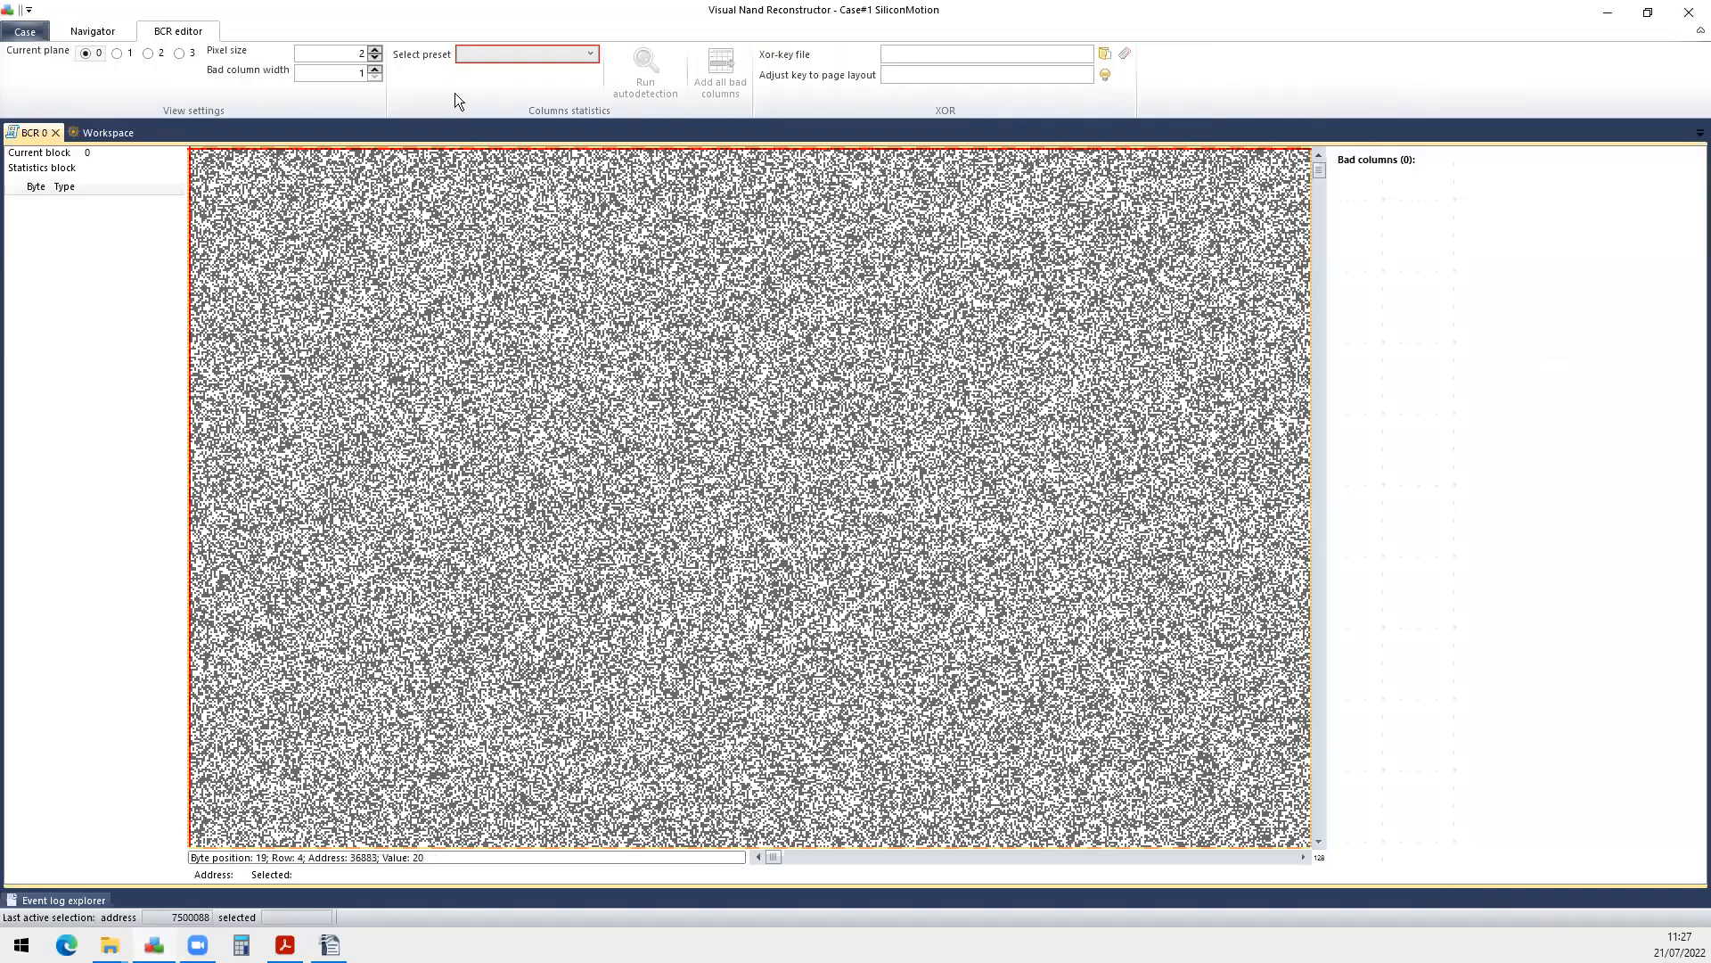
click(503, 59)
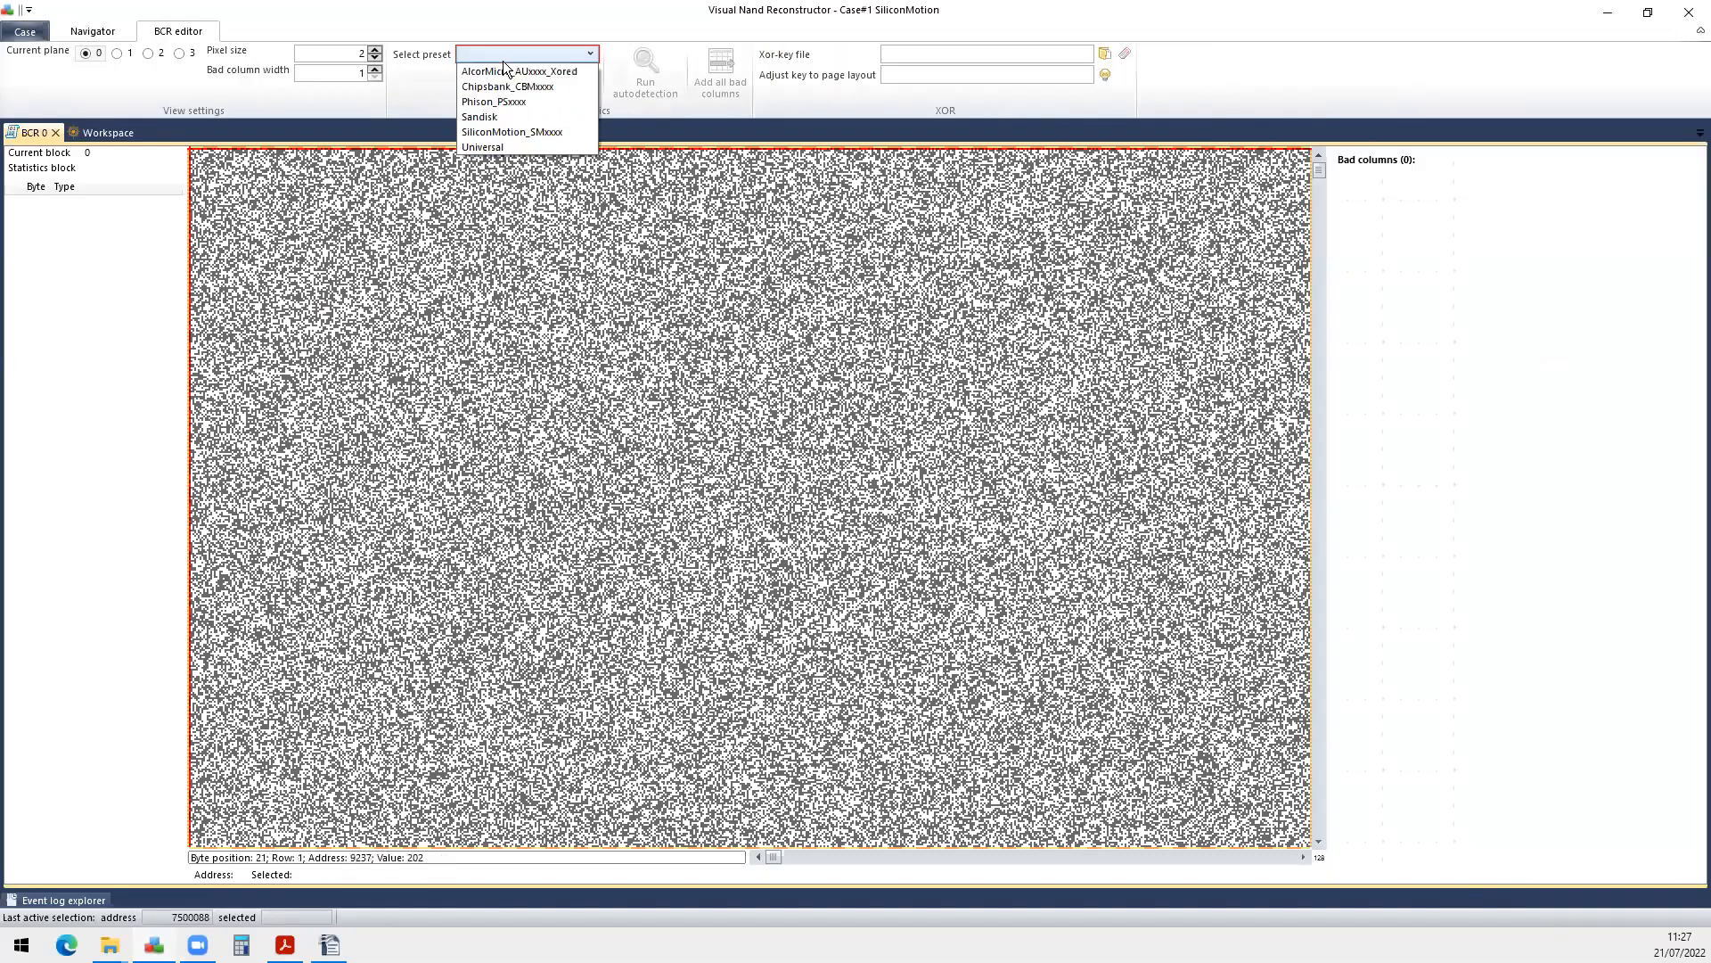
click(517, 132)
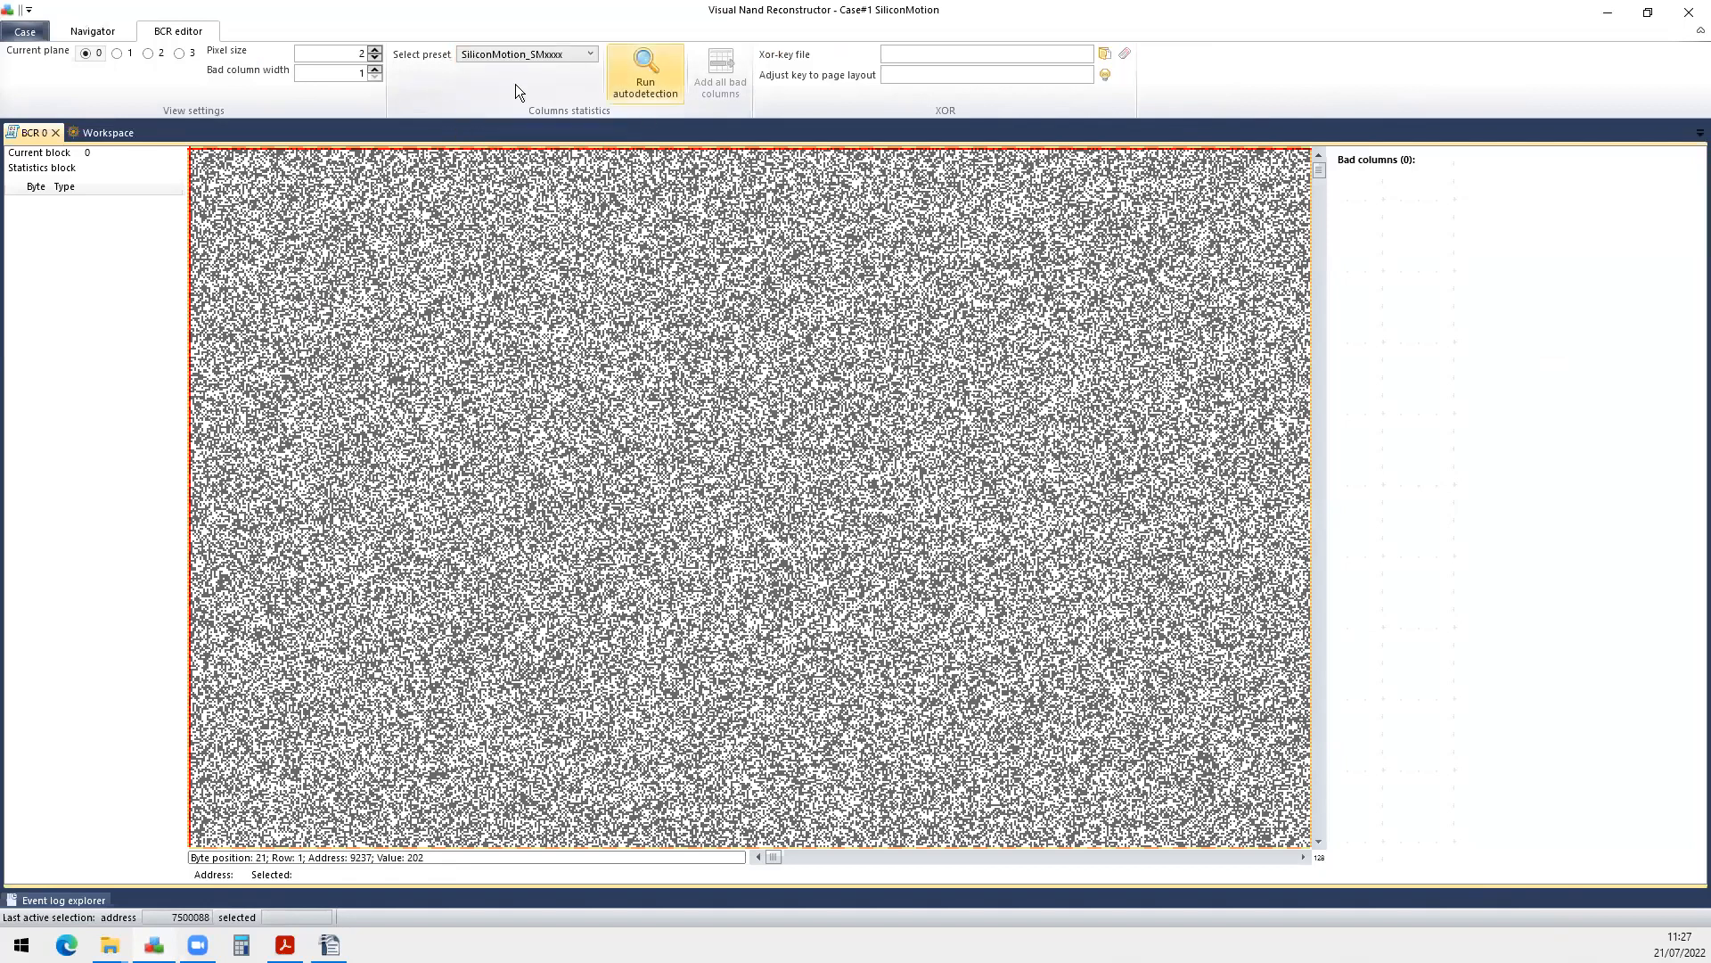
Run bad column autodetection and add all detected bad columns to the remover.
click(459, 358)
click(644, 84)
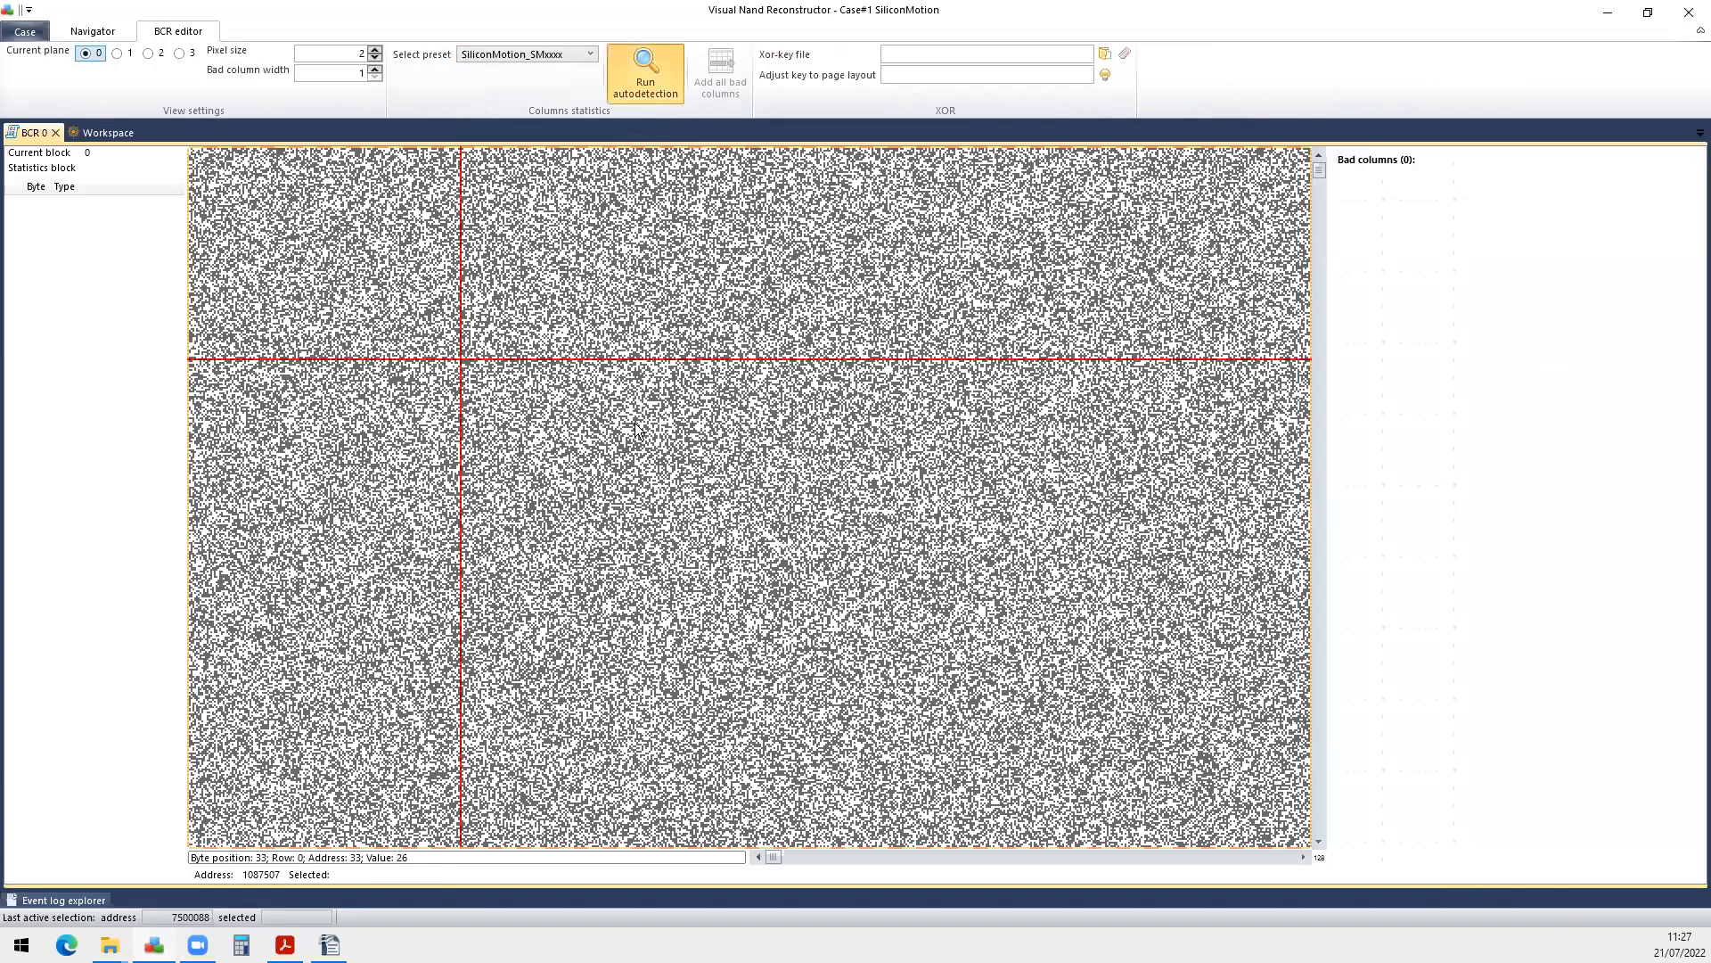
click(112, 133)
click(37, 130)
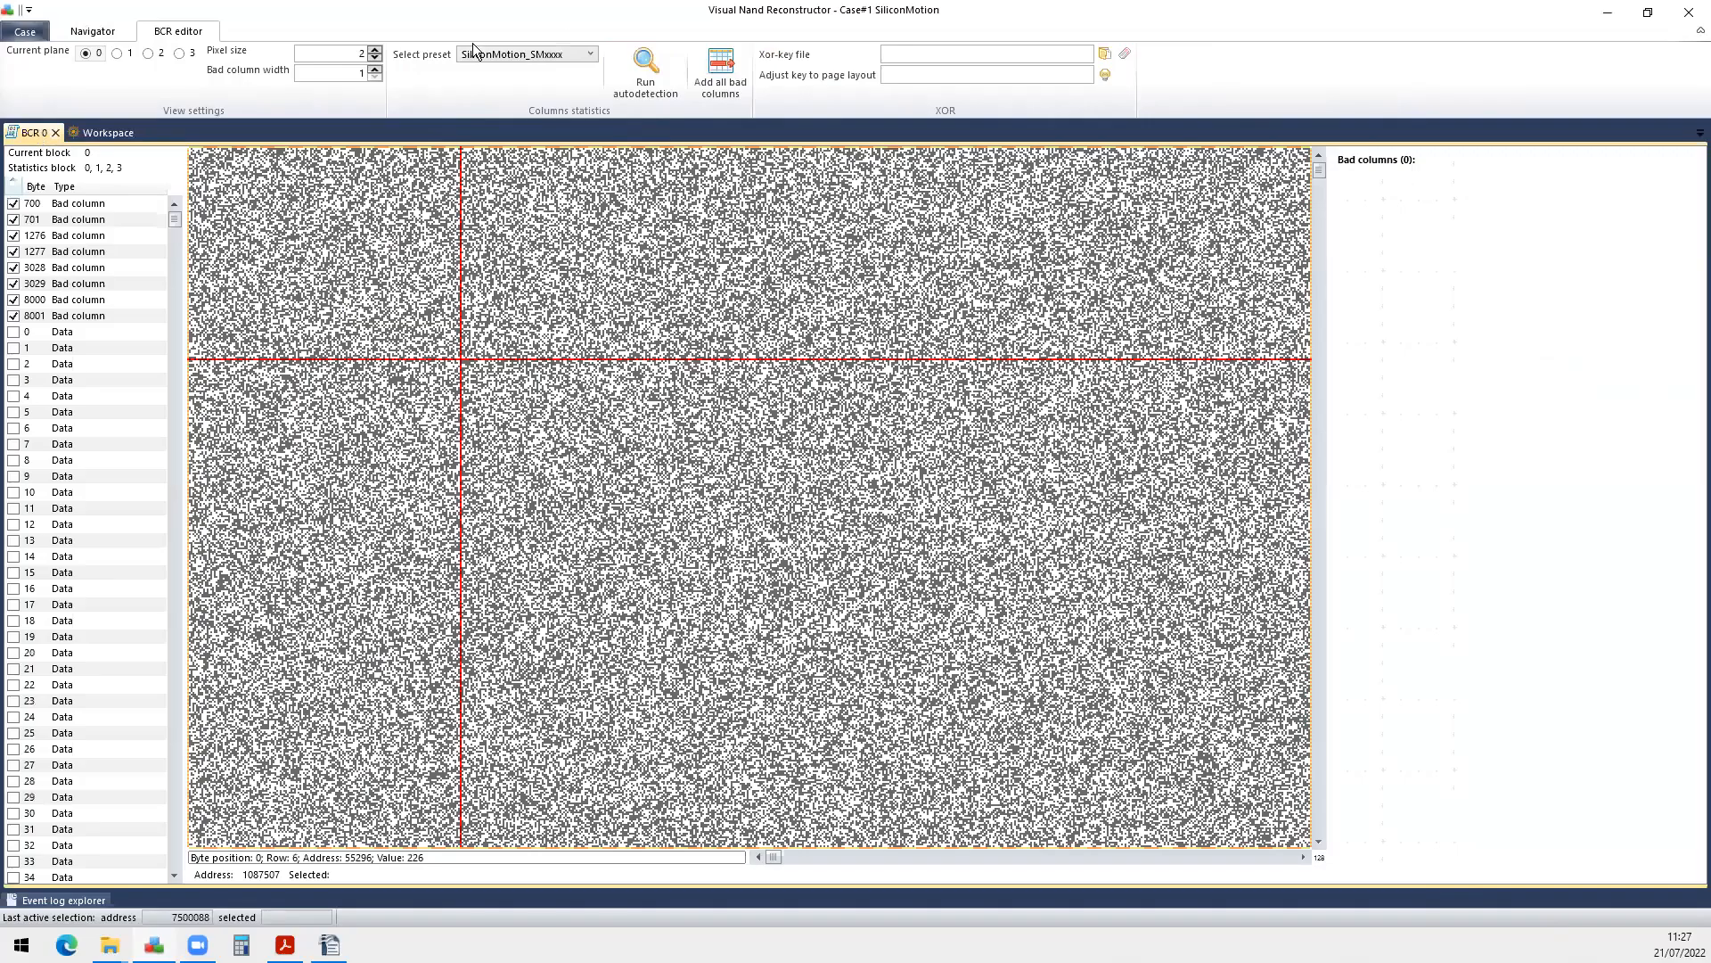
click(720, 74)
Review the bad columns assigned to planes 0 to 3, checking plane 0's columns in the bitmap.
click(117, 214)
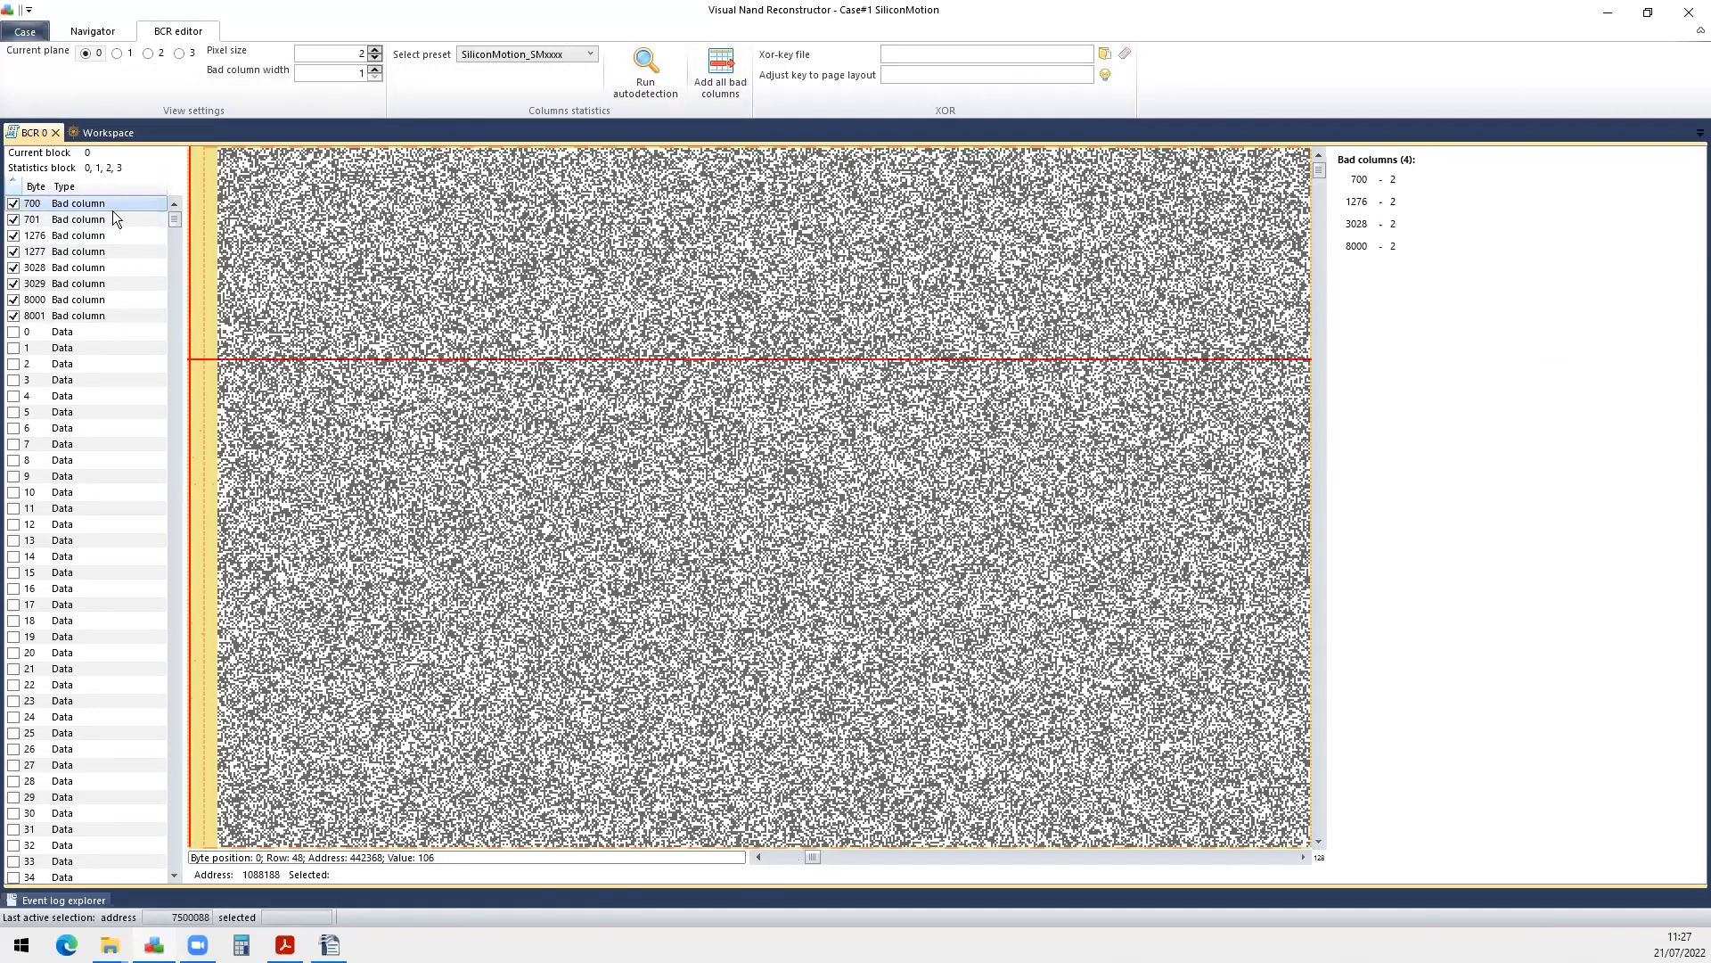
click(92, 251)
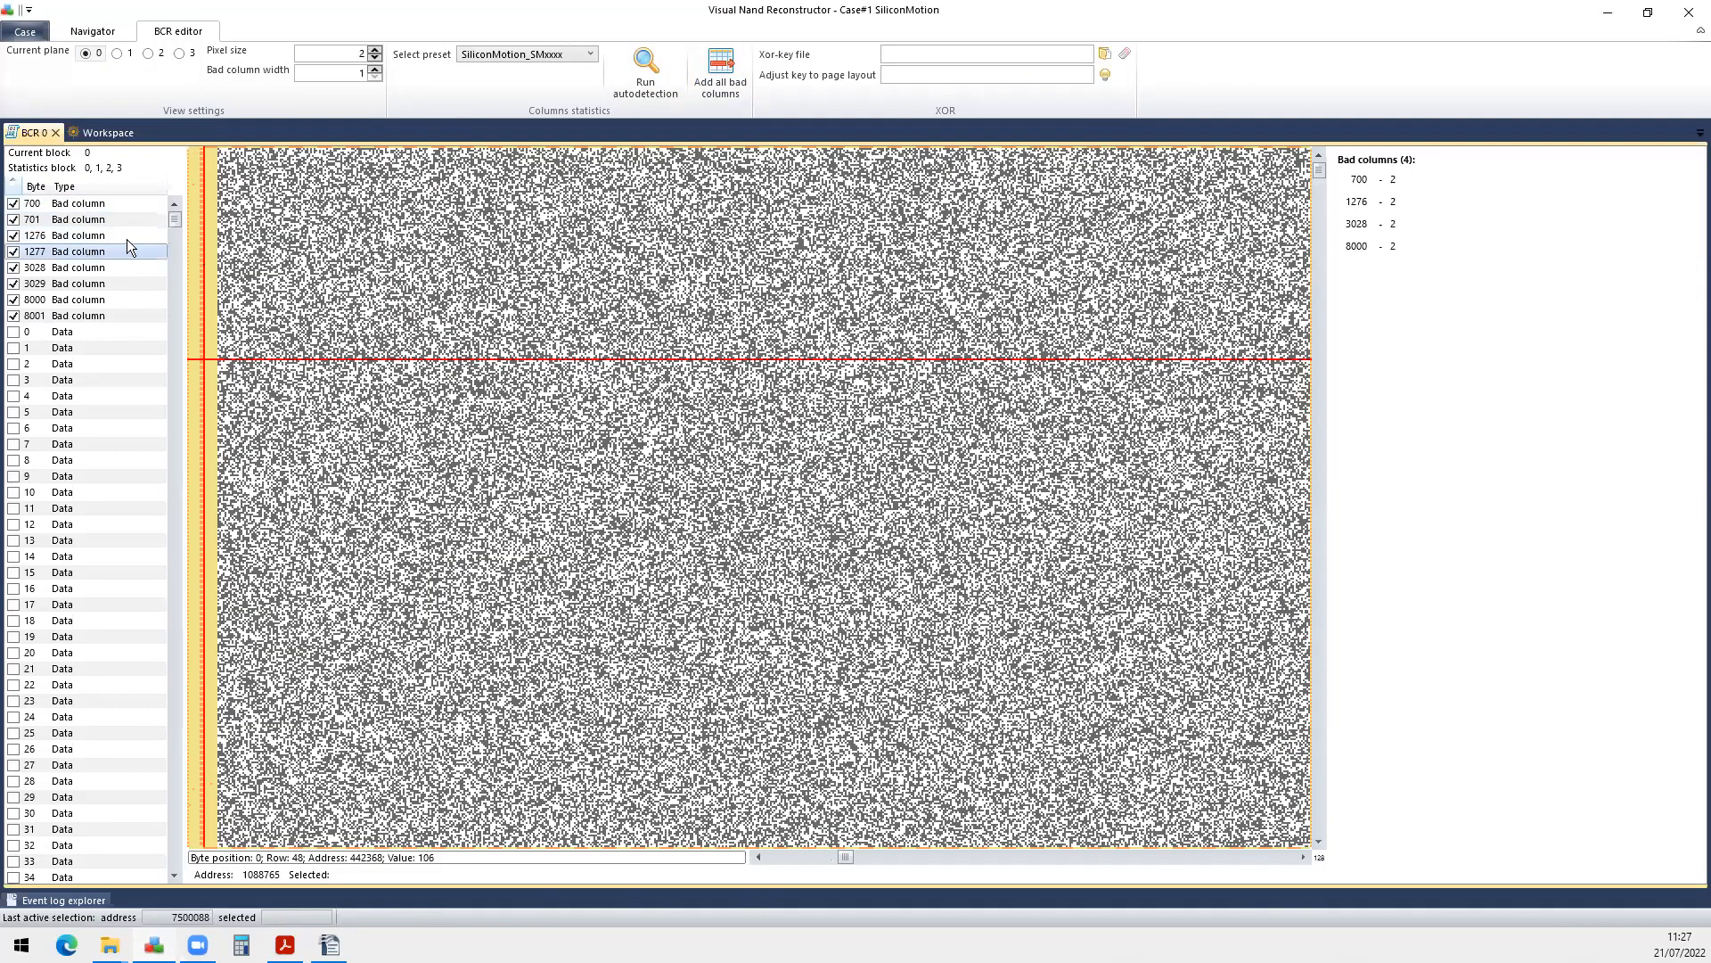
click(130, 55)
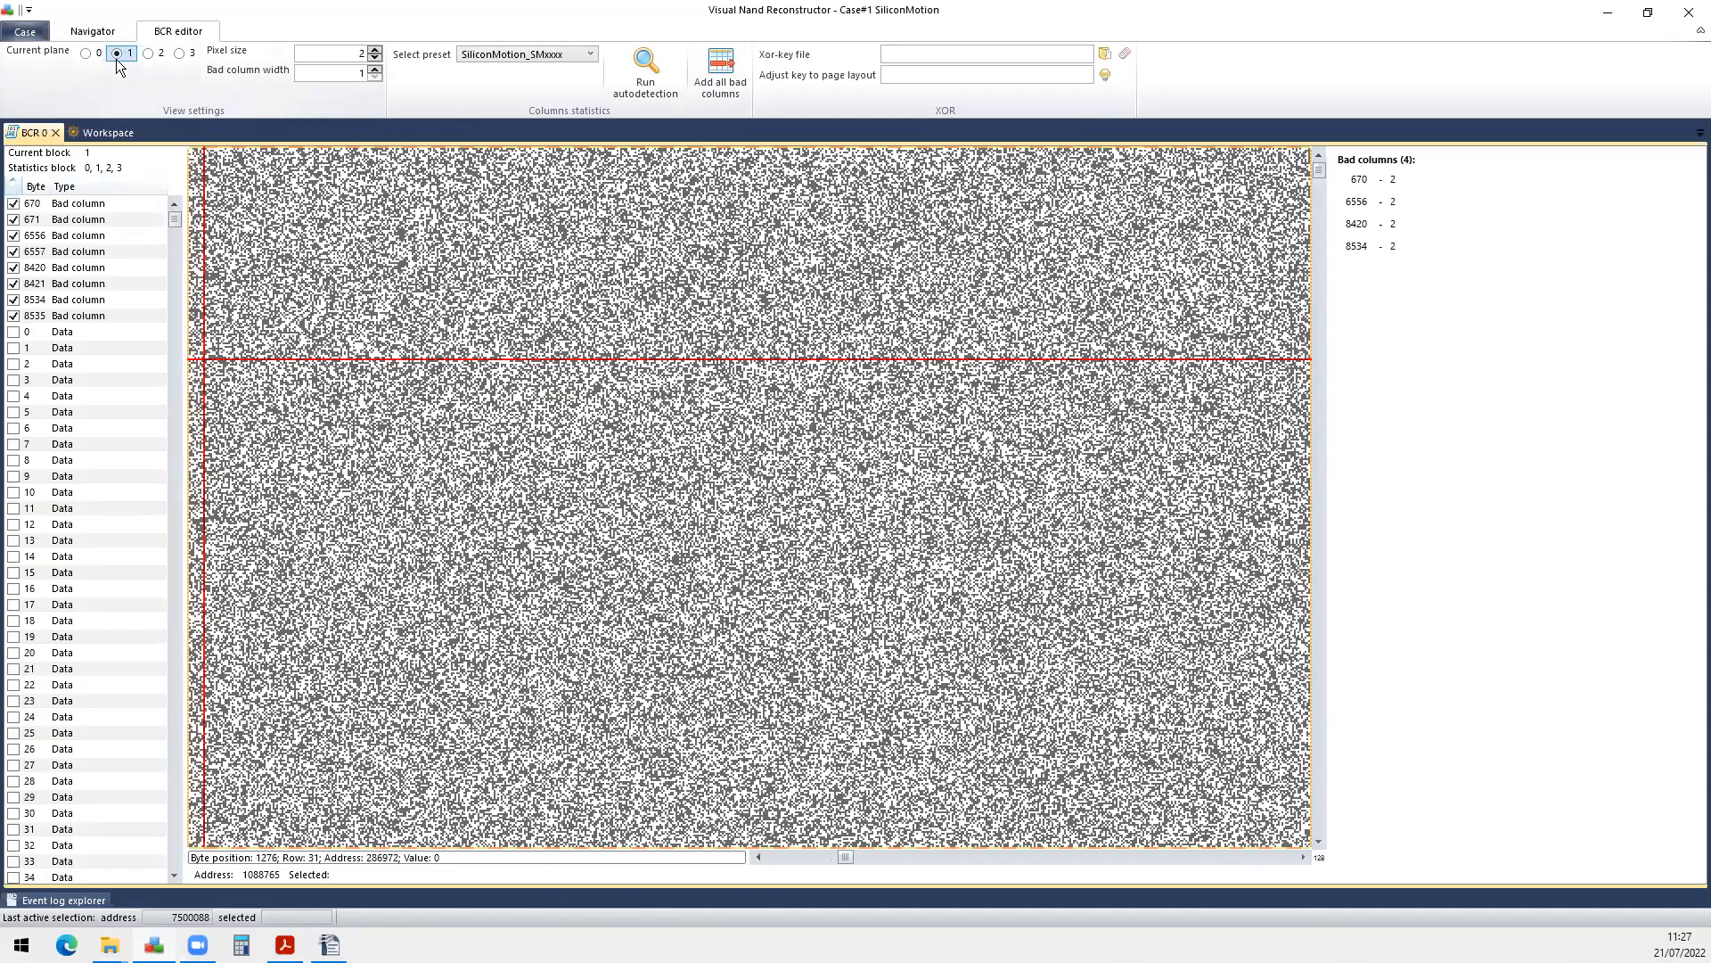
click(155, 55)
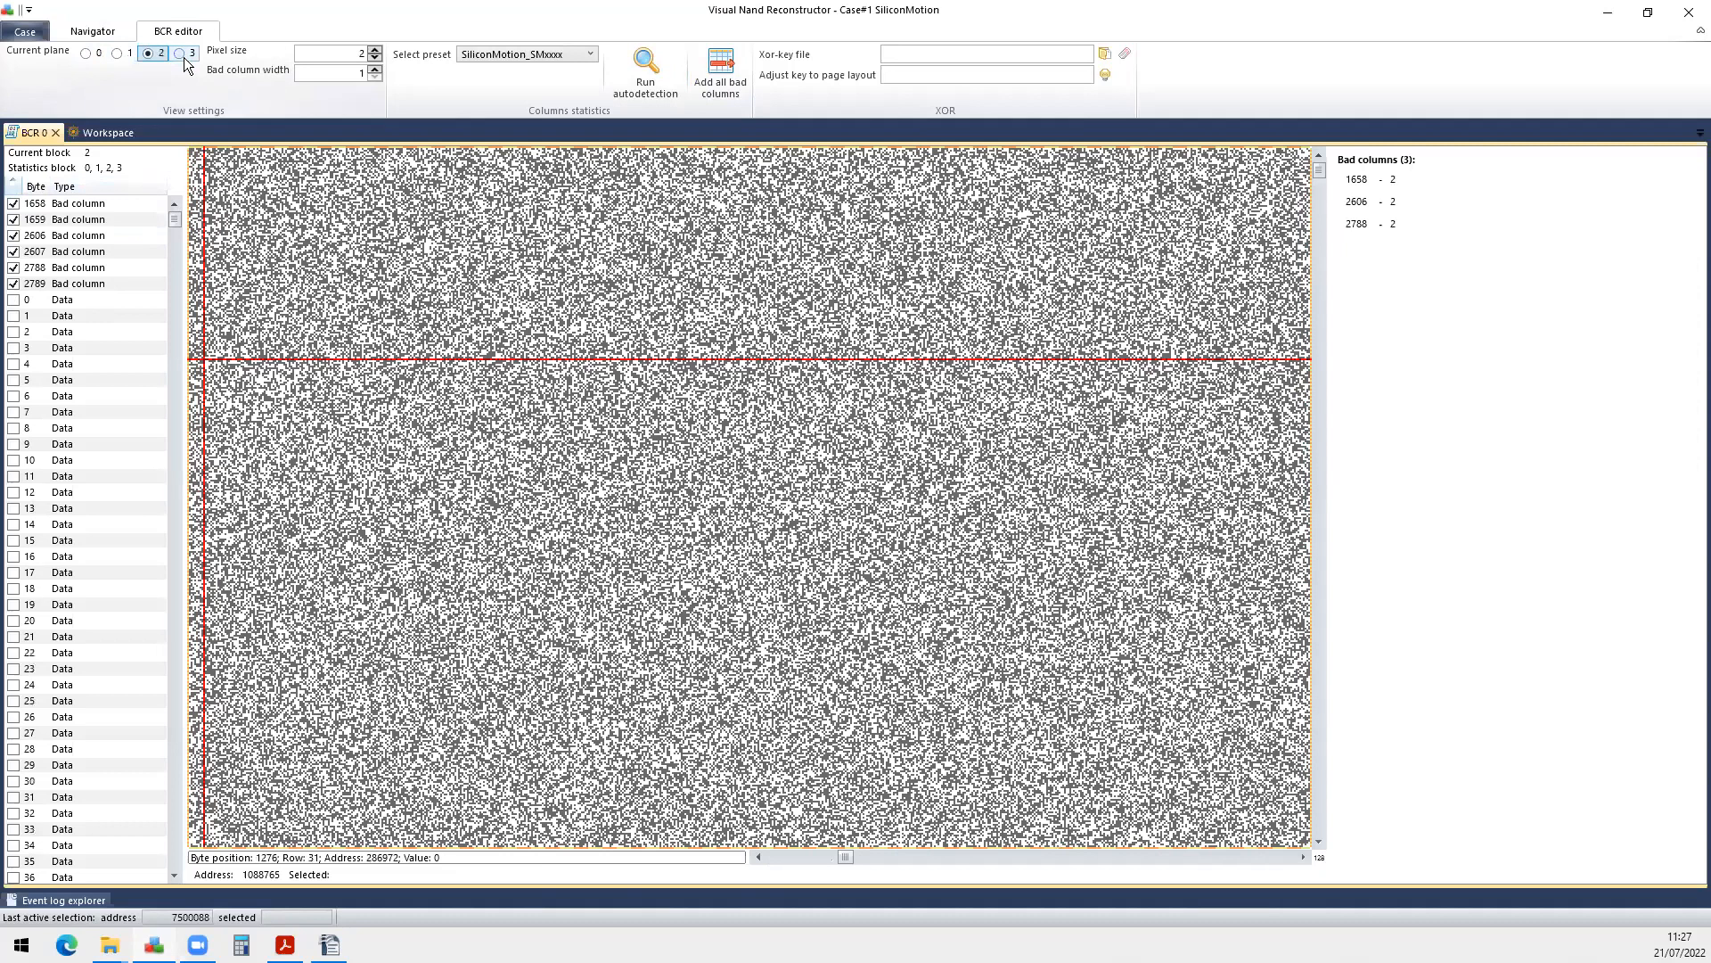
click(184, 59)
click(157, 57)
click(86, 55)
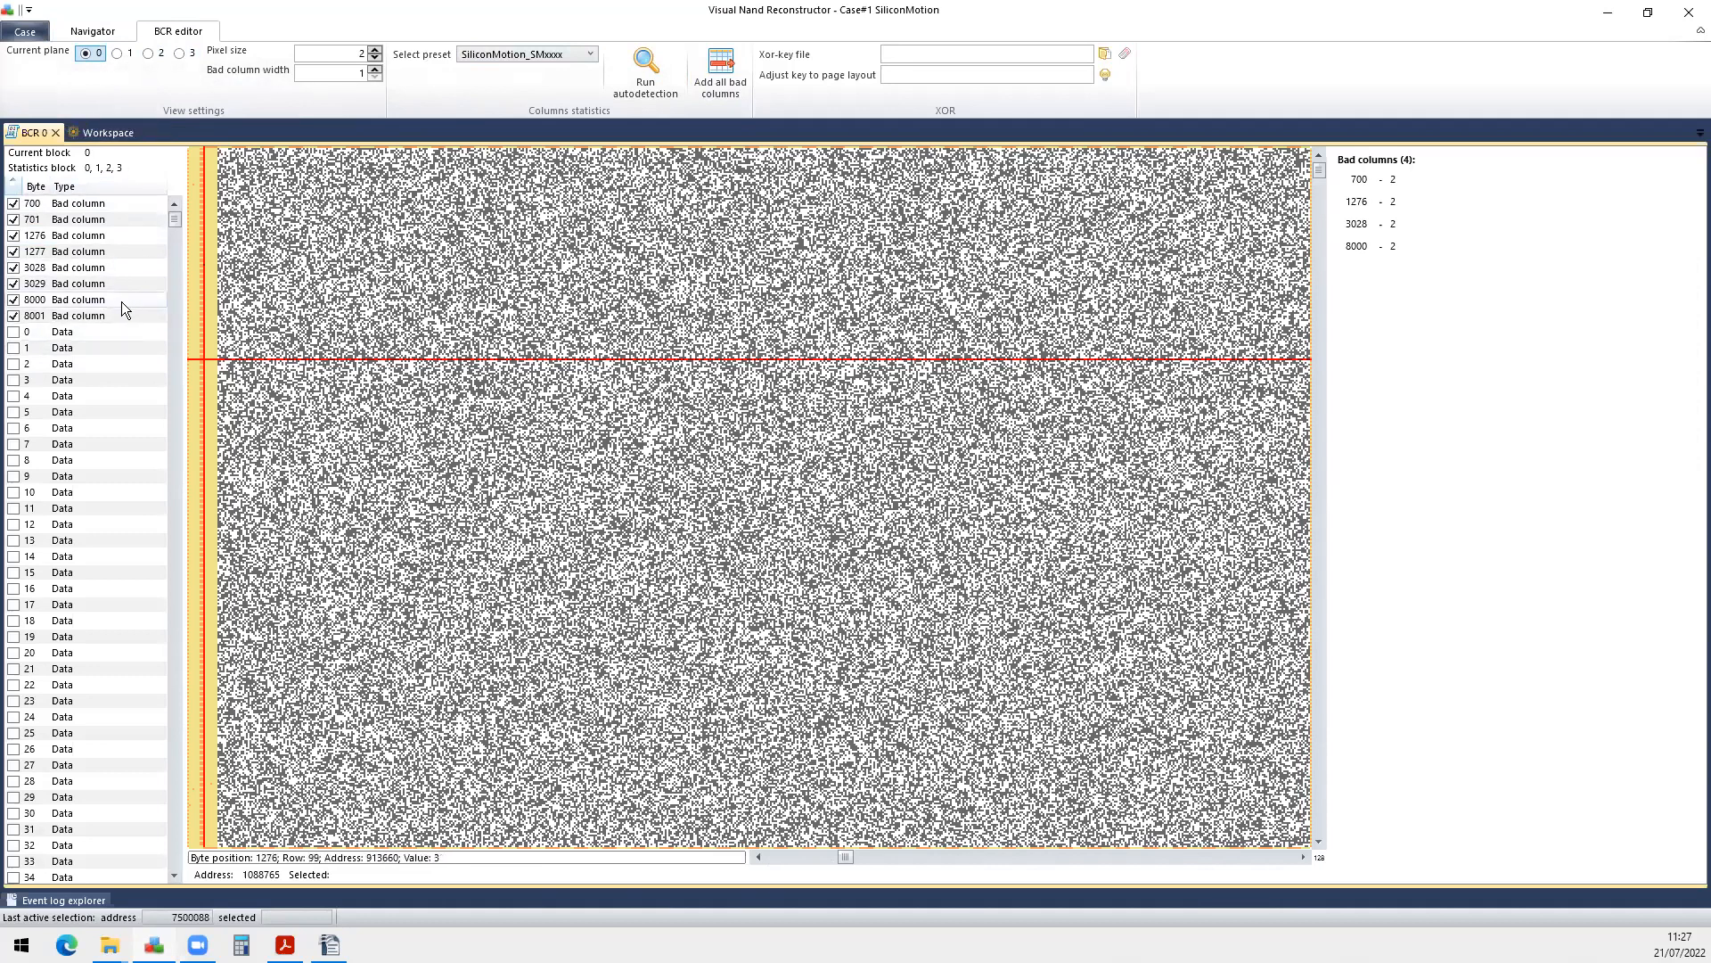
click(310, 197)
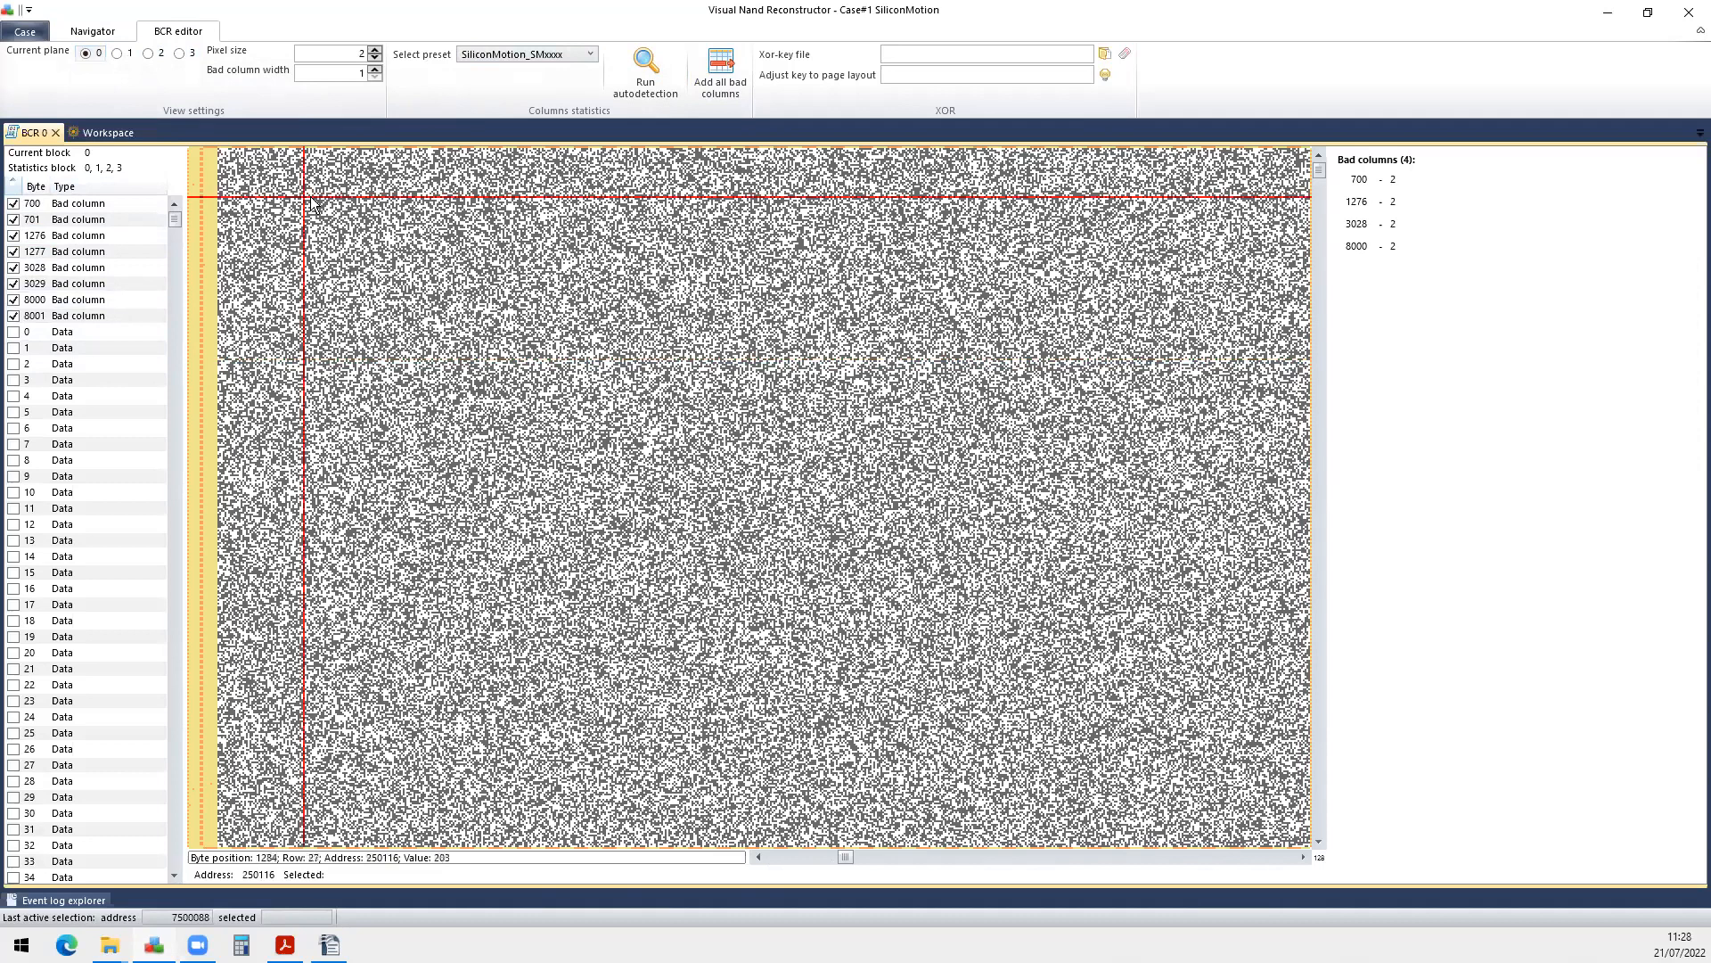
Examine the bad column at byte 3029 in plane 0 and its available actions, and close the BCR editor.
right_click(148, 282)
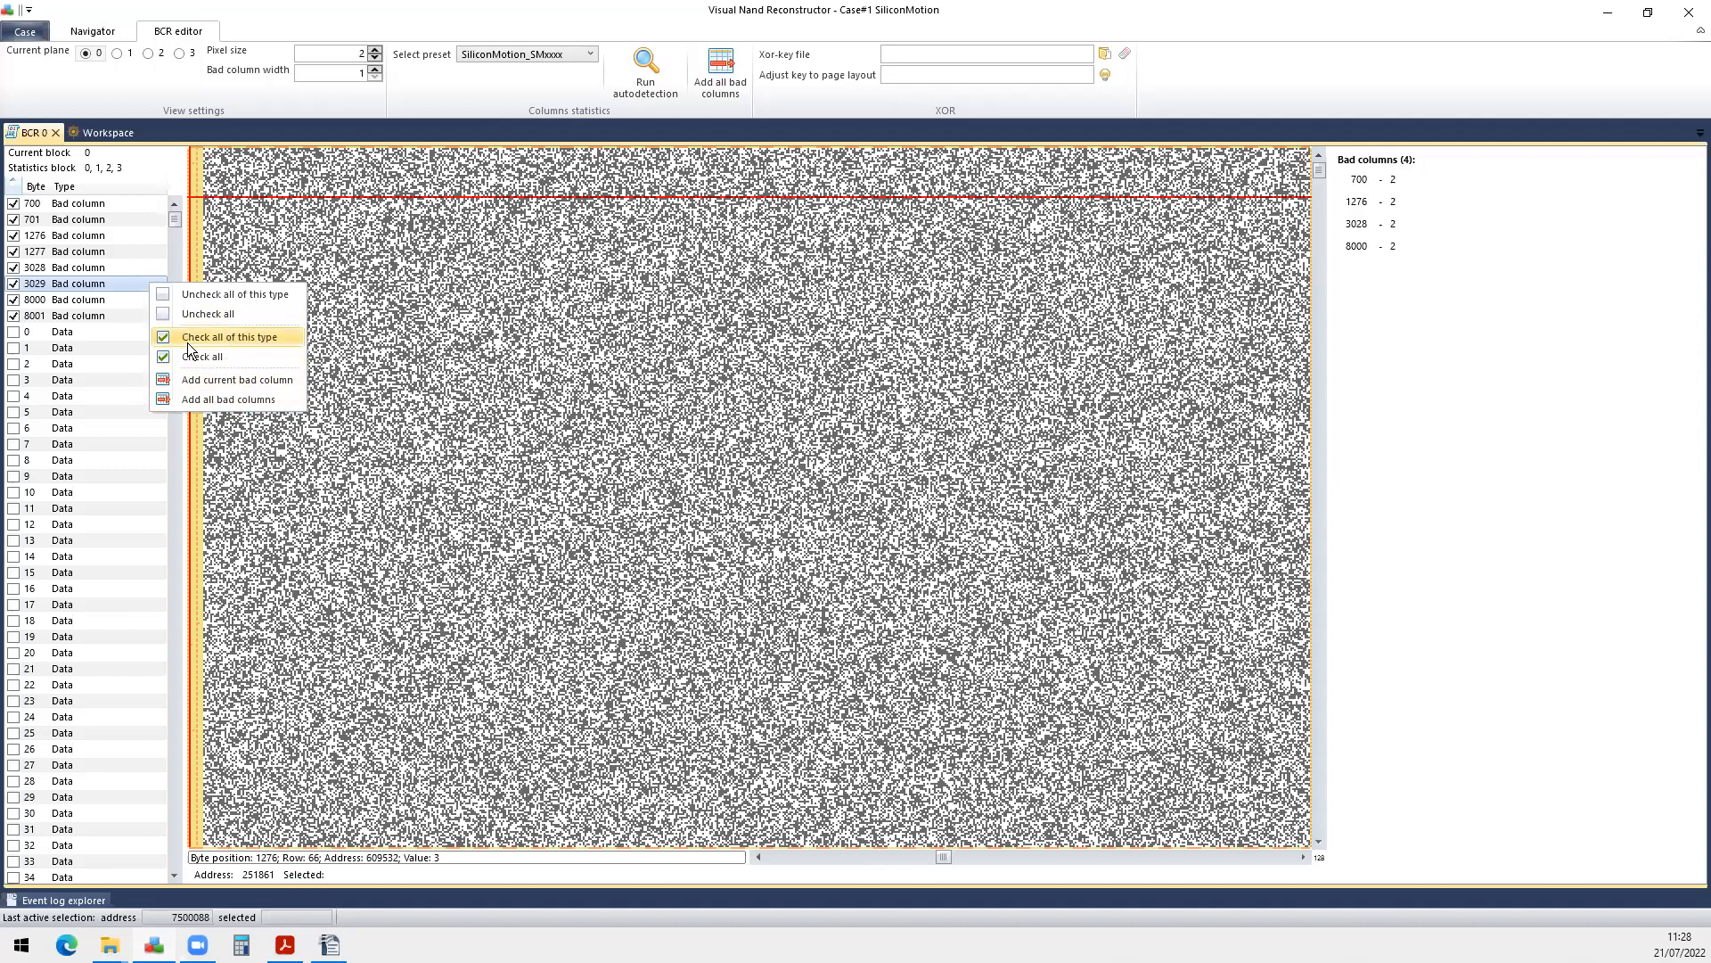
click(128, 292)
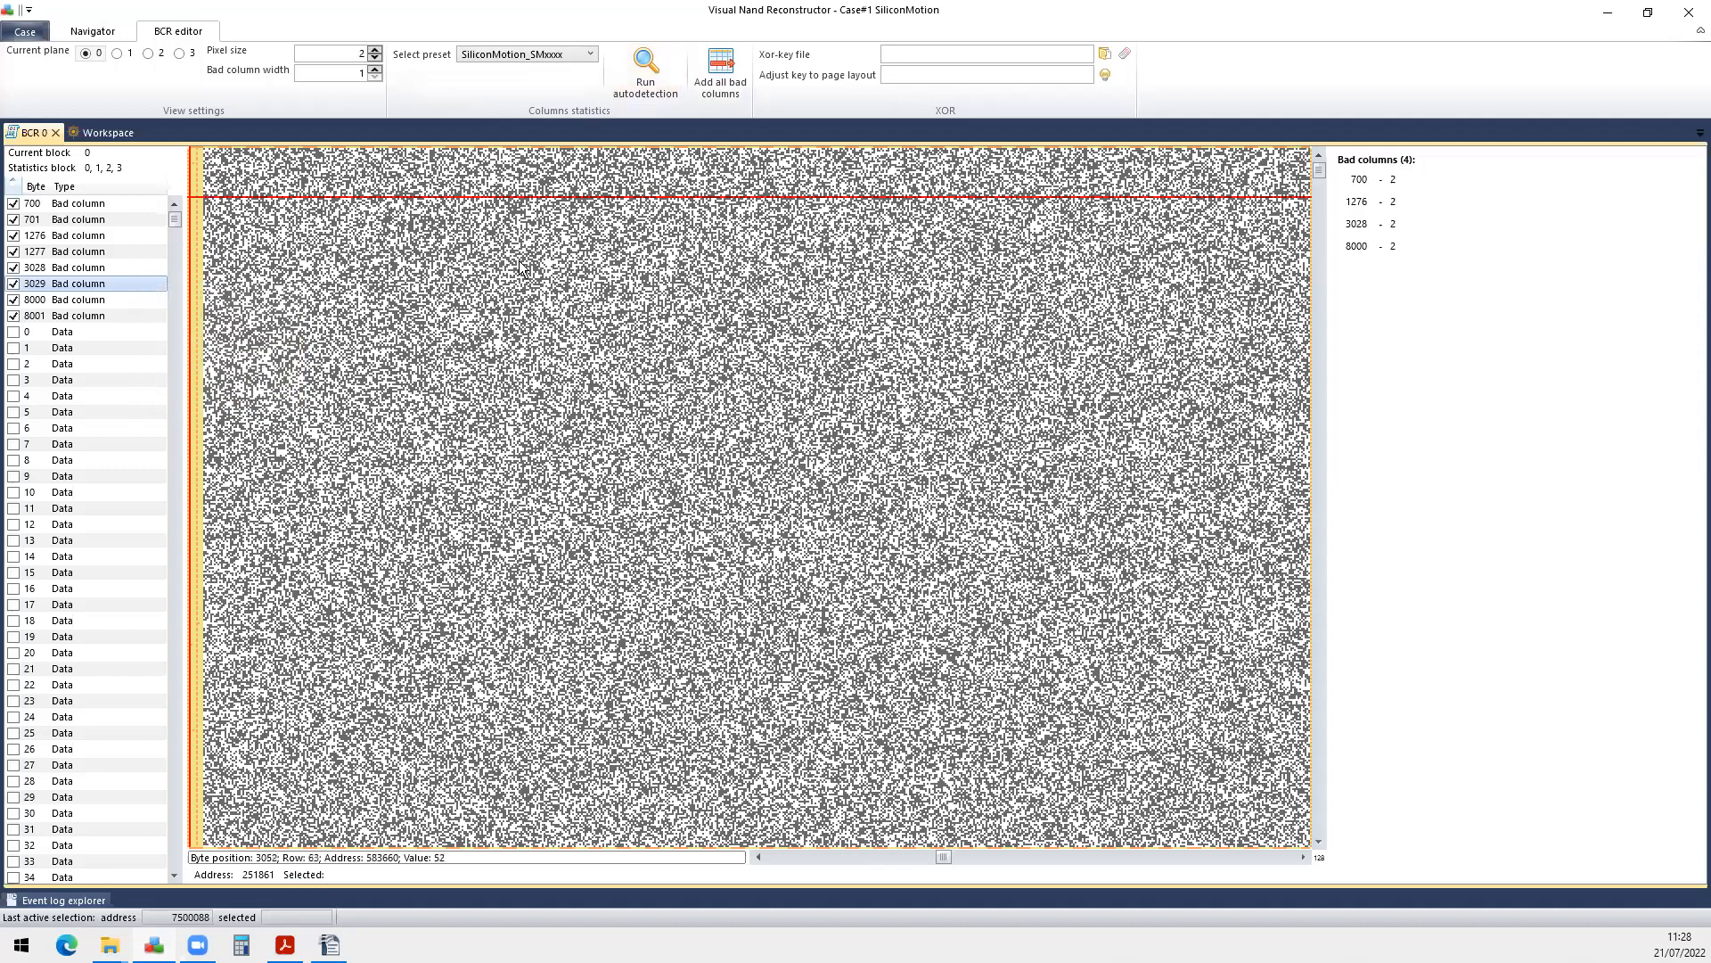
scroll(613, 313, left, 1)
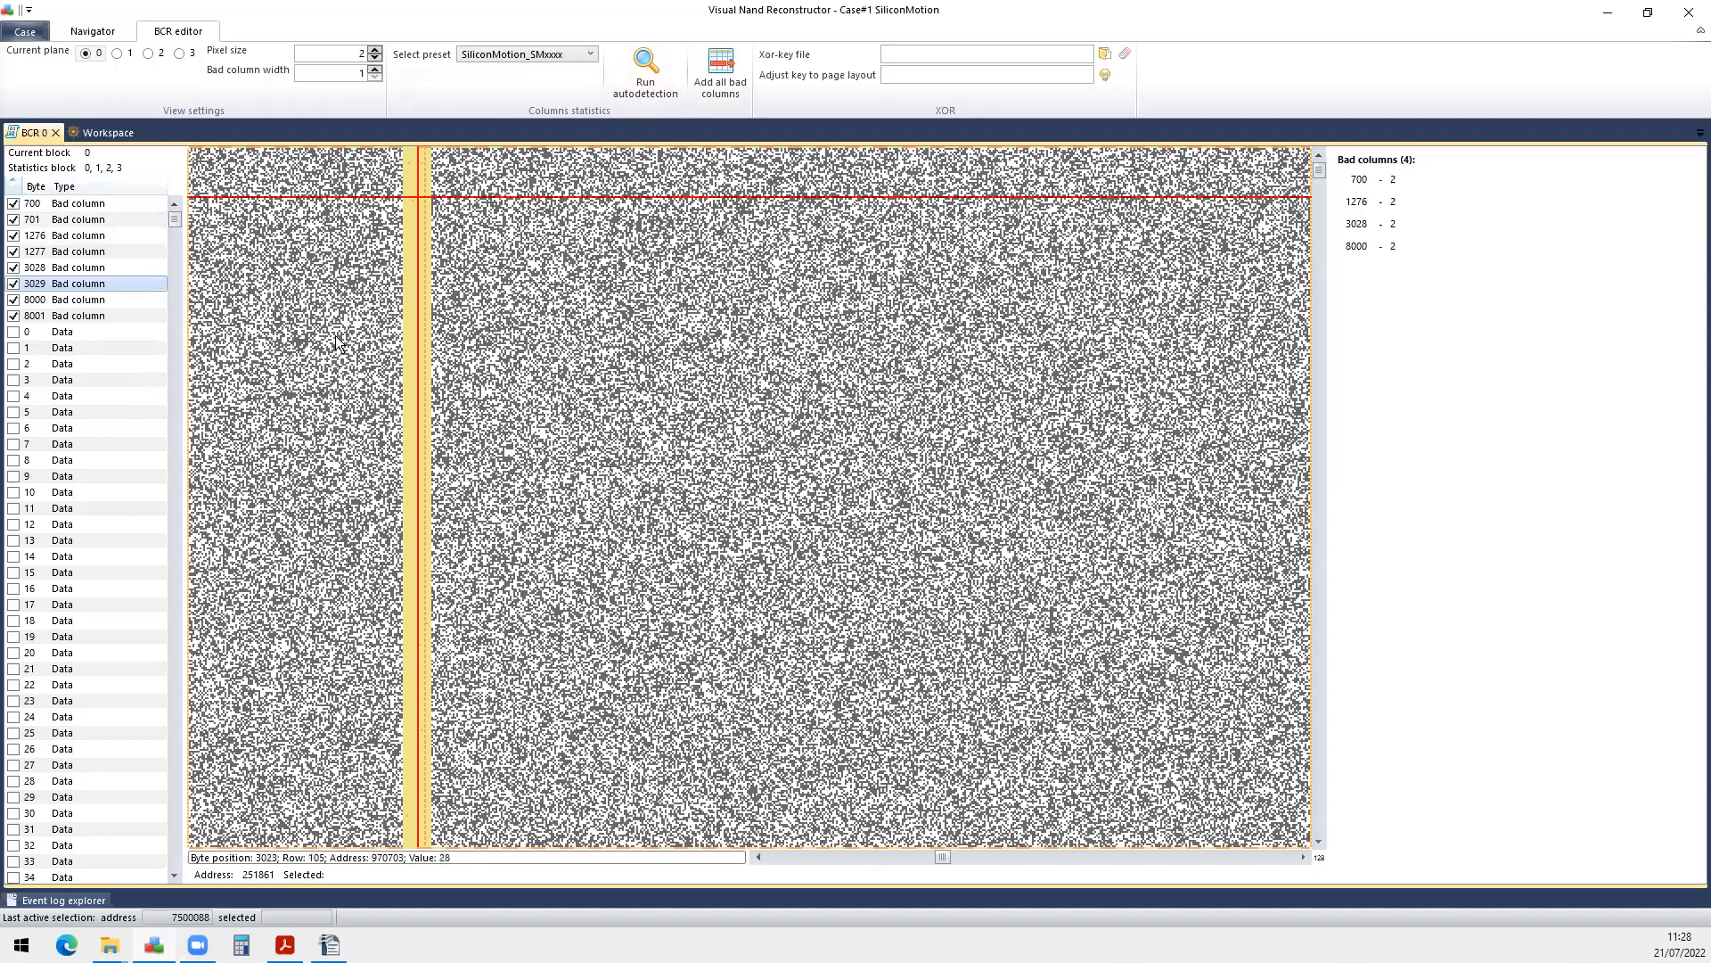
right_click(139, 281)
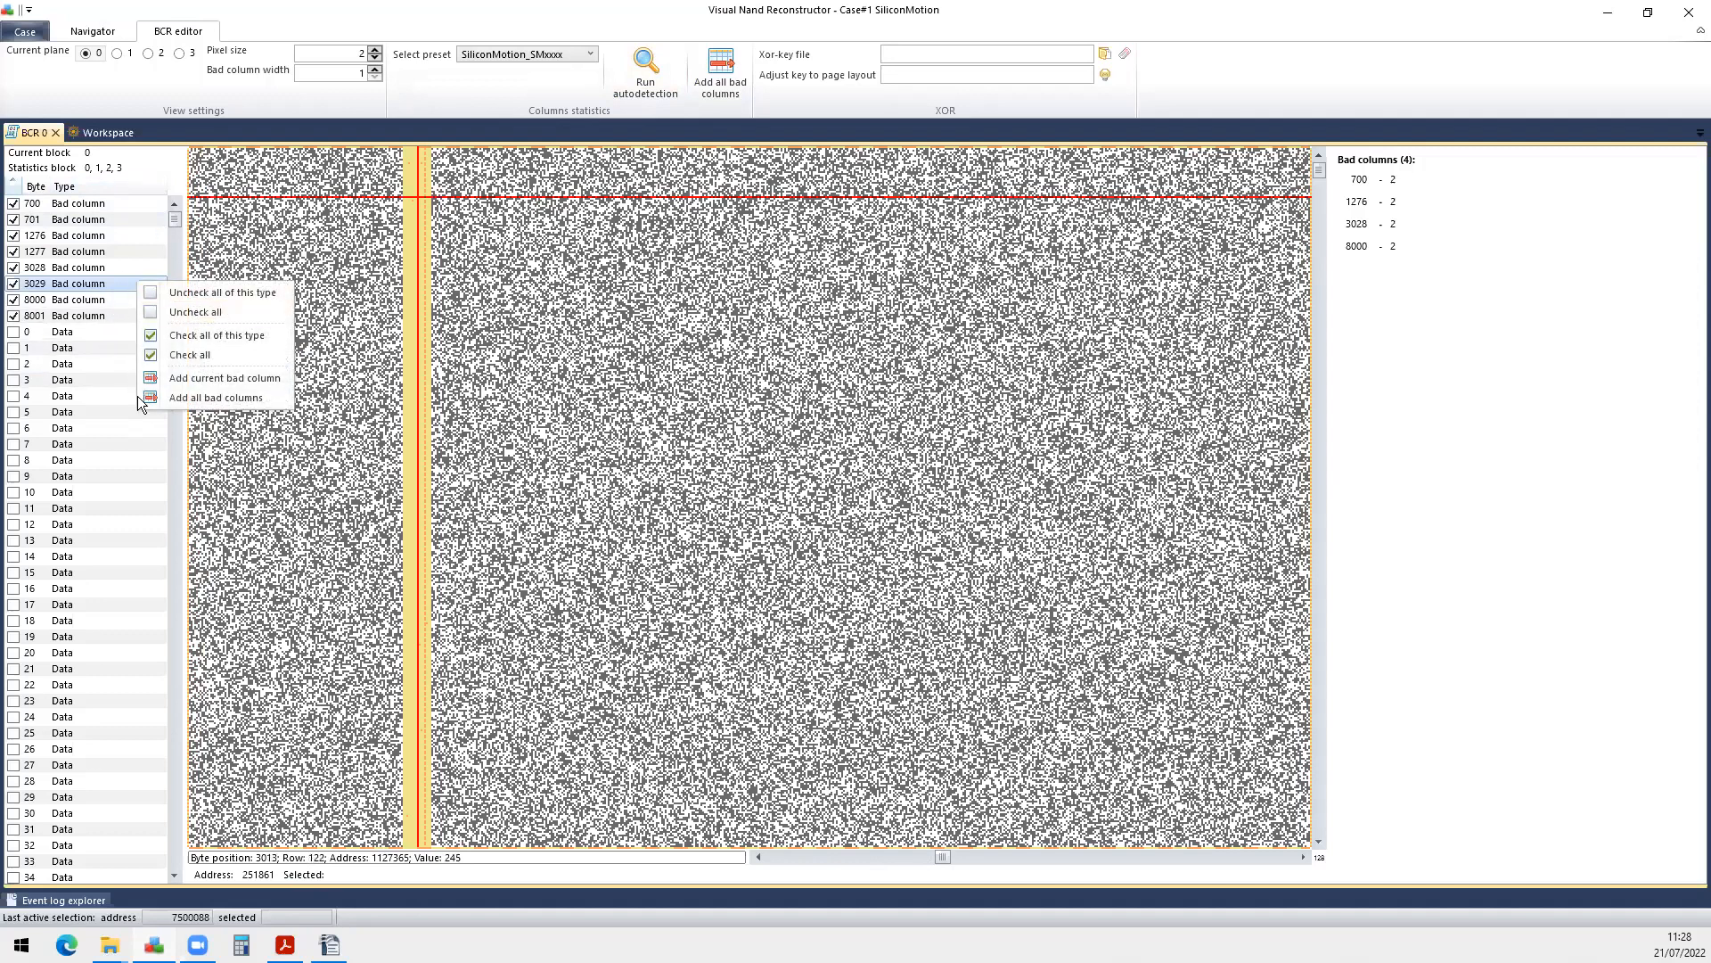
click(121, 274)
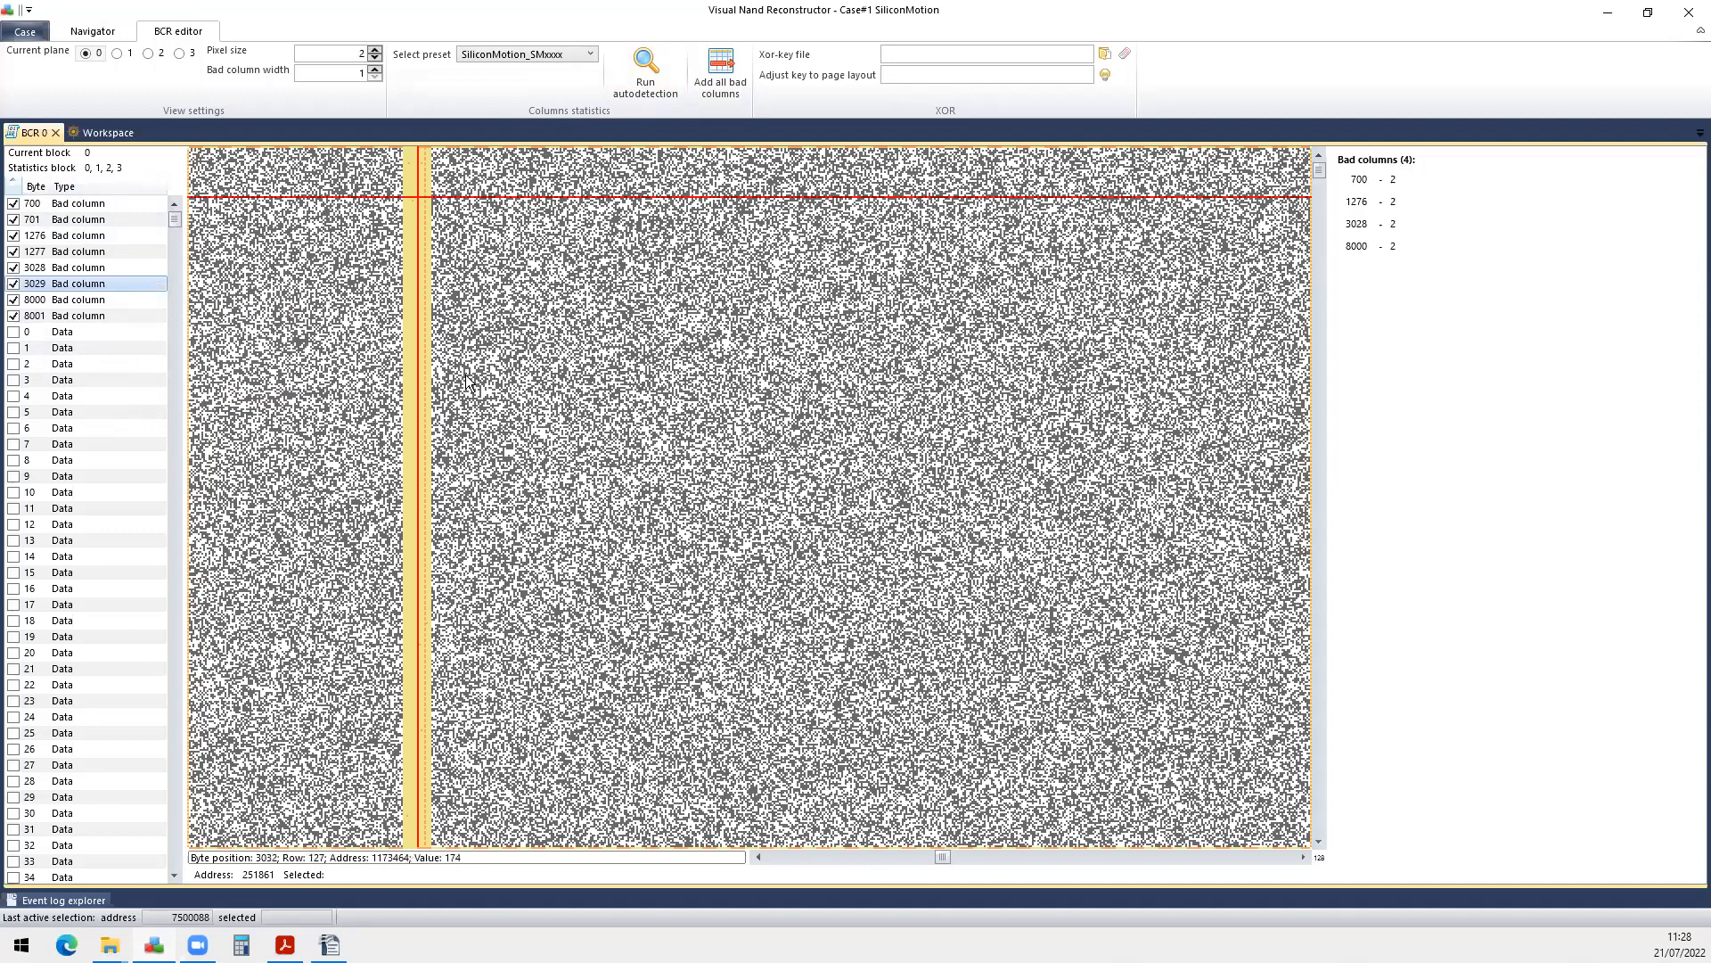
click(56, 132)
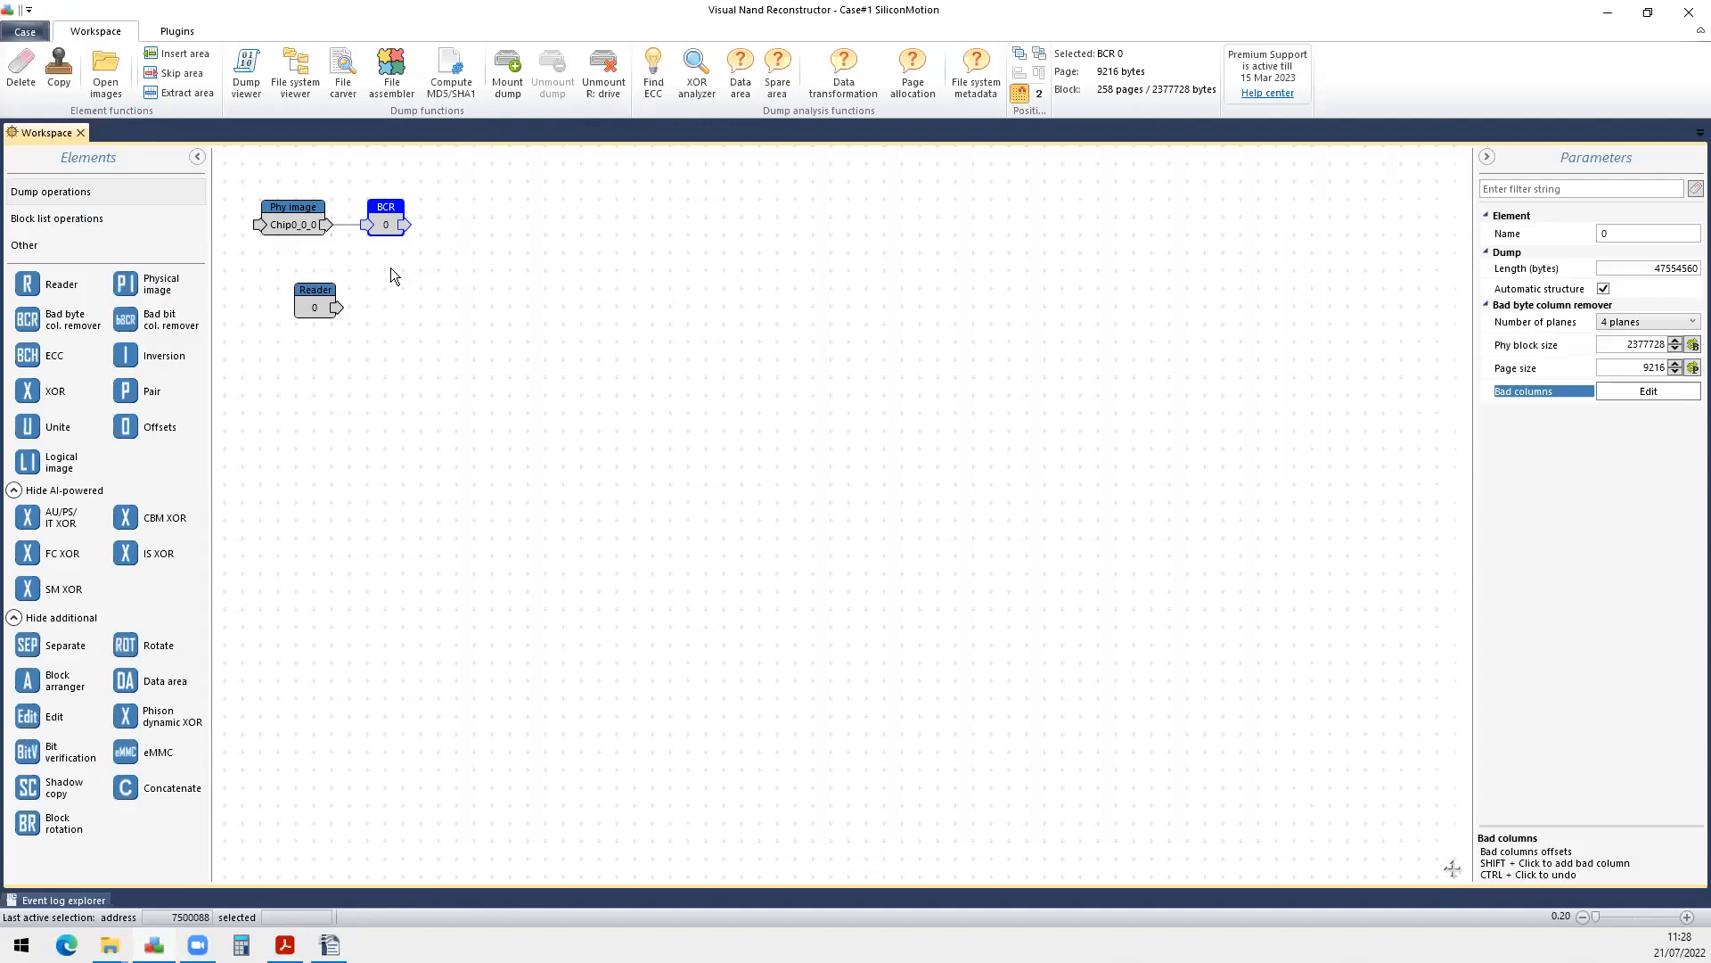
Add an ECC element after the BCR and search for matching codewords from the SiliconMotion(SM) vendor only.
drag(49, 359, 439, 219)
click(653, 72)
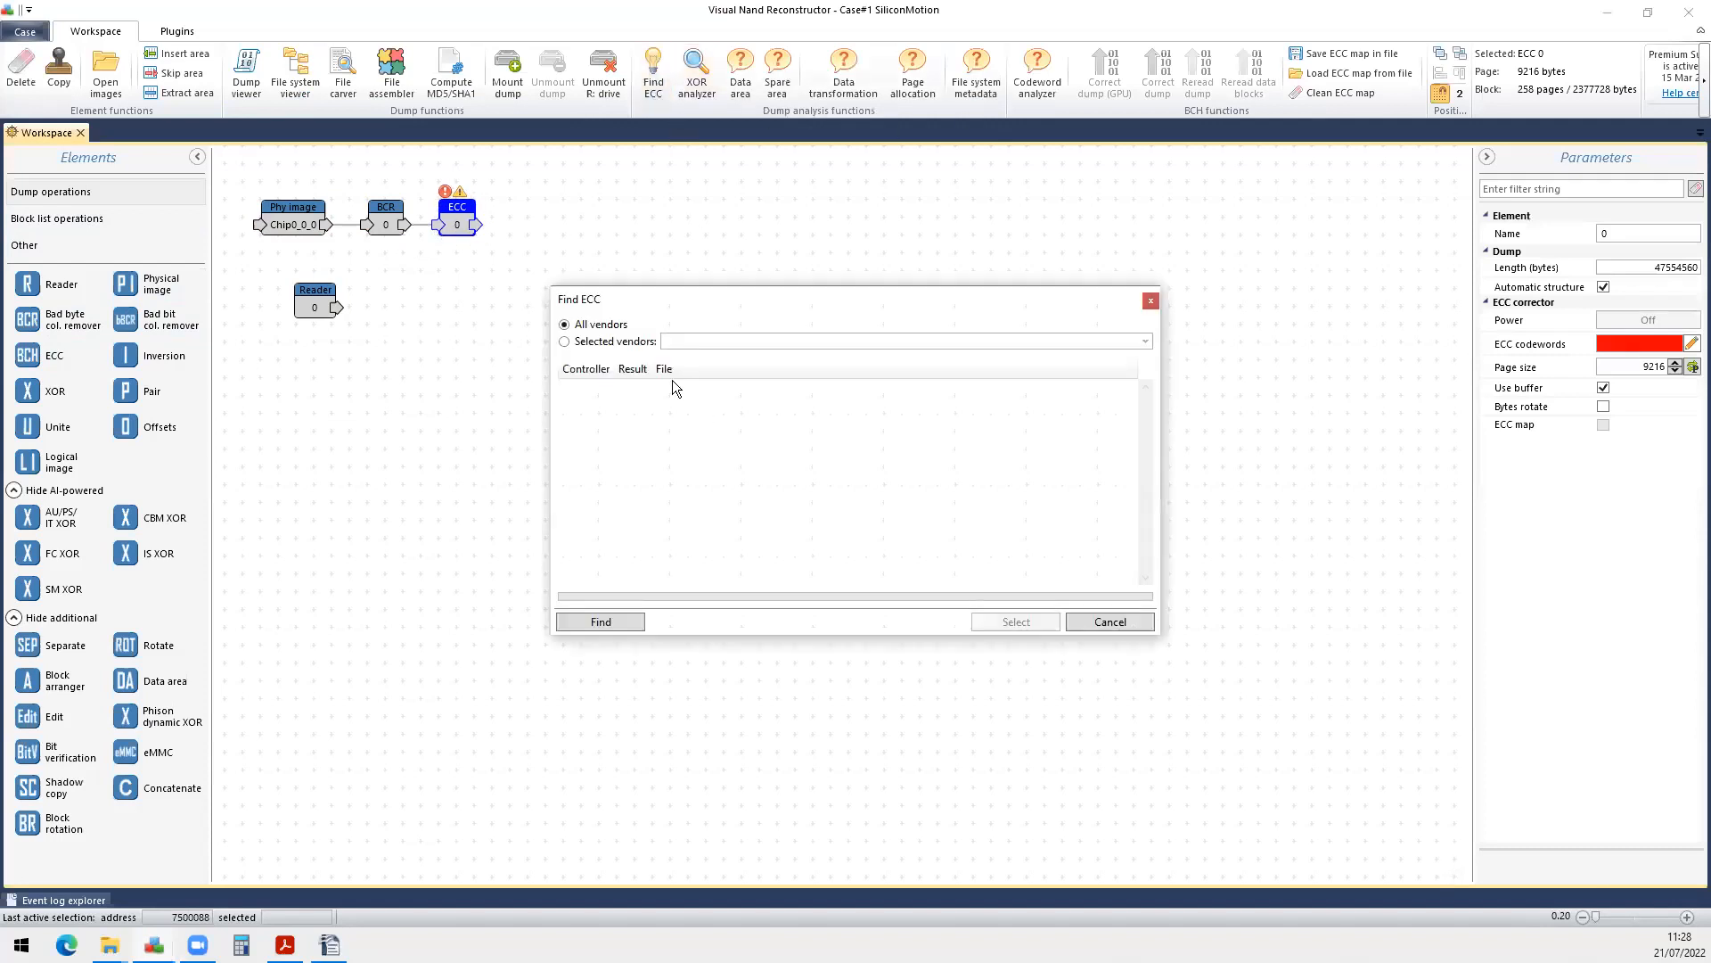
click(681, 342)
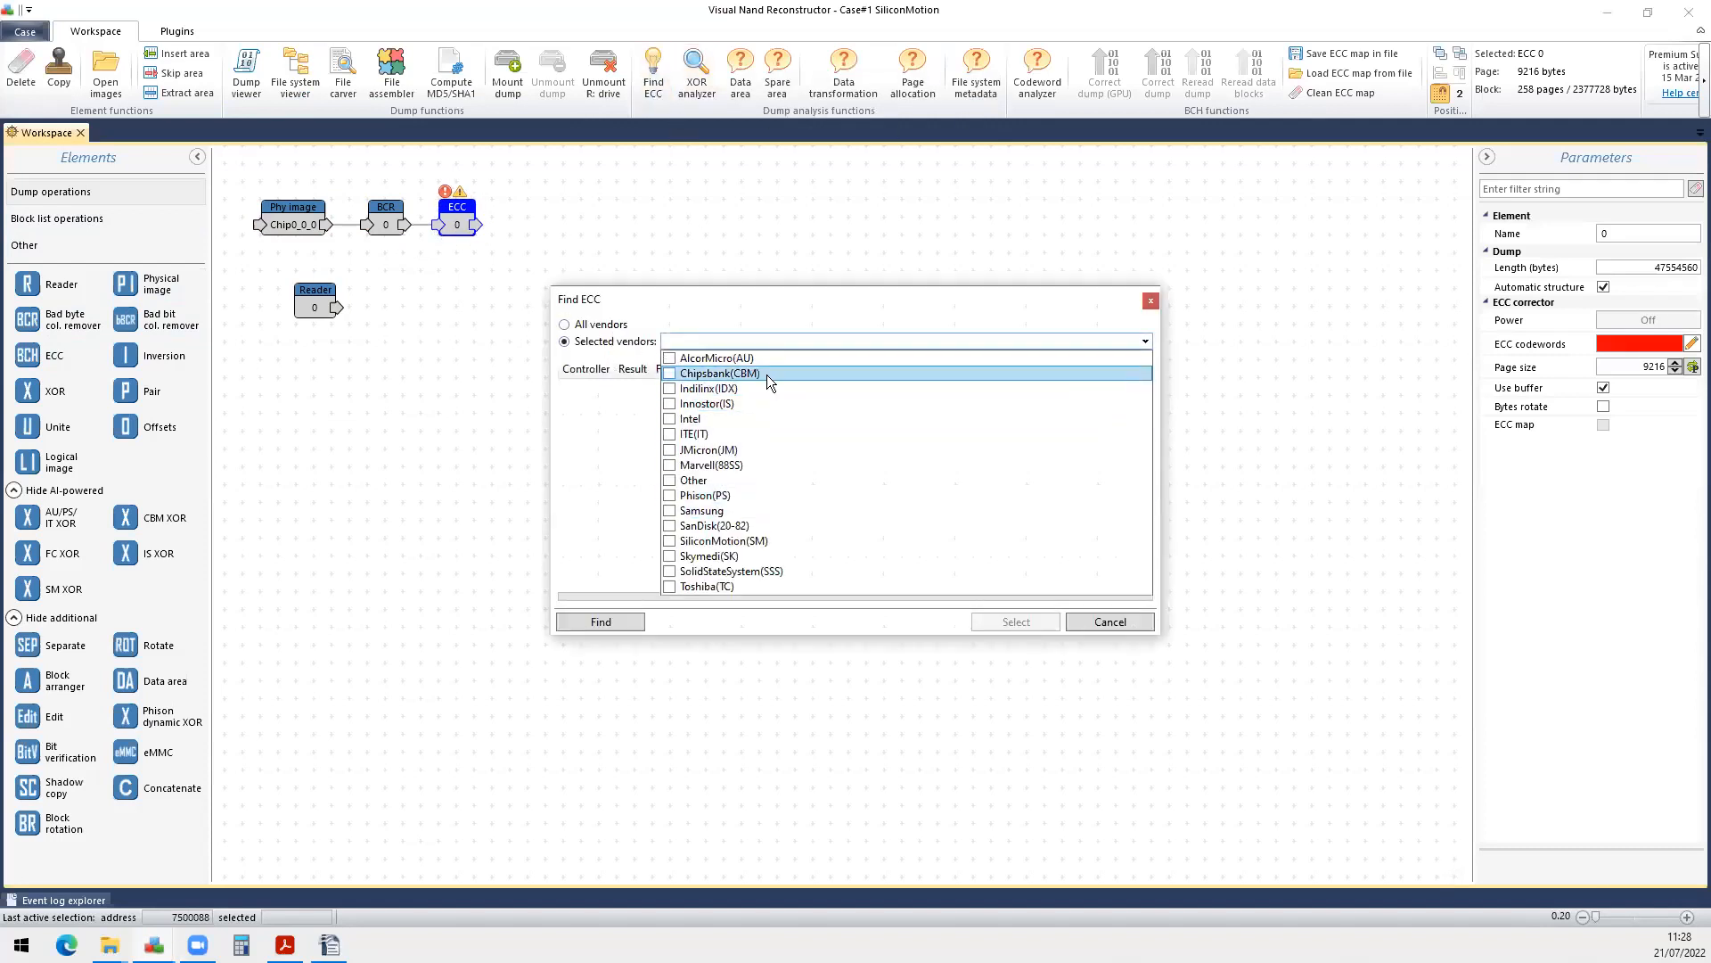
click(749, 538)
click(635, 620)
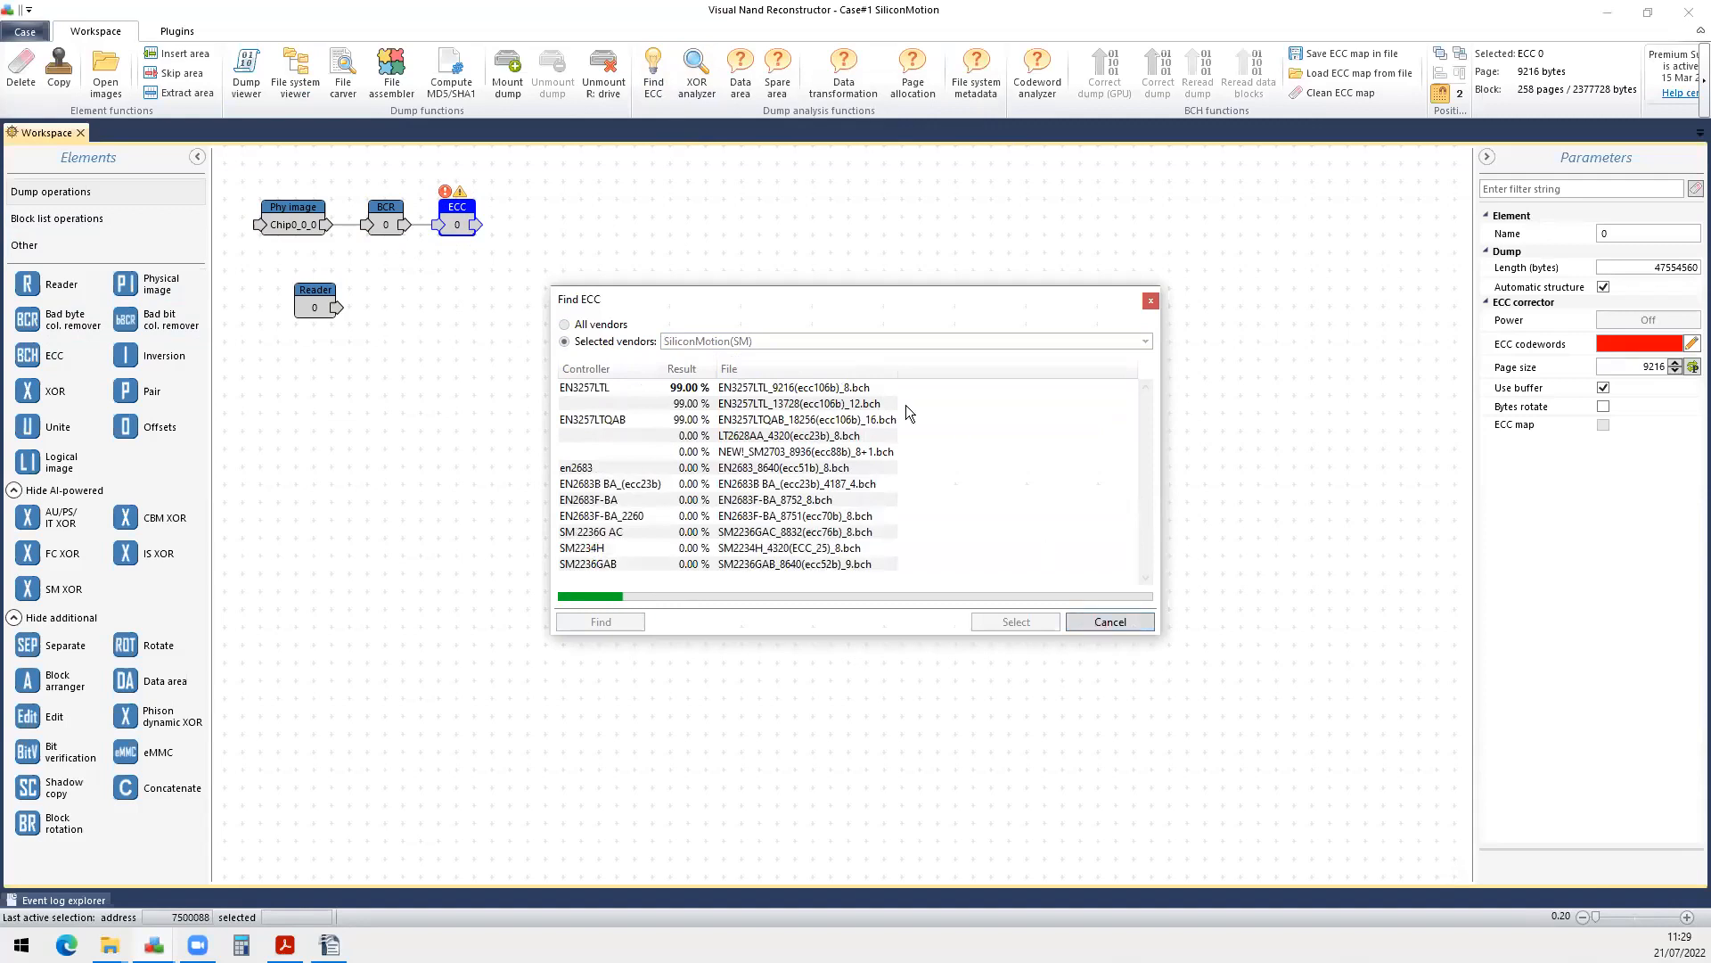
Apply the EN3257LTL_9216(ecc106b)_8.bch codeword and add the Data area and ECC to the page structure.
click(1023, 624)
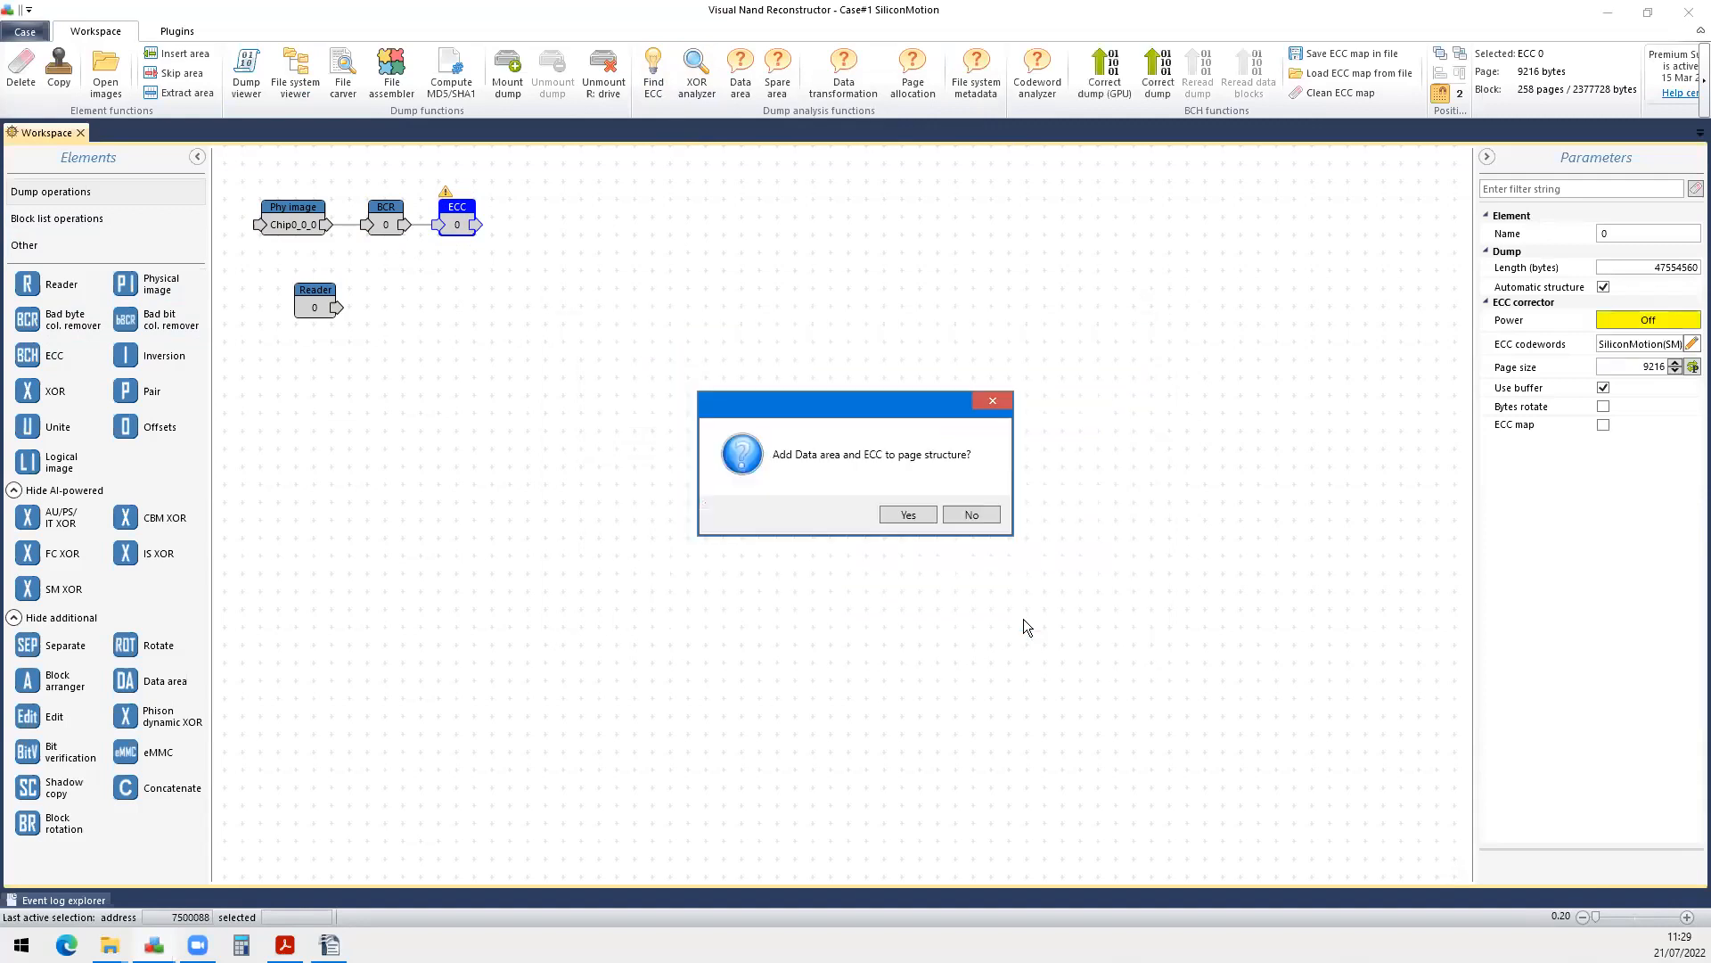
click(916, 511)
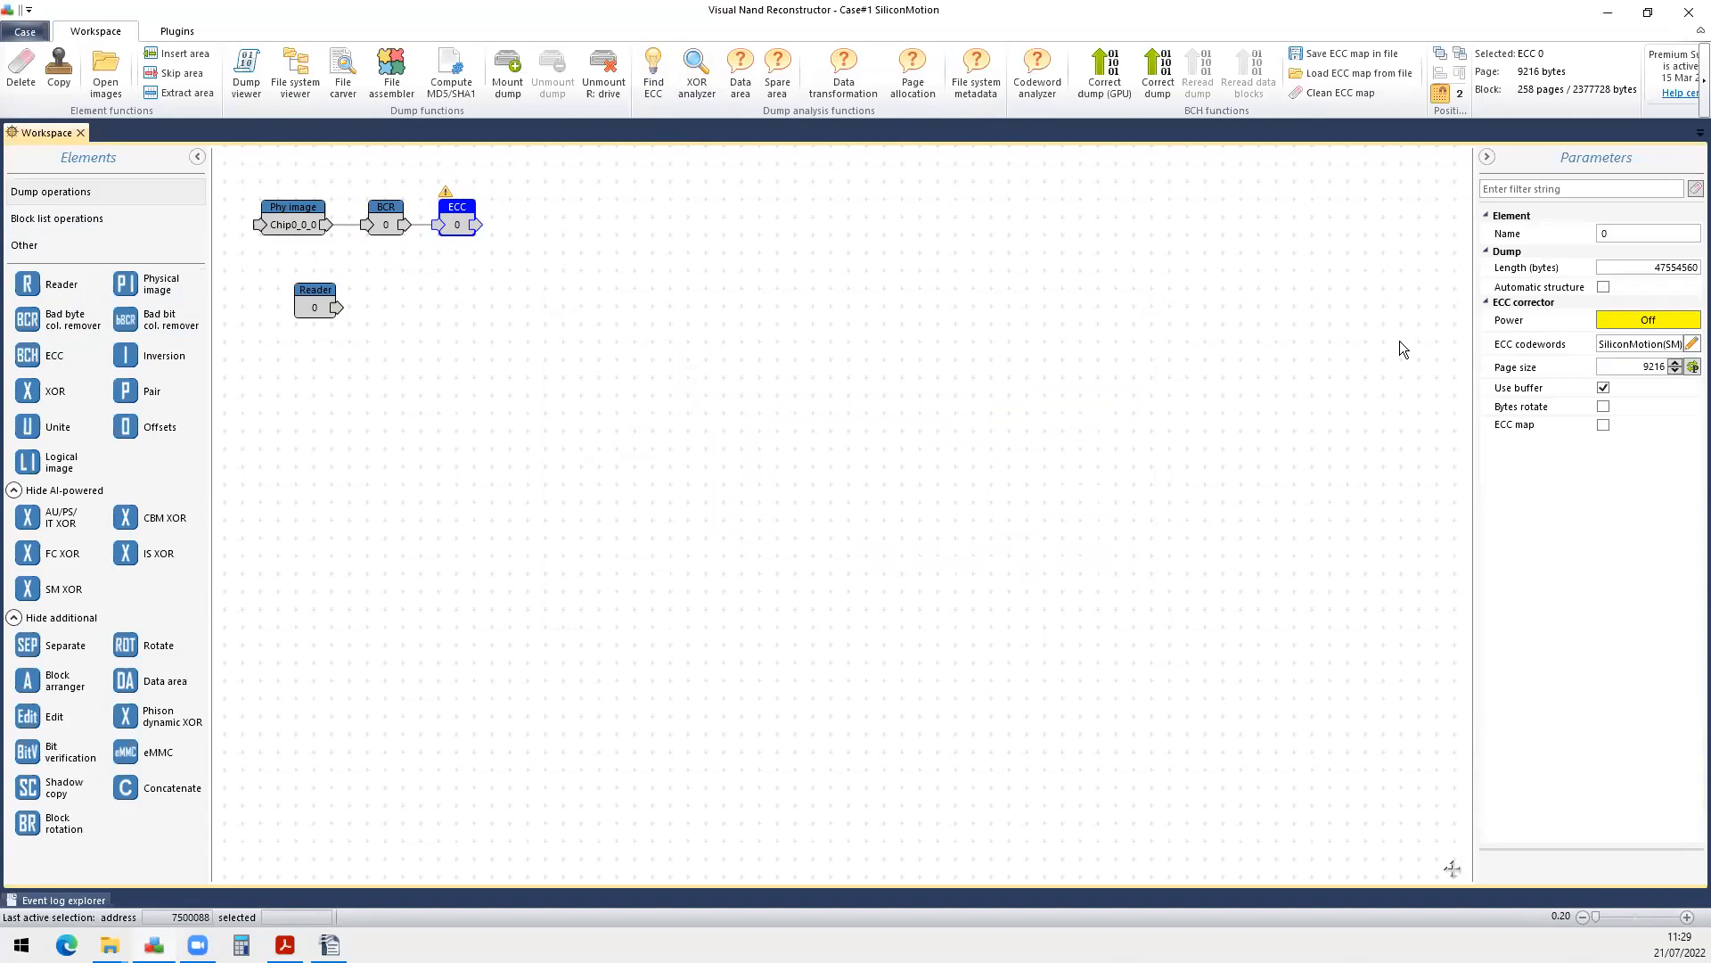
drag(1471, 341, 1327, 383)
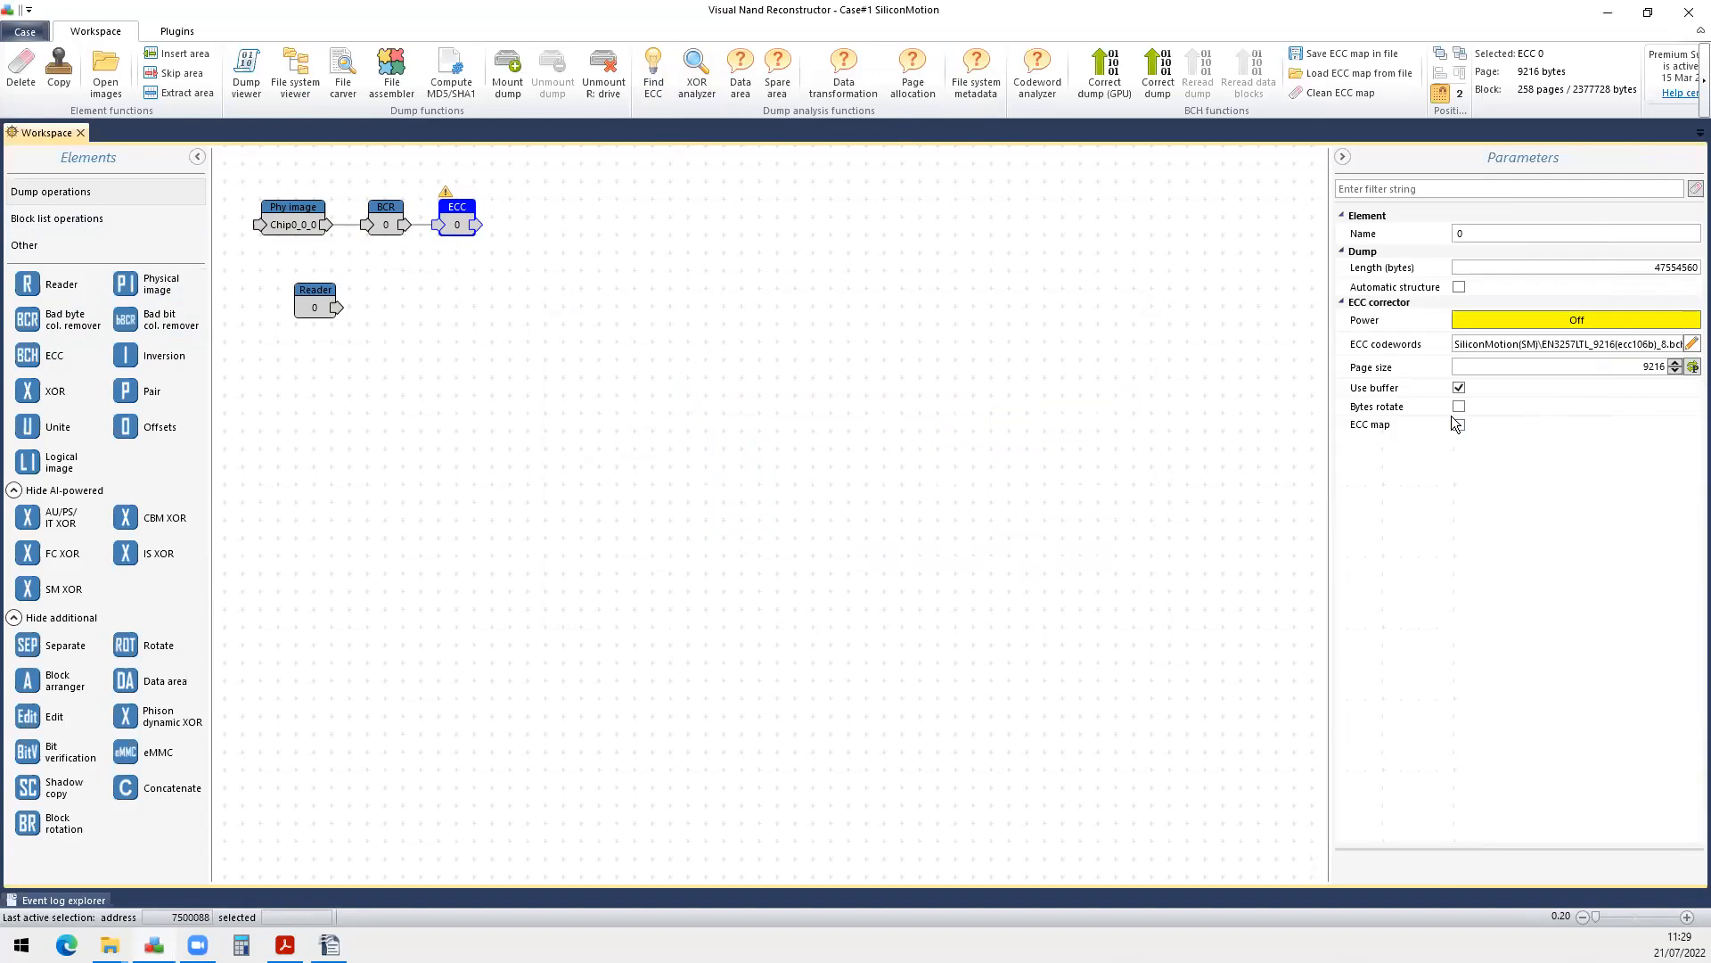
Enable the ECC map for the ECC element and examine the correctable and uncorrectable codewords.
click(1458, 419)
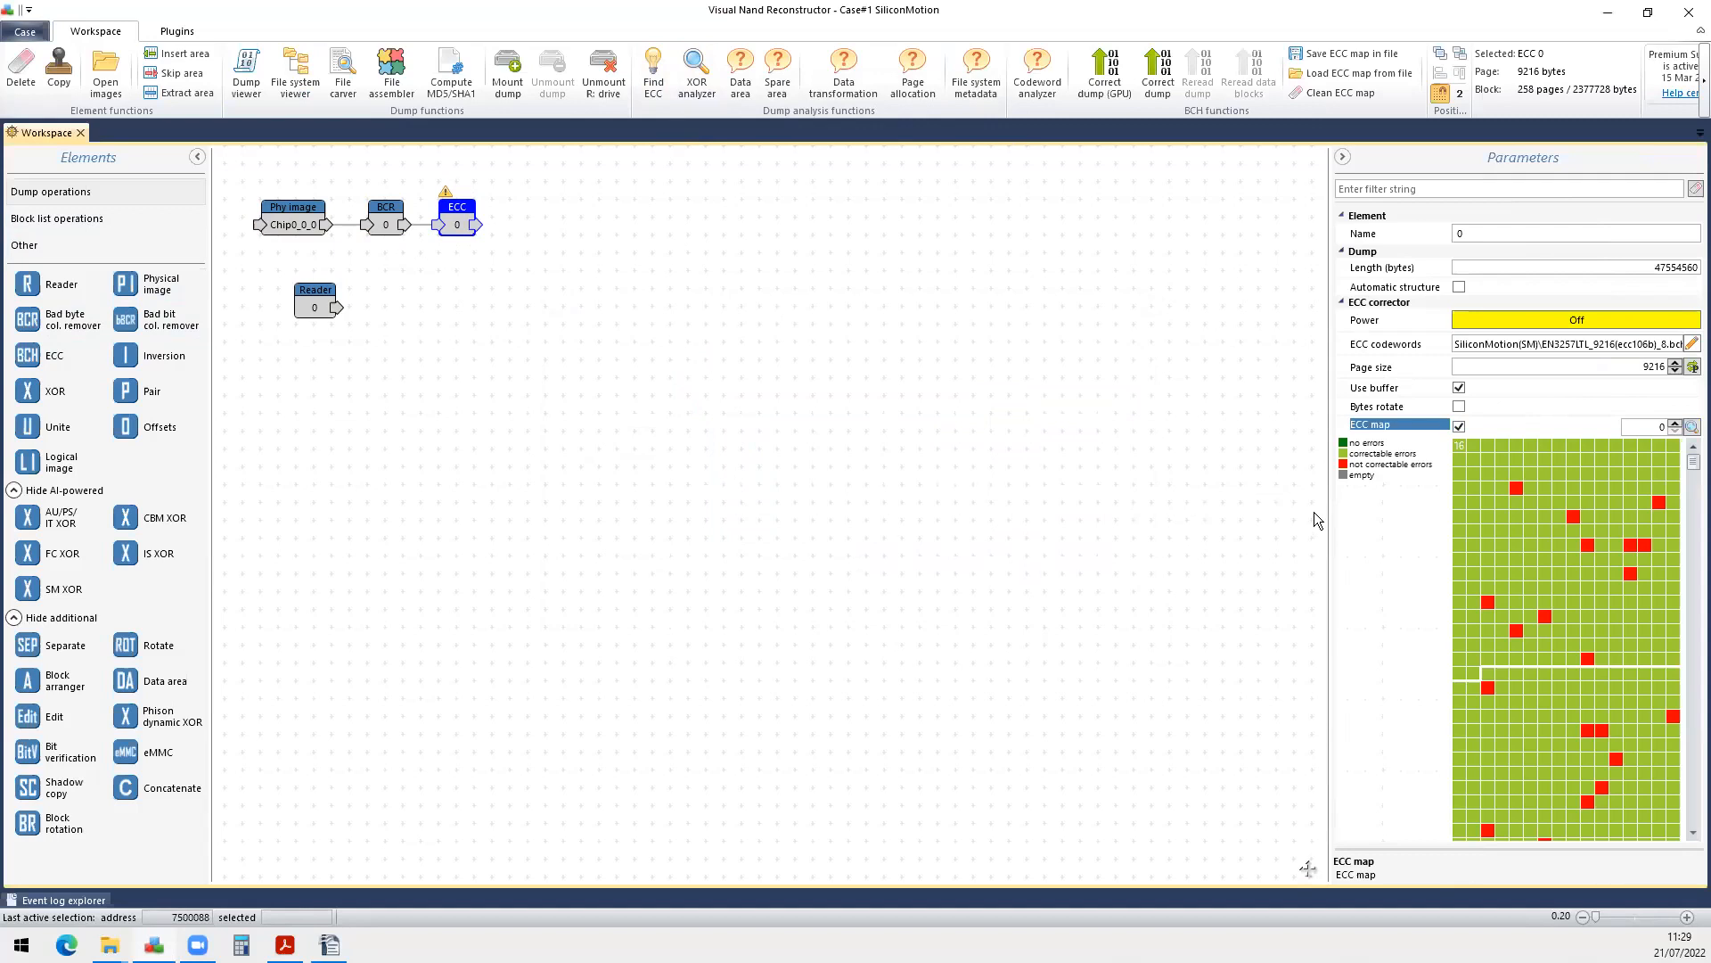
drag(1328, 461, 1023, 581)
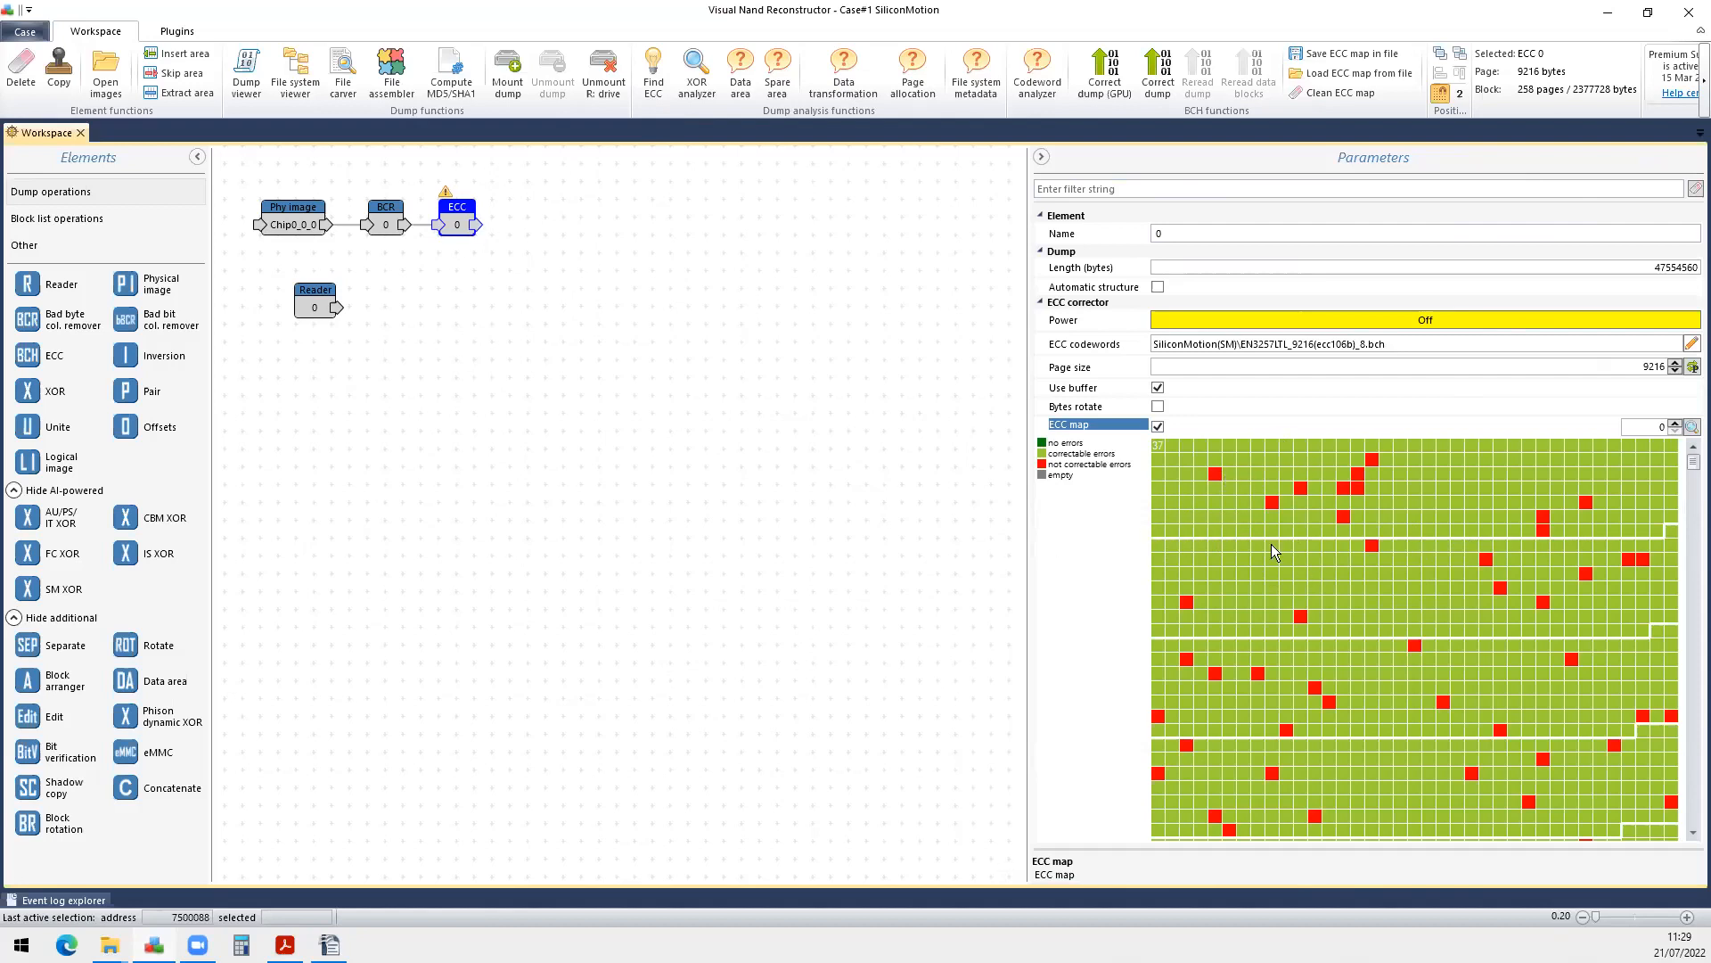
mouse_move(1231, 492)
mouse_move(1178, 557)
mouse_move(1185, 466)
View the BCR output as a bitmap with its blocks highlighted, examine the service area near the page end across blocks, and close it.
click(387, 205)
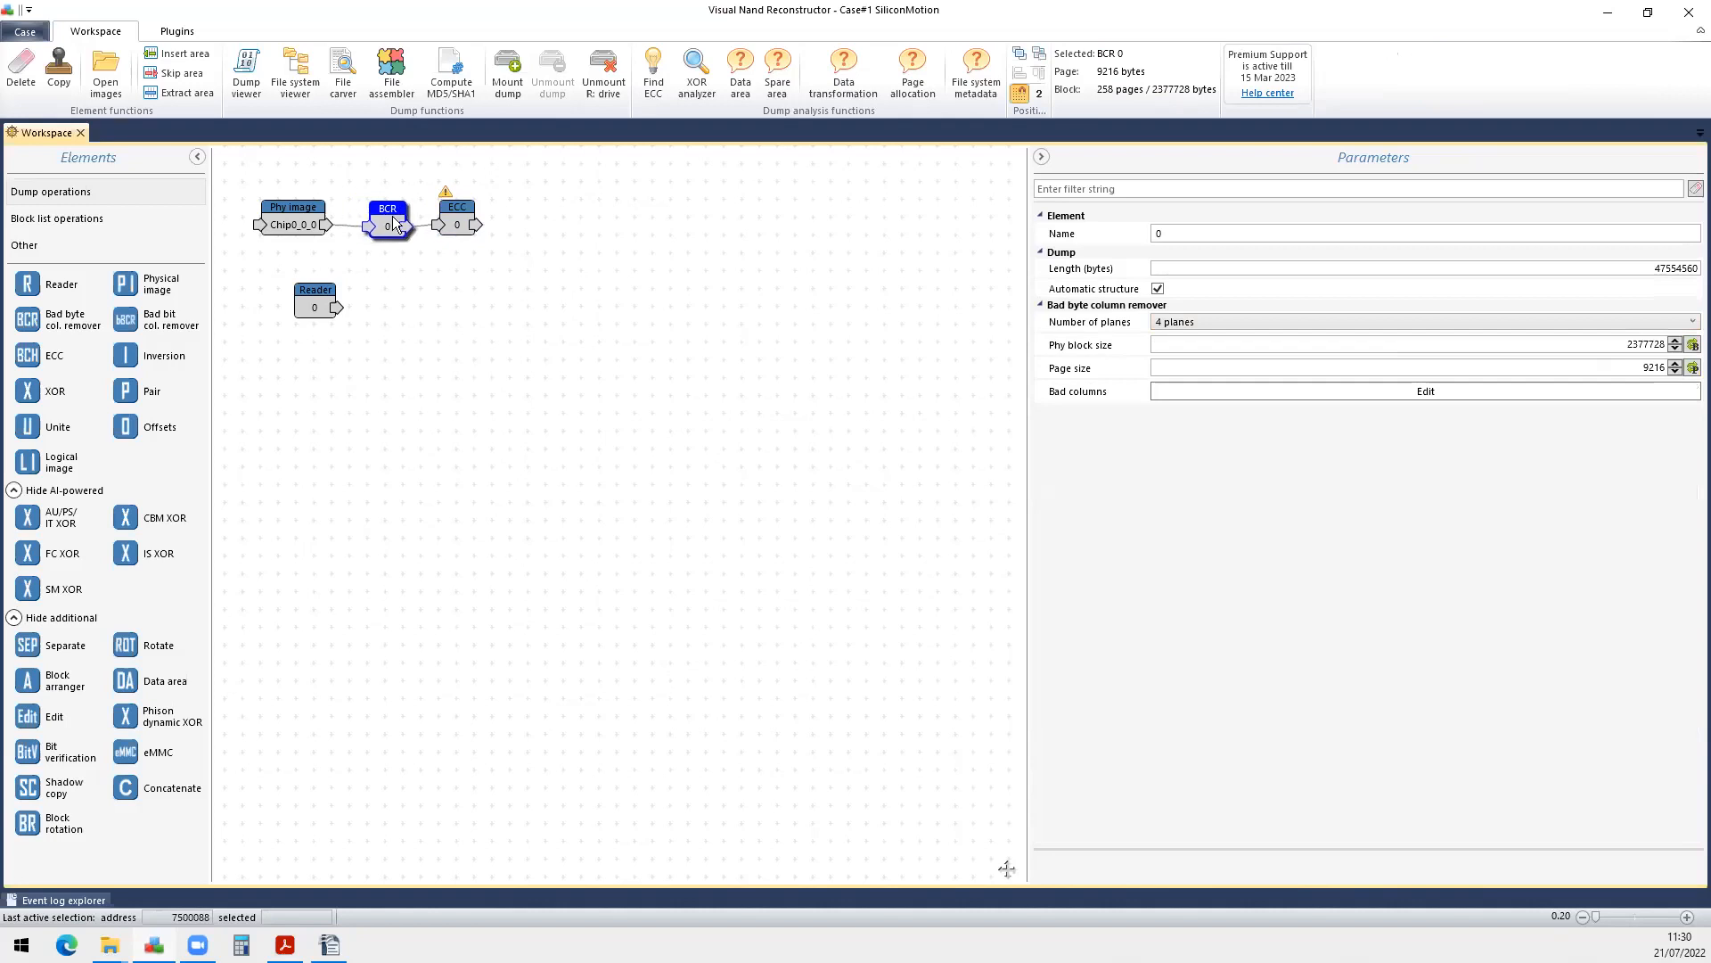
double_click(387, 205)
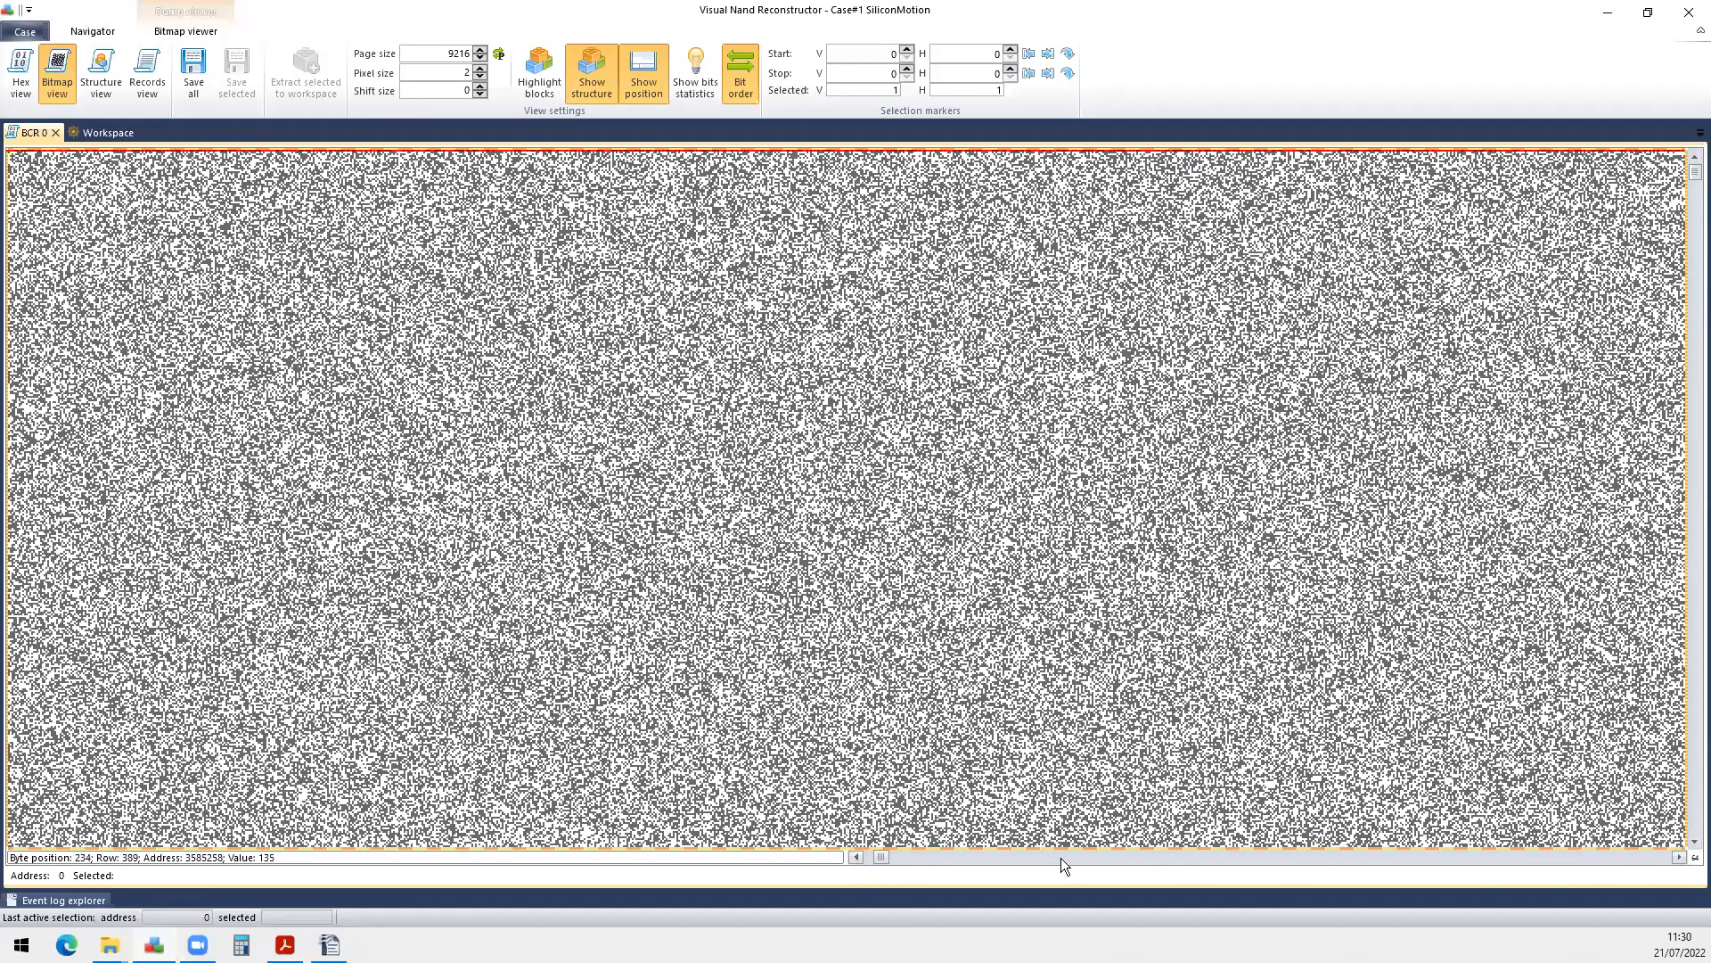
drag(888, 858, 1676, 857)
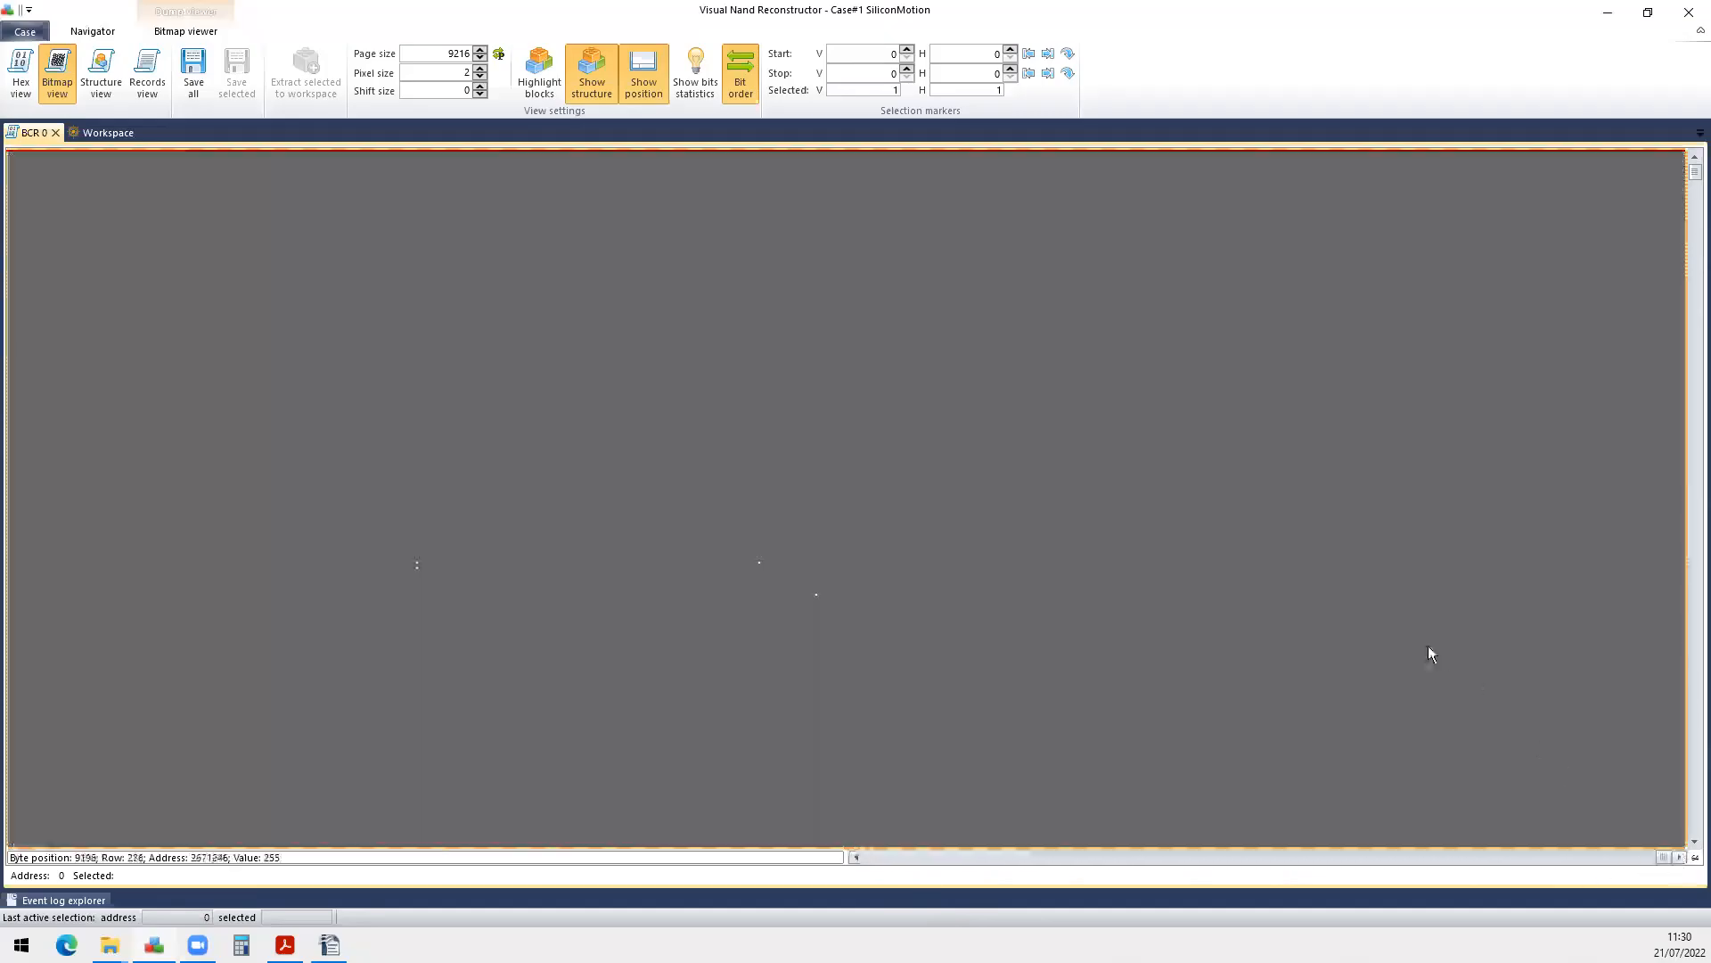
click(1390, 858)
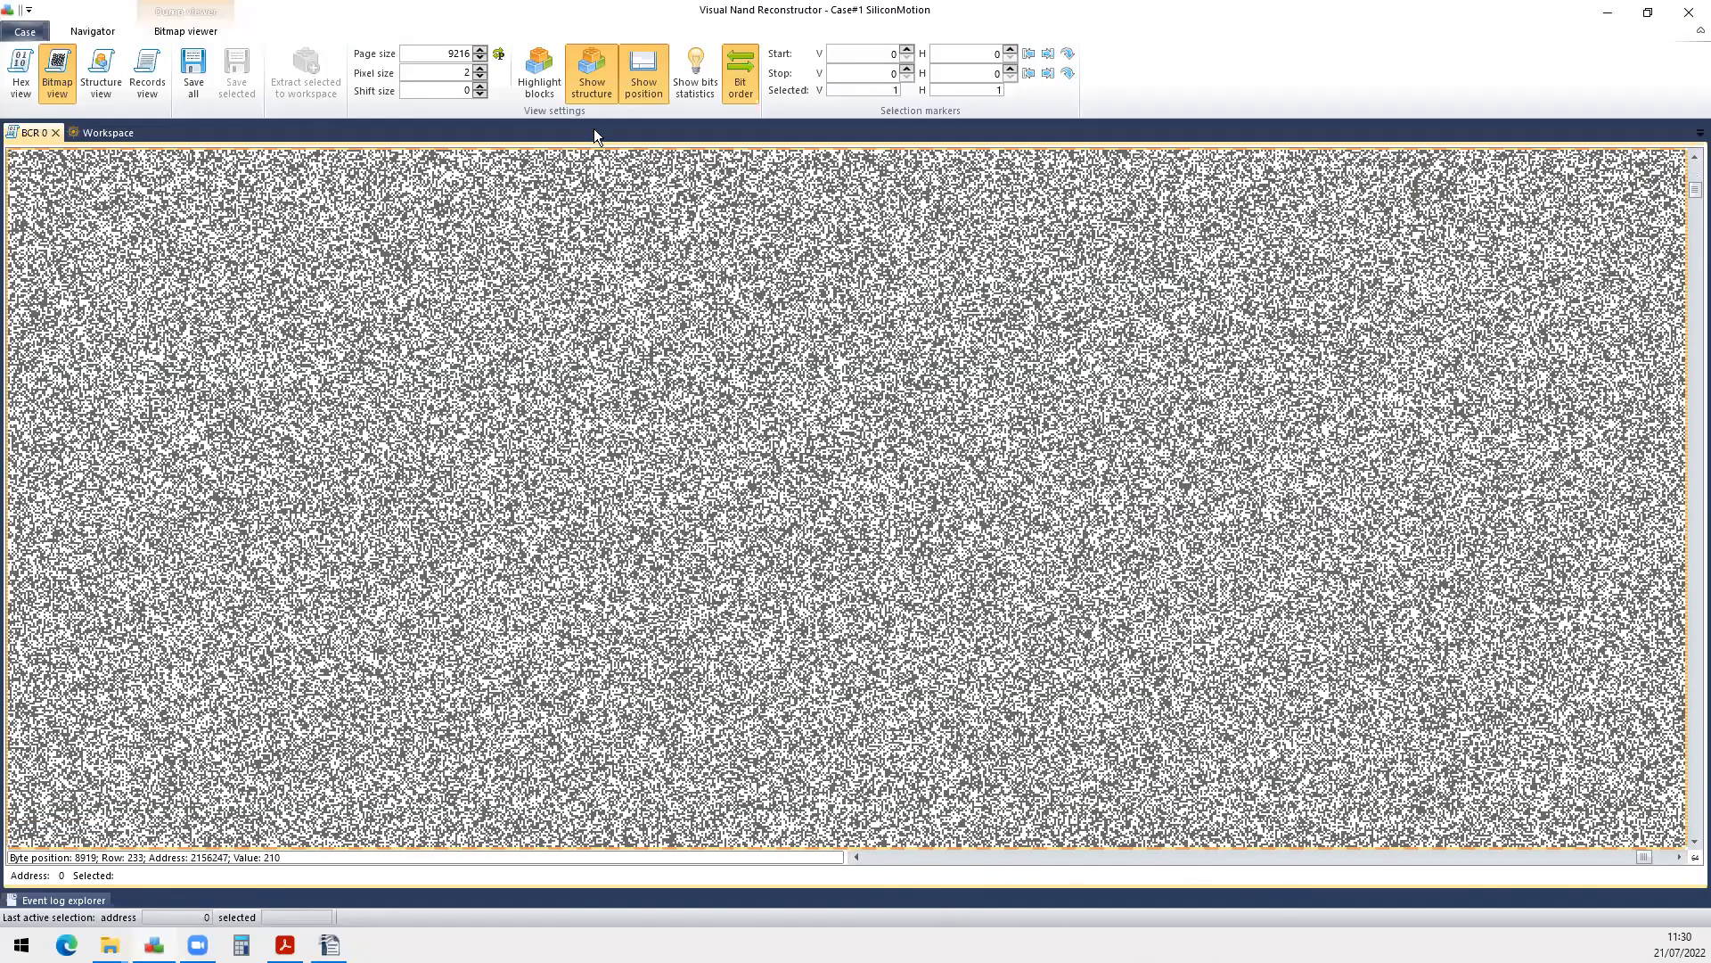
click(541, 71)
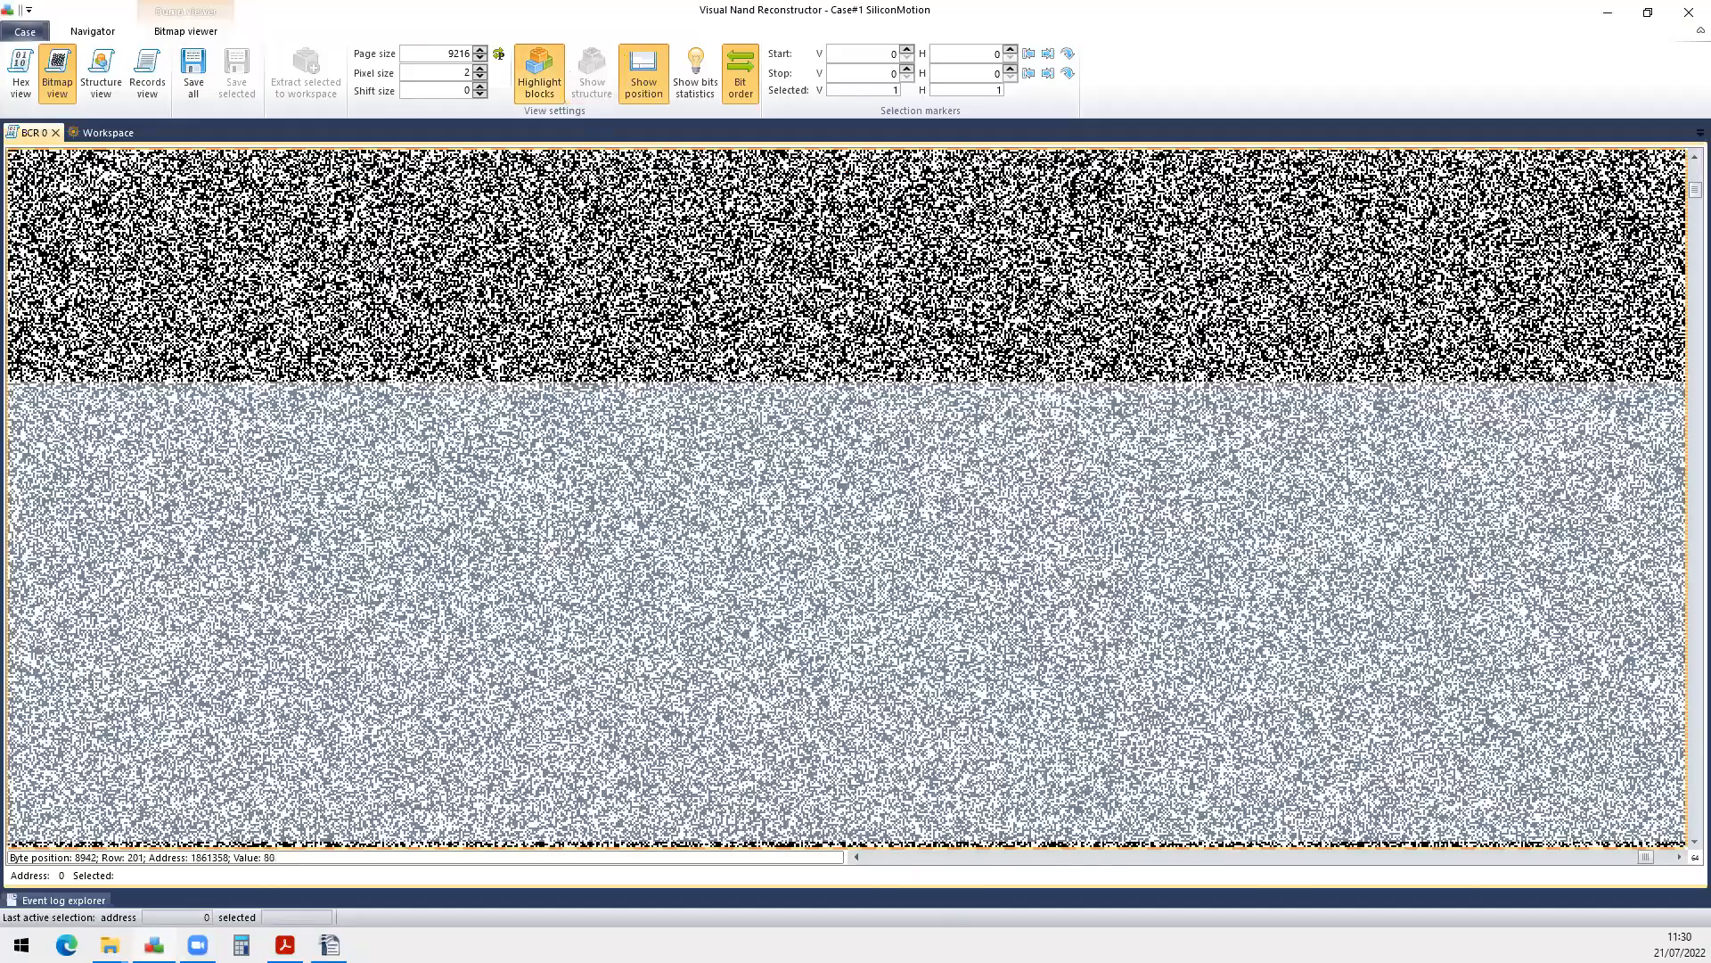
scroll(1303, 596, down, 3)
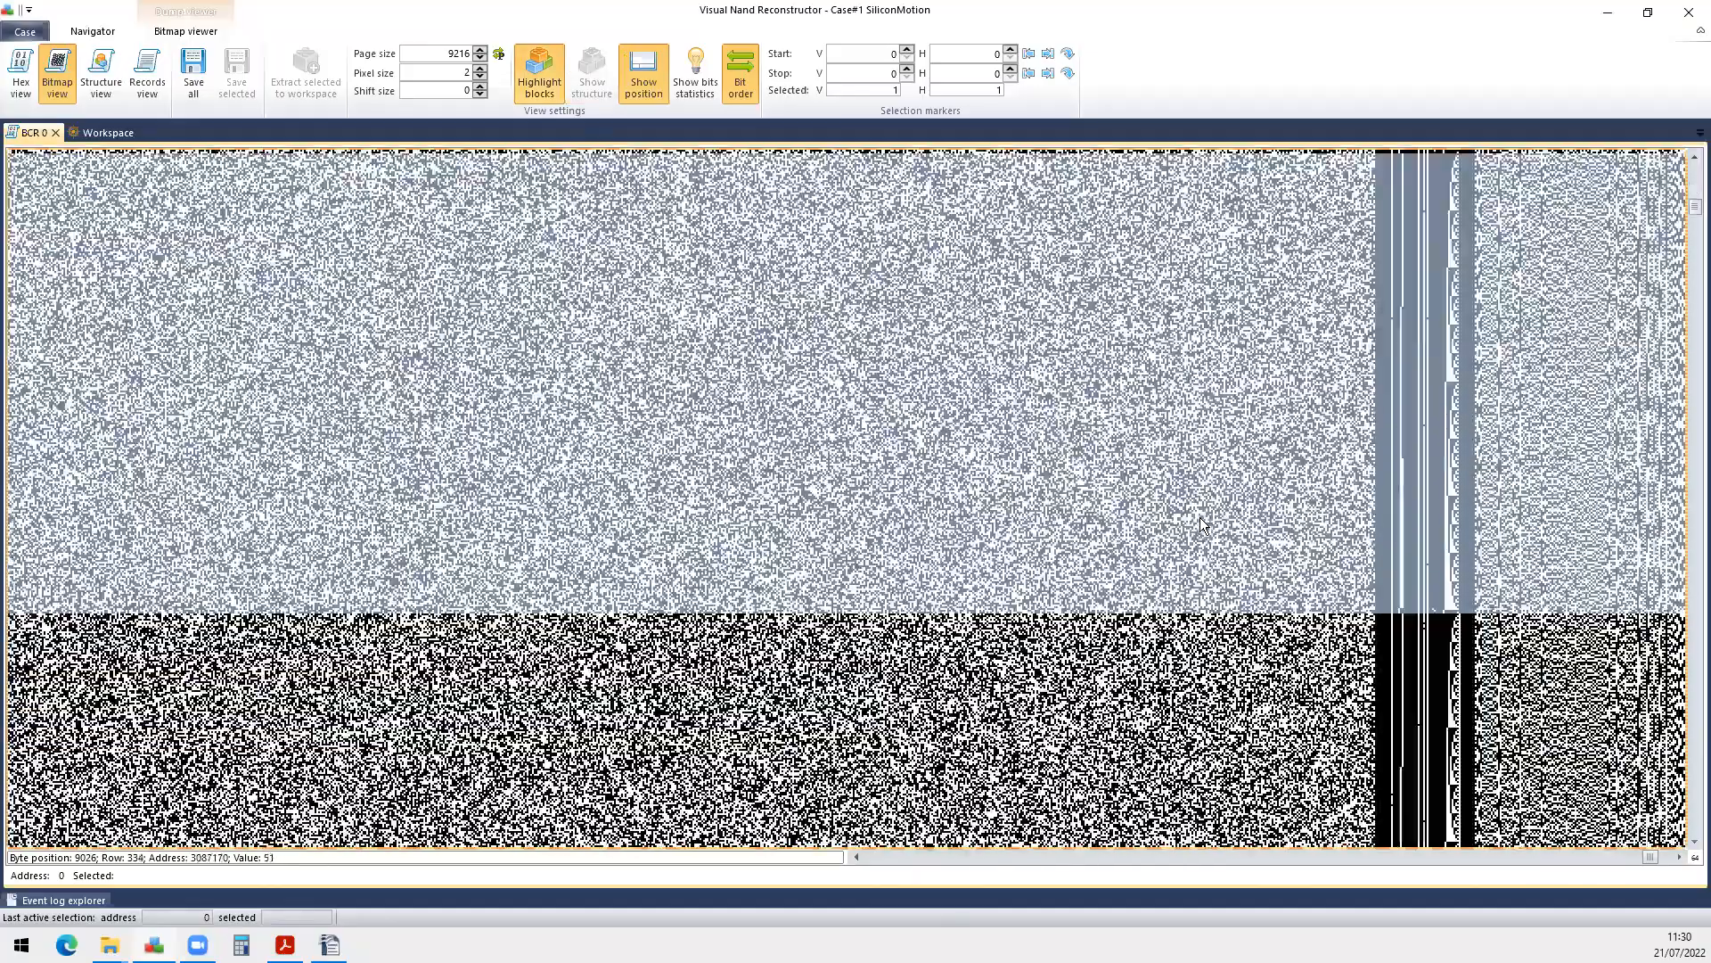
scroll(1203, 507, down, 5)
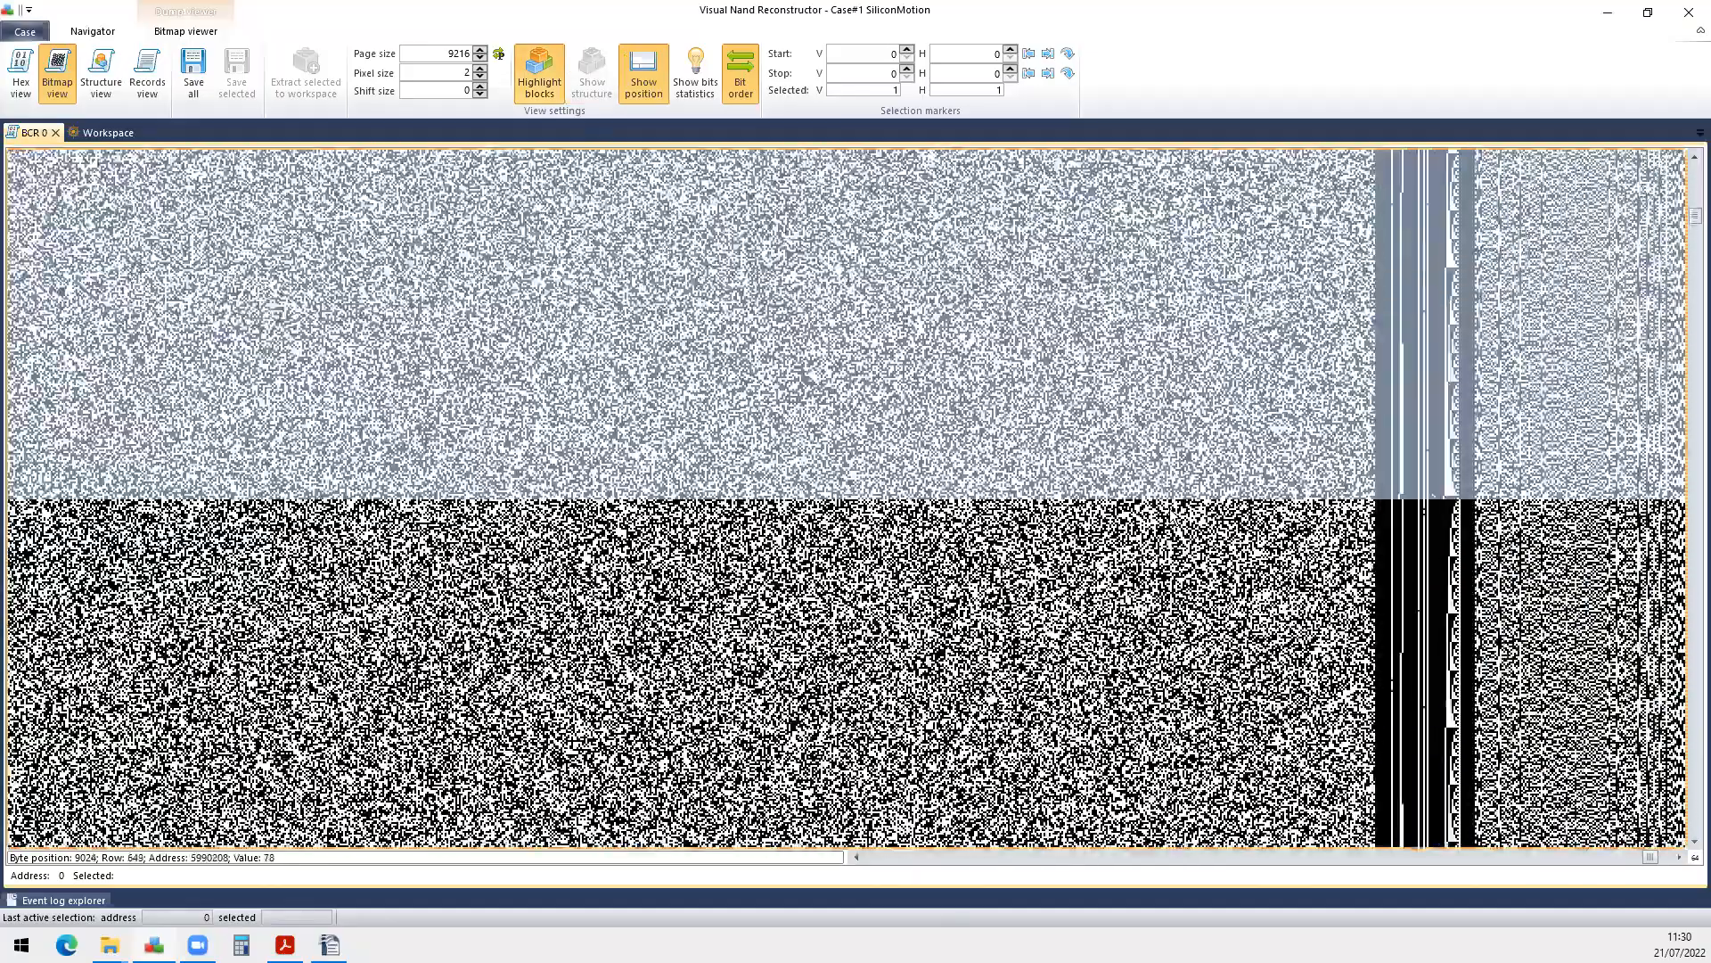
scroll(1173, 516, up, 2)
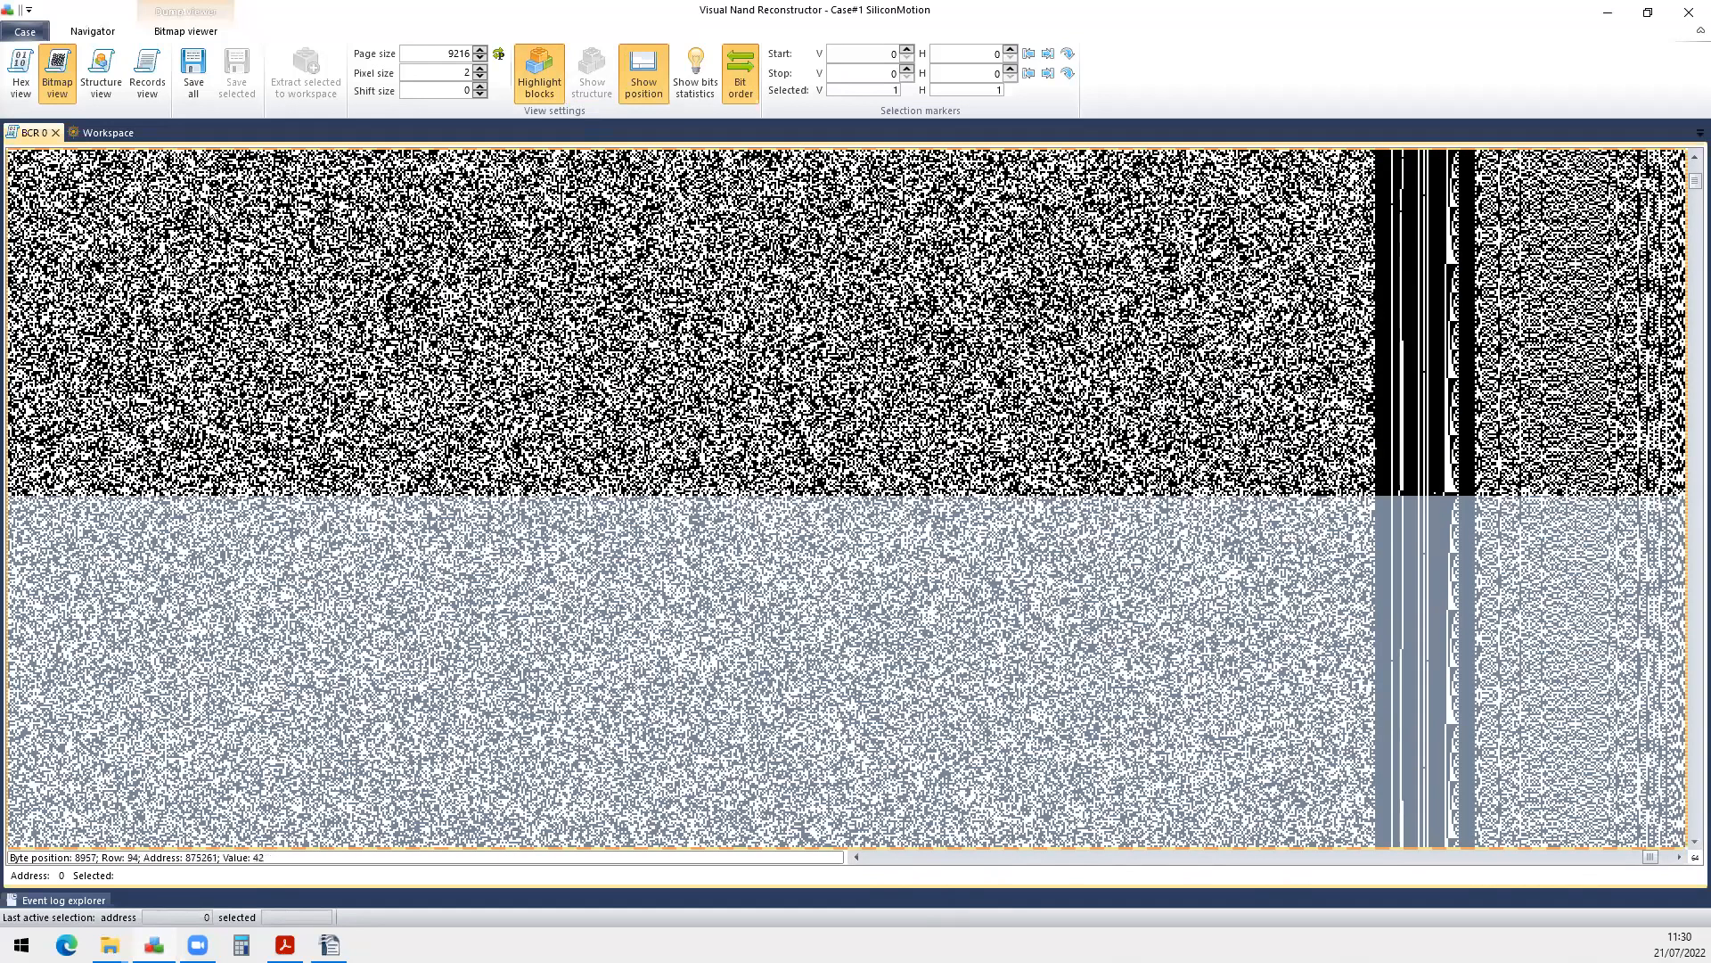
click(55, 131)
click(431, 239)
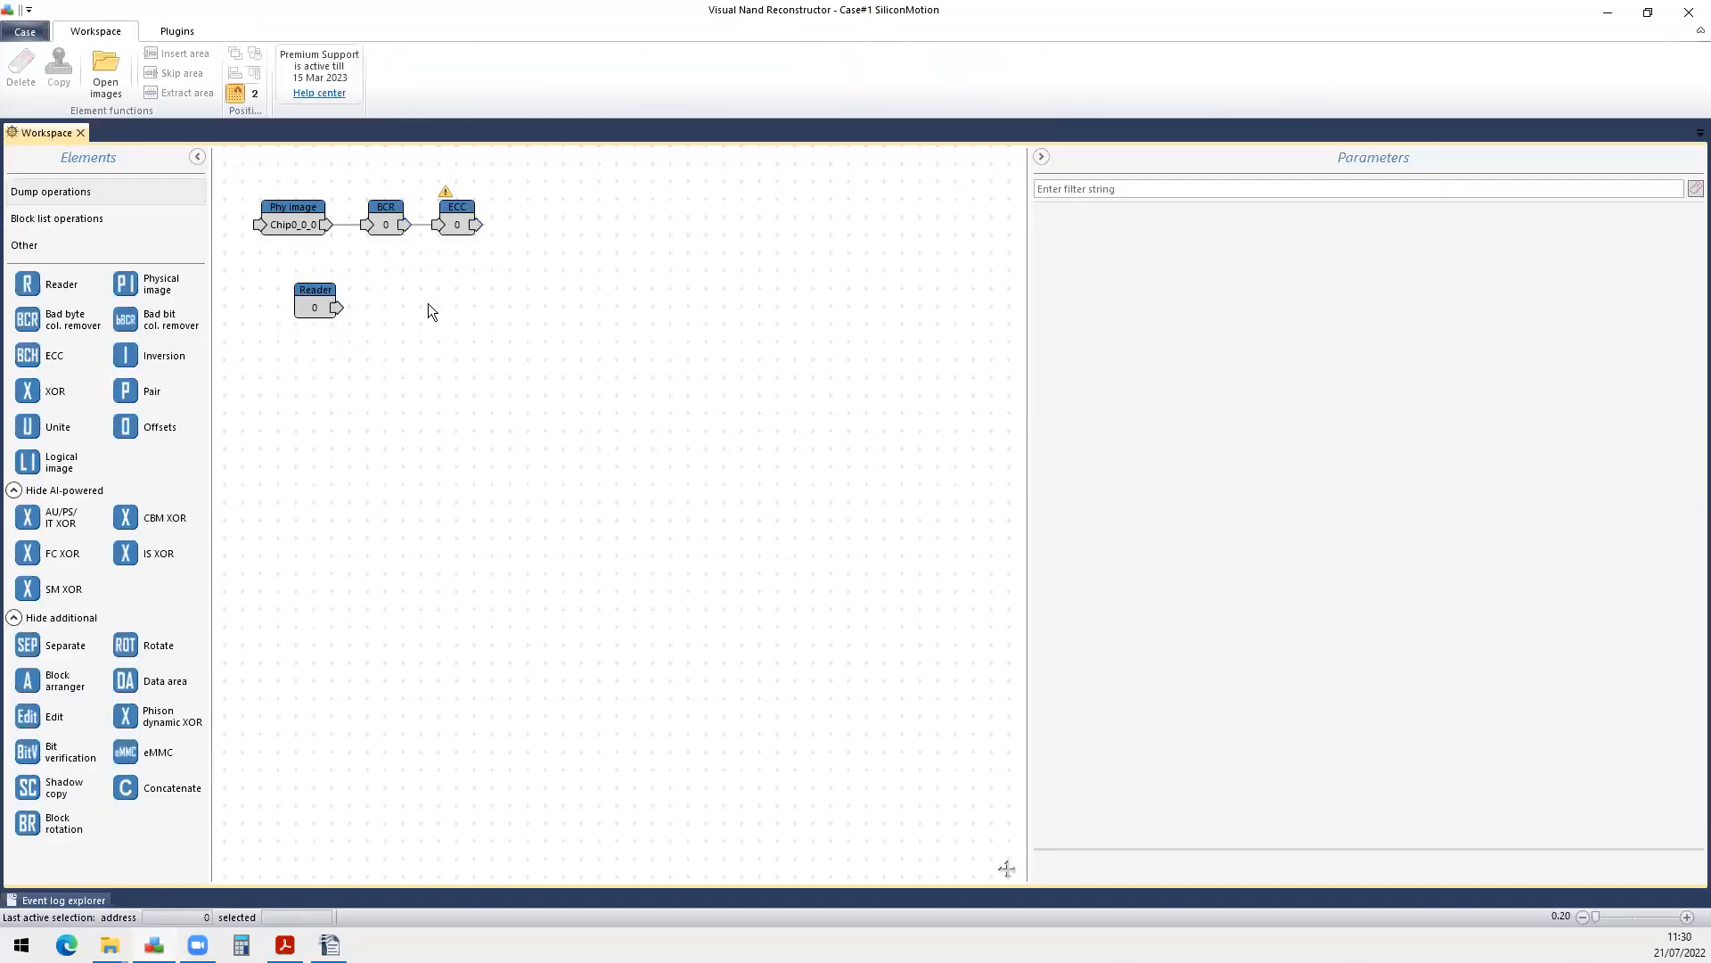
click(459, 223)
drag(313, 301, 281, 271)
click(443, 221)
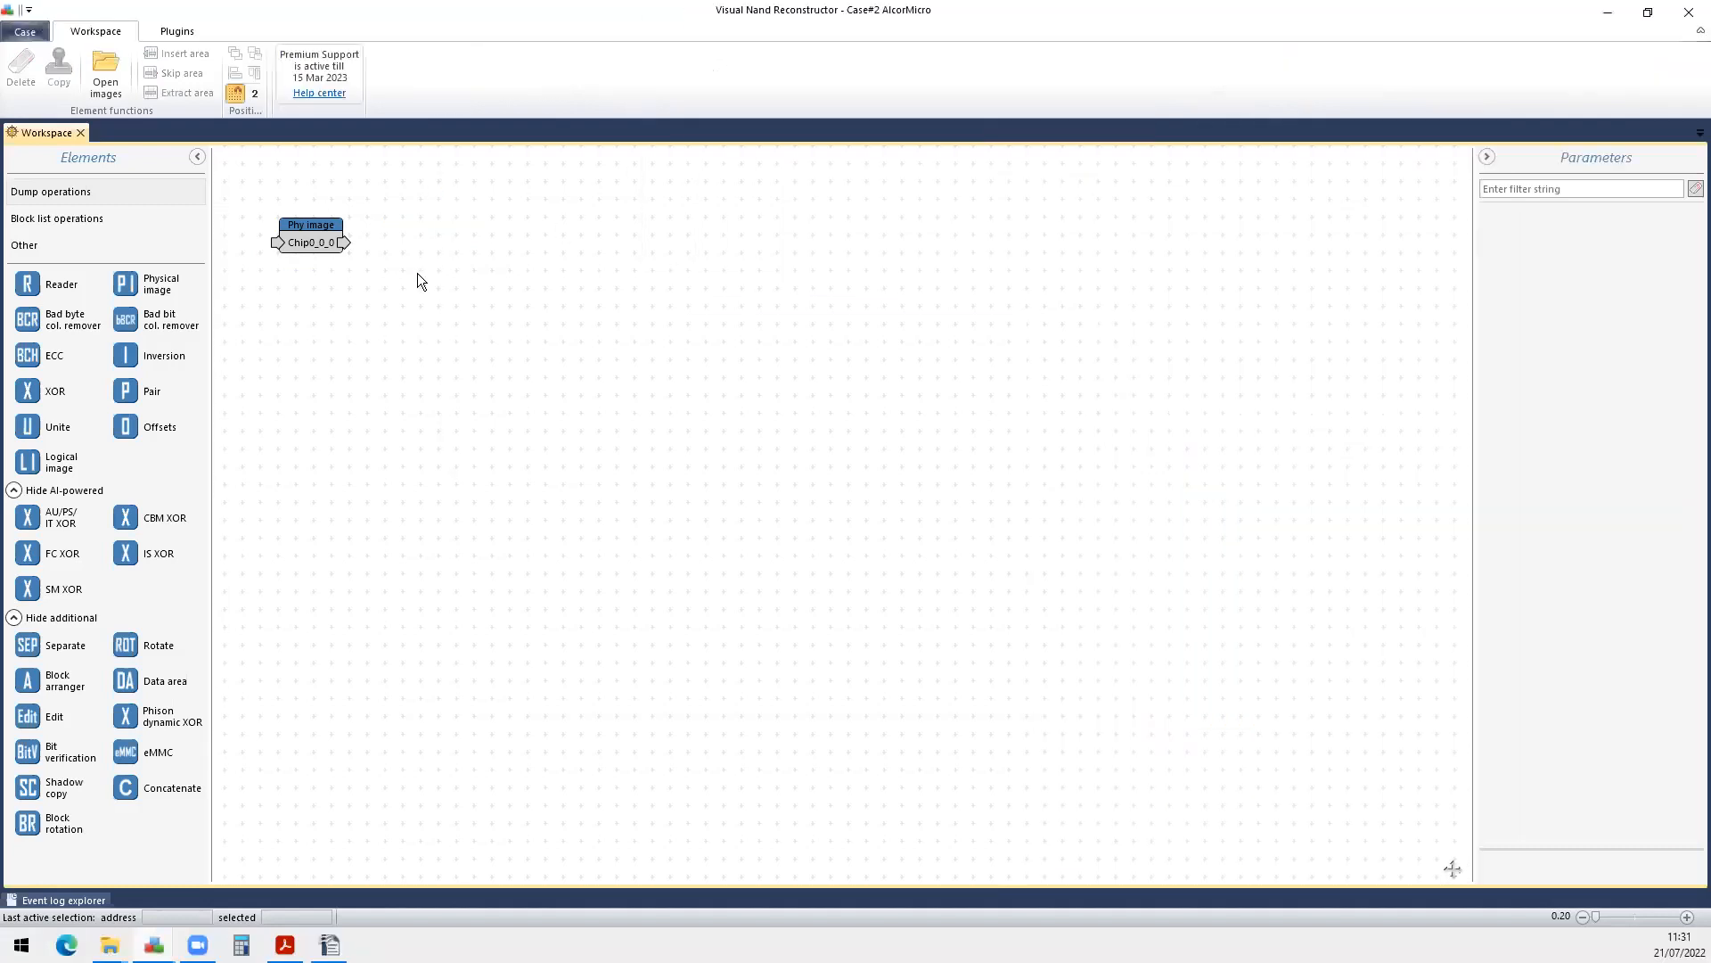
View the Chip0_0_0 dump of the AlcorMicro case as a bitmap and highlight its blocks around a block boundary.
double_click(308, 235)
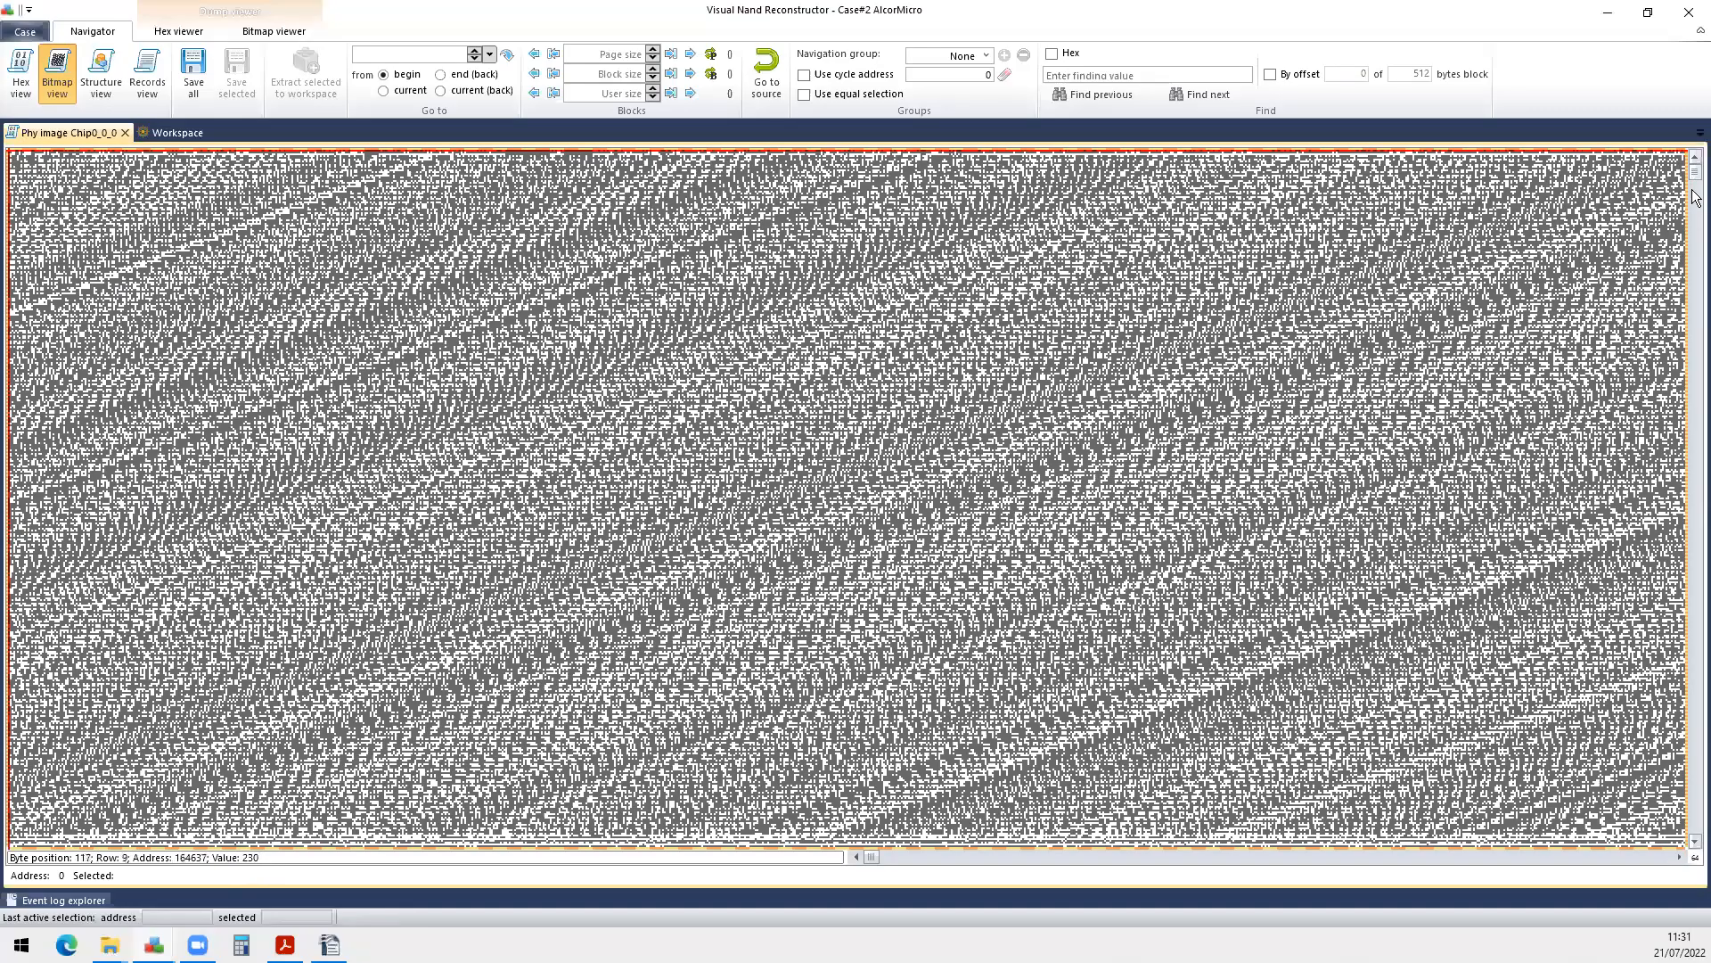
click(1695, 218)
drag(1693, 212, 1692, 232)
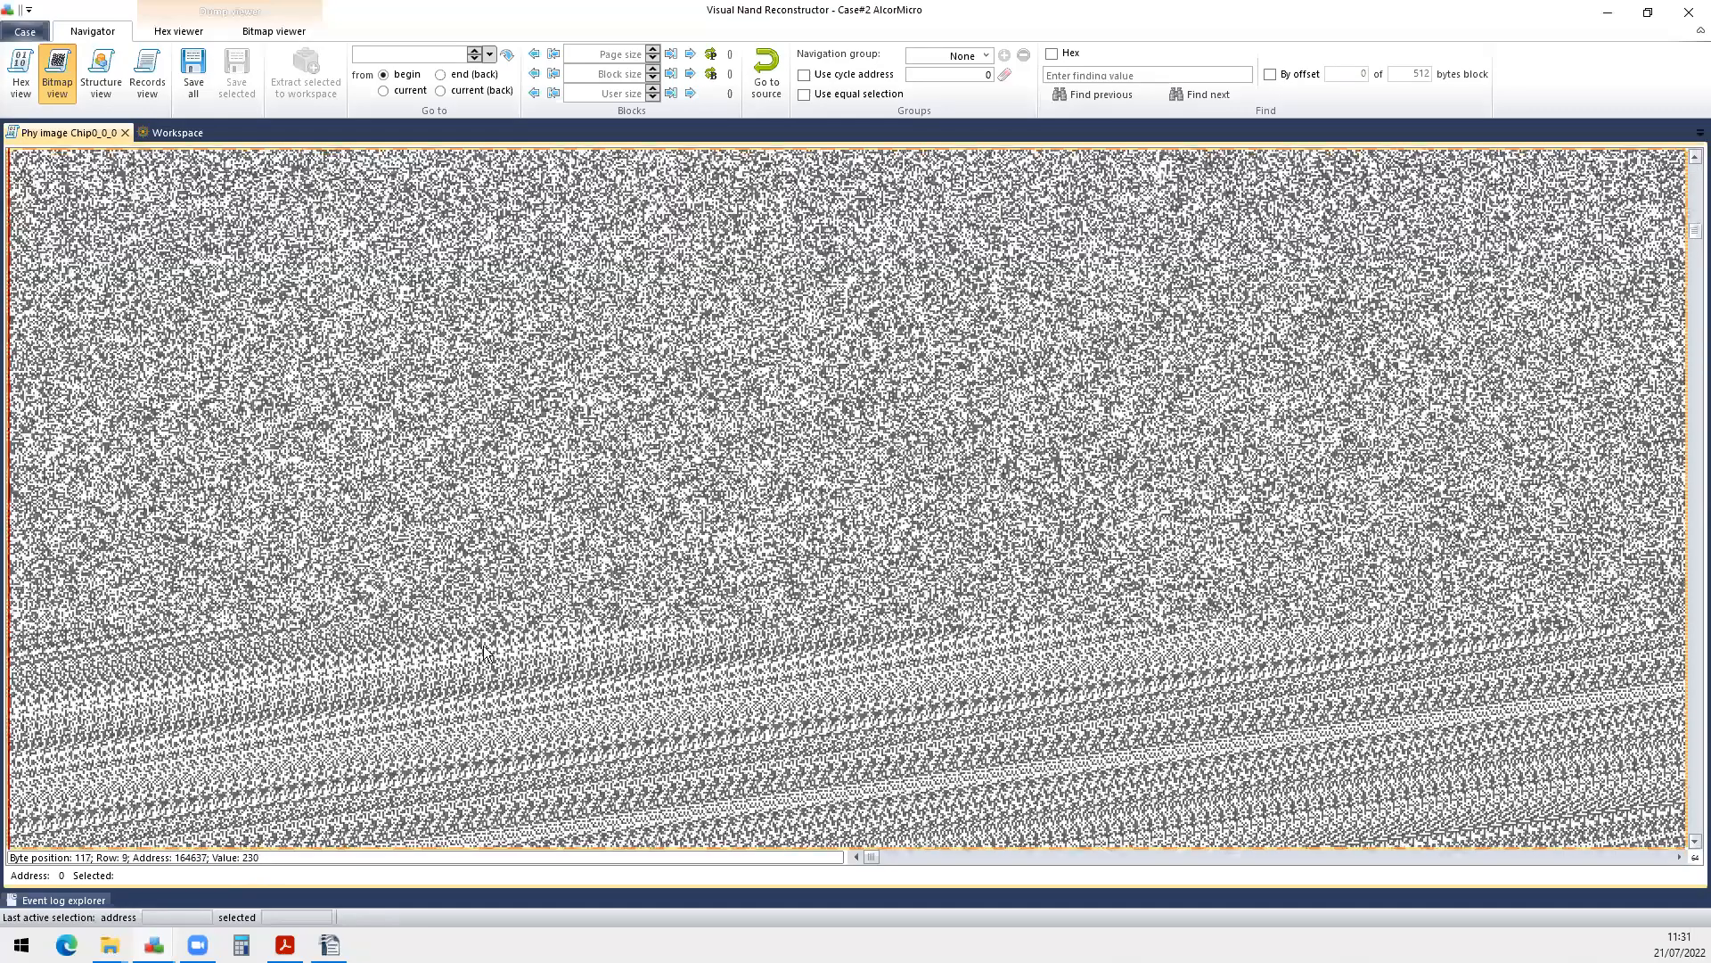
click(274, 31)
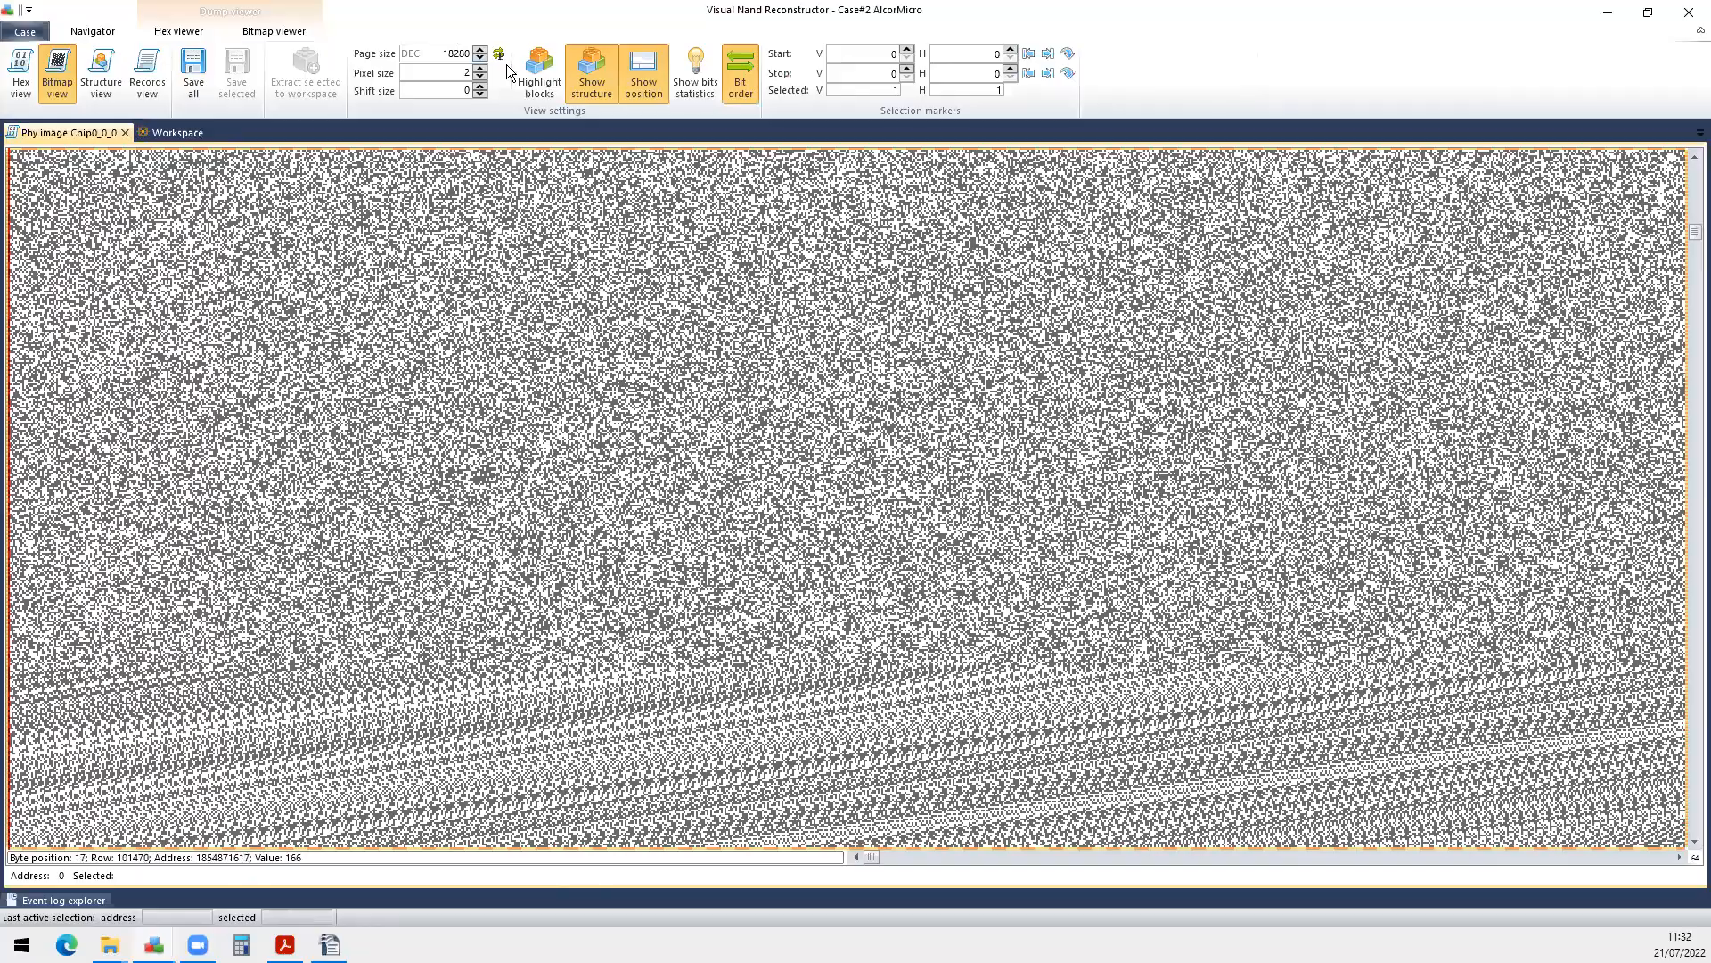
click(539, 73)
scroll(527, 569, up, 2)
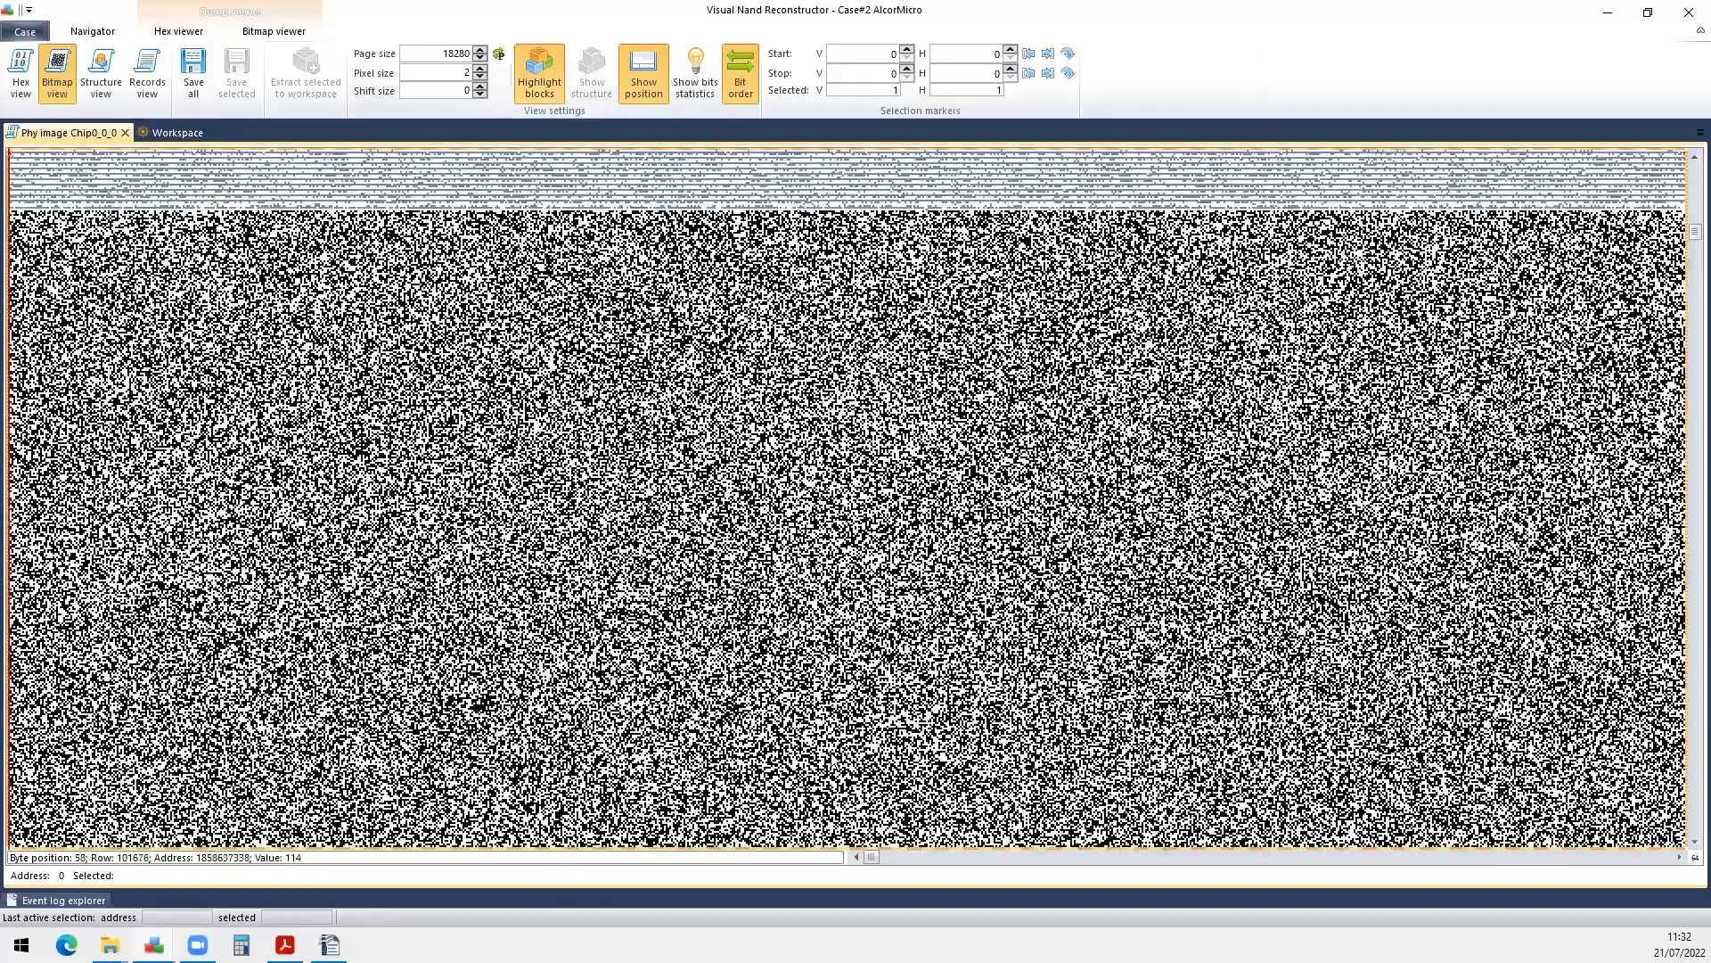
Locate the first service area column along the page, near byte position 1022, in the highlighted blocks.
click(888, 862)
click(888, 861)
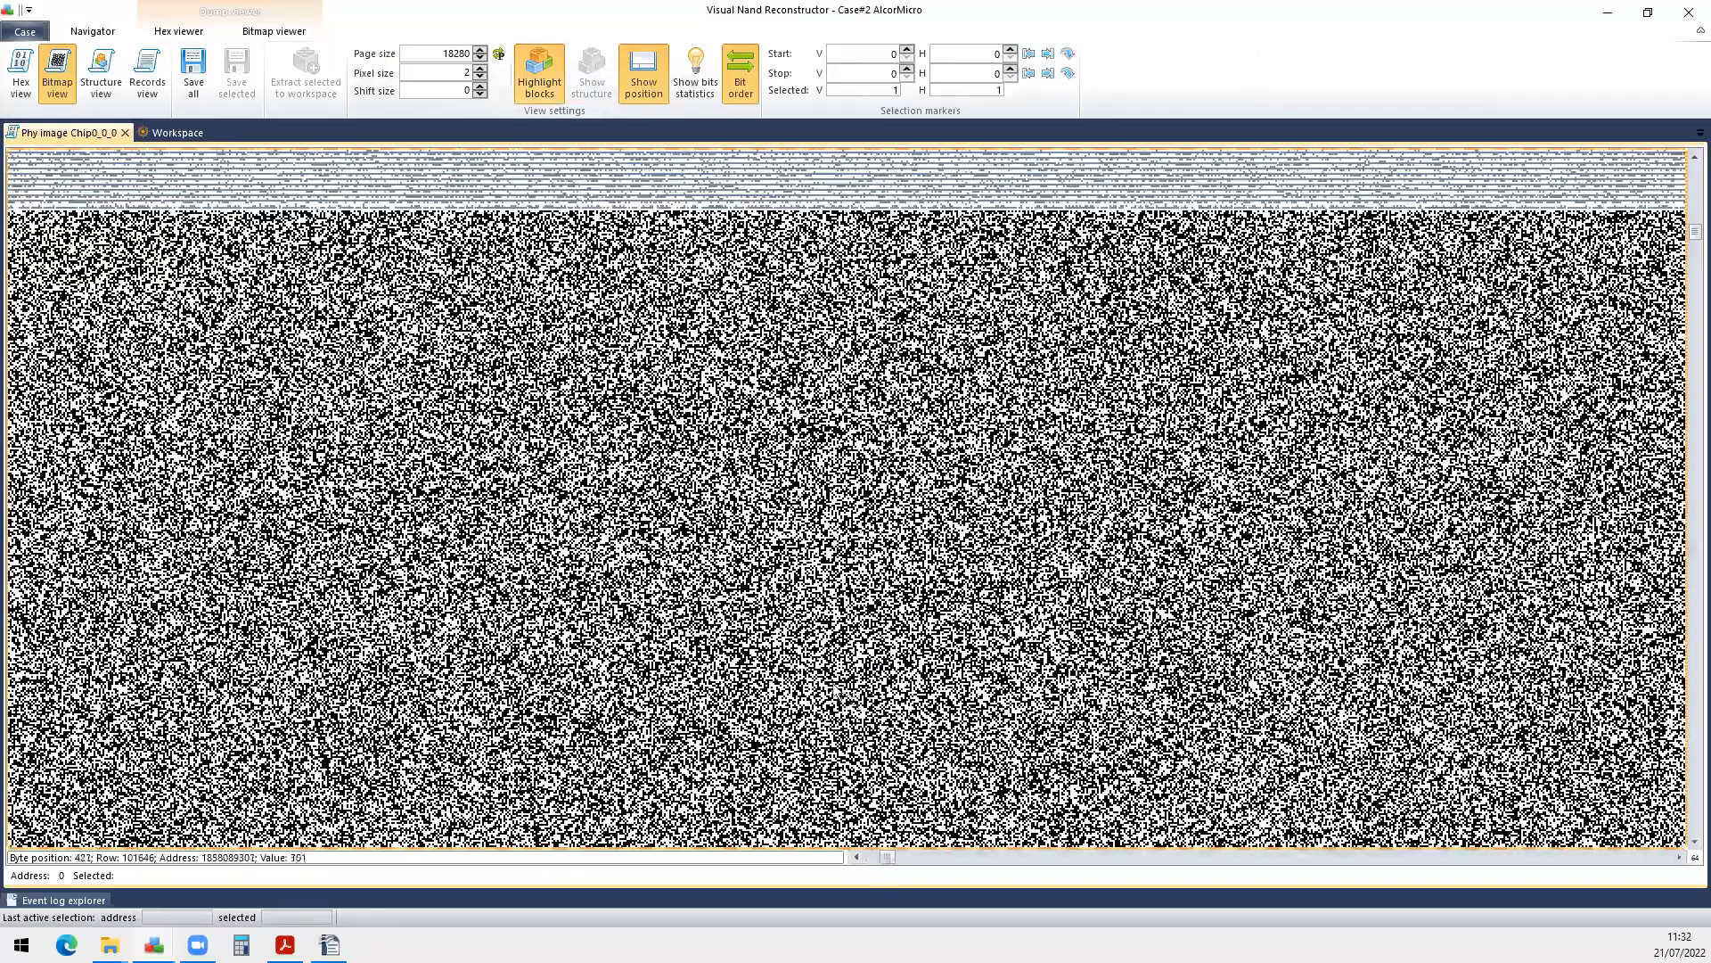
scroll(825, 681, down, 2)
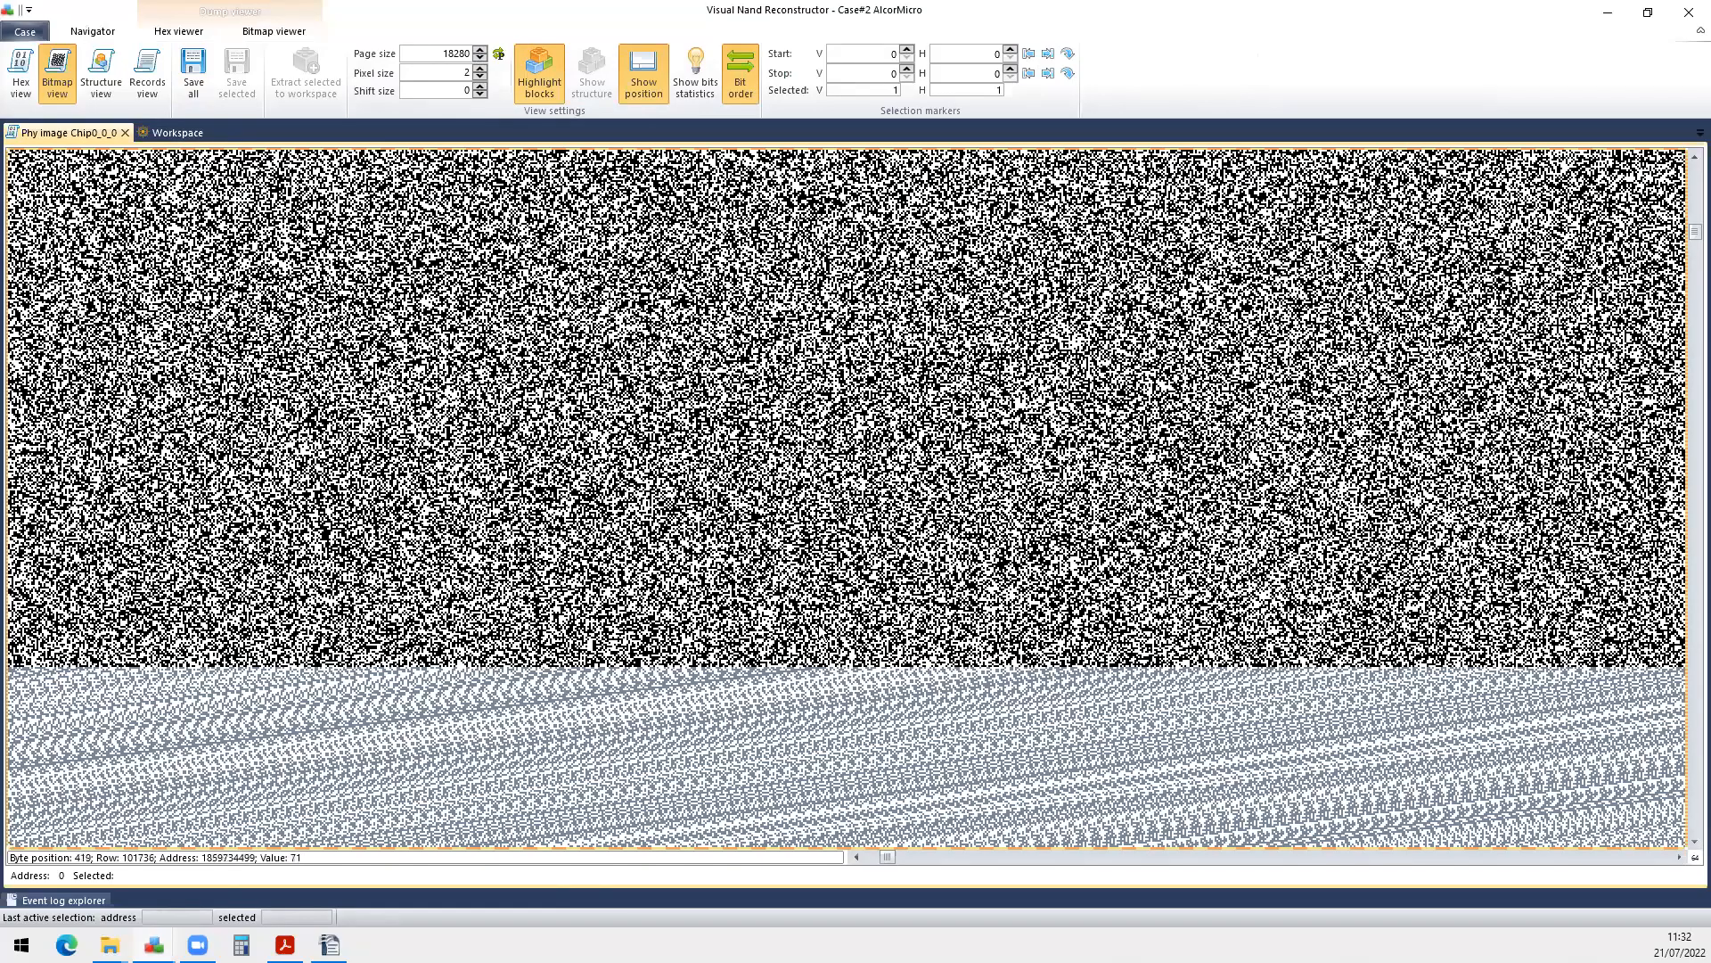
scroll(819, 627, right, 5)
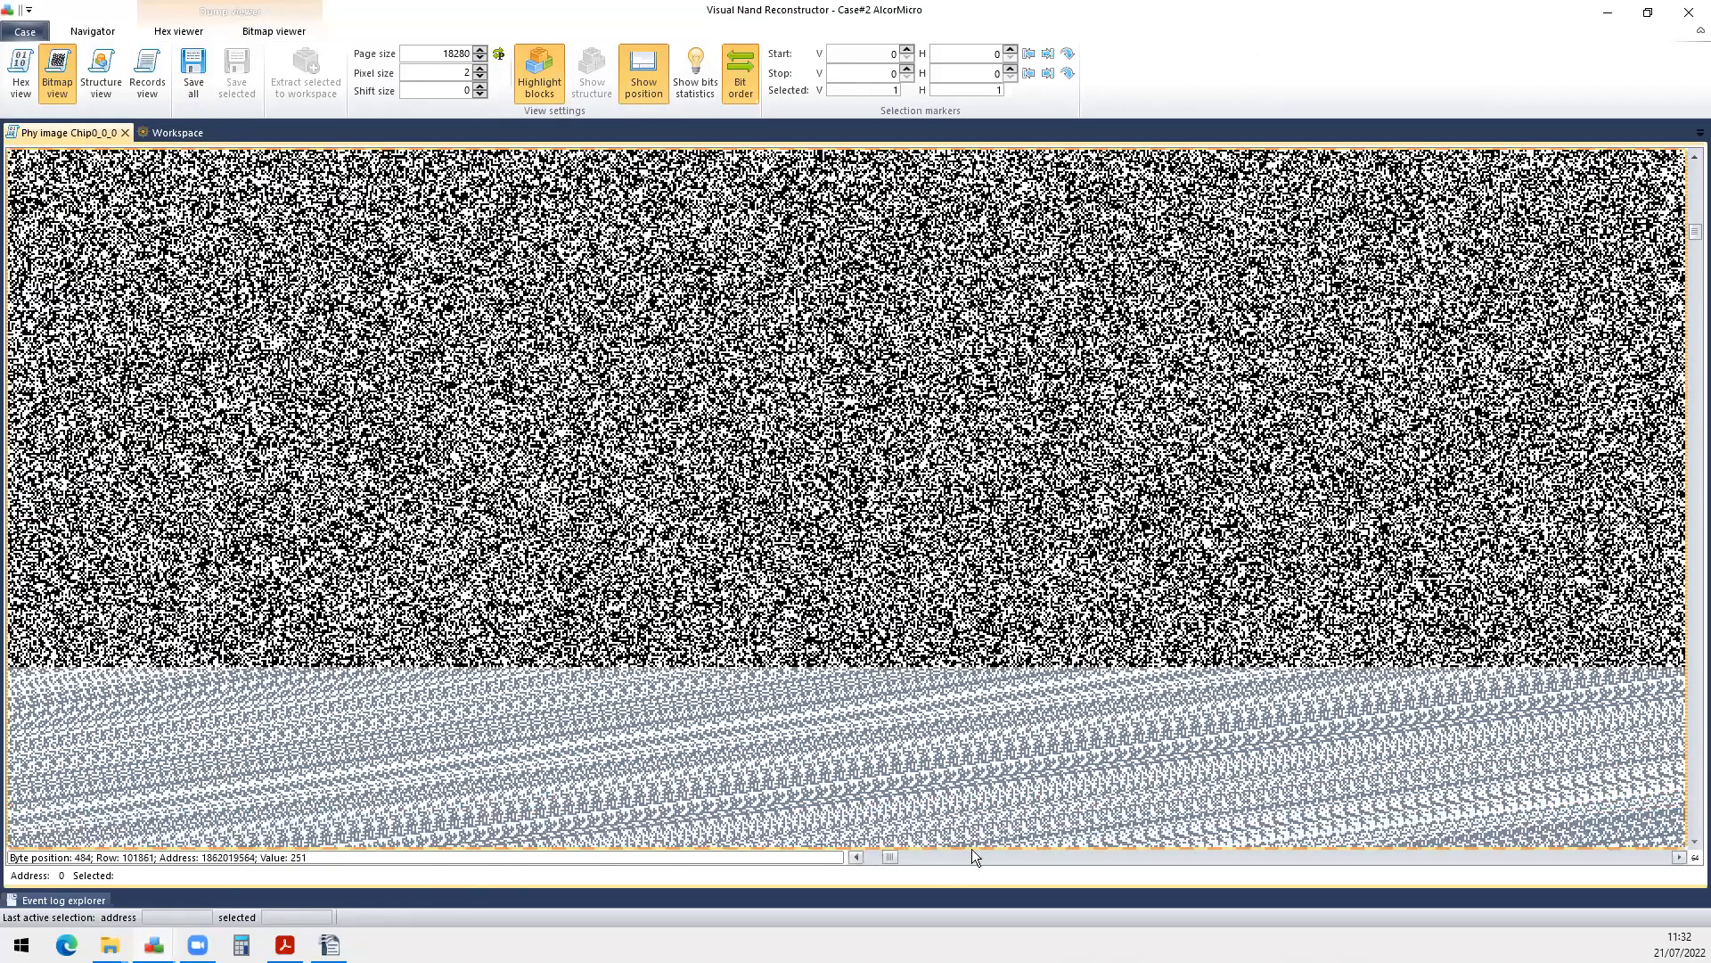
click(971, 854)
click(971, 855)
click(971, 856)
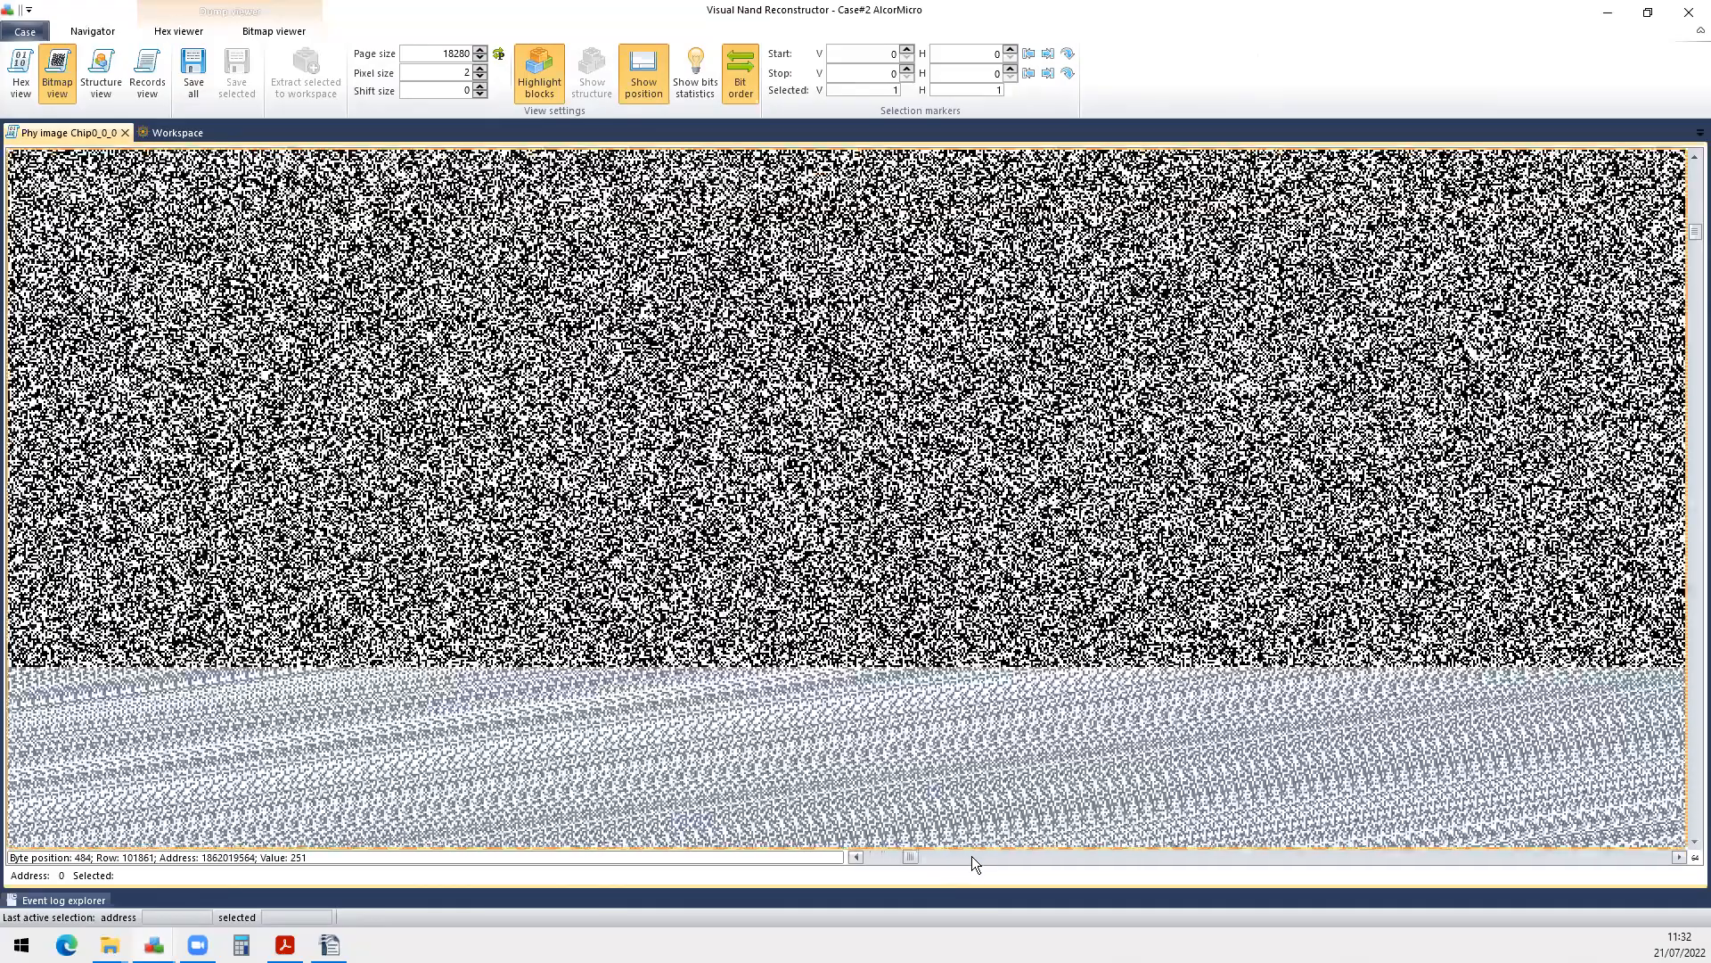
click(971, 855)
scroll(562, 553, left, 1)
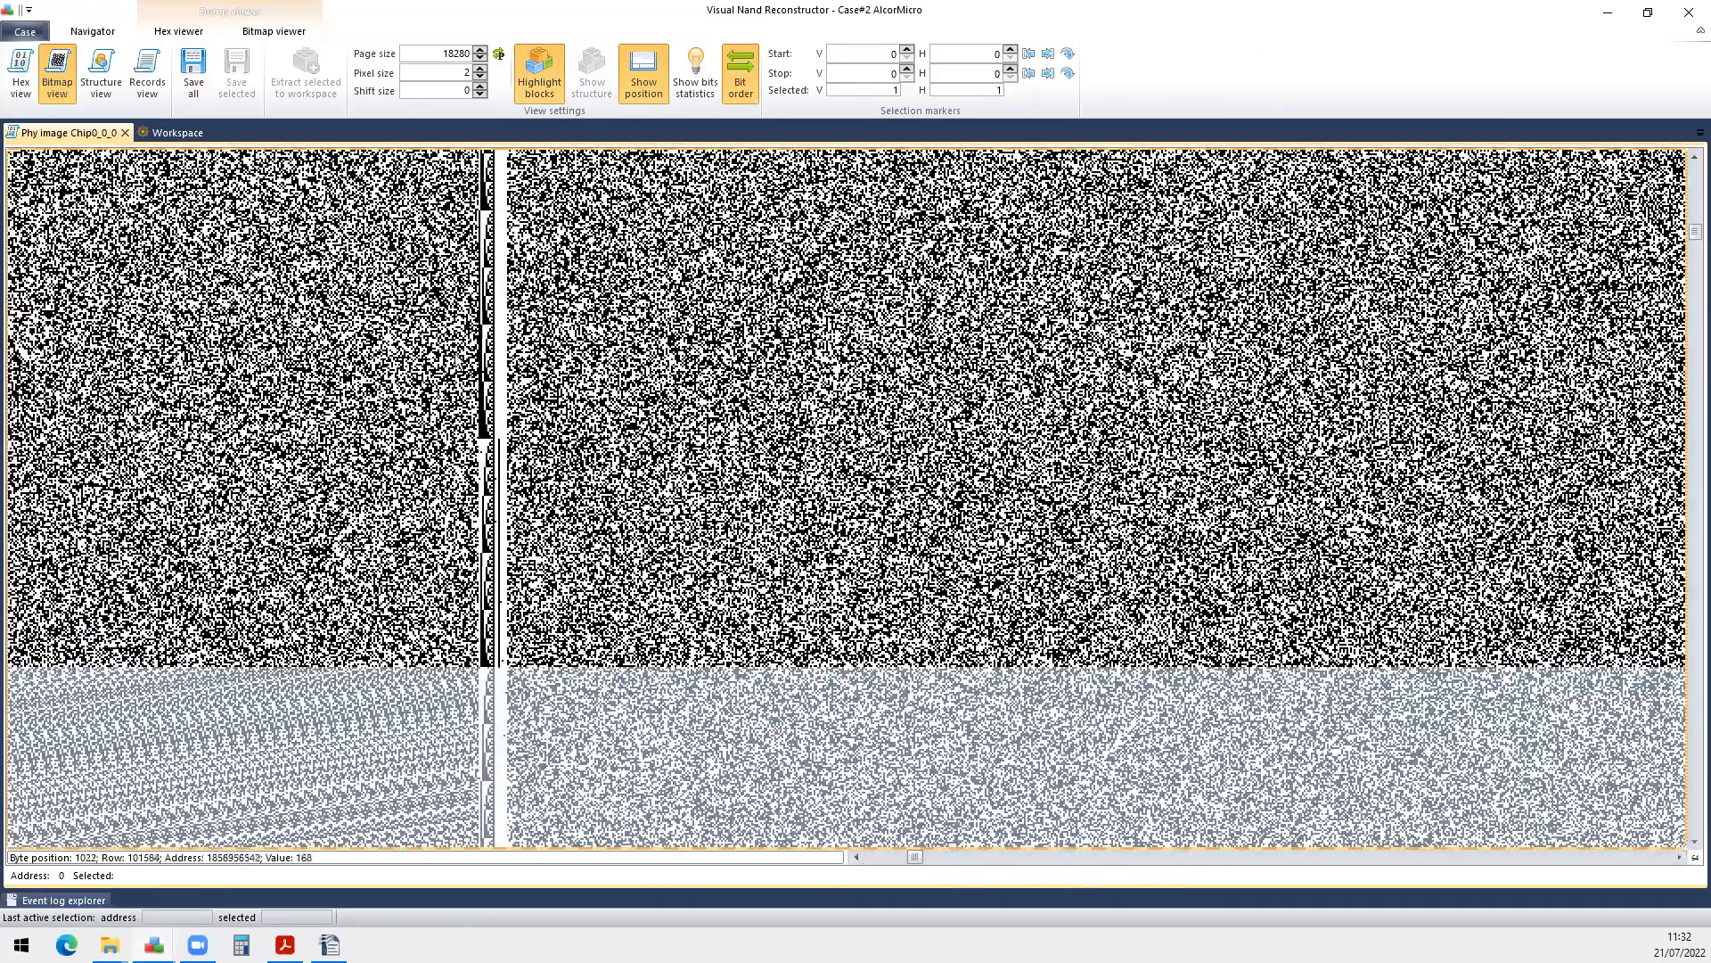
Reduce the bitmap's pixel size to 1 and compare the first service area's alignment in the two neighbouring blocks.
scroll(416, 351, down, 1)
click(429, 317)
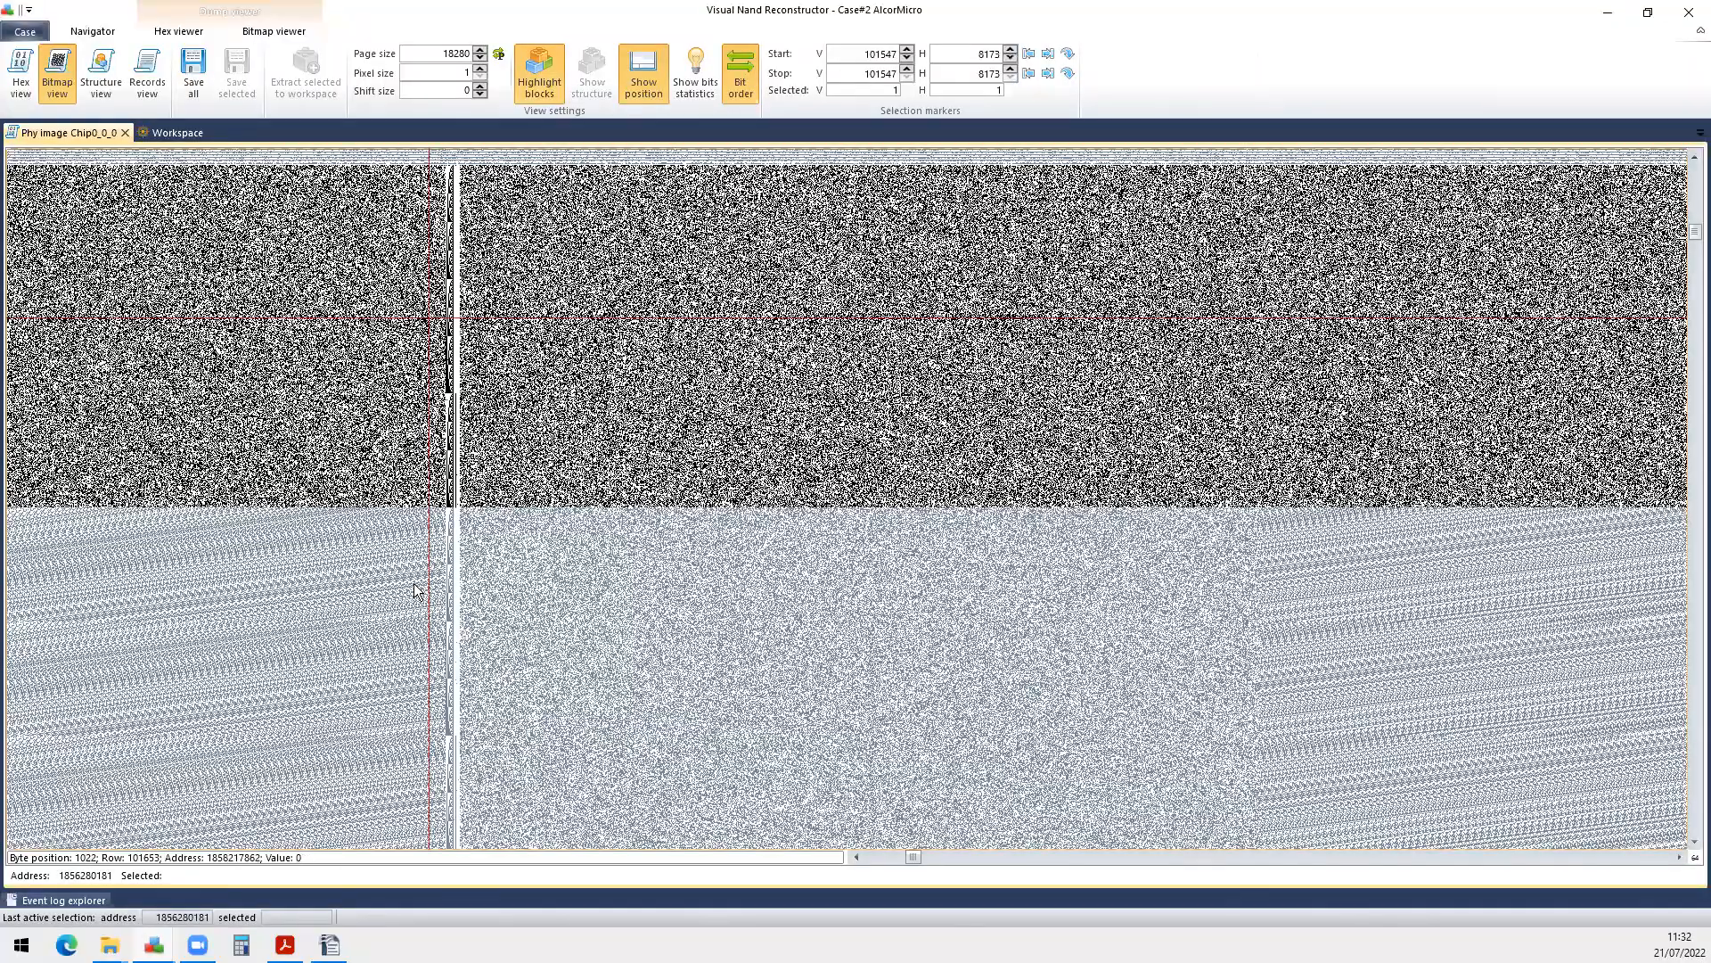
scroll(416, 591, down, 1)
scroll(392, 481, down, 1)
click(432, 291)
click(339, 493)
scroll(338, 493, up, 1)
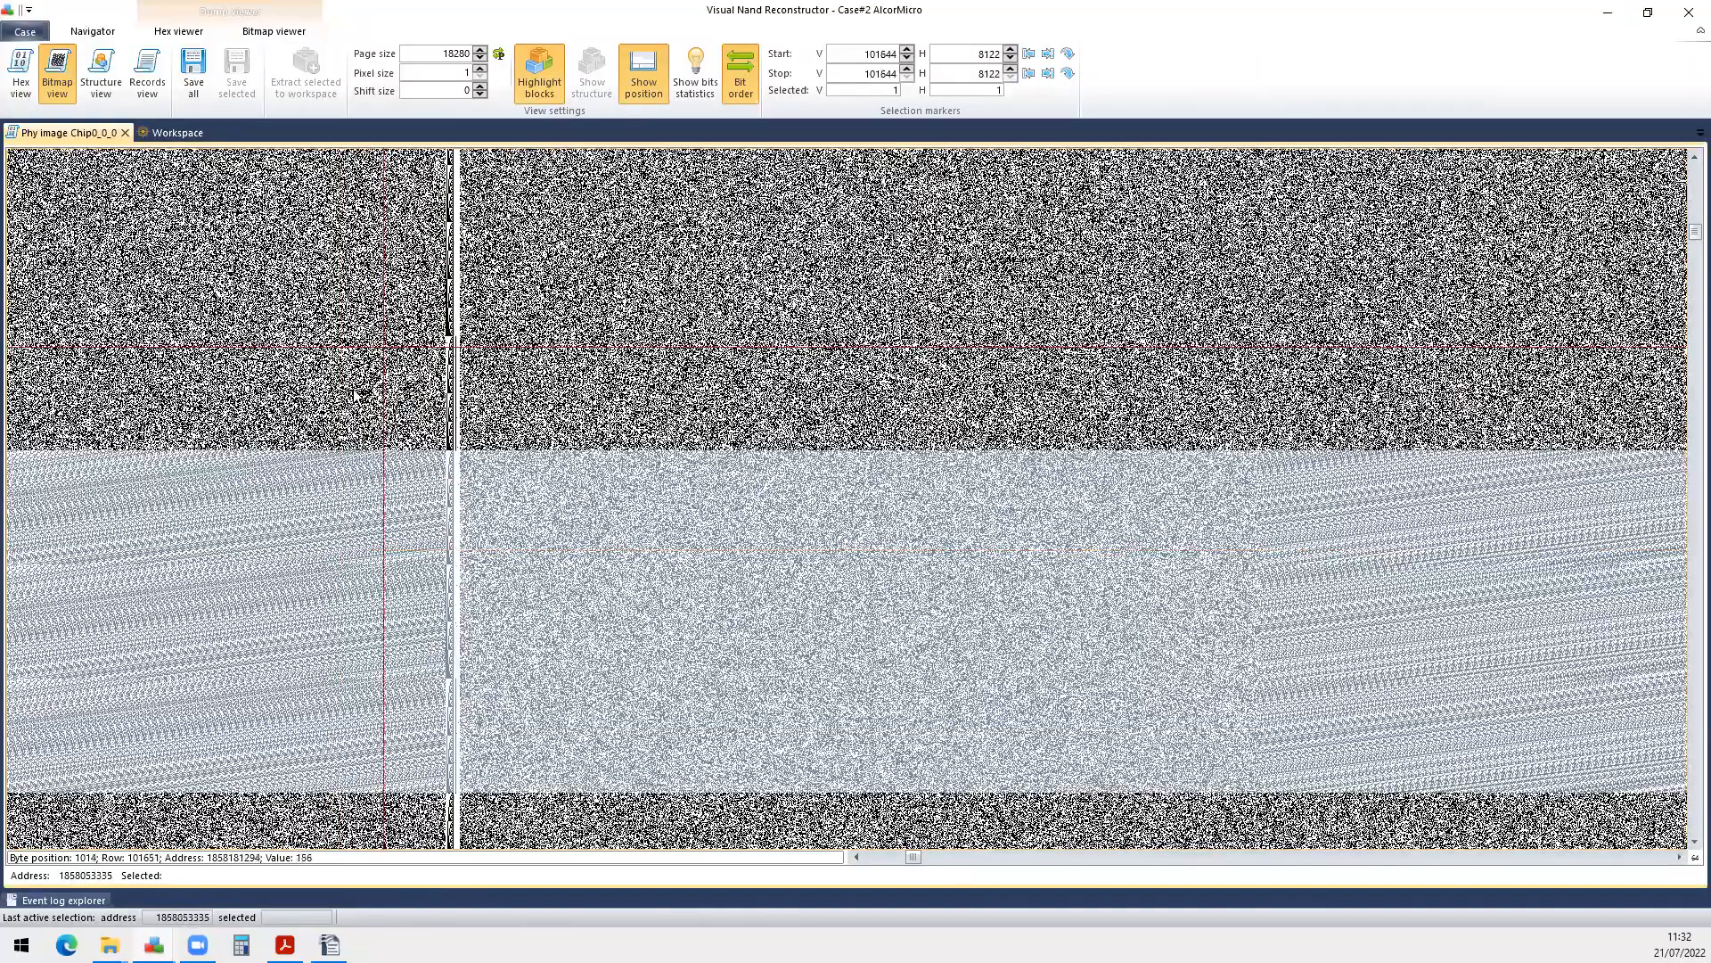
click(254, 515)
click(303, 351)
click(273, 305)
click(222, 517)
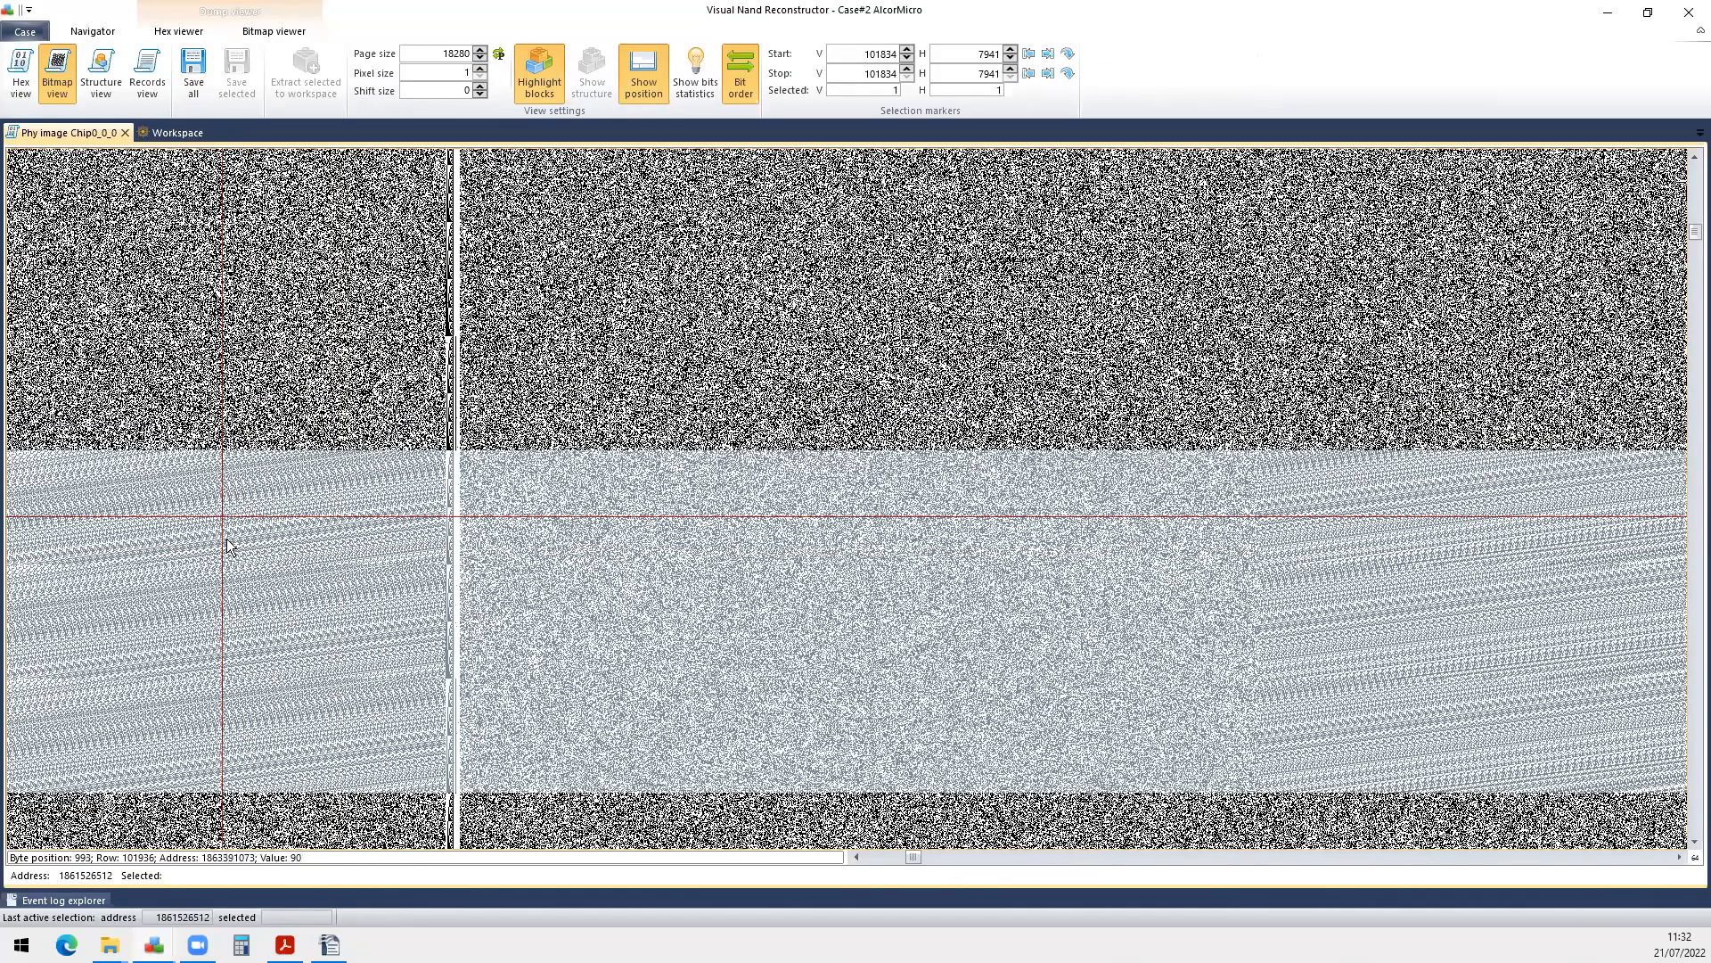
click(255, 373)
click(206, 594)
click(264, 575)
Compare the position of the service area near the page end, around byte 16974, between the two neighbouring blocks.
drag(911, 858, 1614, 870)
click(924, 537)
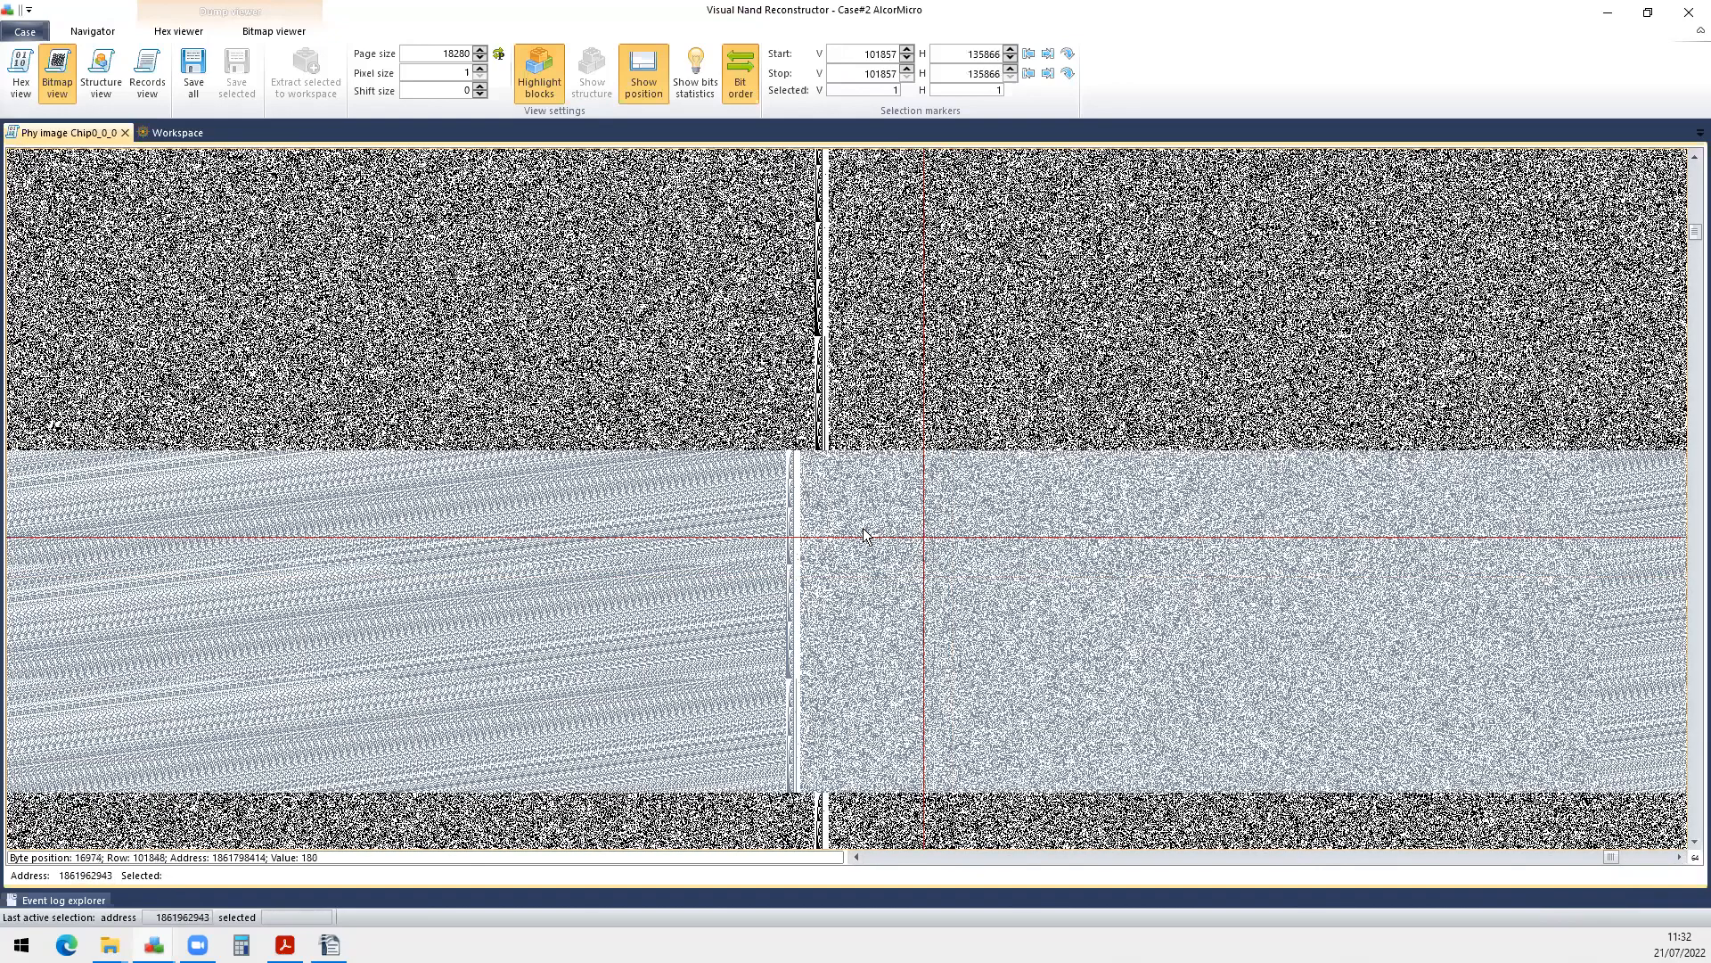
click(876, 500)
click(846, 423)
click(856, 503)
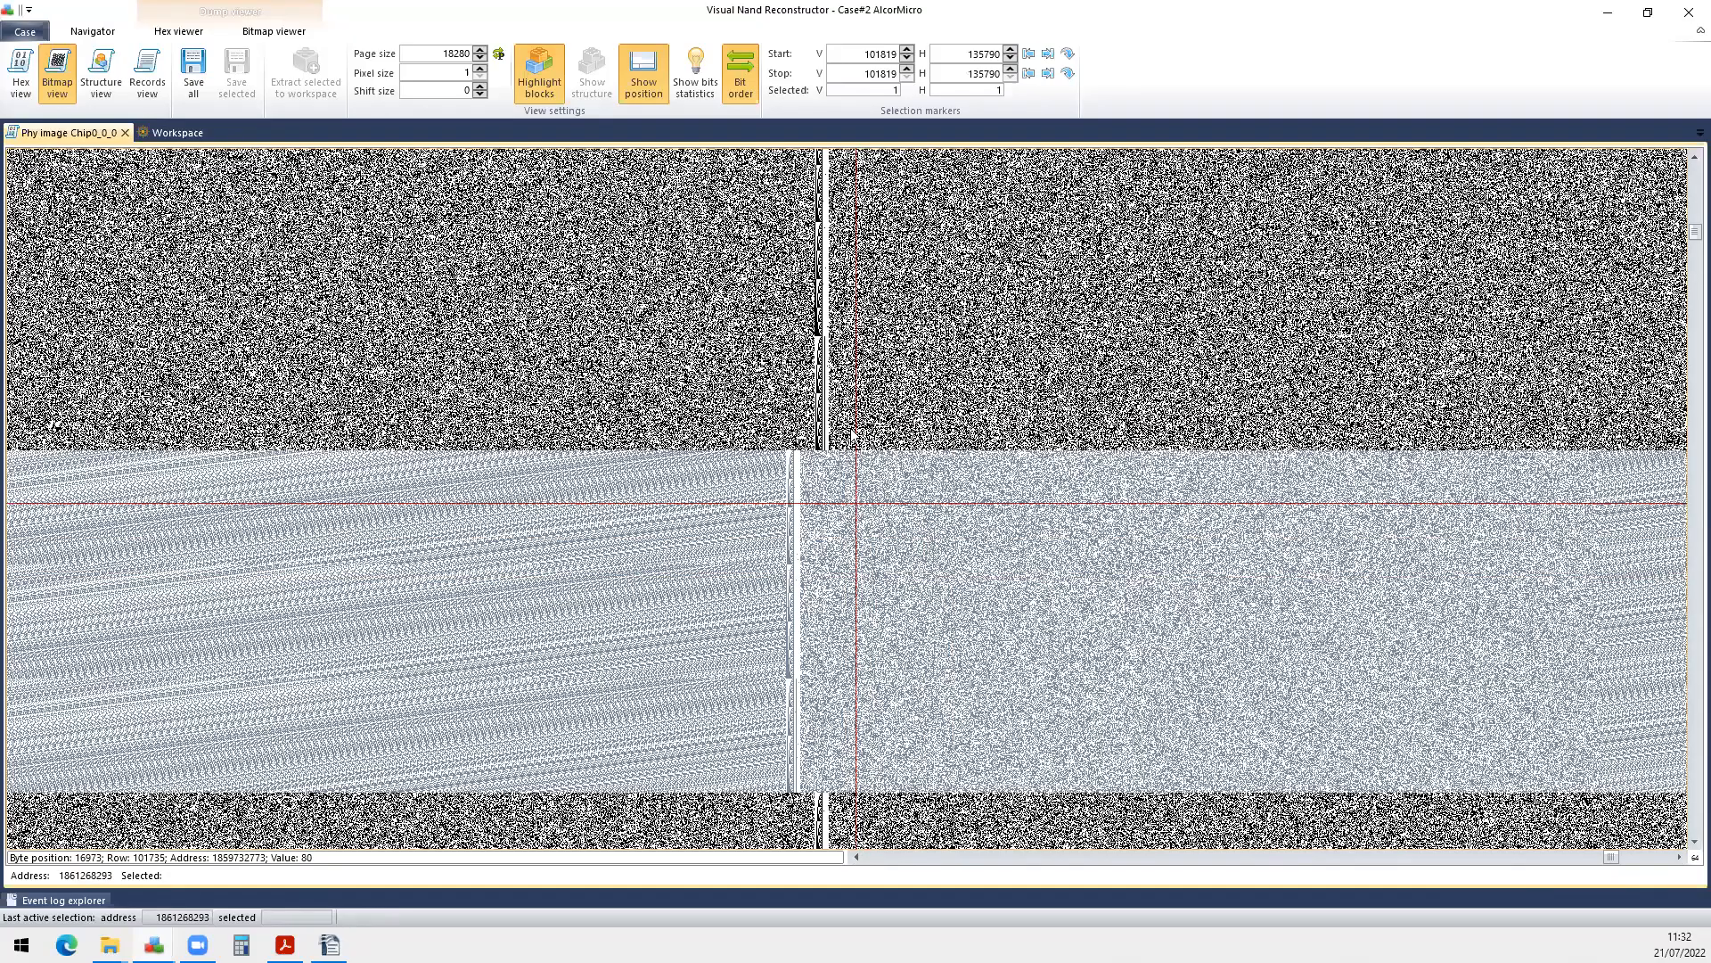
click(926, 491)
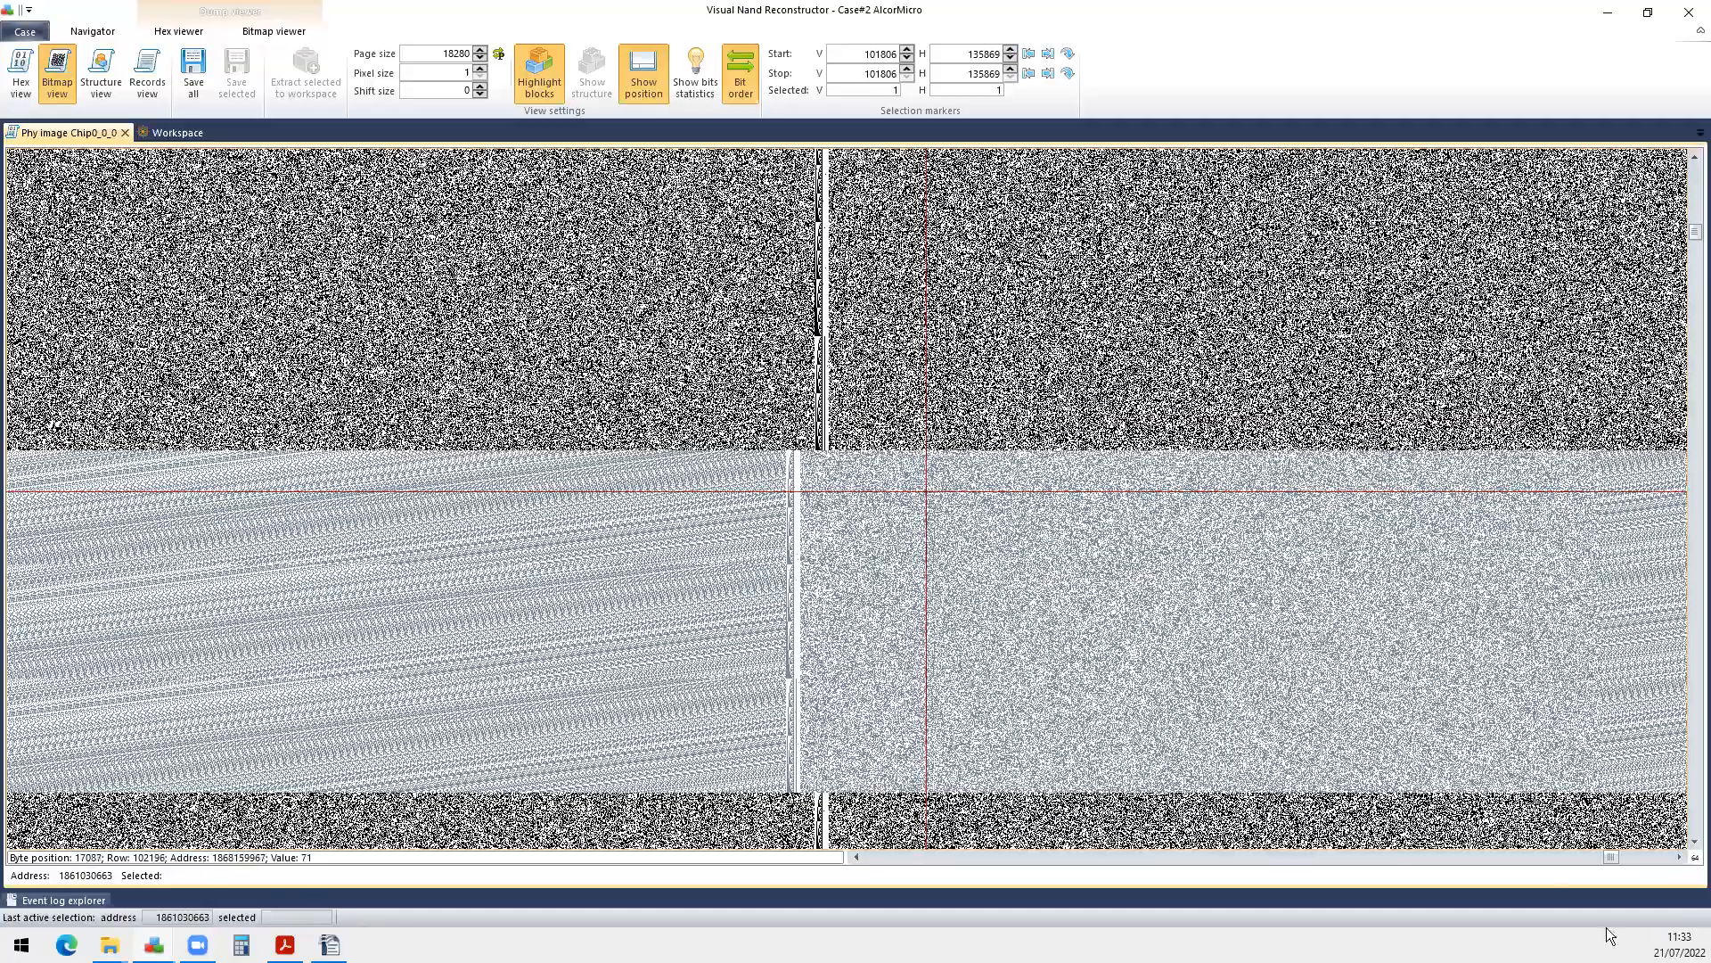
Examine the data pattern in the middle of the page, around byte positions 9600 to 11000, for bad columns.
drag(1608, 858, 1351, 856)
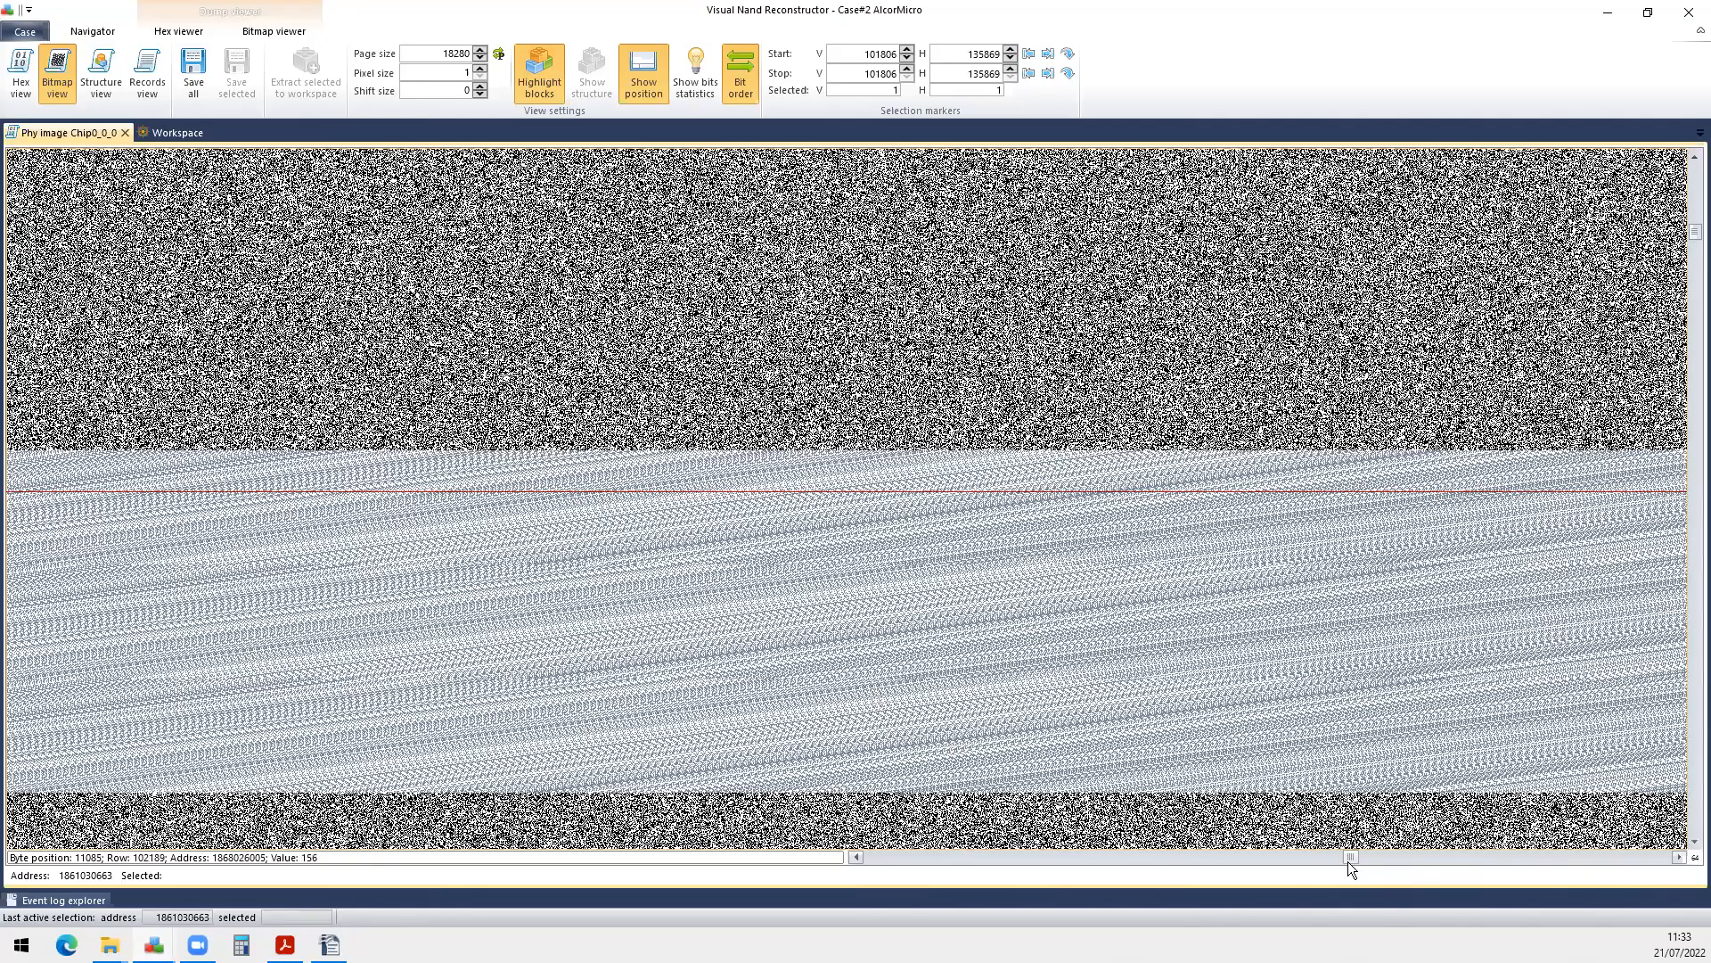
drag(1349, 857, 1335, 861)
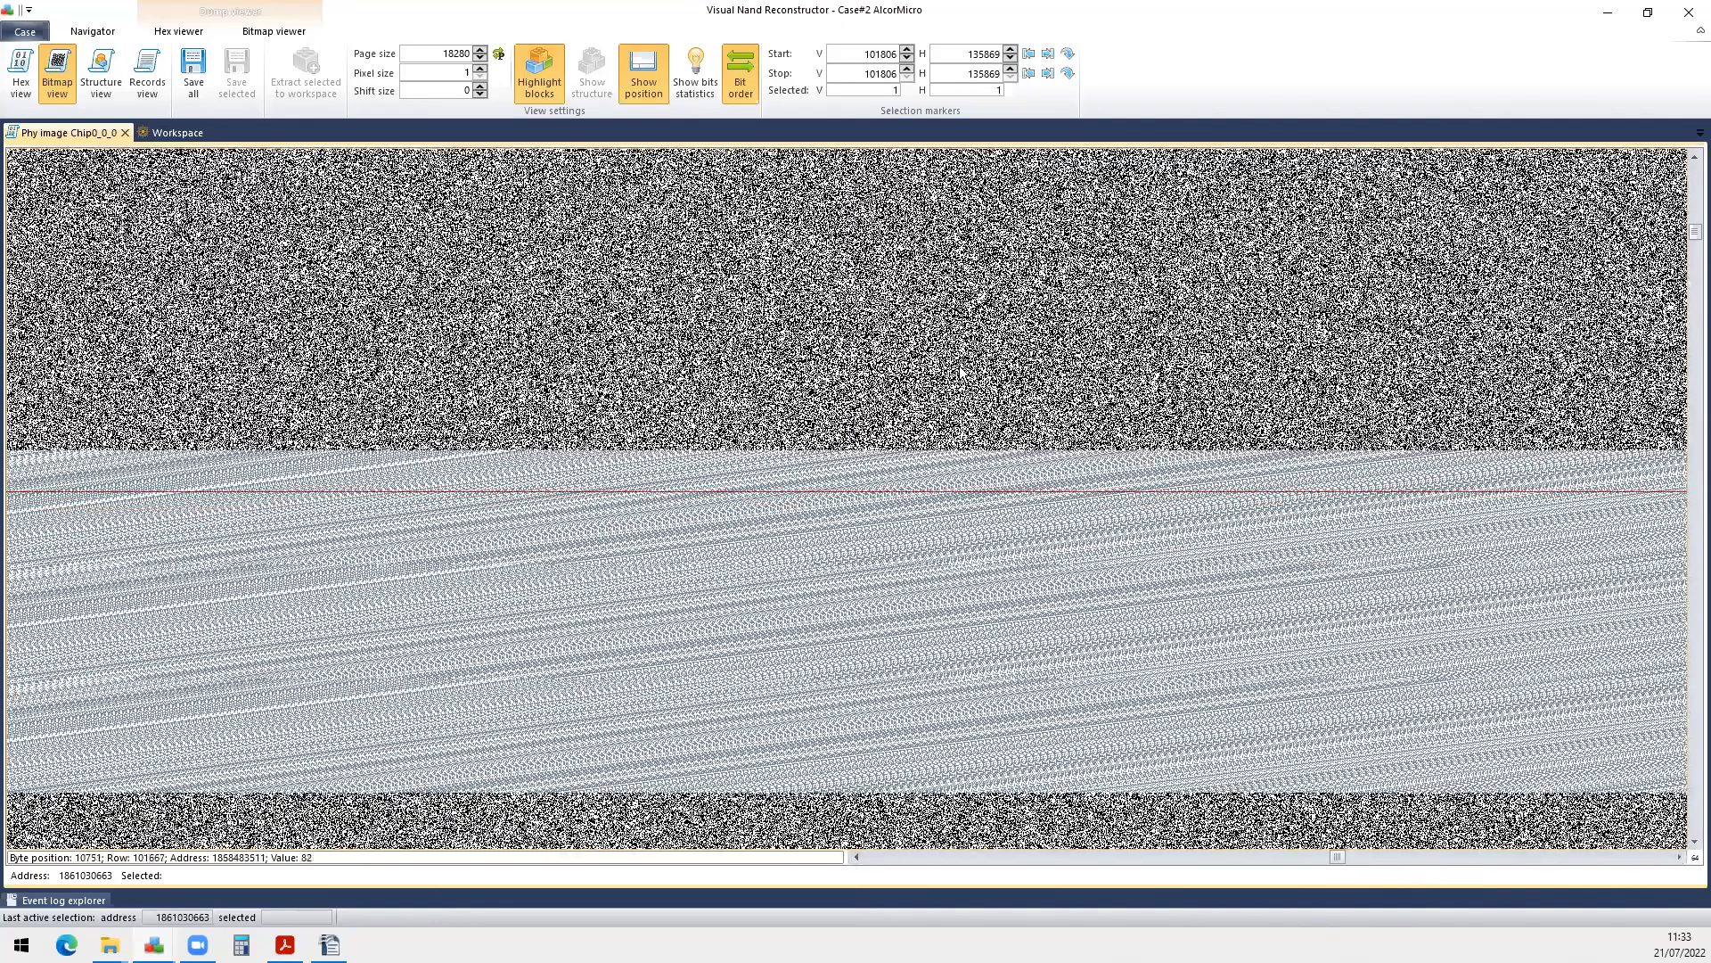
click(793, 309)
click(611, 532)
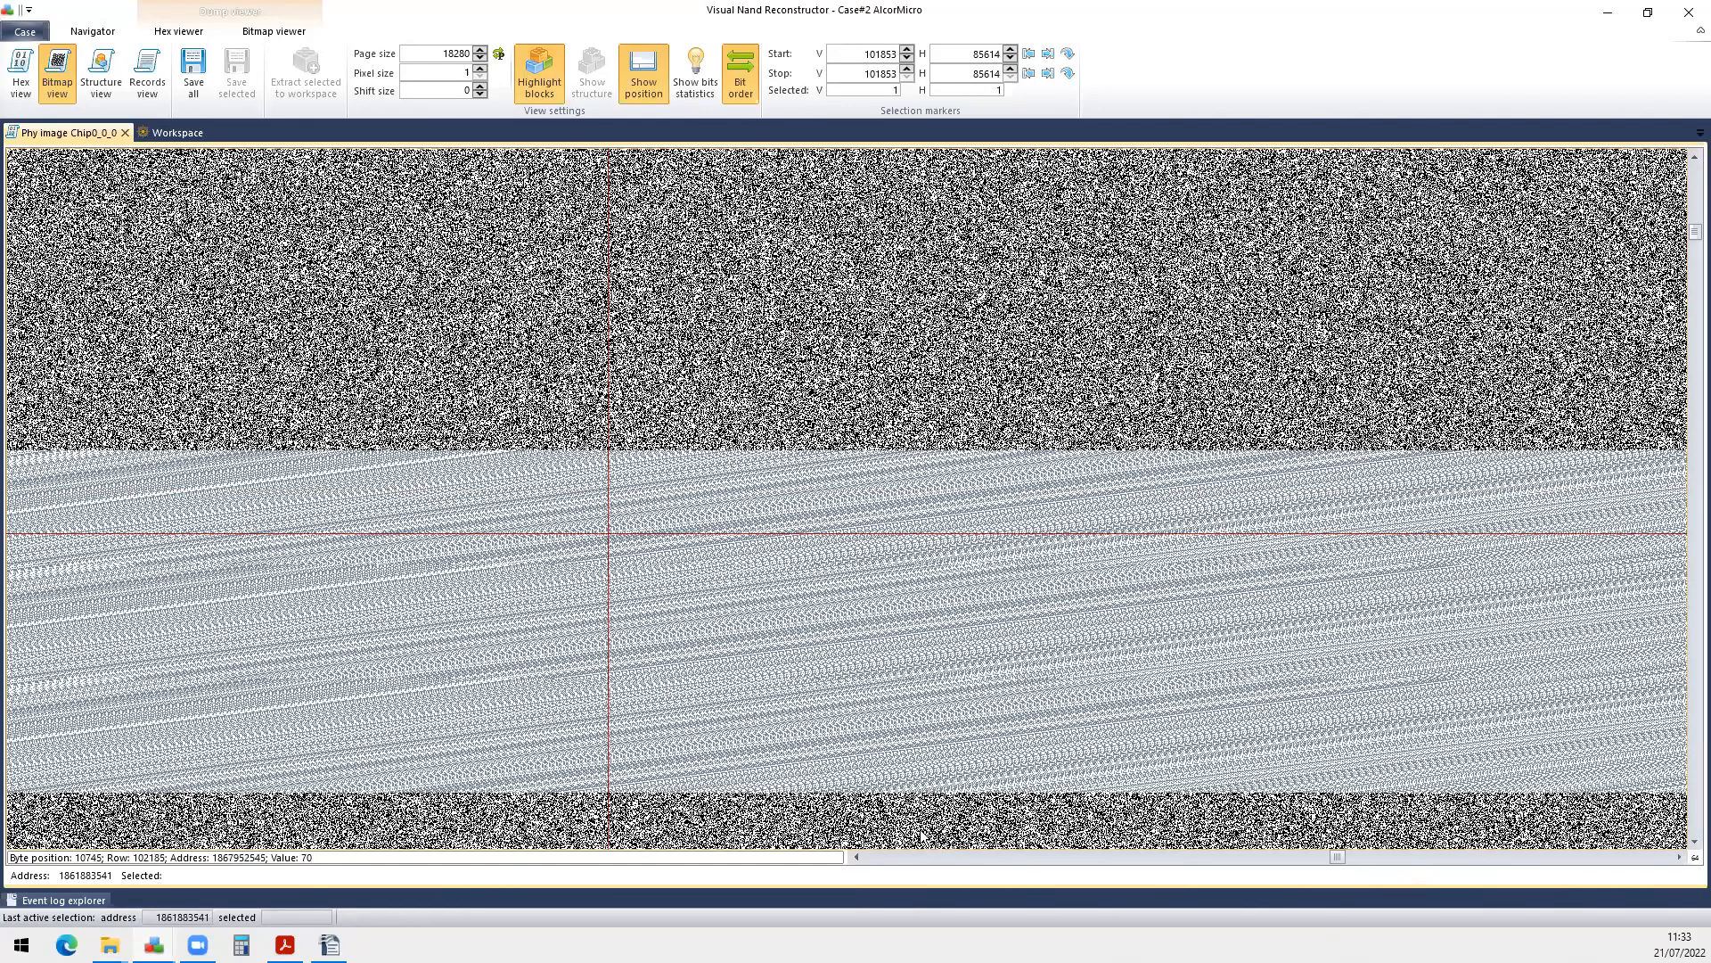
click(727, 597)
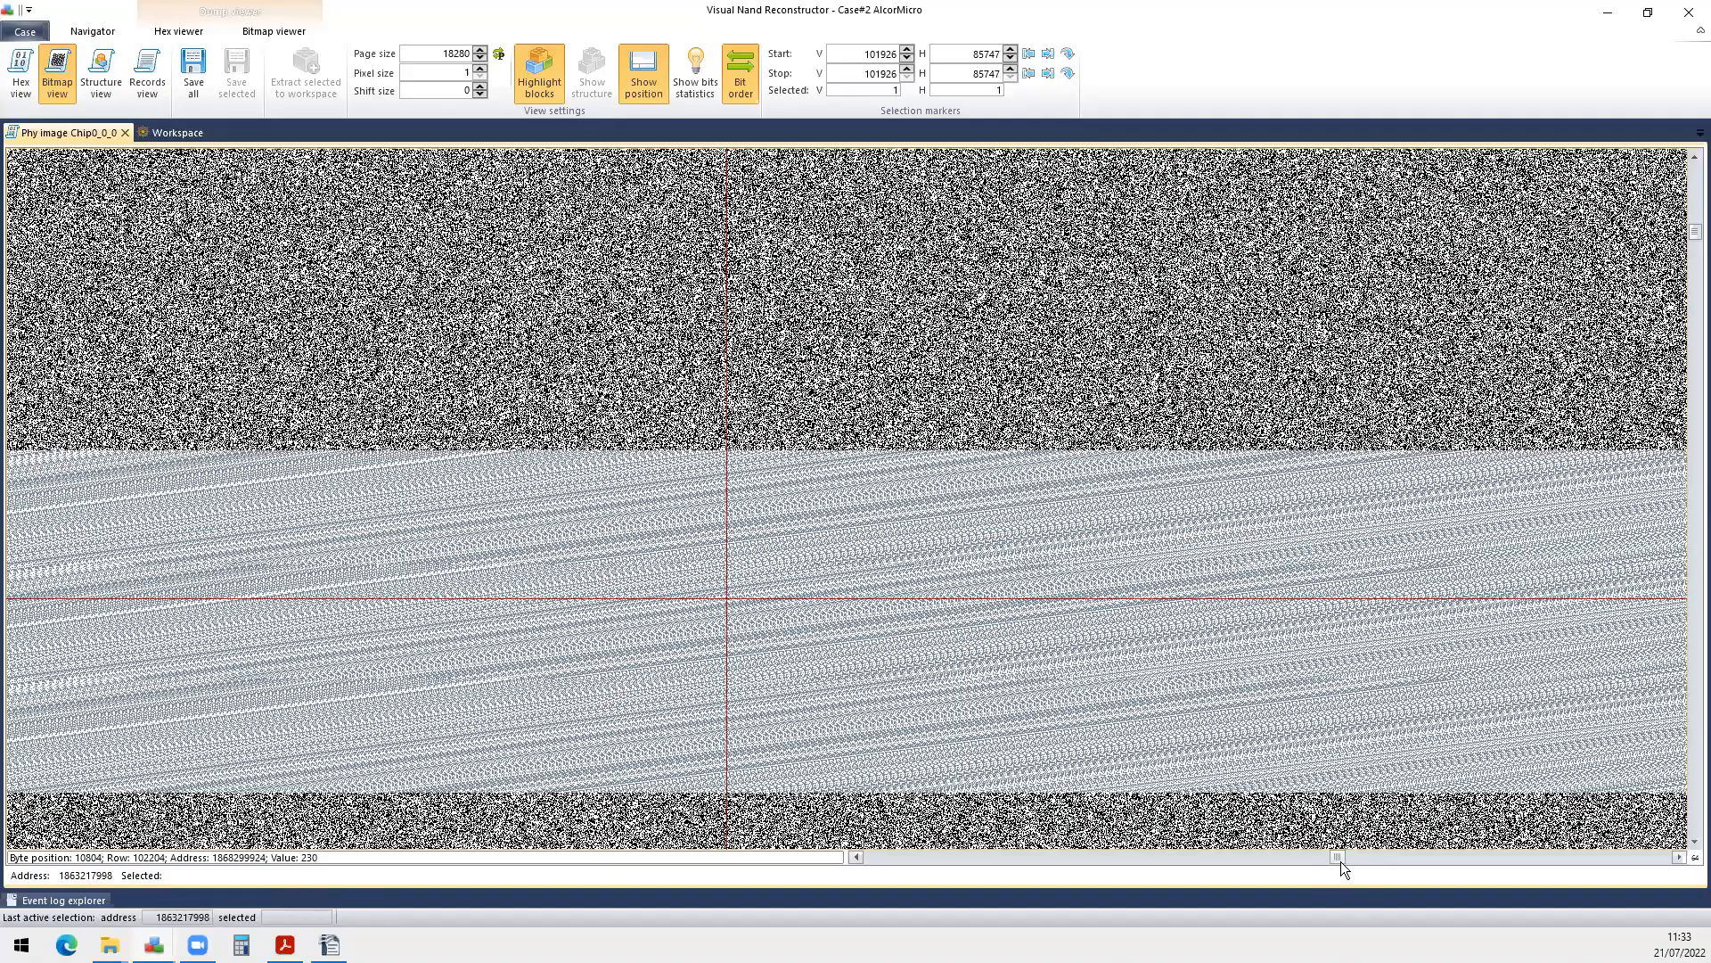
drag(1335, 858, 1284, 860)
click(315, 527)
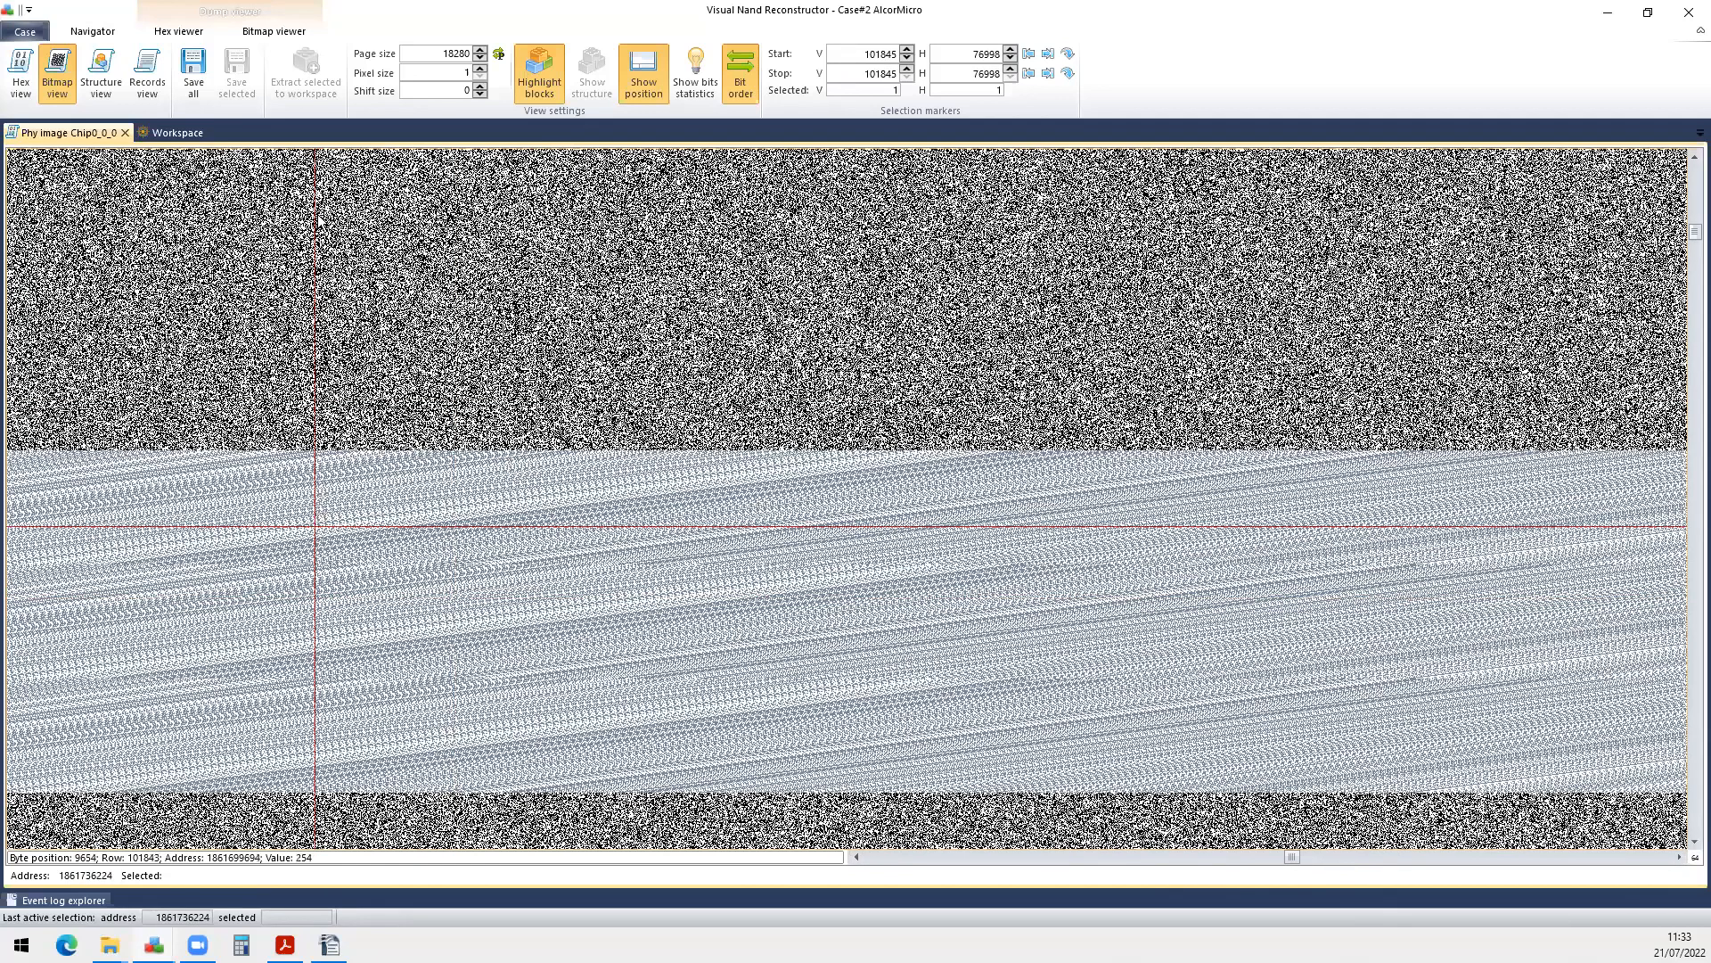
Close the dump's bitmap view, add a Bad byte column remover element and connect it to the Chip0_0_0 physical image.
middle_click(86, 127)
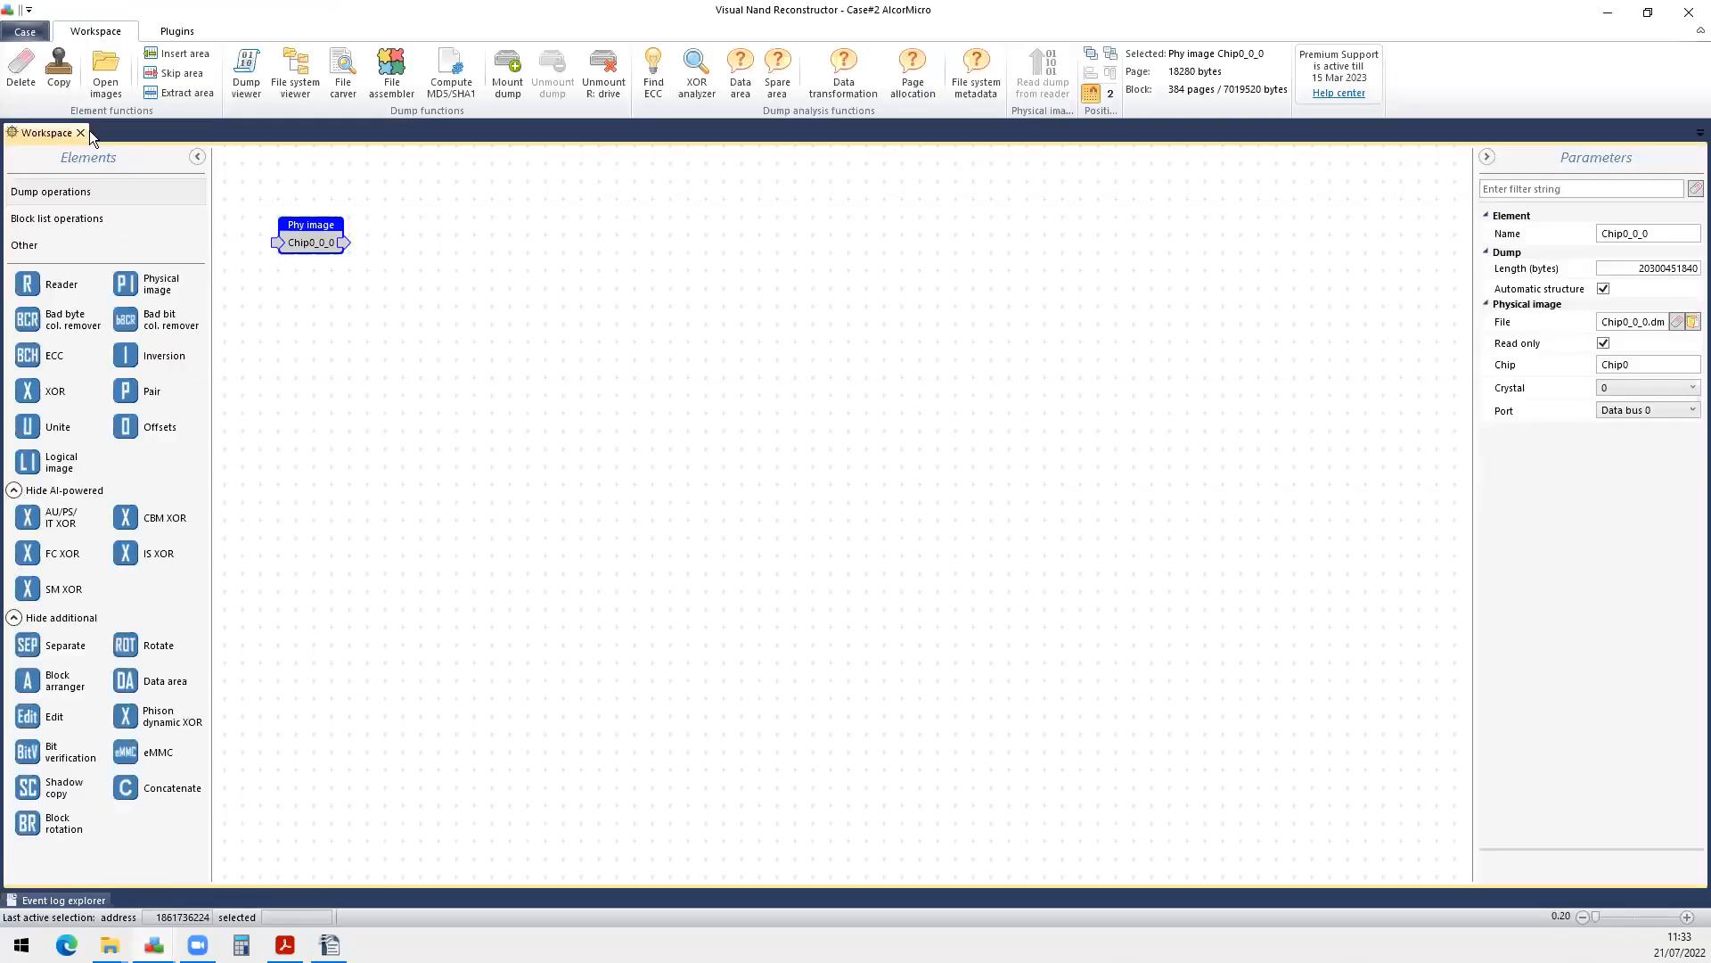
drag(84, 328, 397, 235)
drag(344, 243, 400, 269)
click(405, 252)
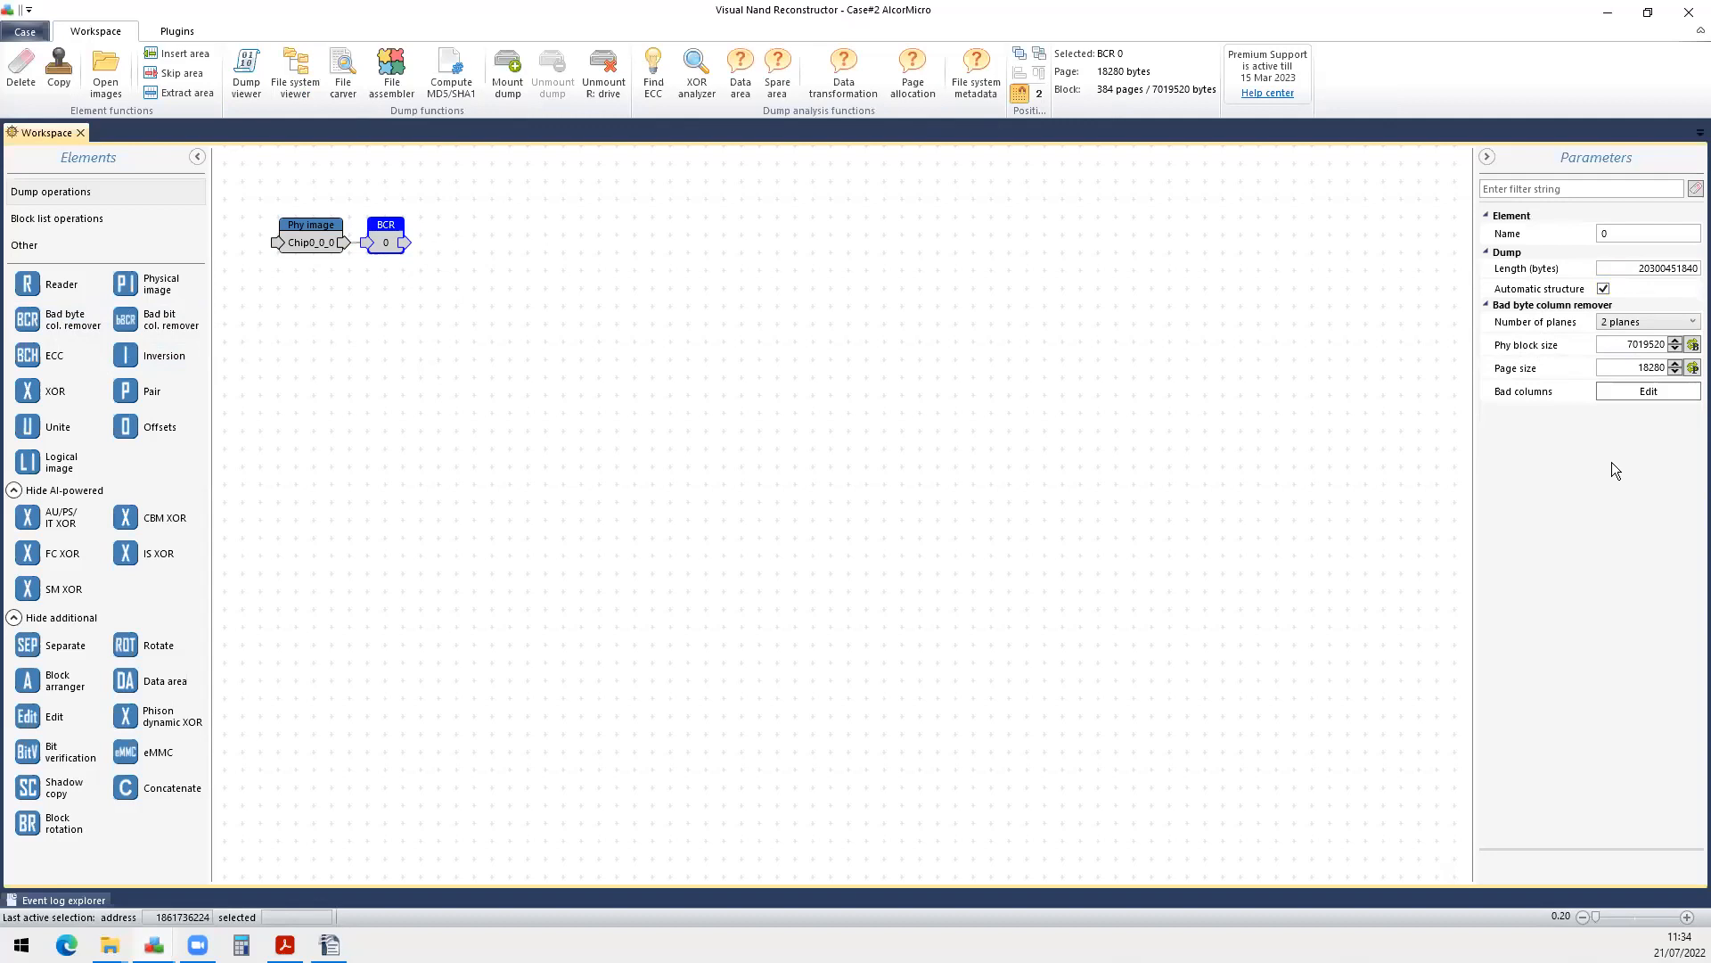
Review the remover's physical block size and page size, open its bad columns for editing and choose the AlcorMicro_AUxxxx_Xored preset.
click(1632, 346)
key(Return)
key(Tab)
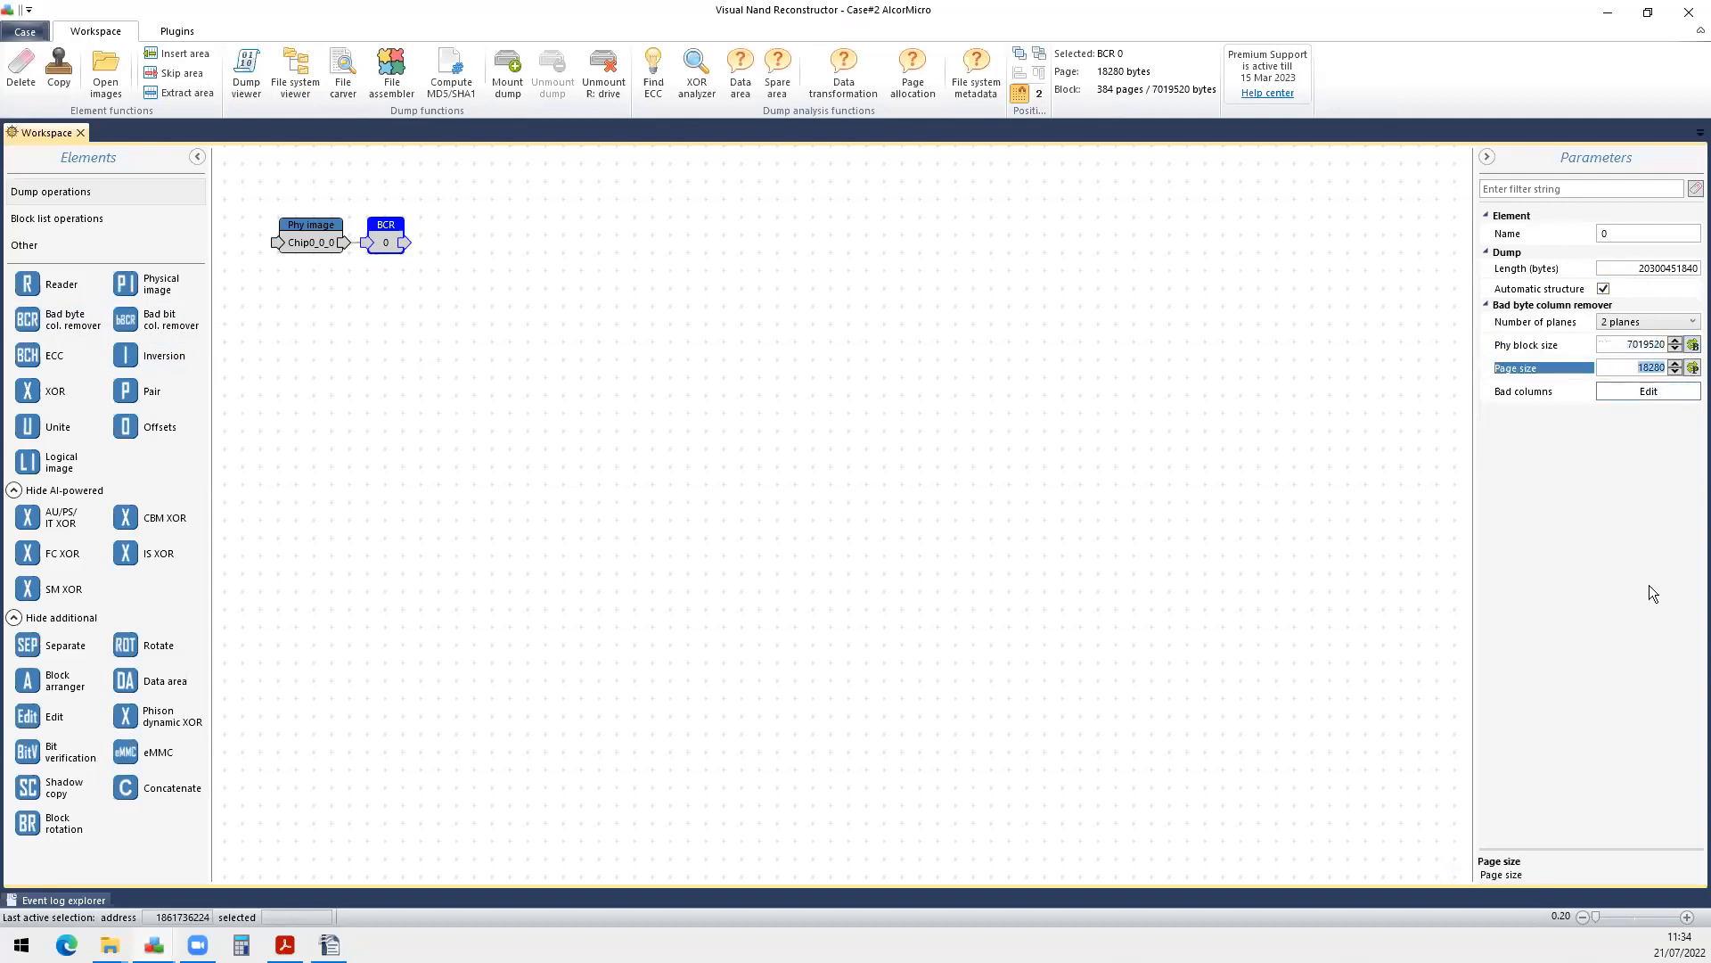
click(1635, 368)
click(1651, 394)
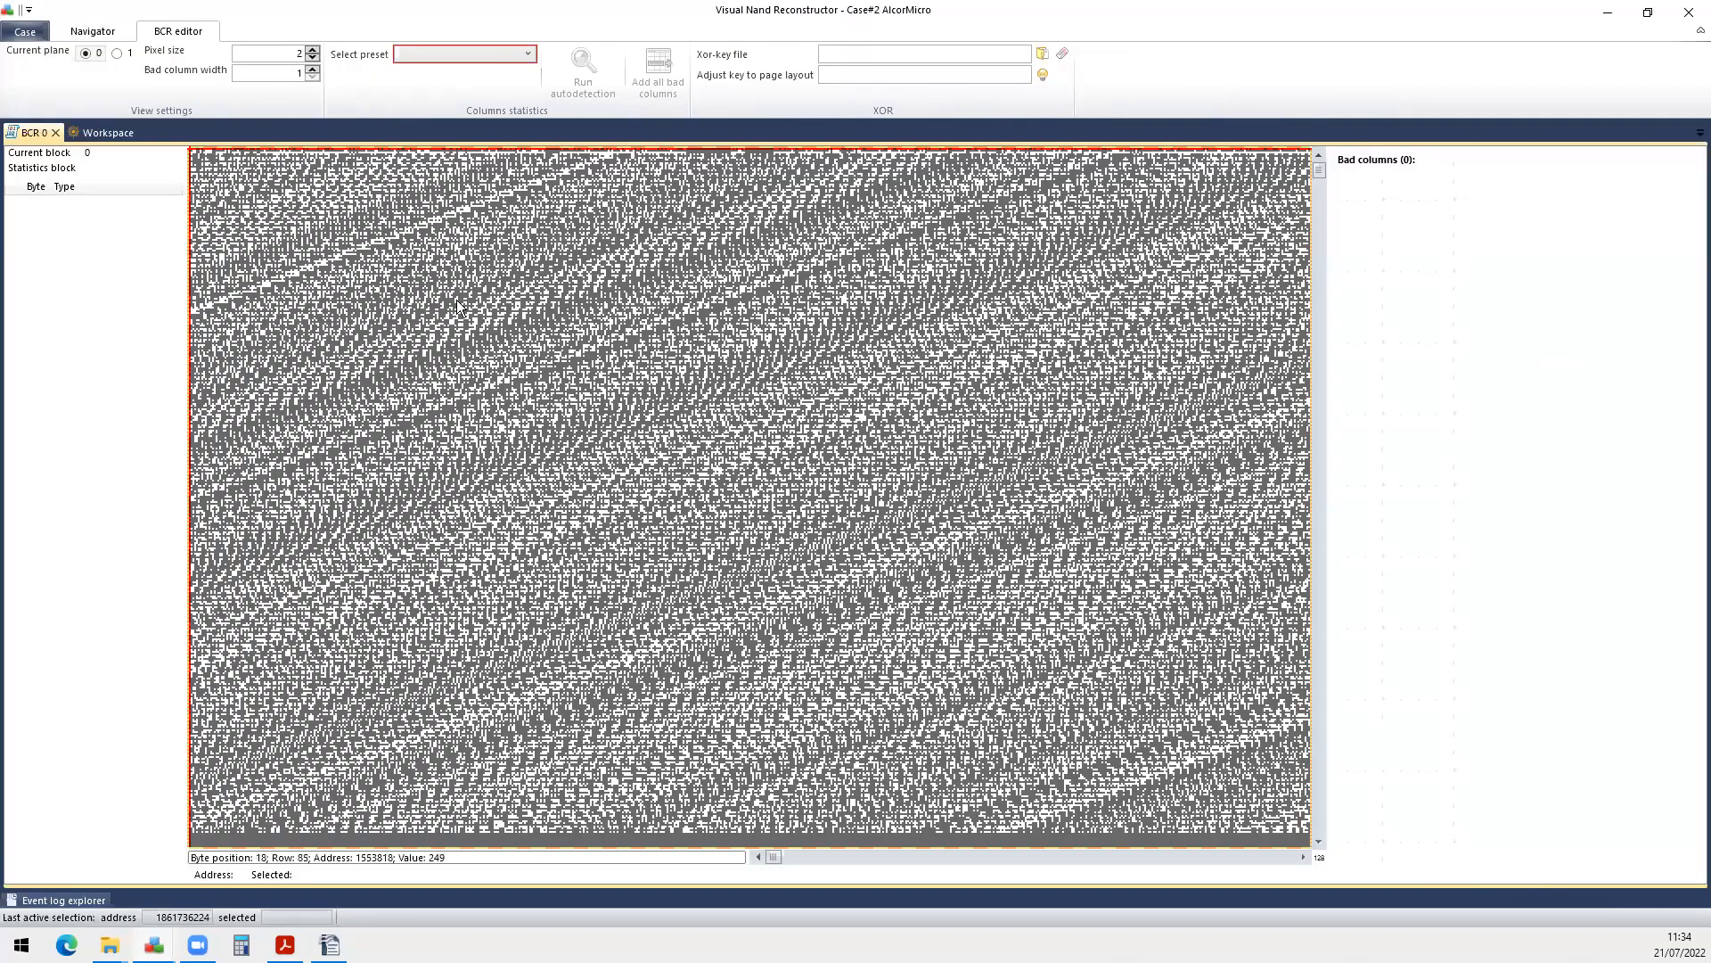
click(481, 56)
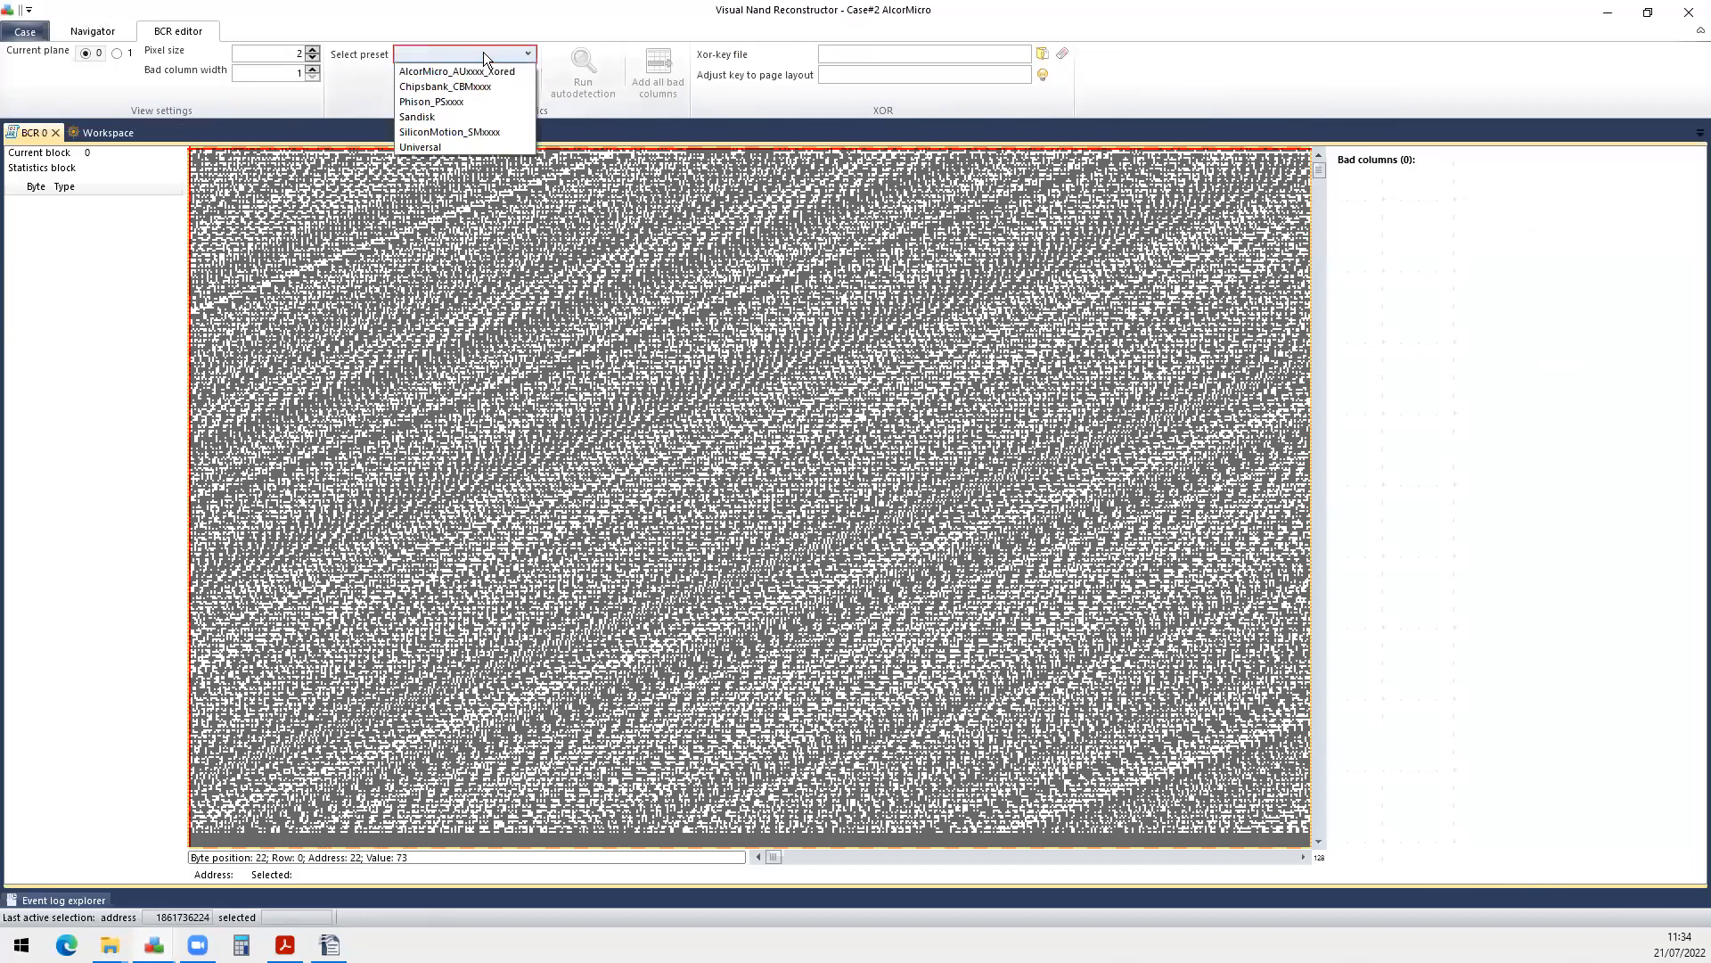
click(442, 71)
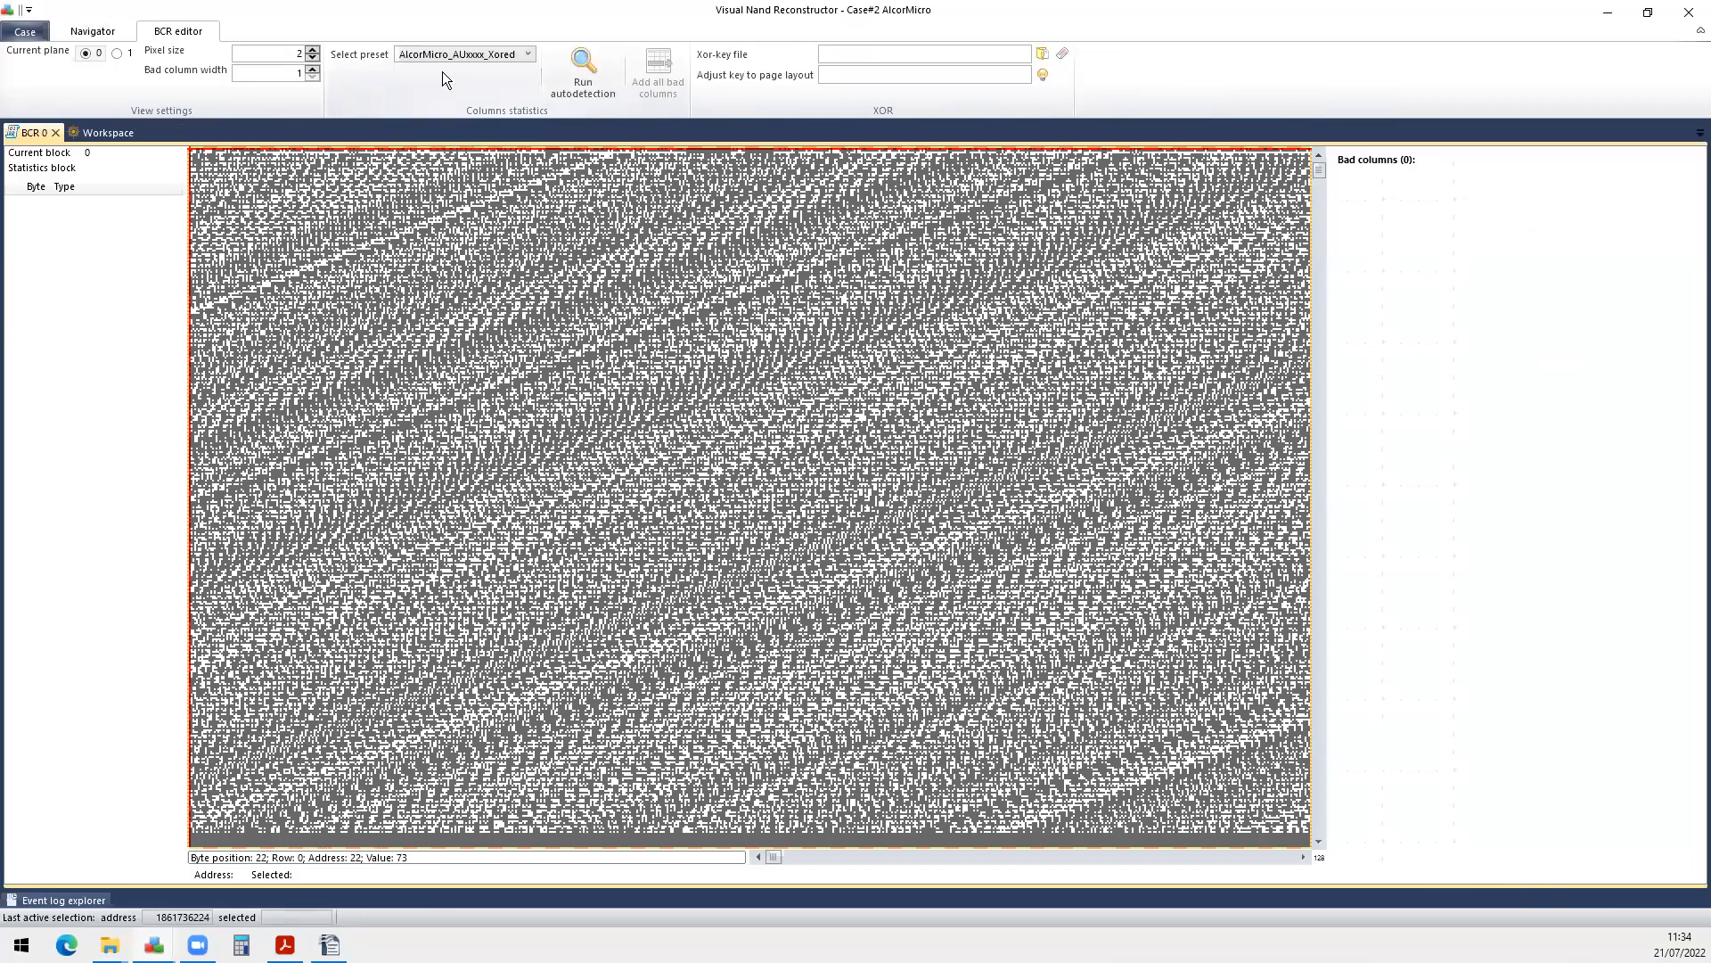
Examine the data pattern of block 0 in plane 0.
click(503, 347)
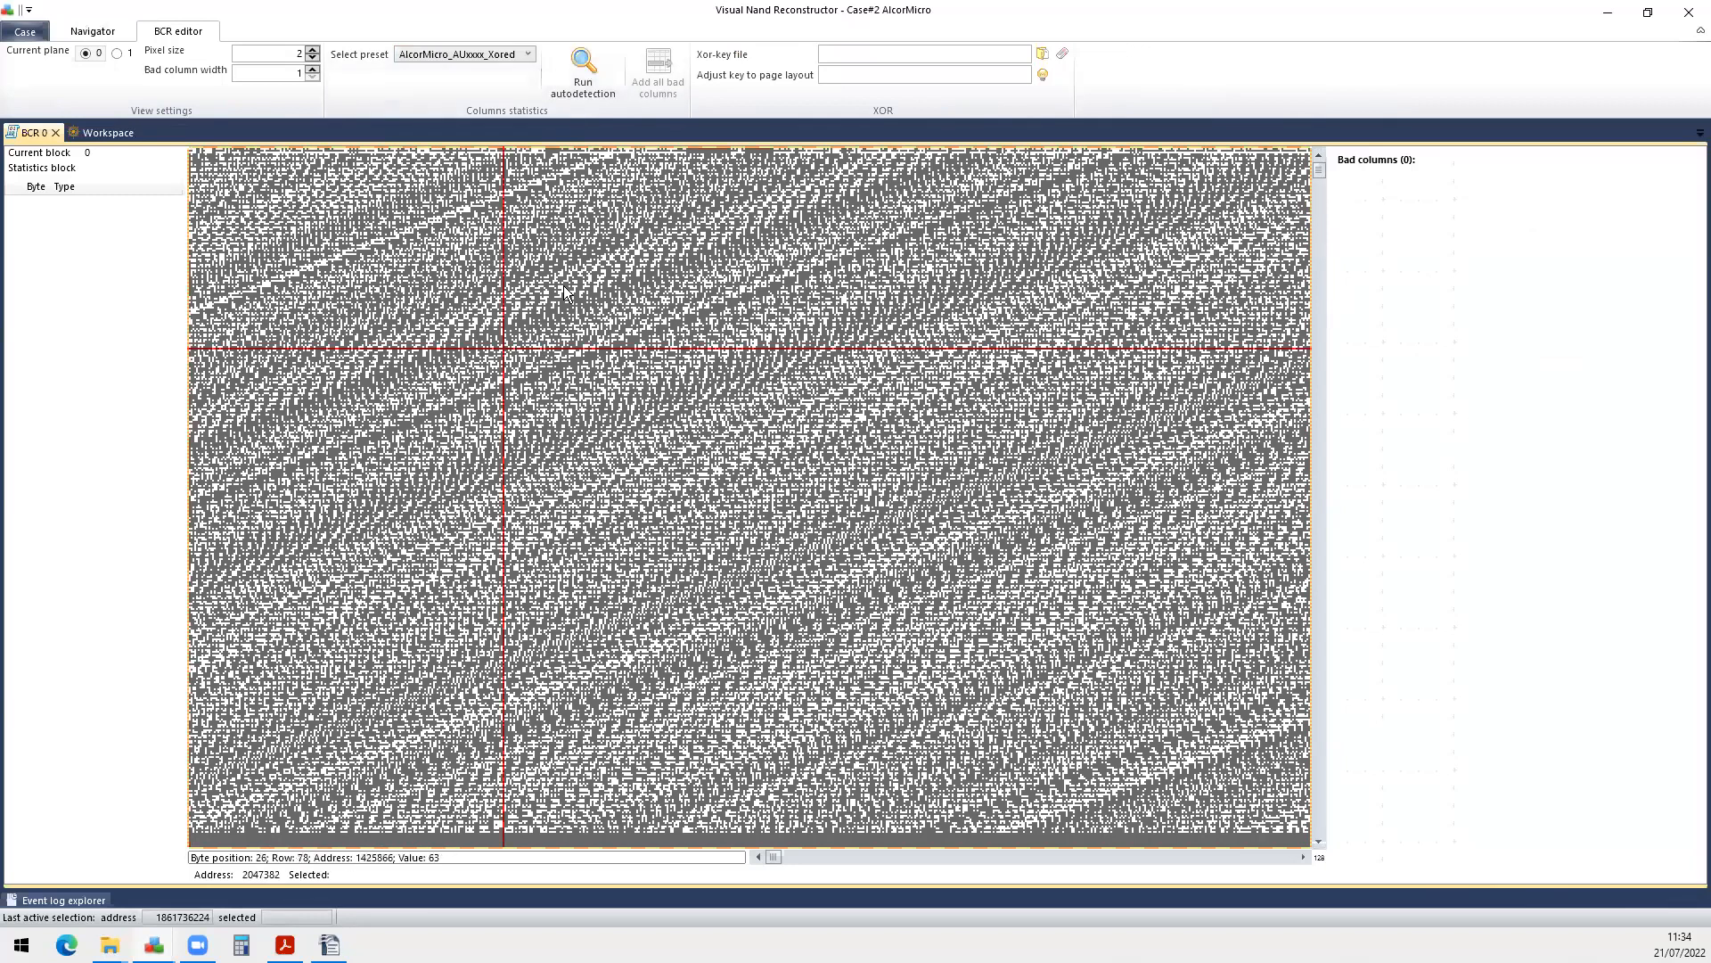
click(547, 473)
click(561, 361)
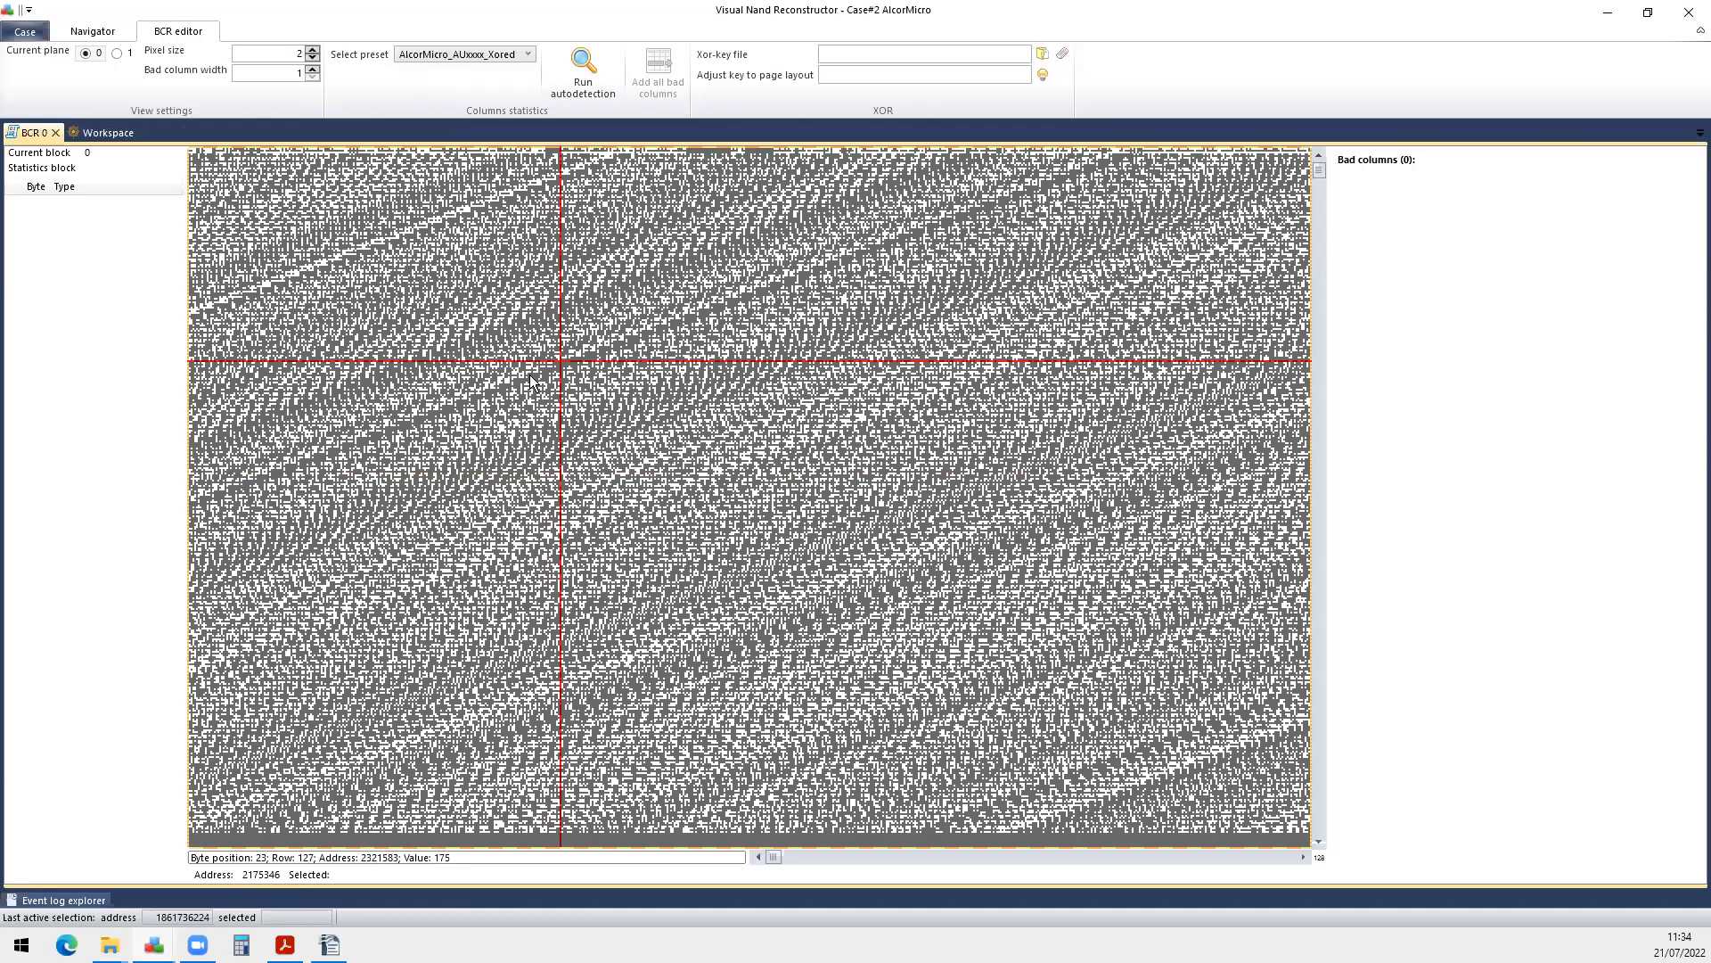
click(542, 321)
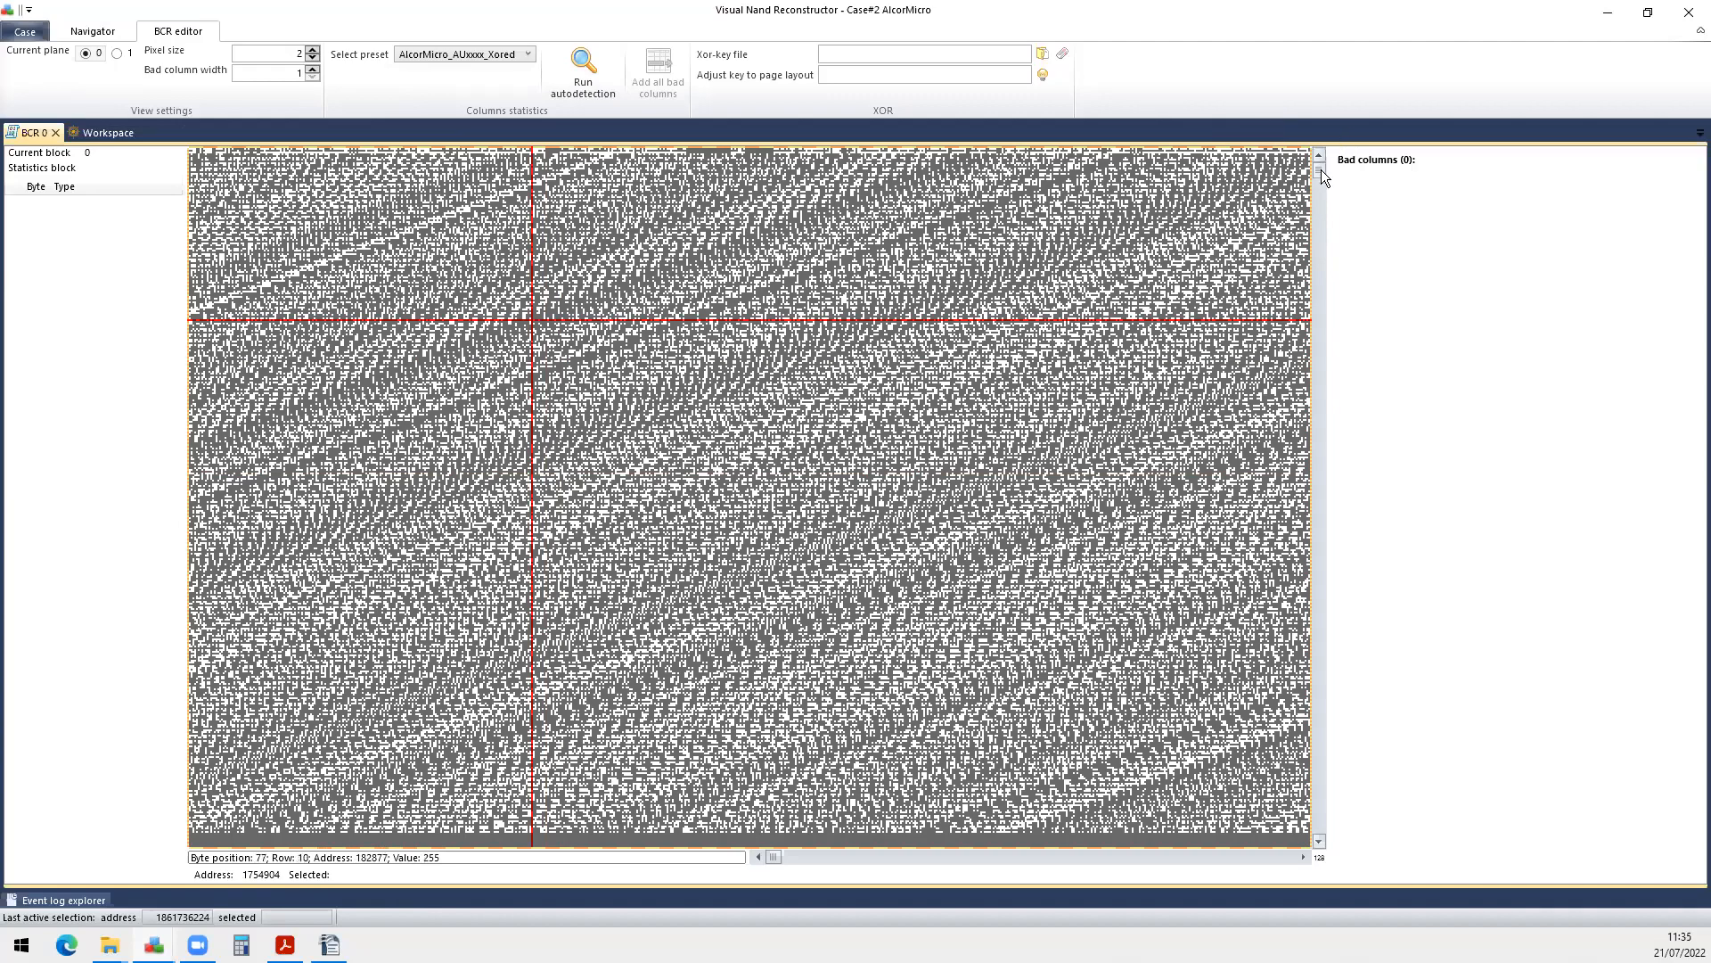
Run autodetection on block 318 of plane 0 and add all detected bad columns to the list.
drag(1326, 171, 1307, 254)
click(432, 371)
click(539, 443)
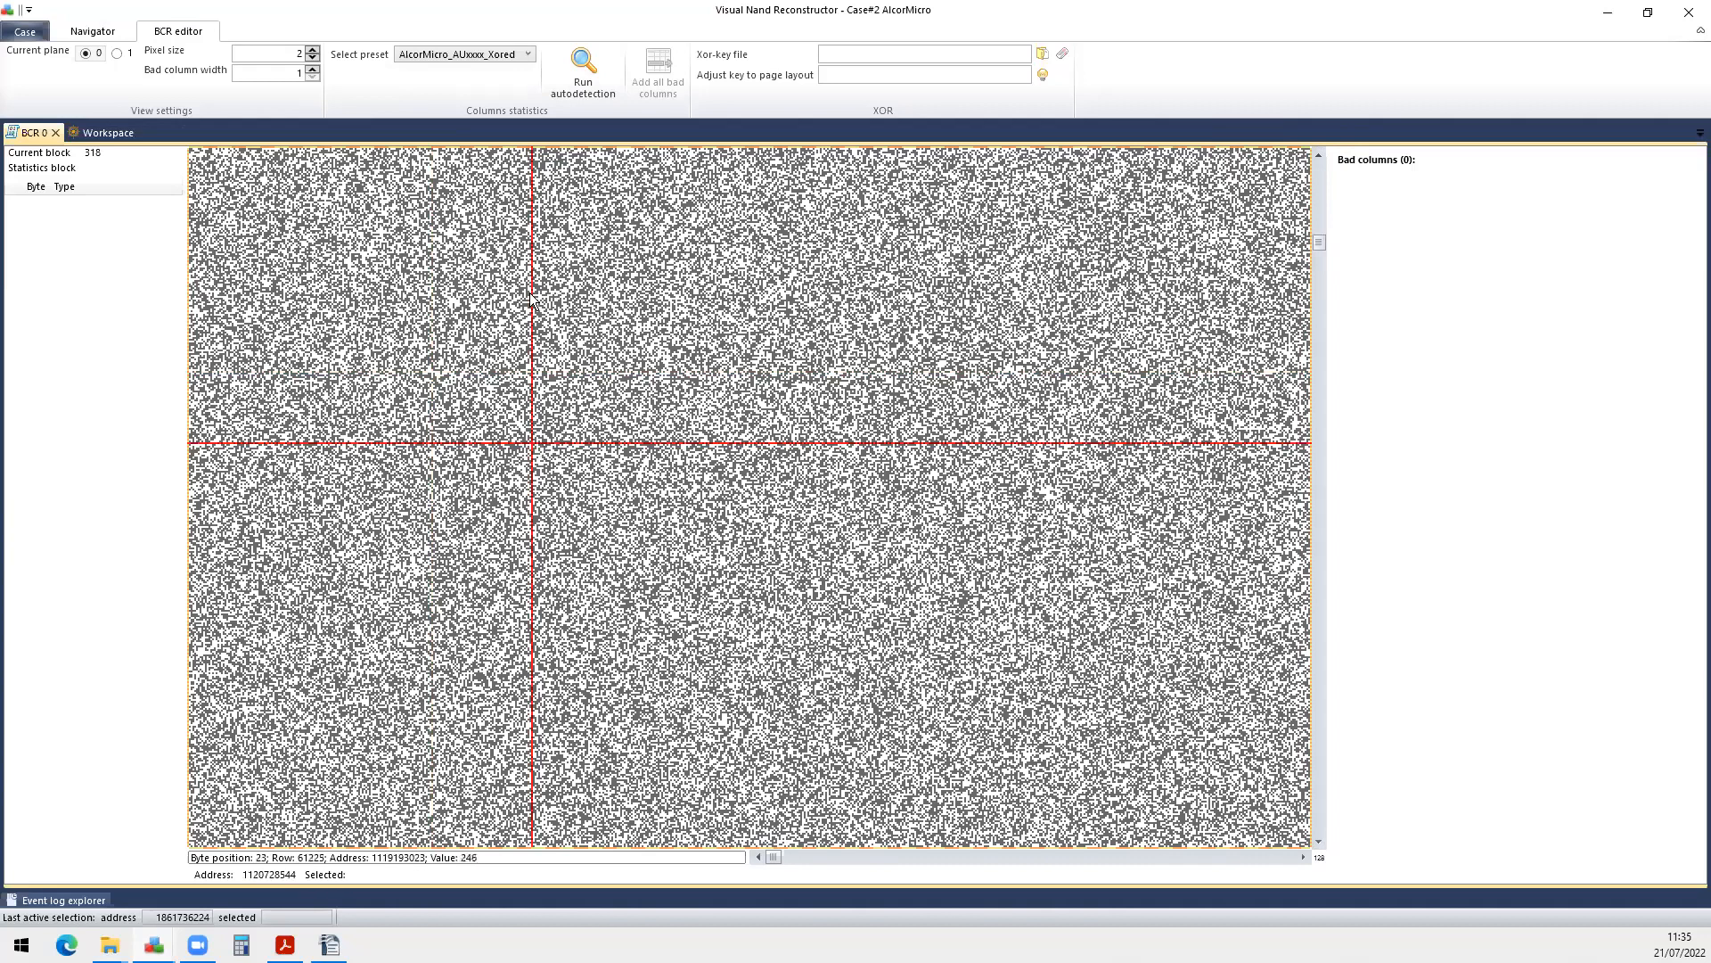
click(487, 362)
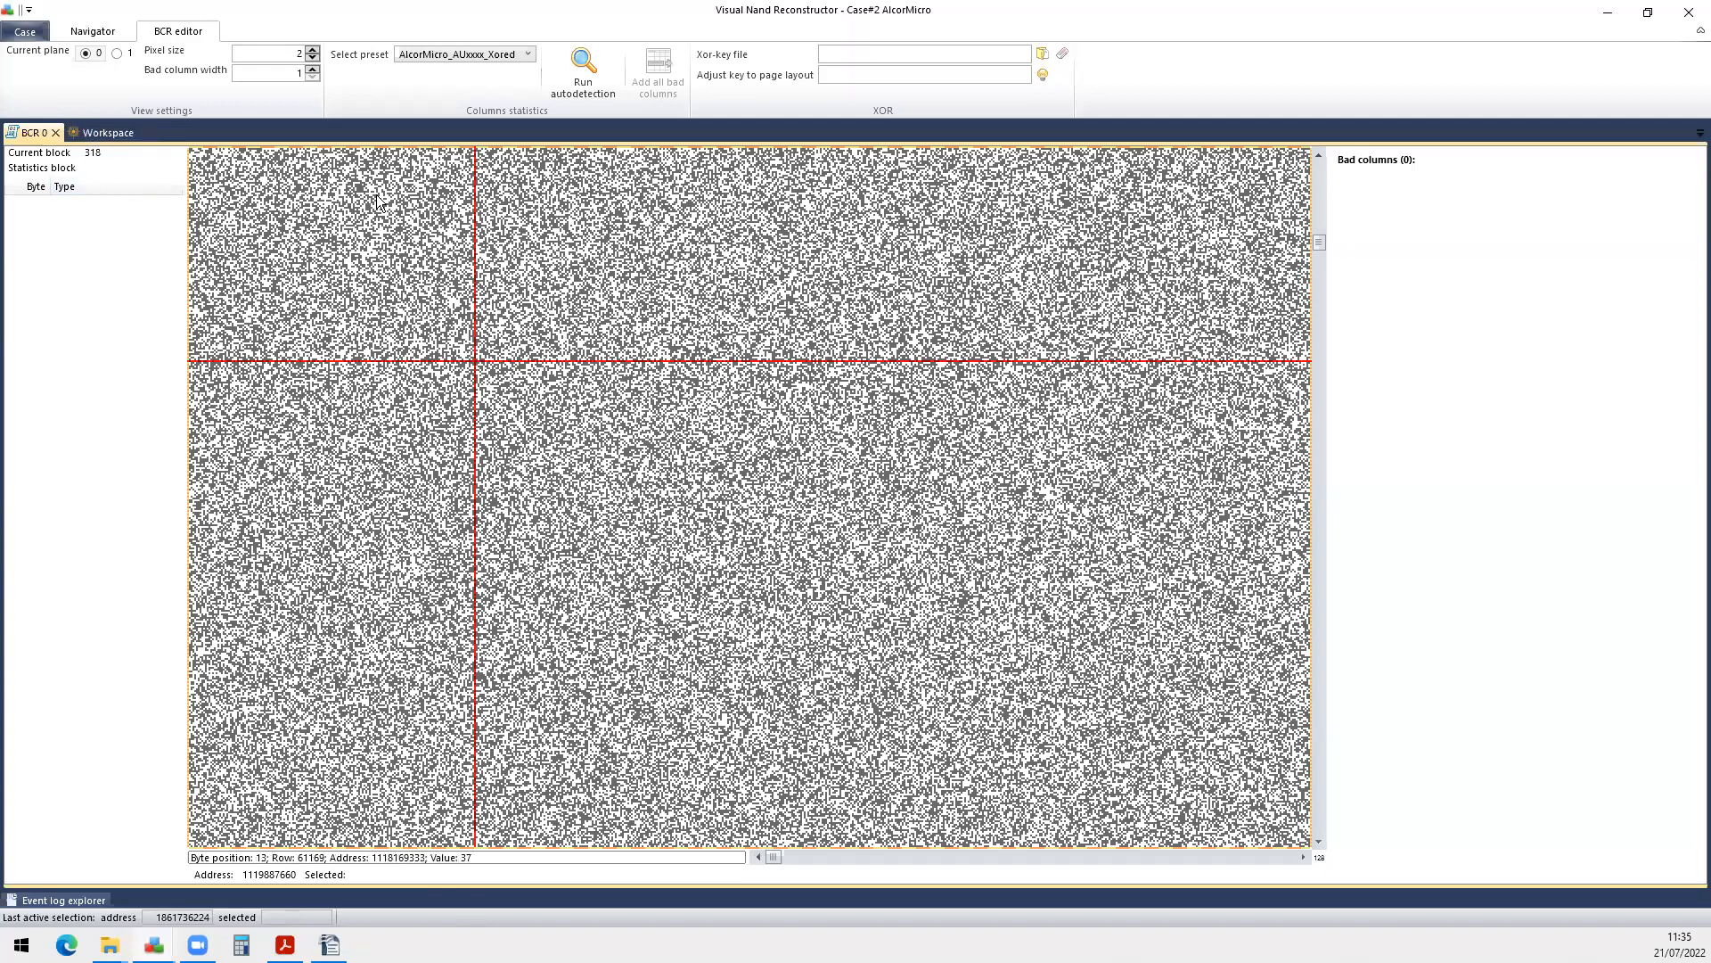
click(542, 290)
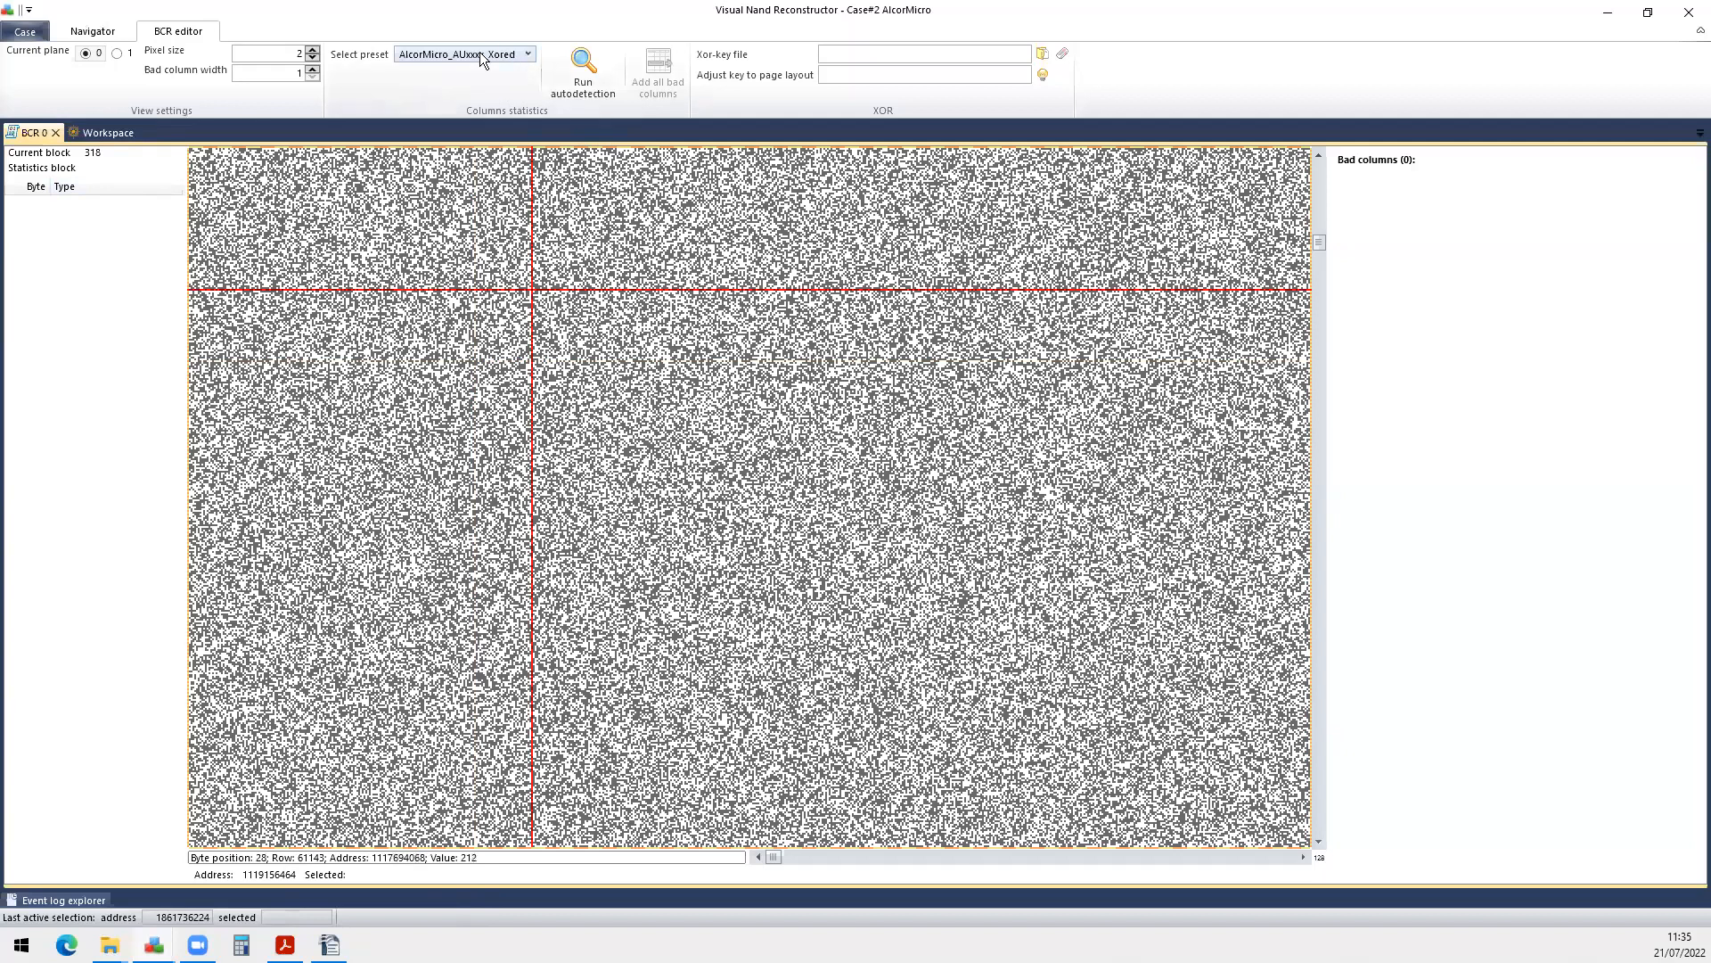
click(456, 316)
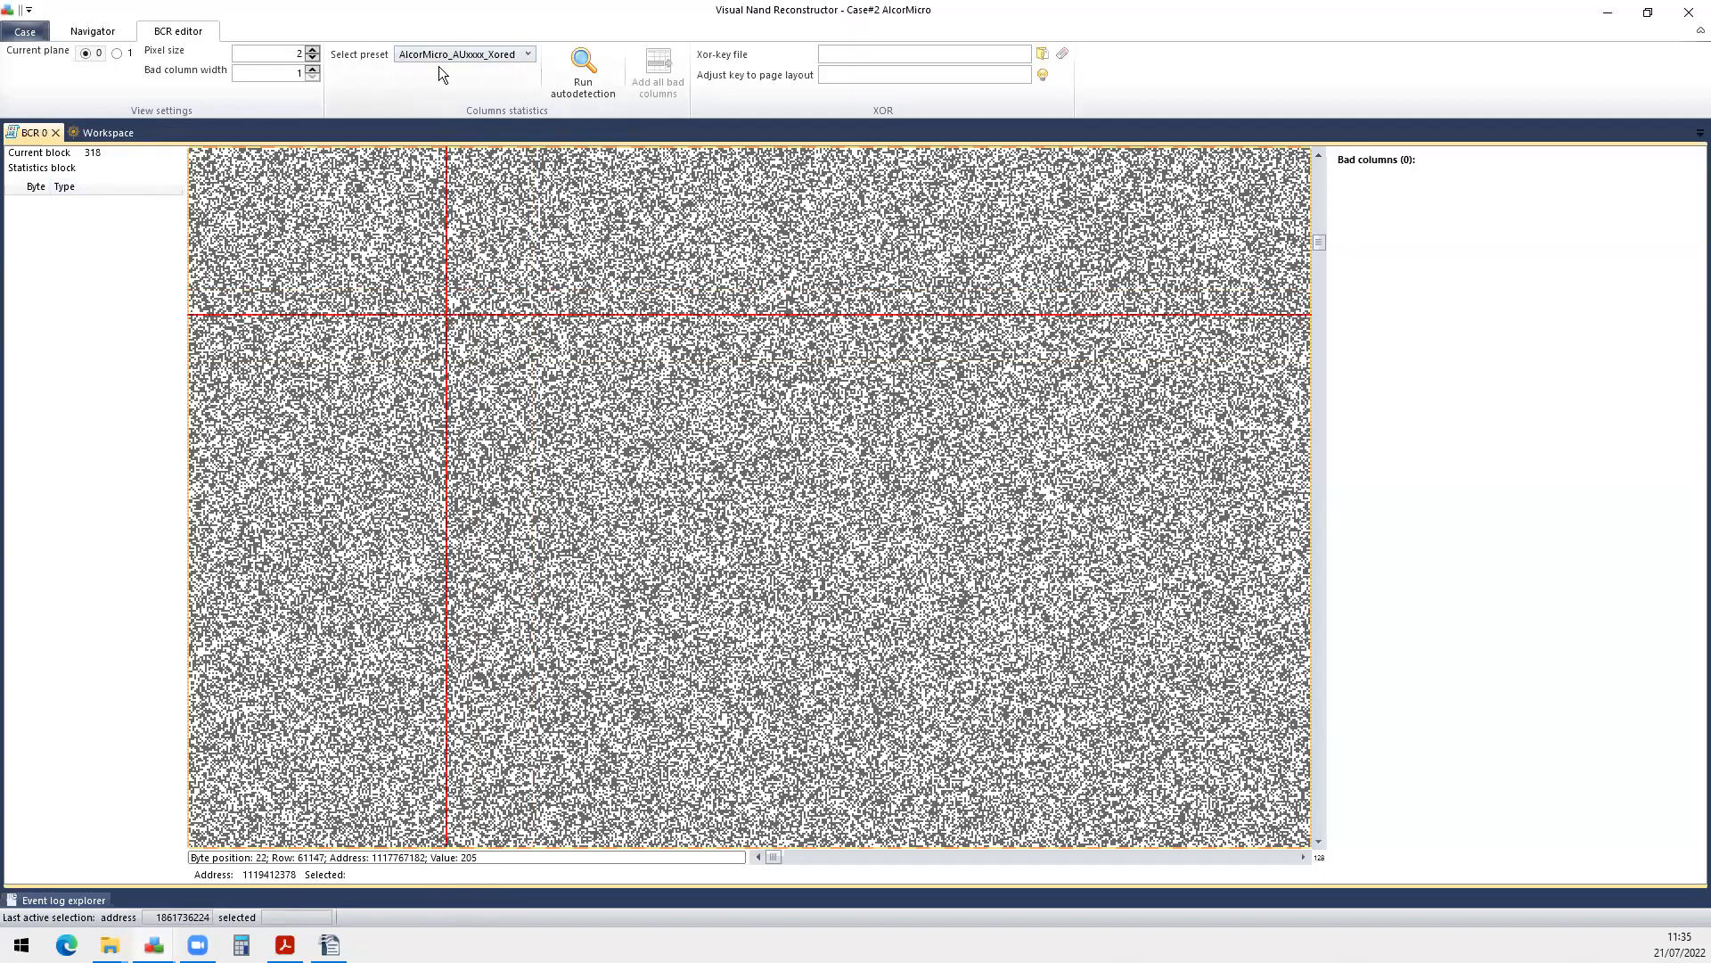
click(596, 76)
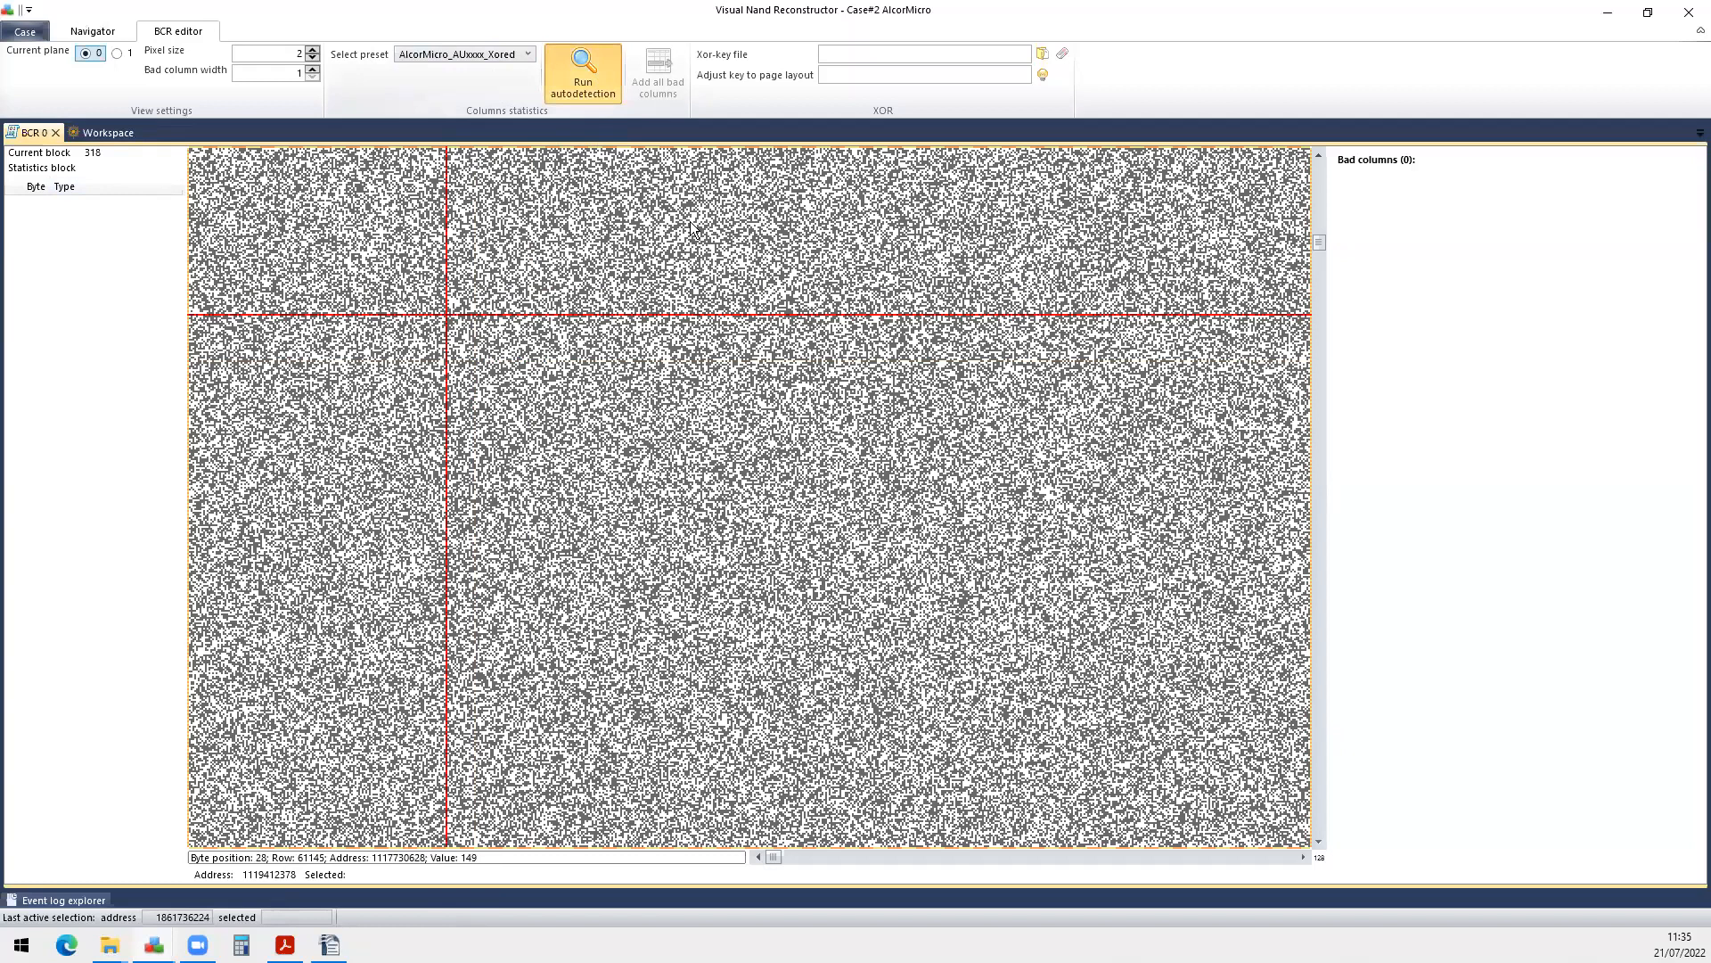
click(659, 71)
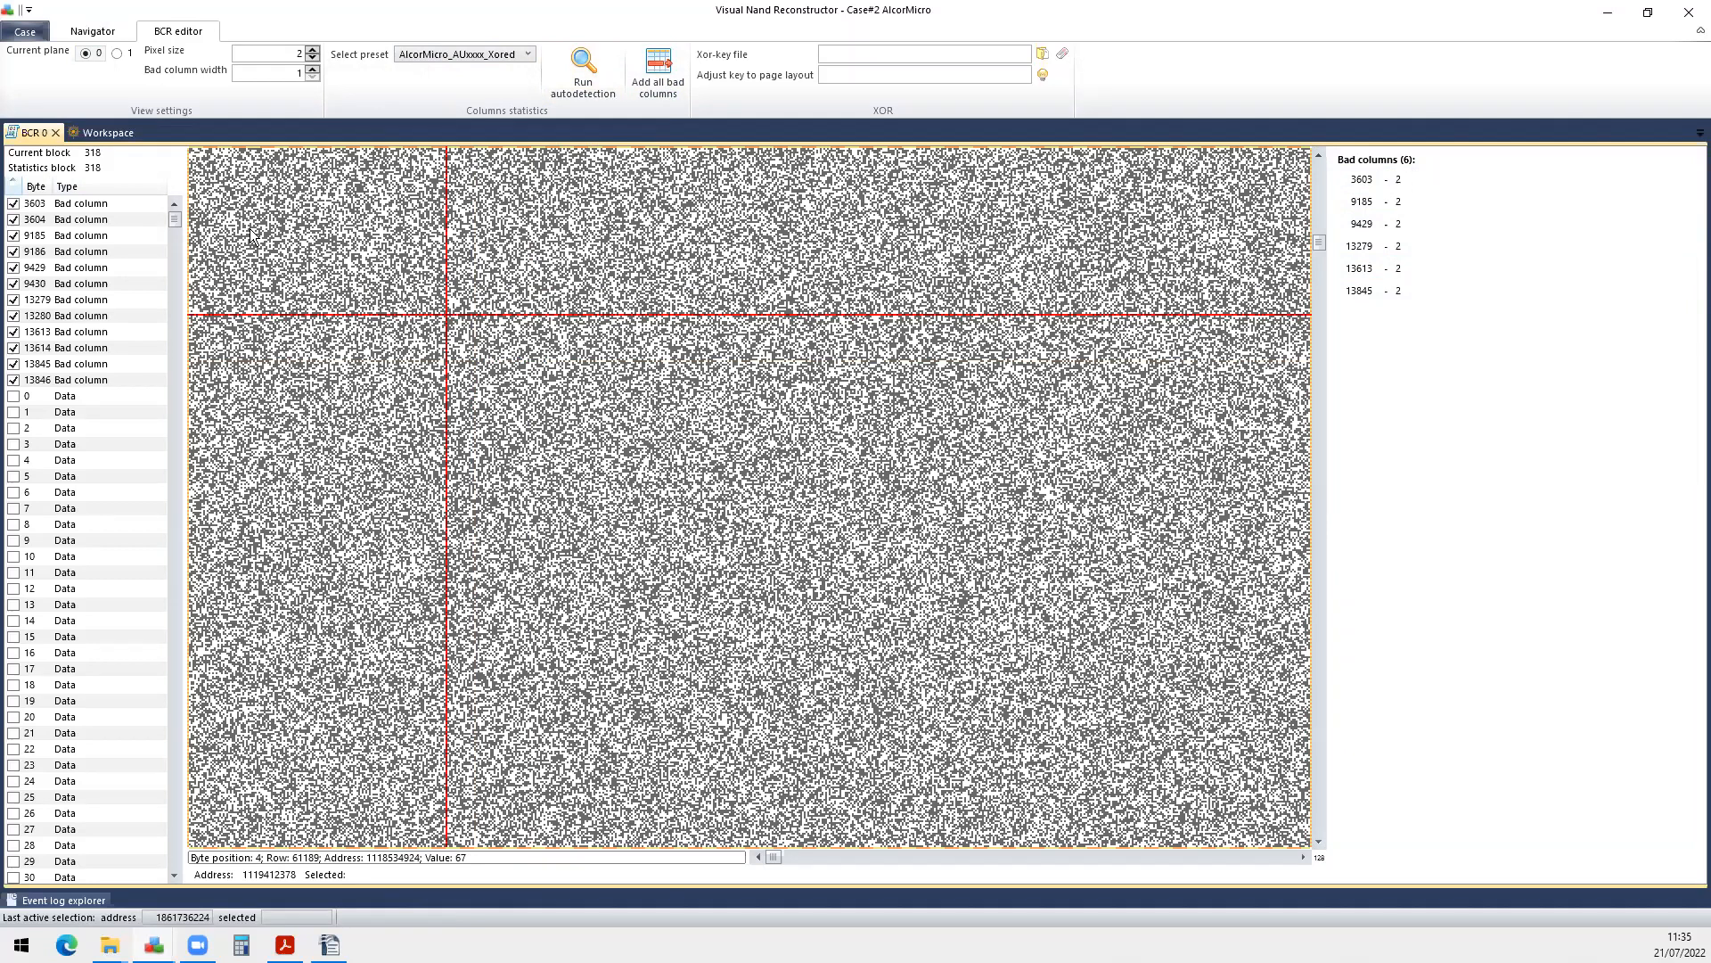
click(319, 276)
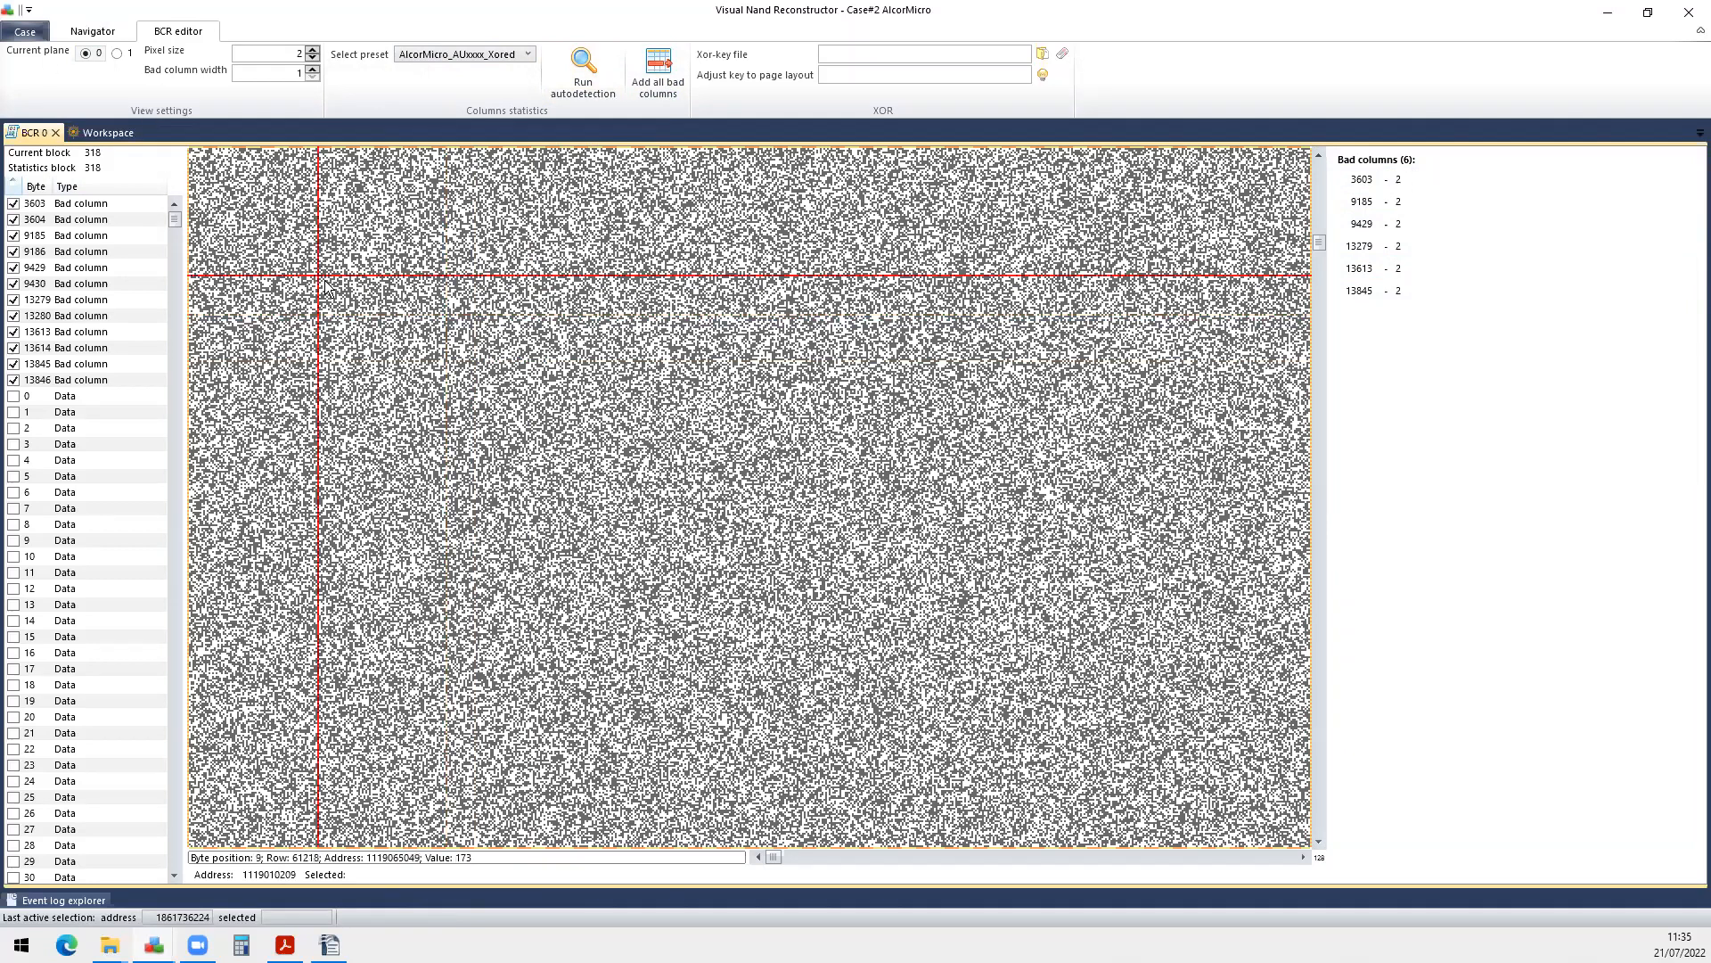
click(389, 274)
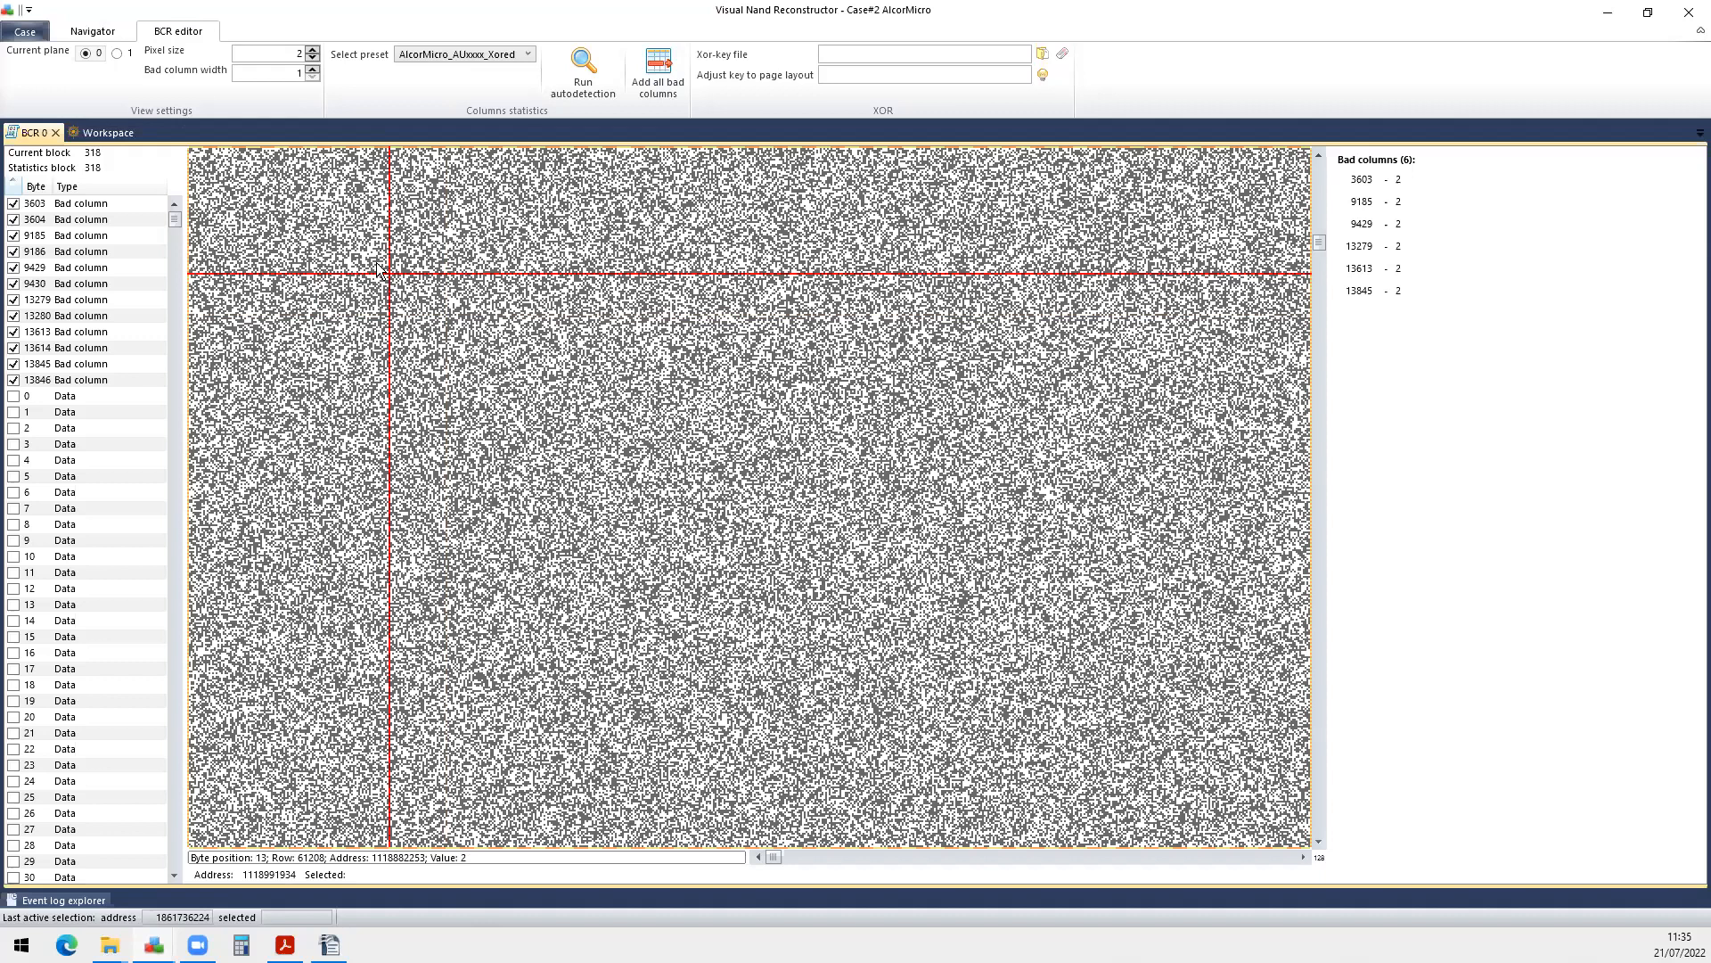
Switch to plane 1 and browse its blocks from 319 to 535 for usable data.
click(119, 52)
mouse_move(1323, 257)
mouse_down()
mouse_move(1323, 336)
mouse_move(1318, 287)
mouse_up()
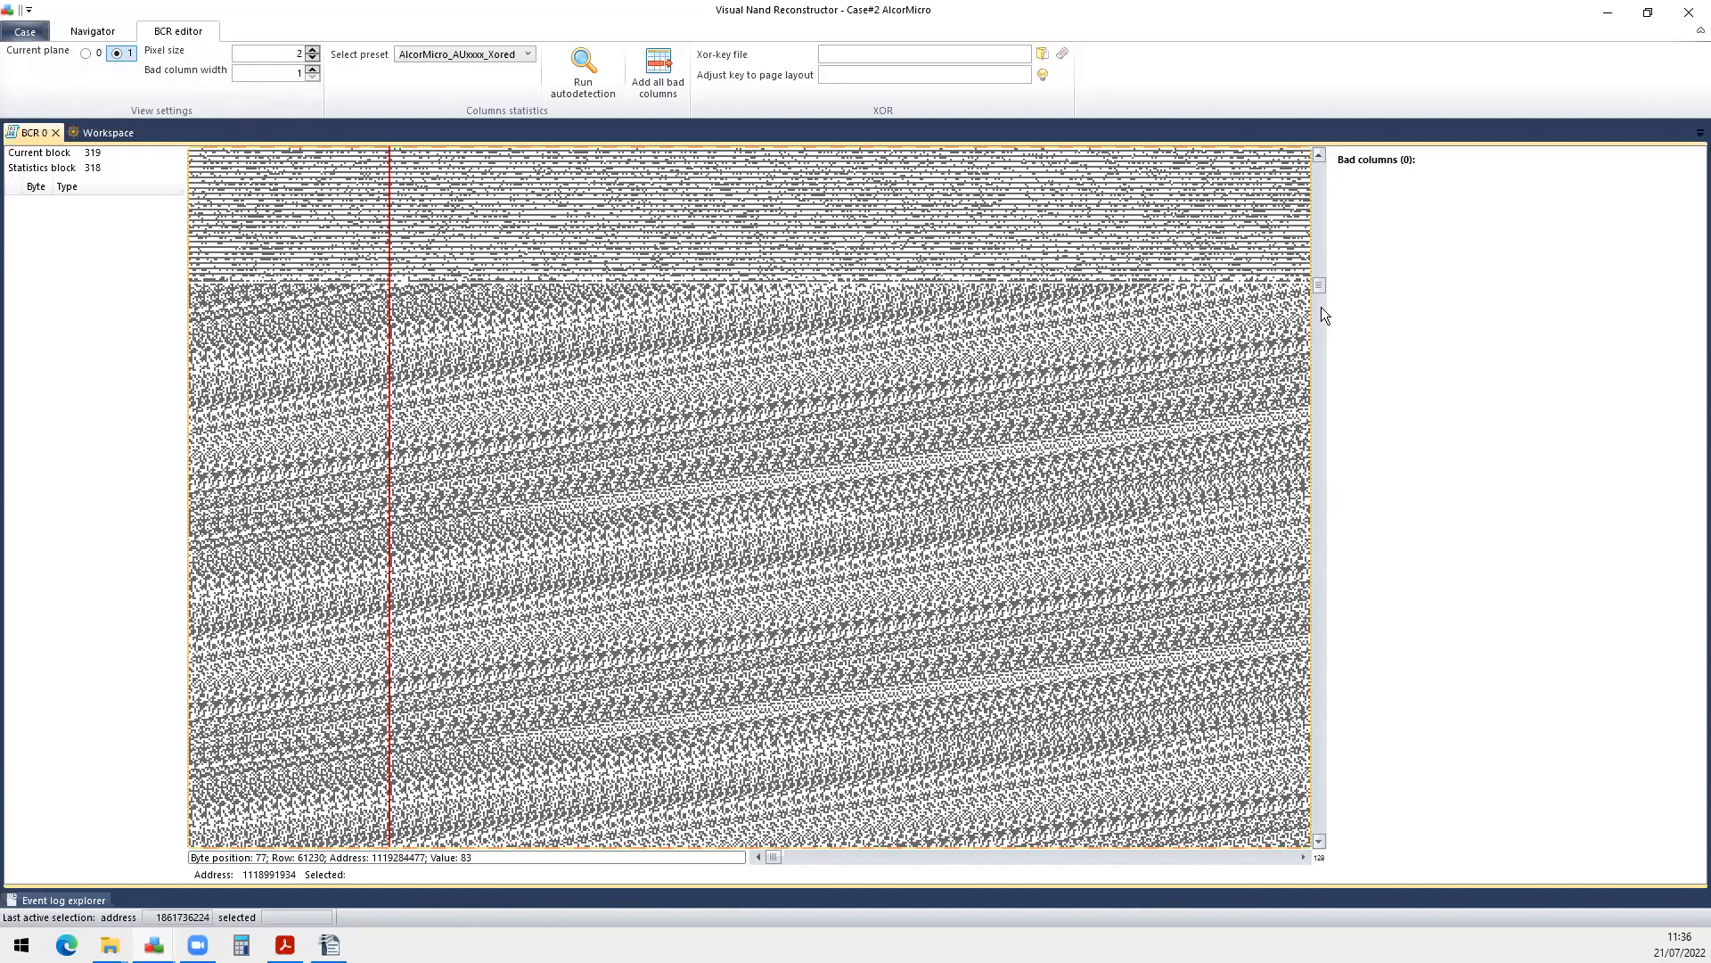
click(1321, 307)
click(1321, 313)
click(1321, 308)
drag(1319, 287, 1319, 289)
click(1319, 263)
click(1319, 264)
click(1321, 260)
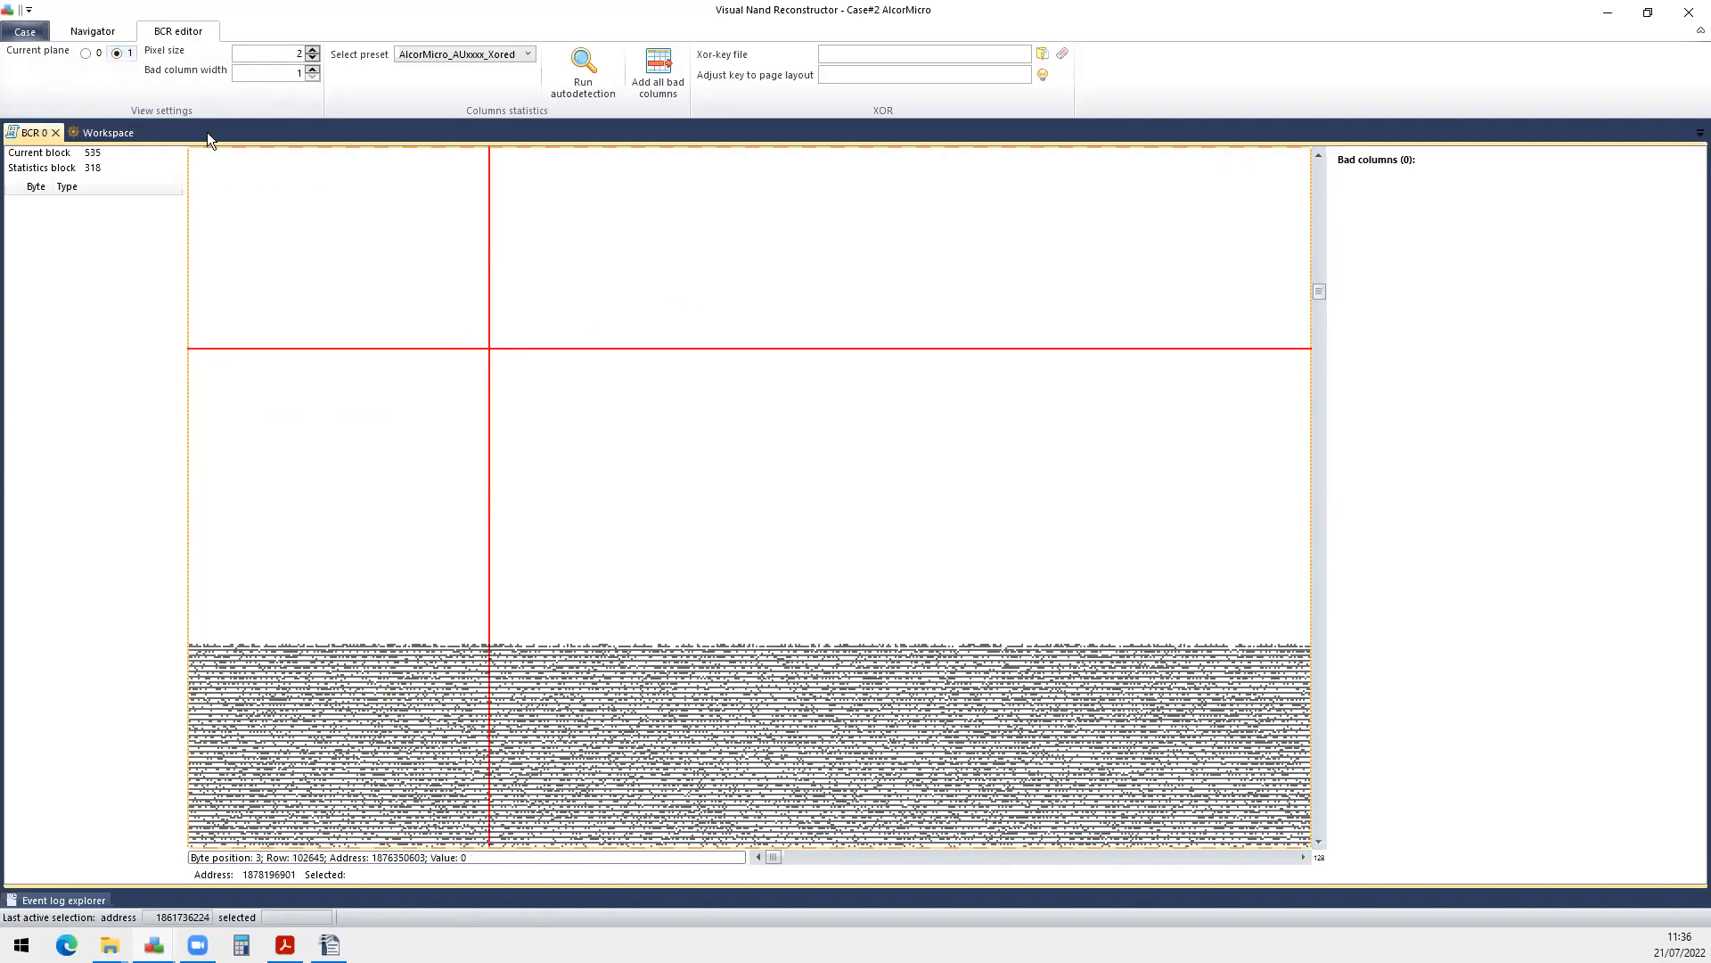
Compare the data of neighbouring blocks 534 and 535 by alternating between plane 0 and plane 1.
click(85, 54)
click(375, 346)
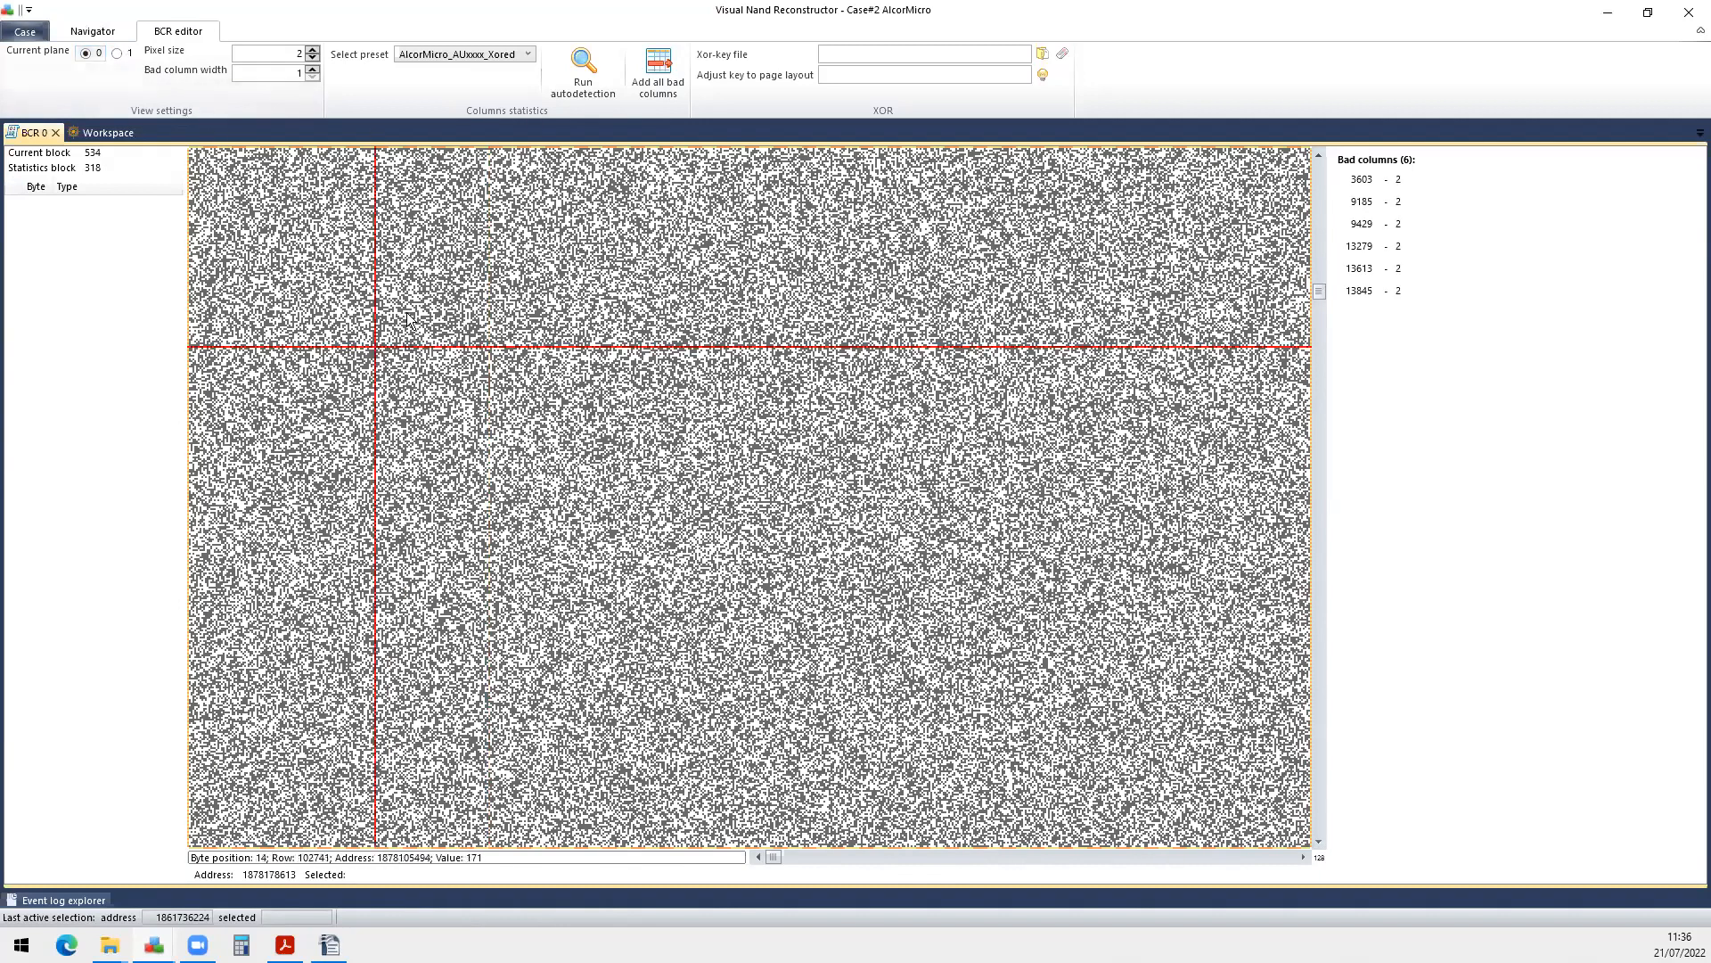
click(116, 53)
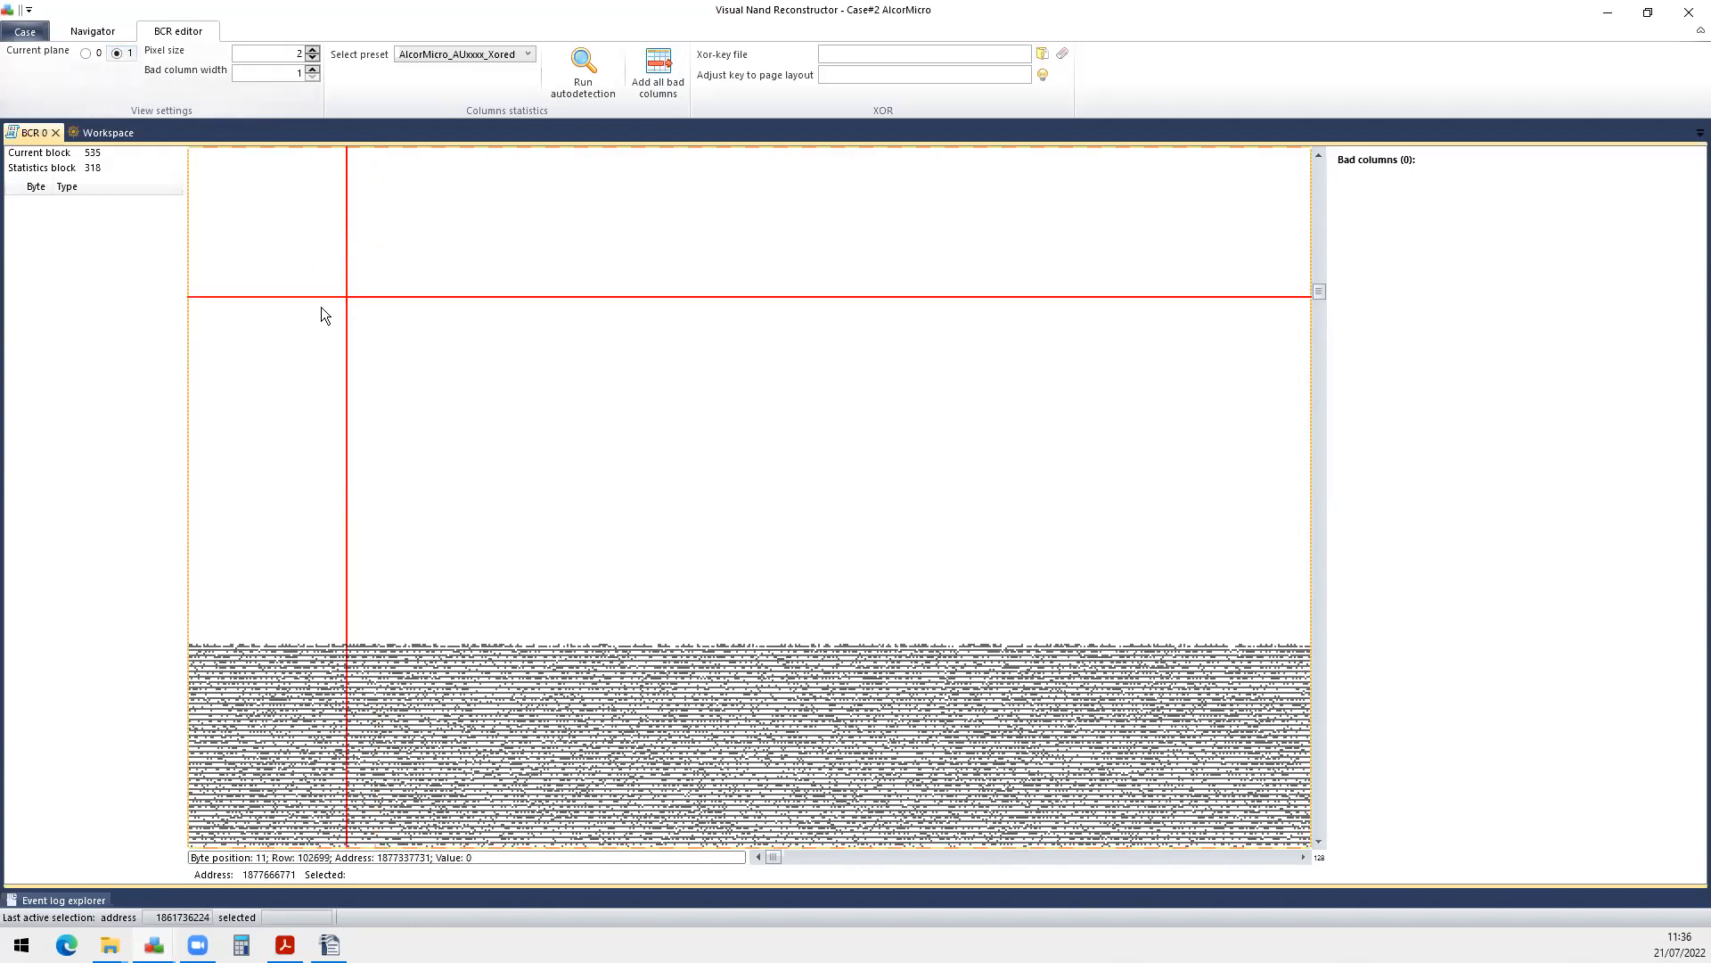
scroll(485, 292, up, 3)
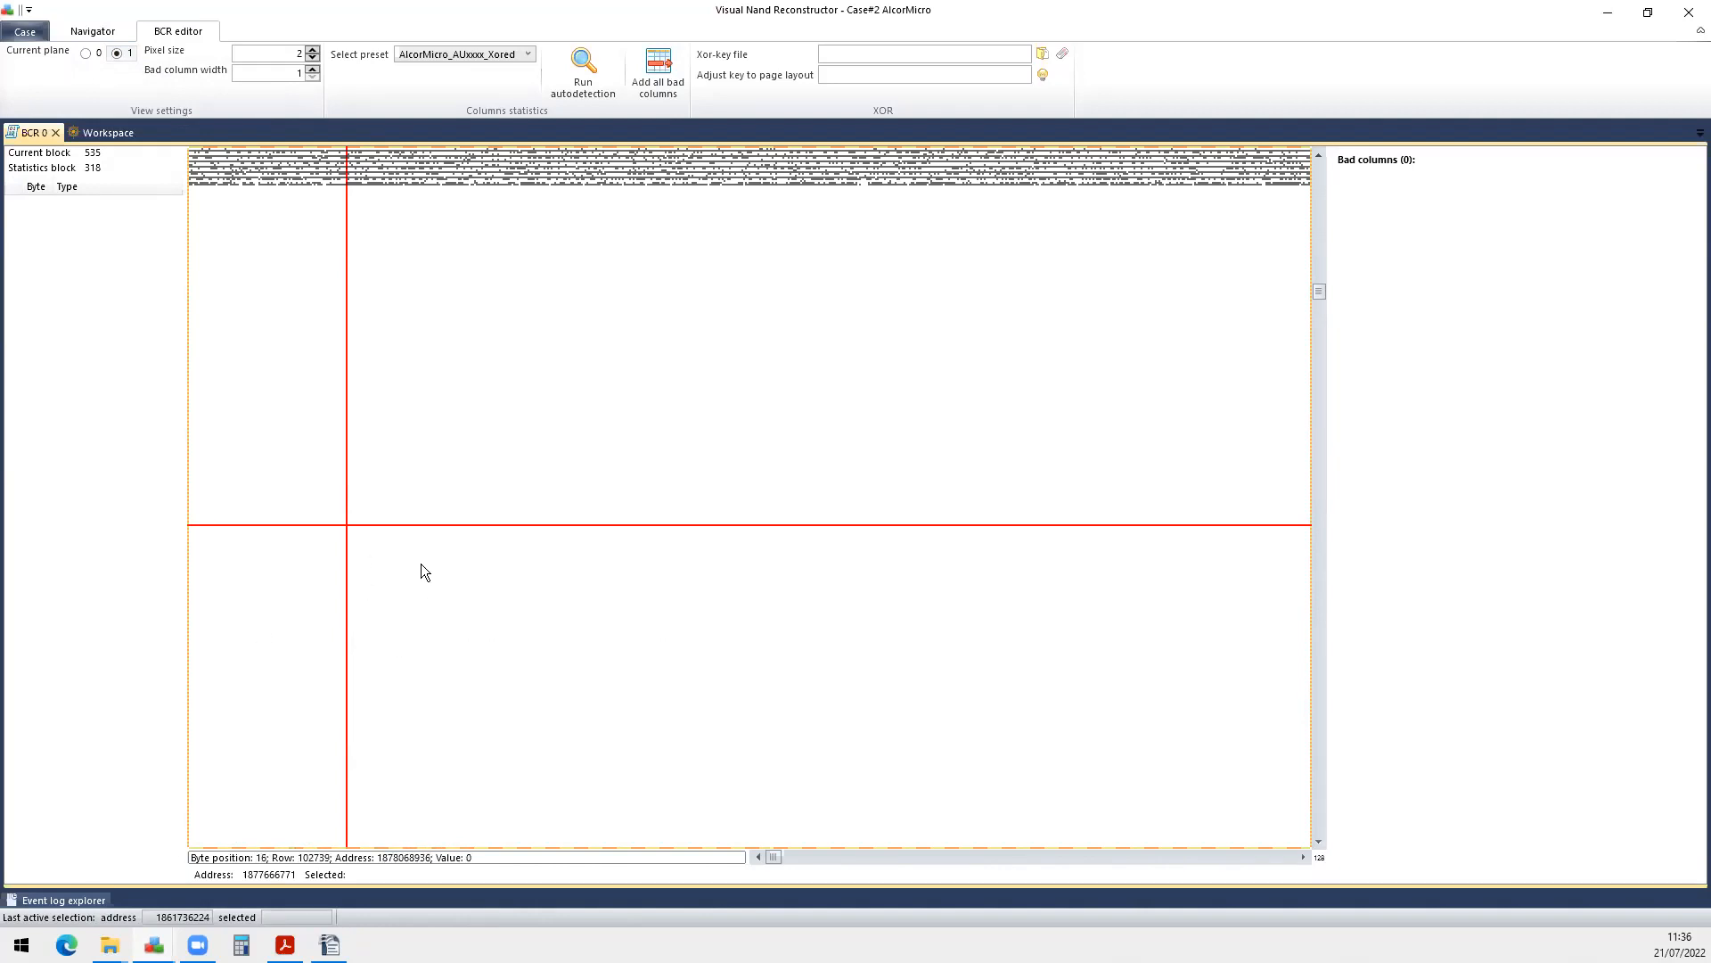
click(373, 428)
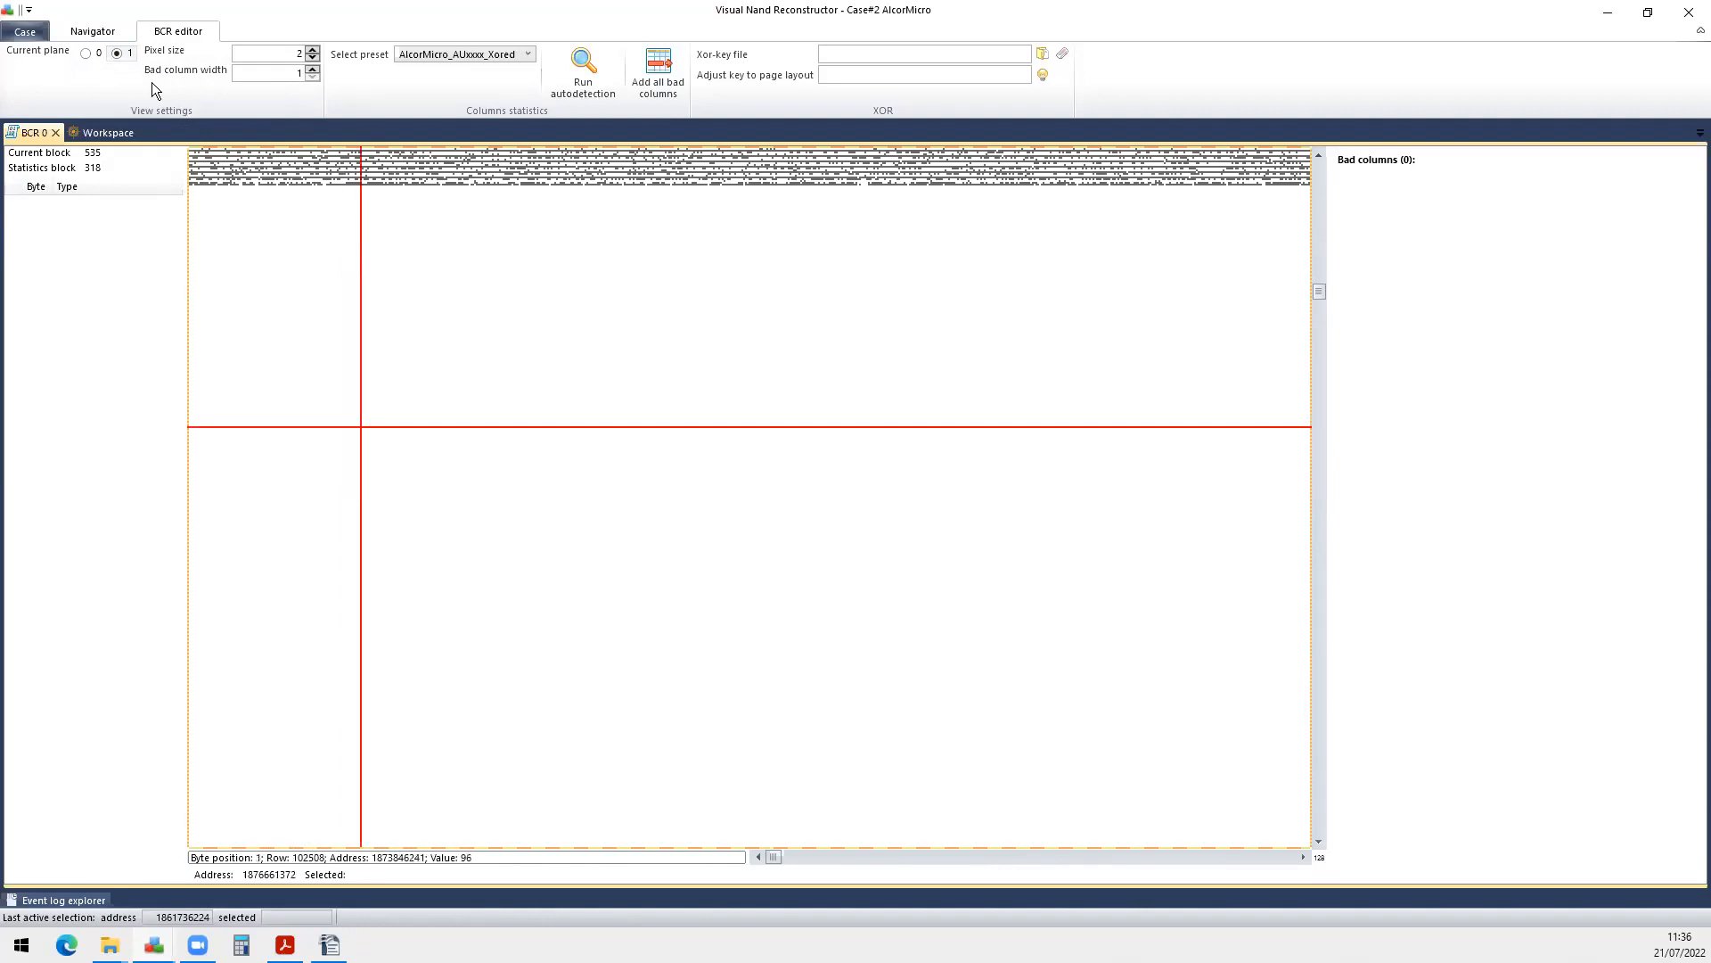
click(87, 54)
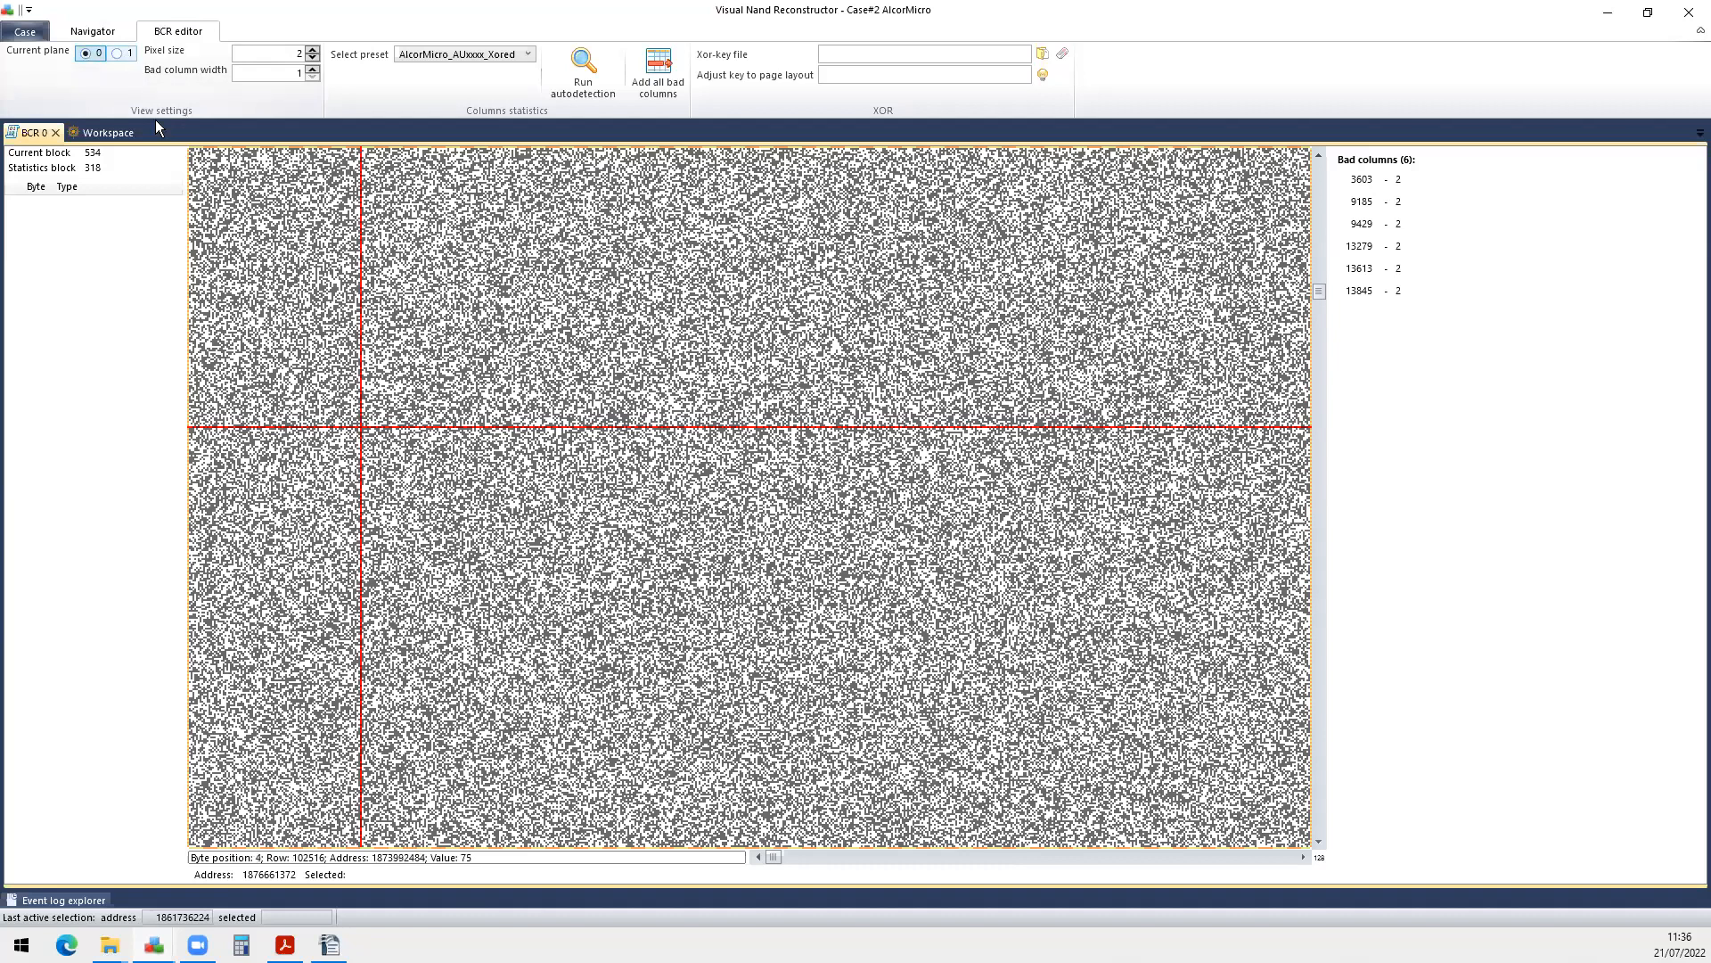
click(118, 53)
click(87, 54)
click(113, 52)
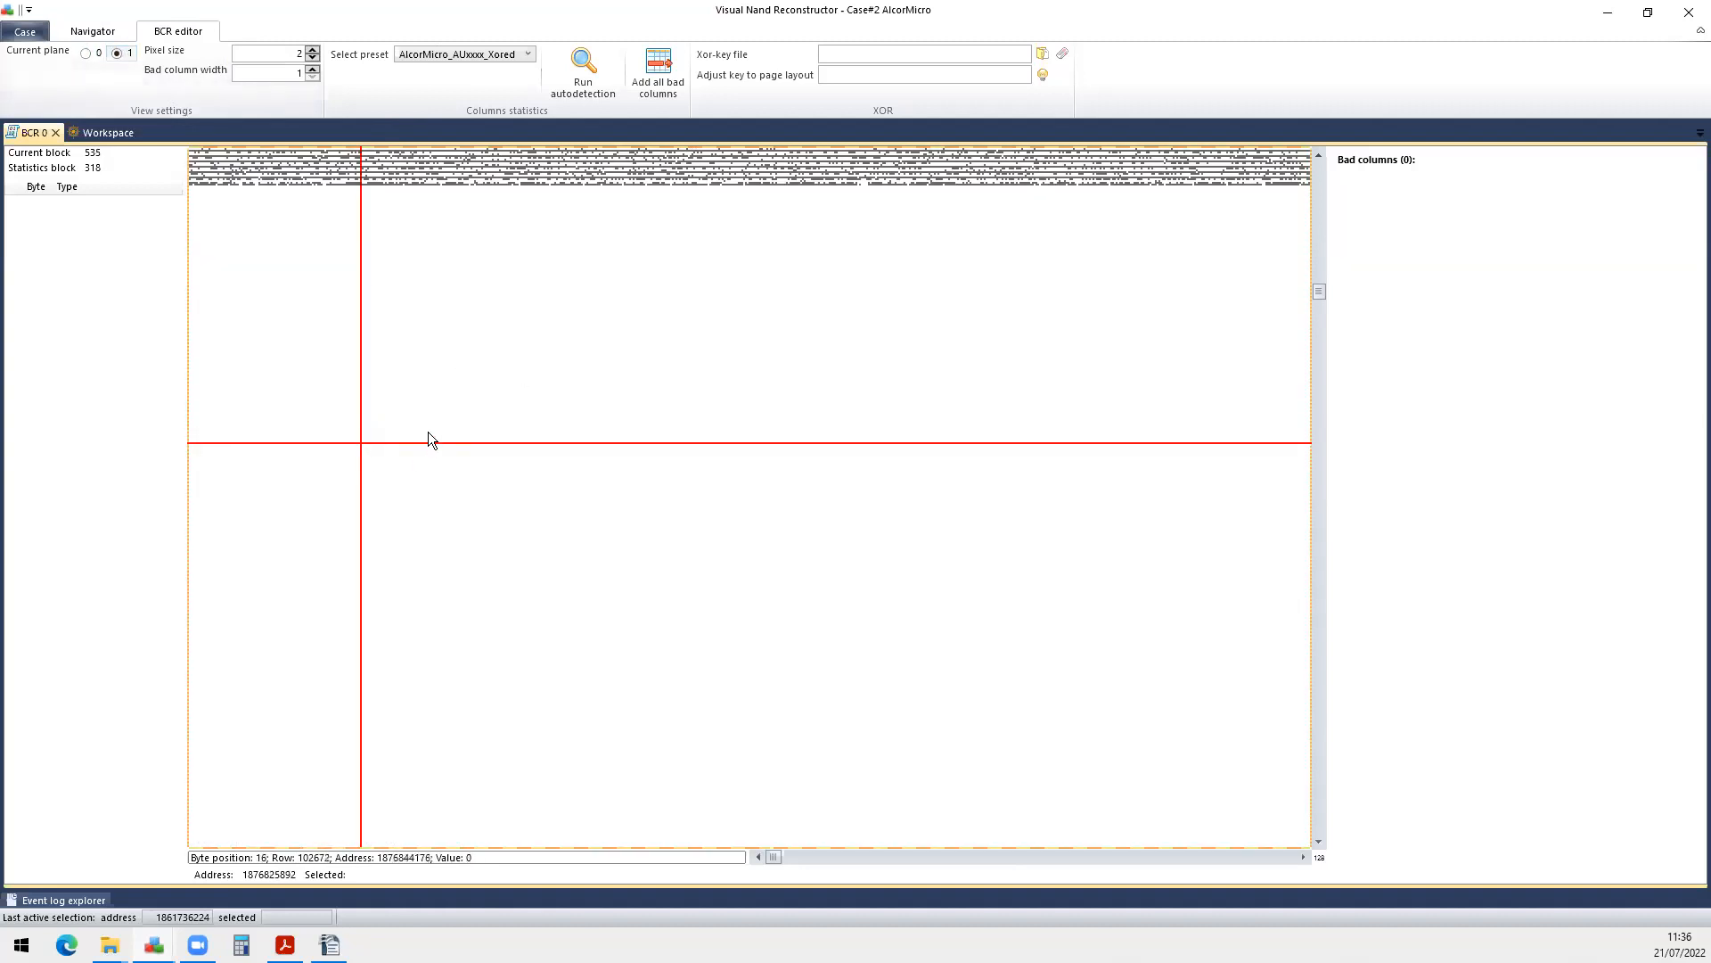
click(474, 590)
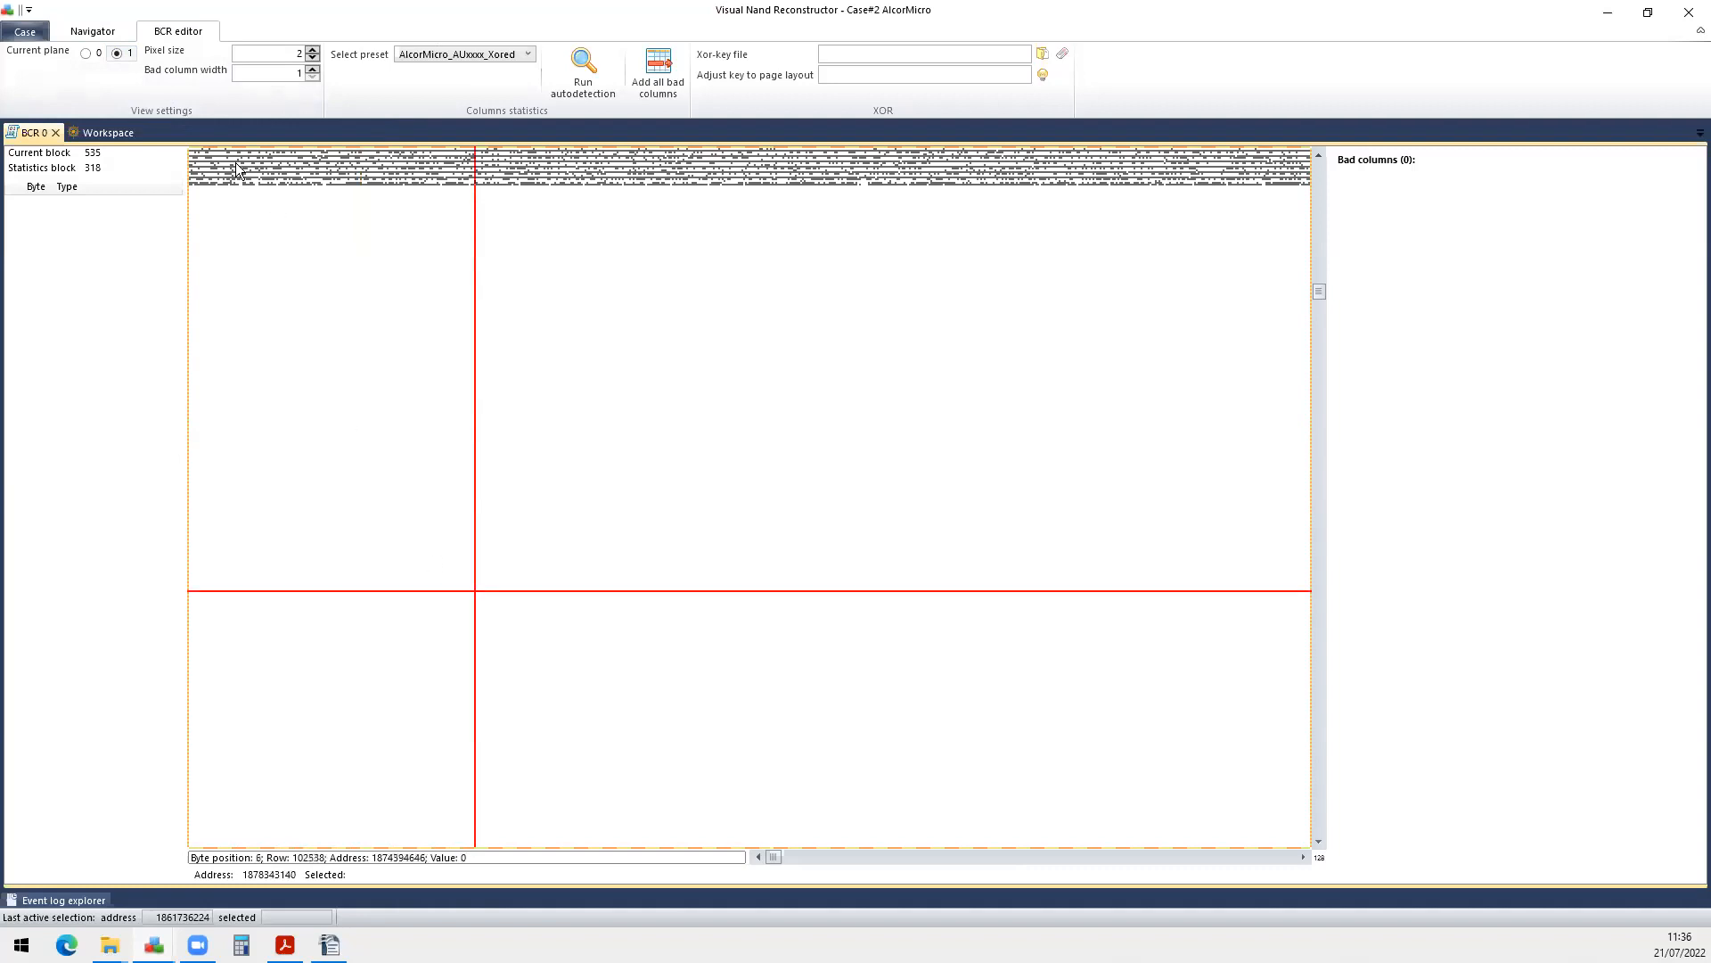
click(89, 55)
click(504, 365)
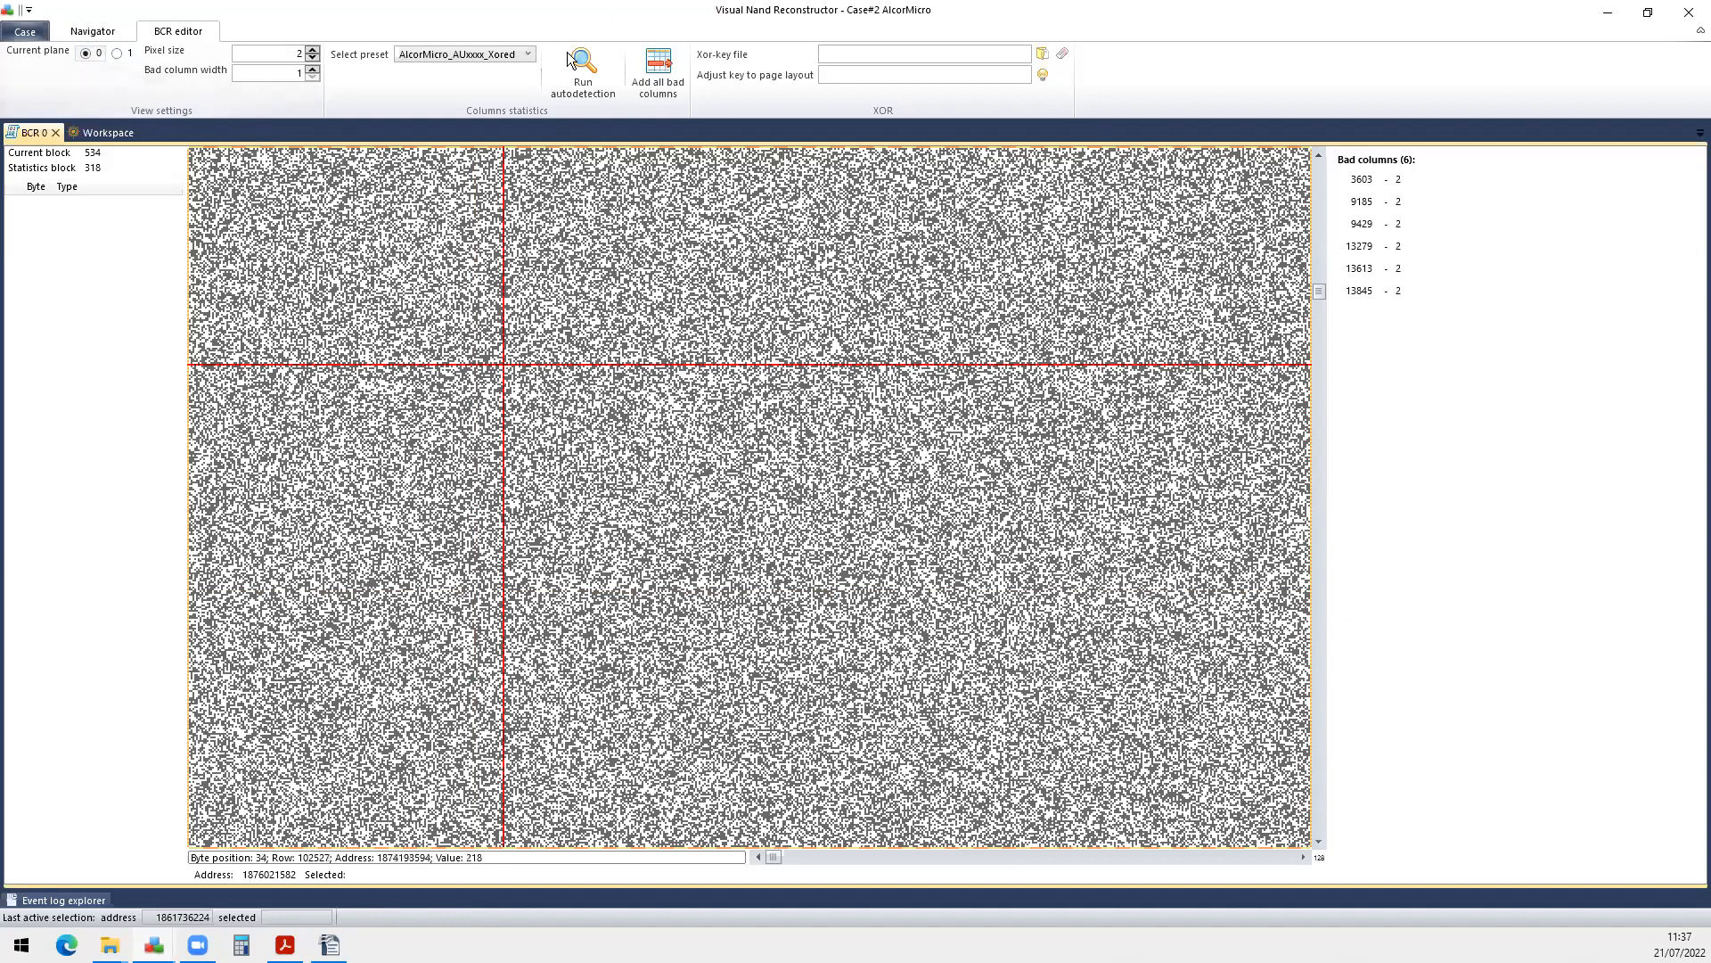
click(117, 54)
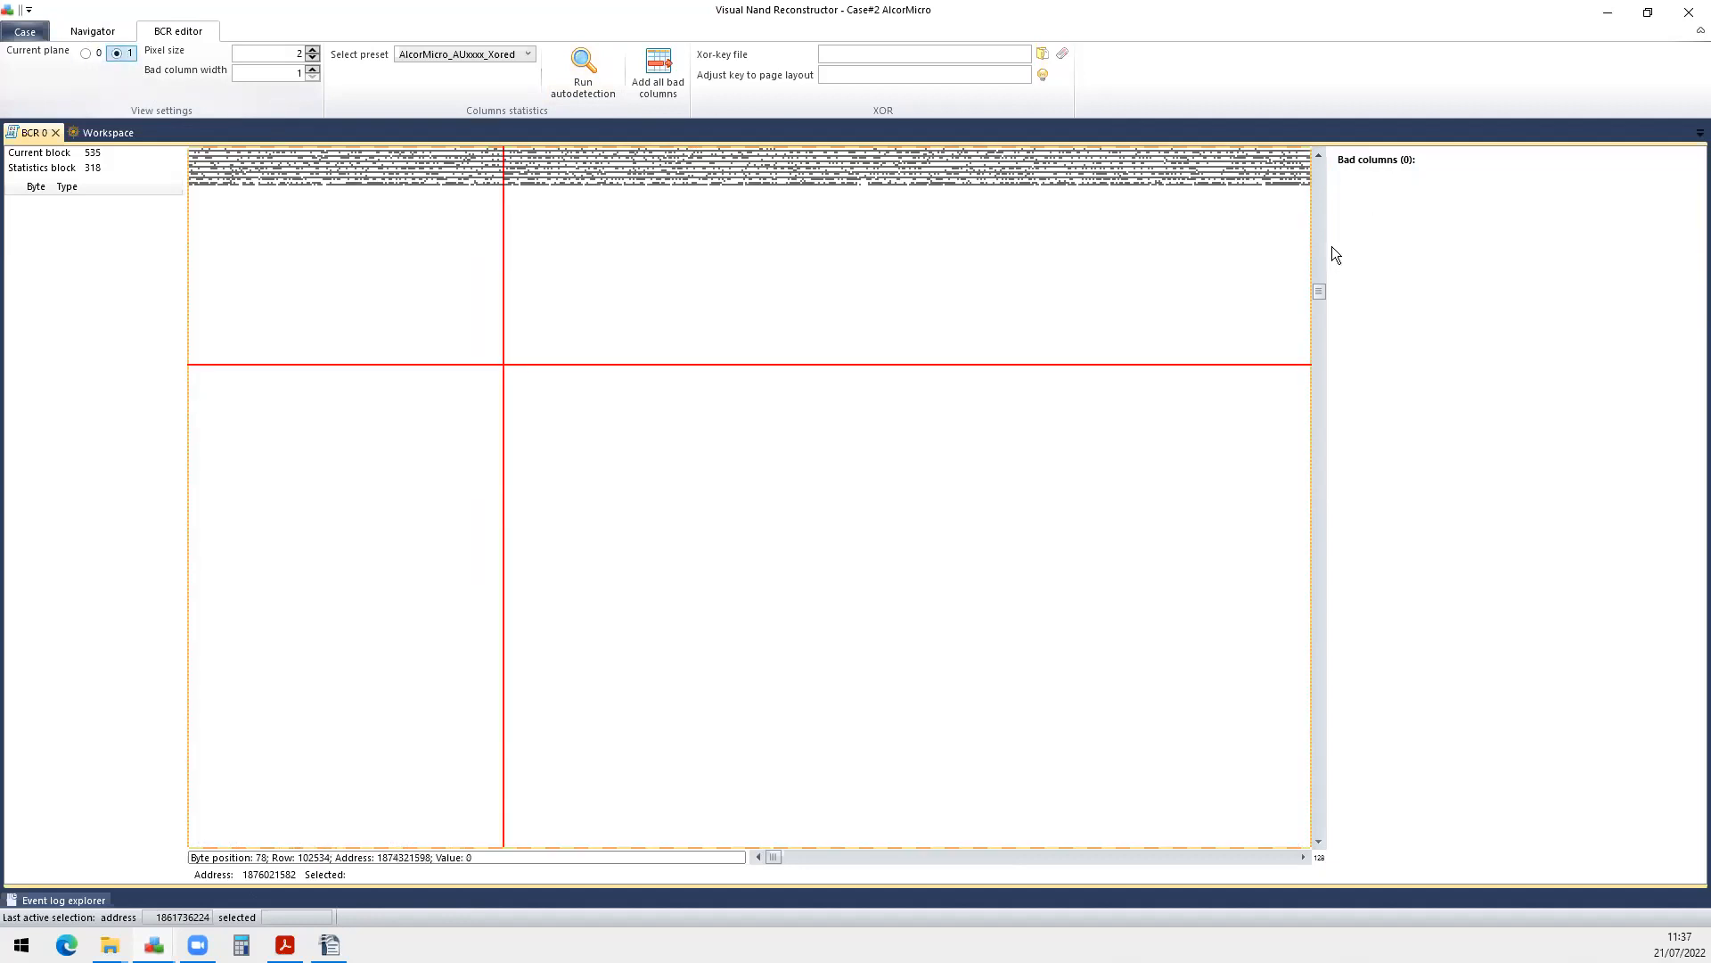
Examine the data patterns of blocks 589 and 1841 in plane 1.
drag(1317, 293, 1315, 306)
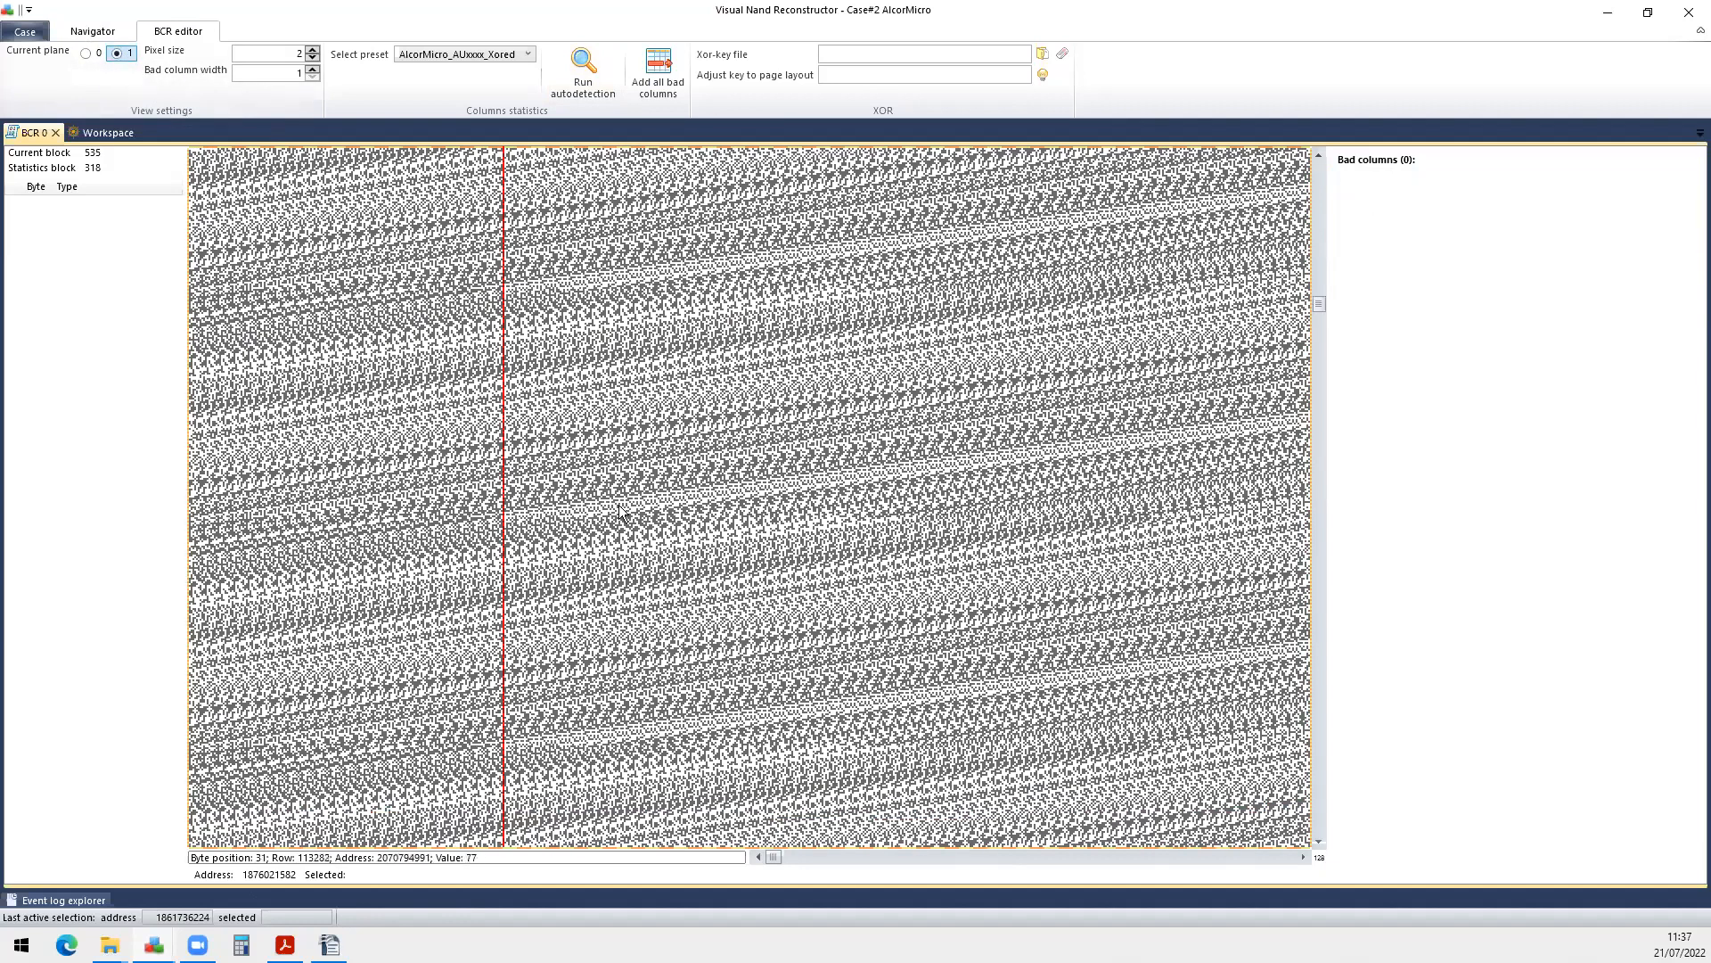
click(407, 460)
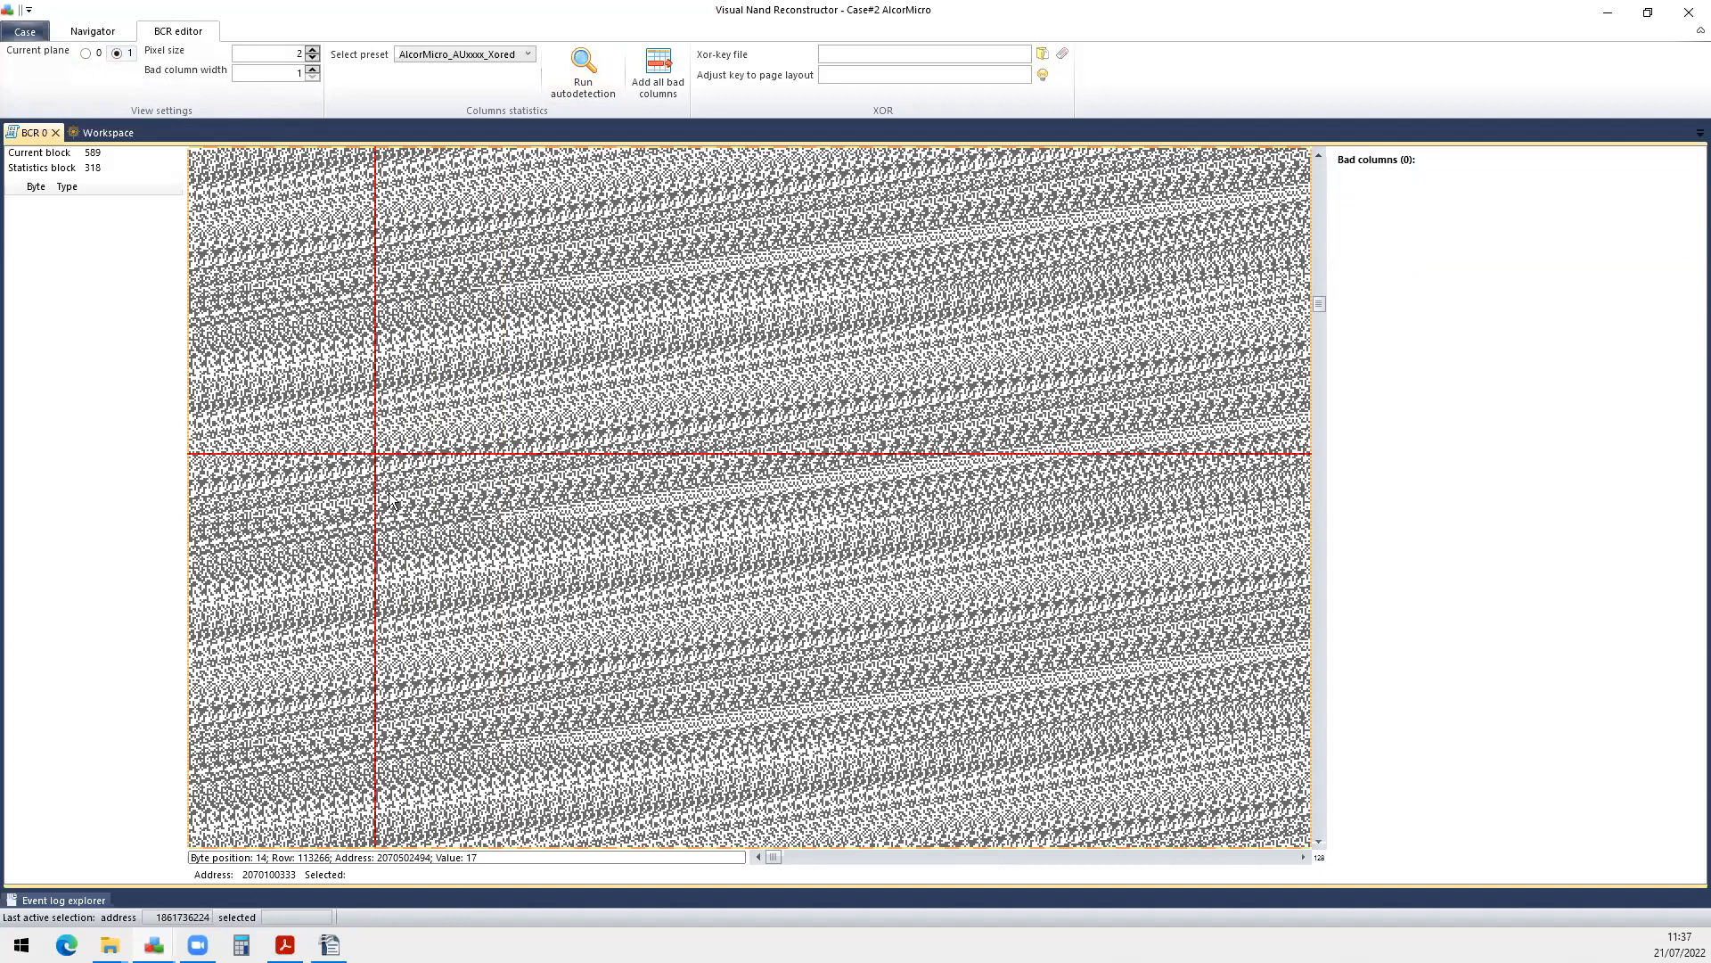
click(508, 294)
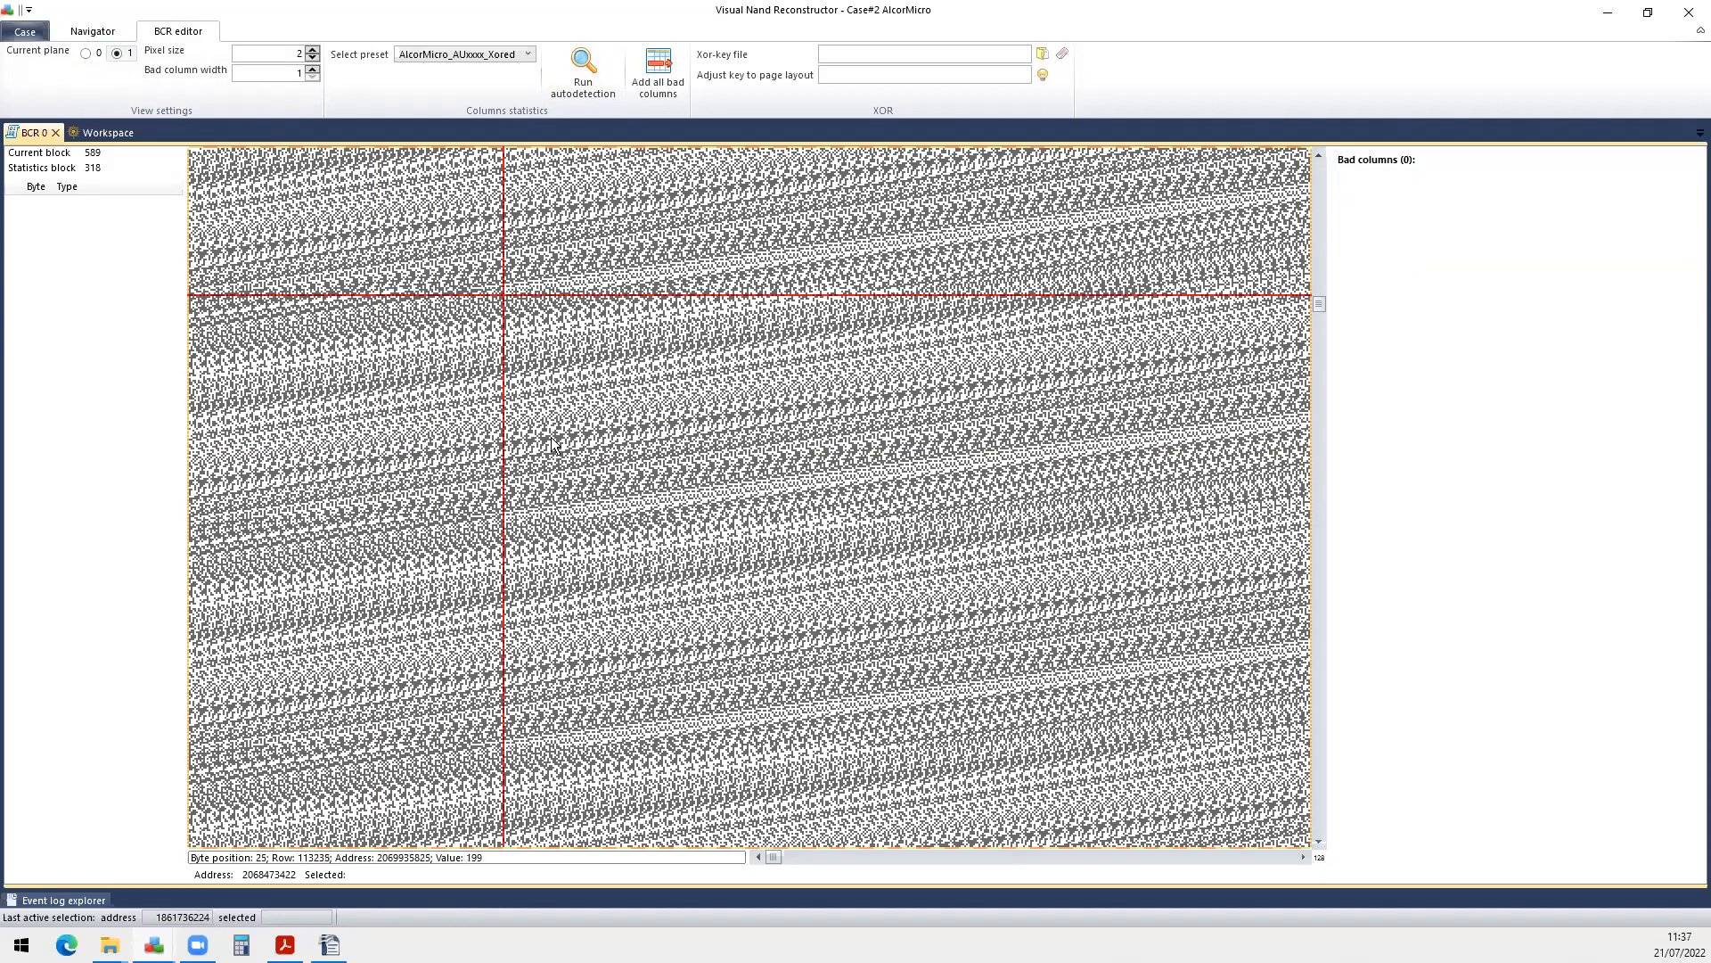
drag(1322, 282, 1321, 584)
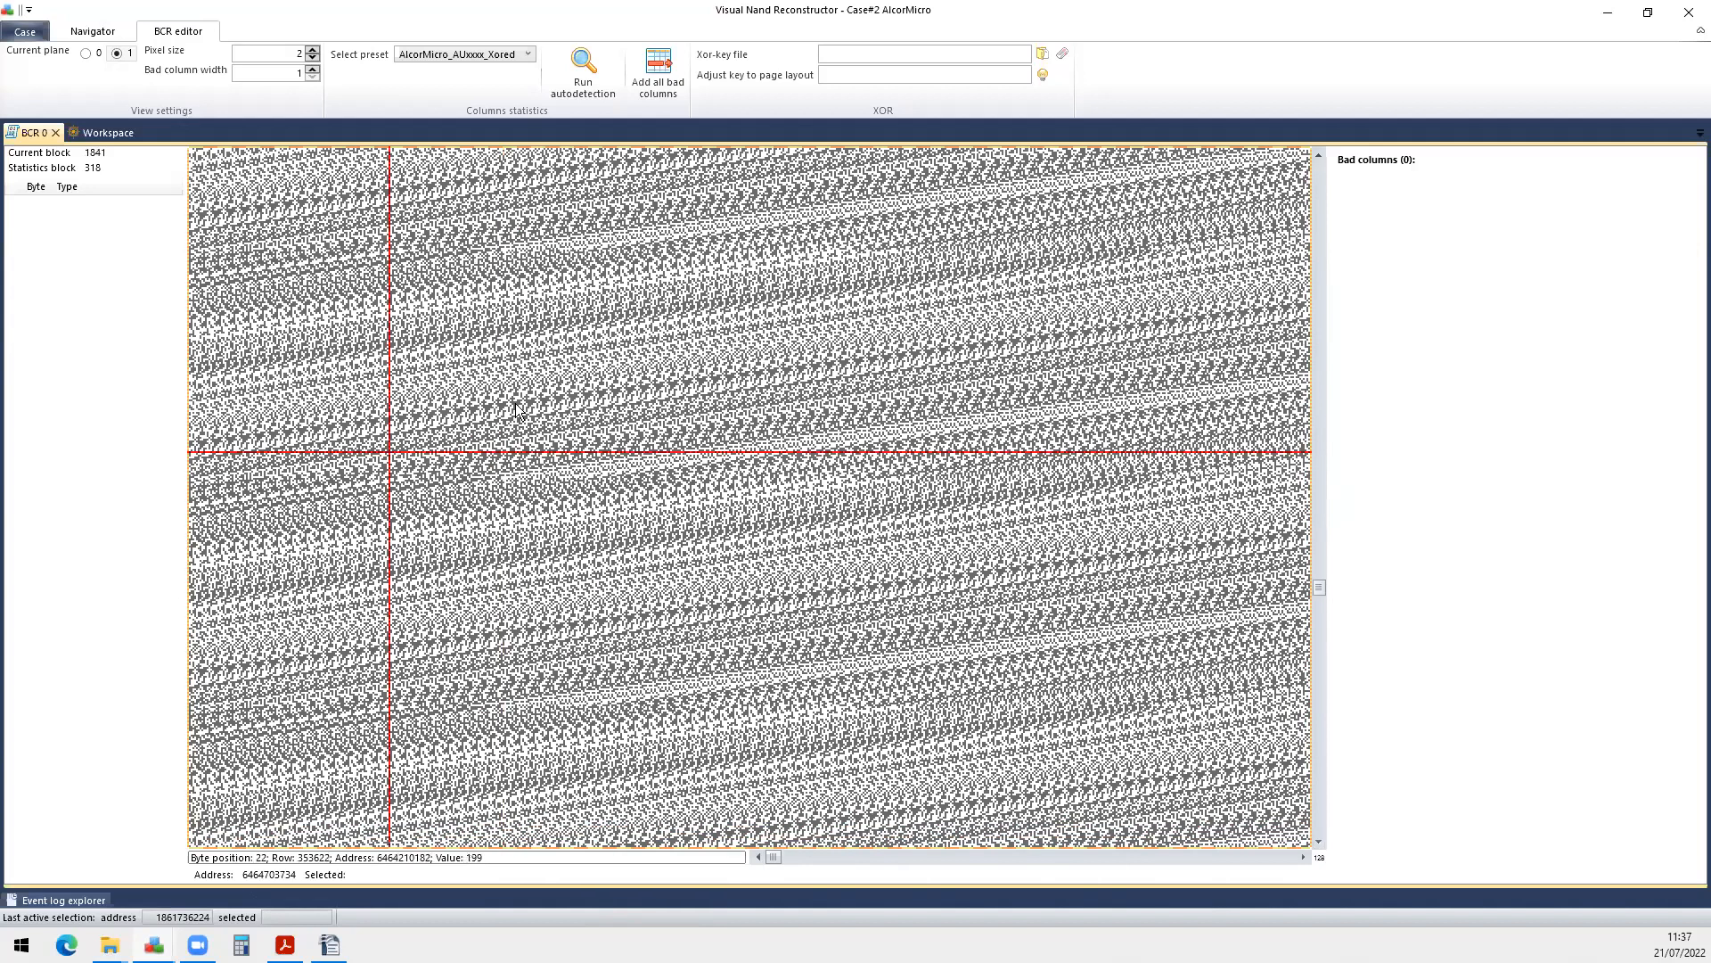
click(443, 376)
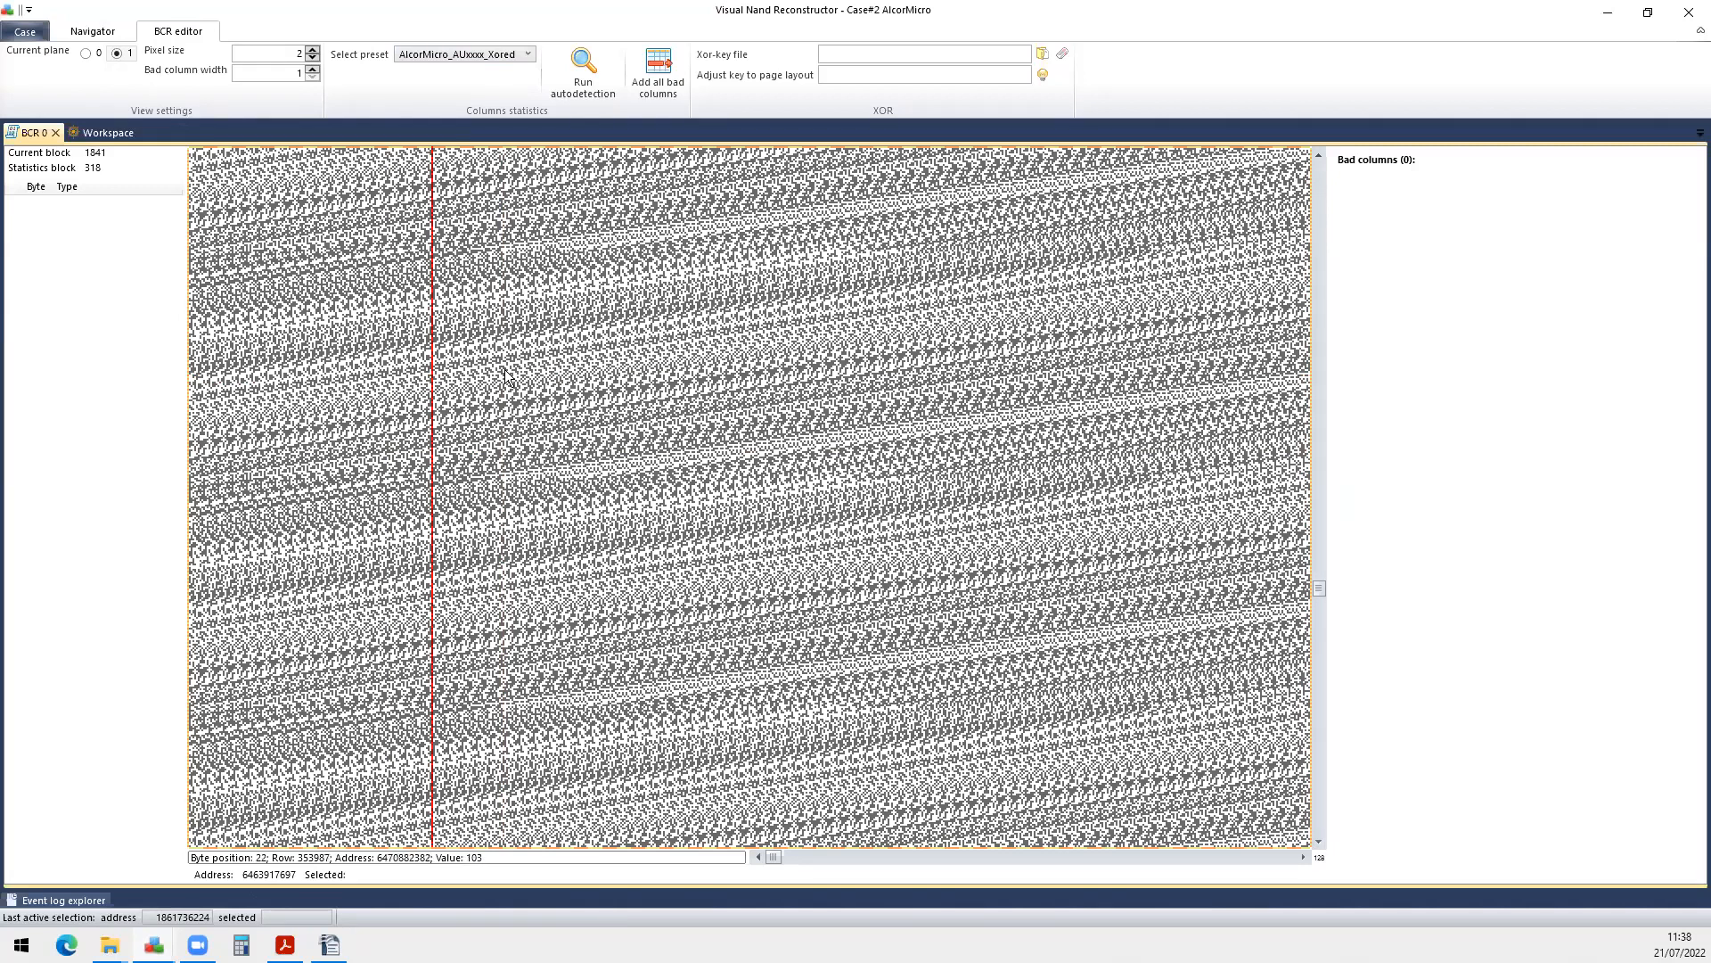
Browse the plane 1 blocks beyond 1841 and examine the data pattern around block 1857.
click(1323, 606)
drag(1320, 592, 1323, 604)
click(1321, 563)
click(1321, 563)
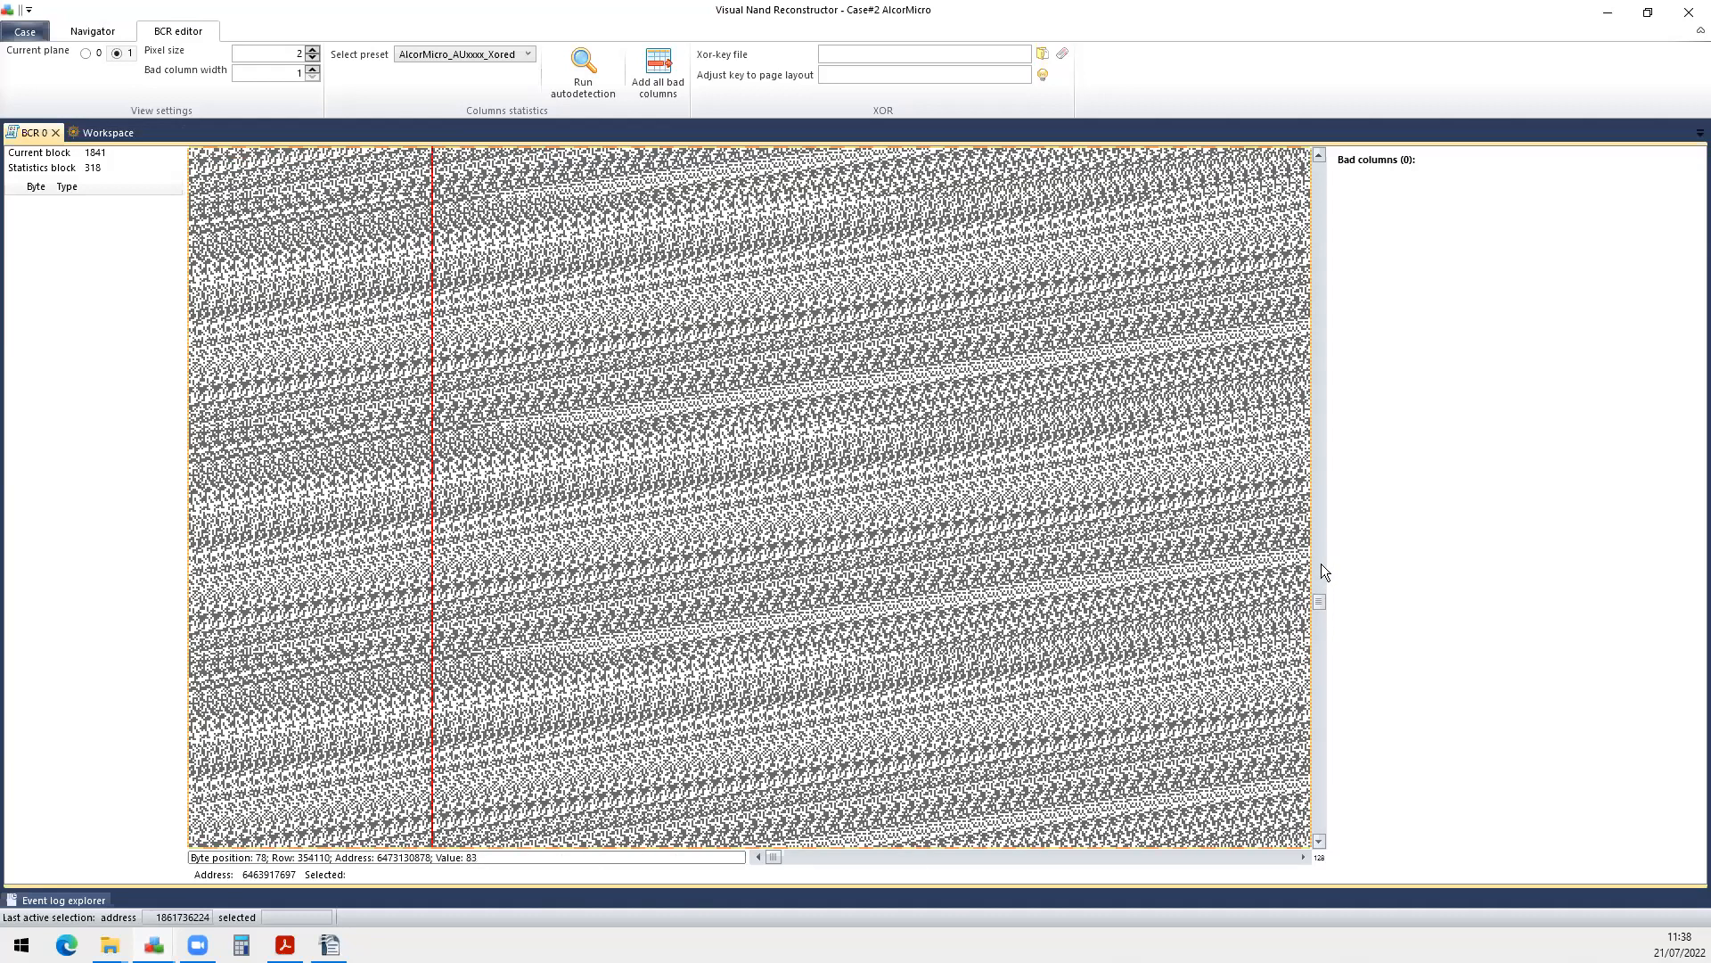
click(1316, 514)
click(1317, 515)
click(1316, 514)
click(1316, 514)
click(1316, 514)
click(1316, 522)
click(1318, 528)
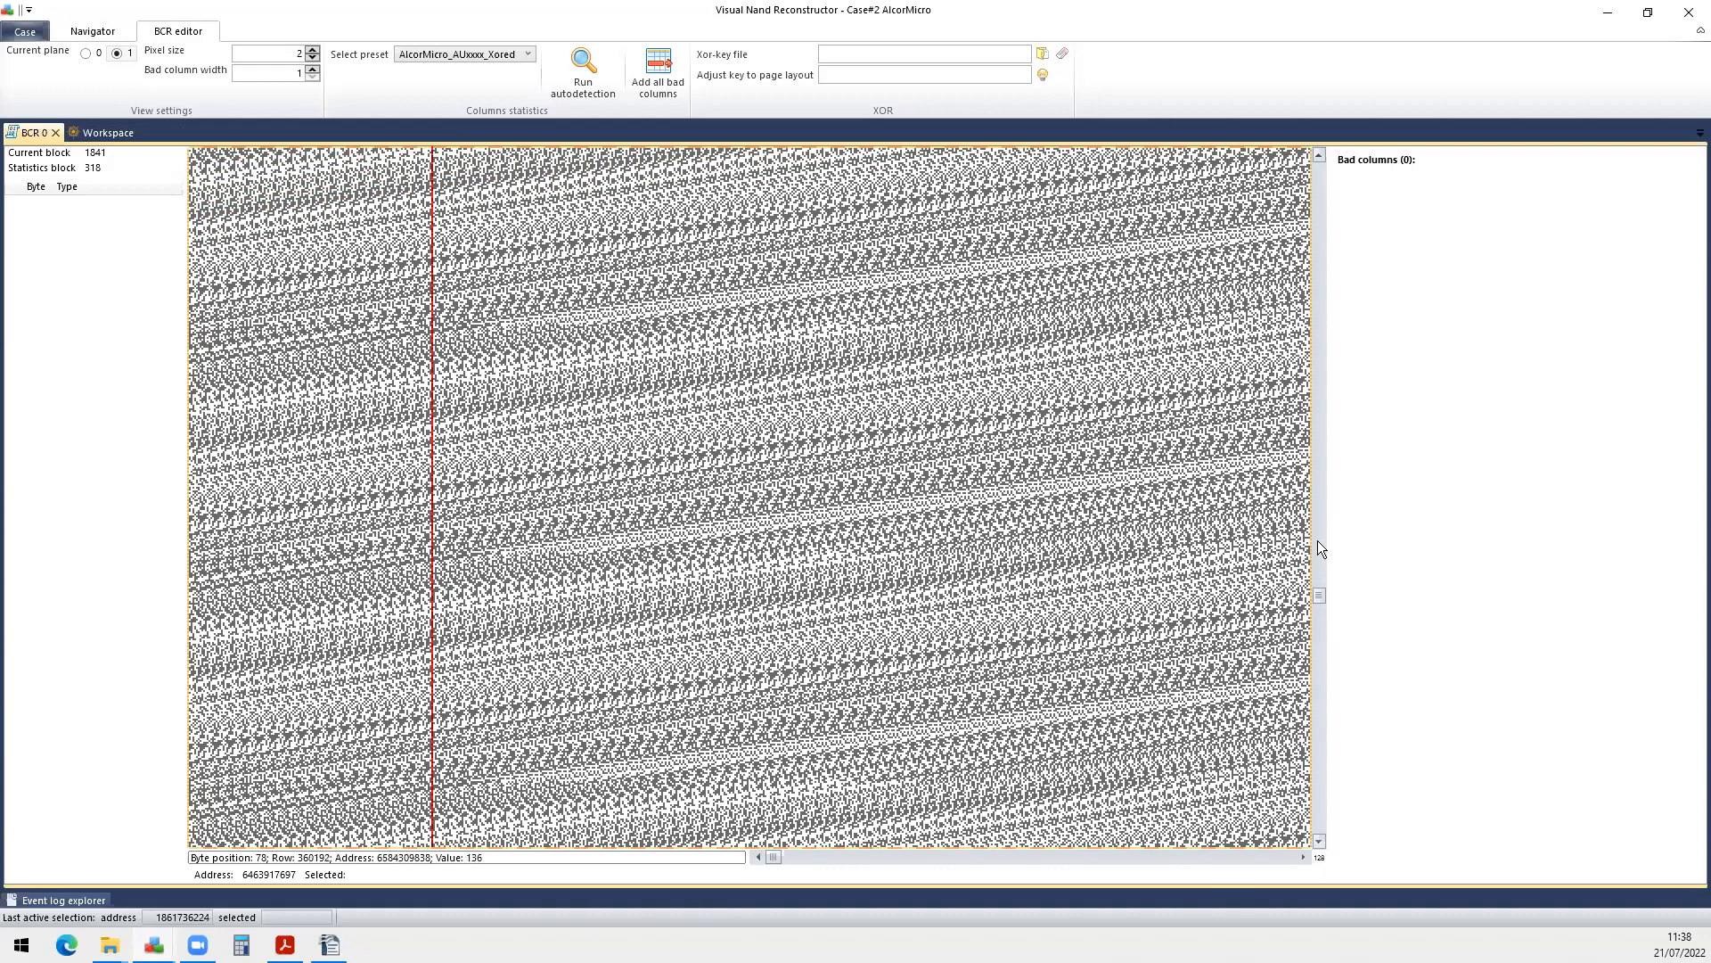
click(1319, 540)
click(1320, 540)
drag(1320, 592, 1319, 589)
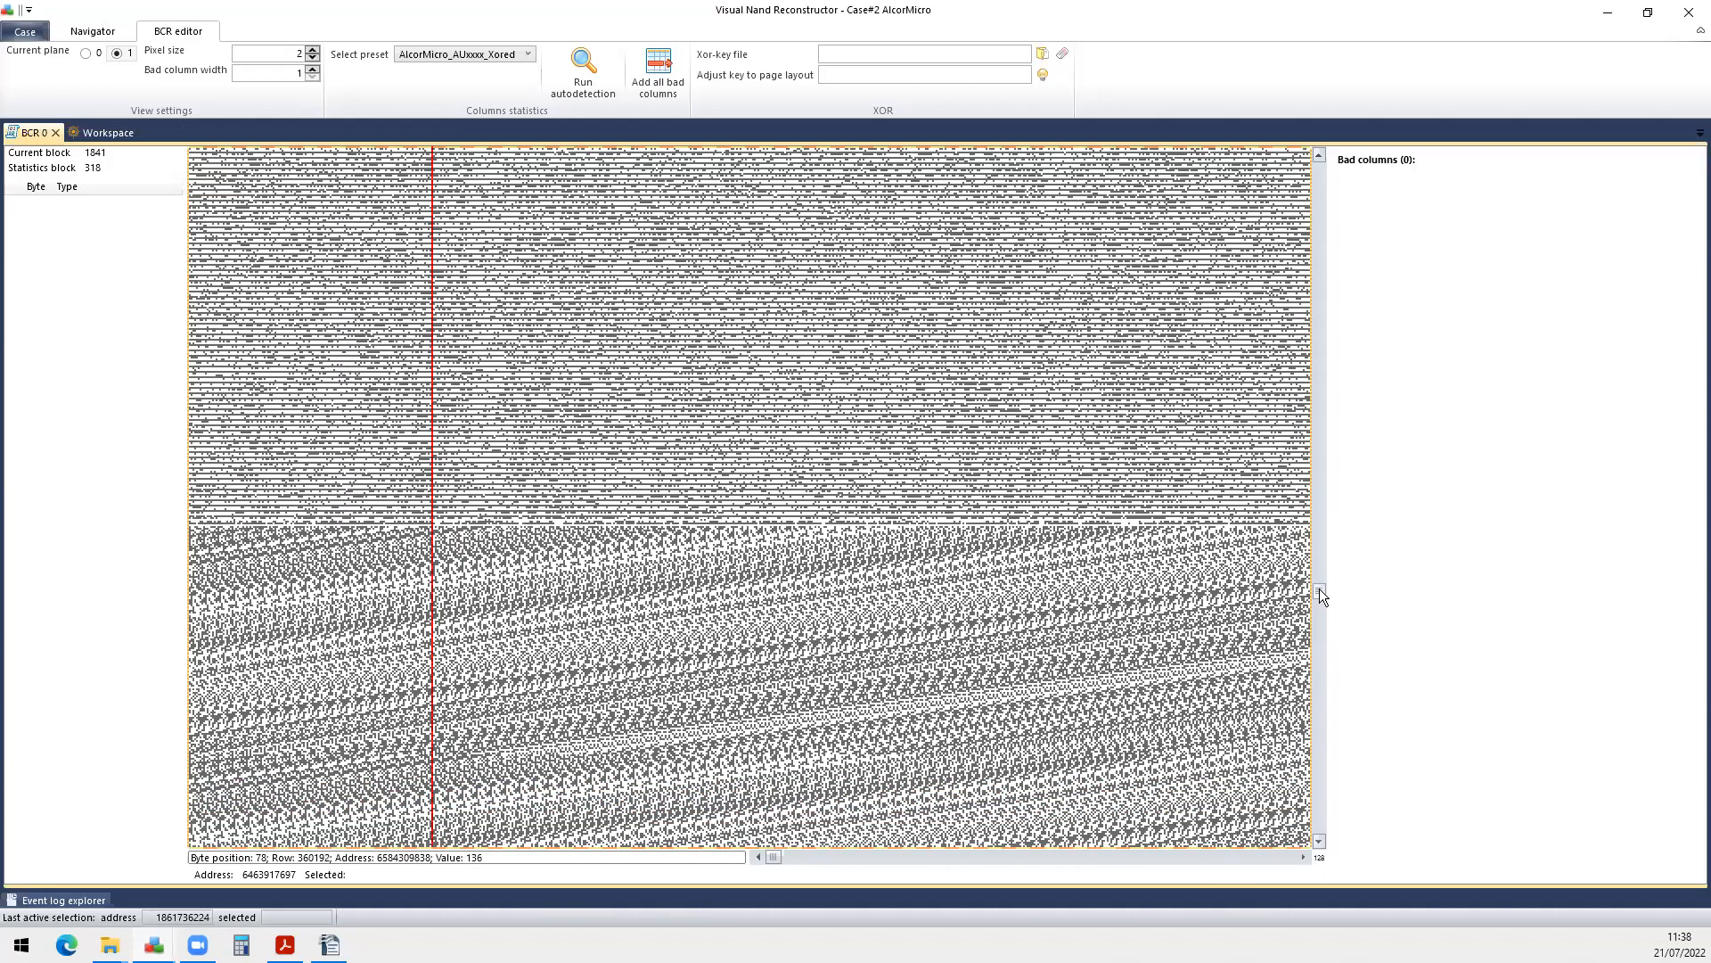
scroll(394, 310, up, 1)
scroll(500, 490, down, 2)
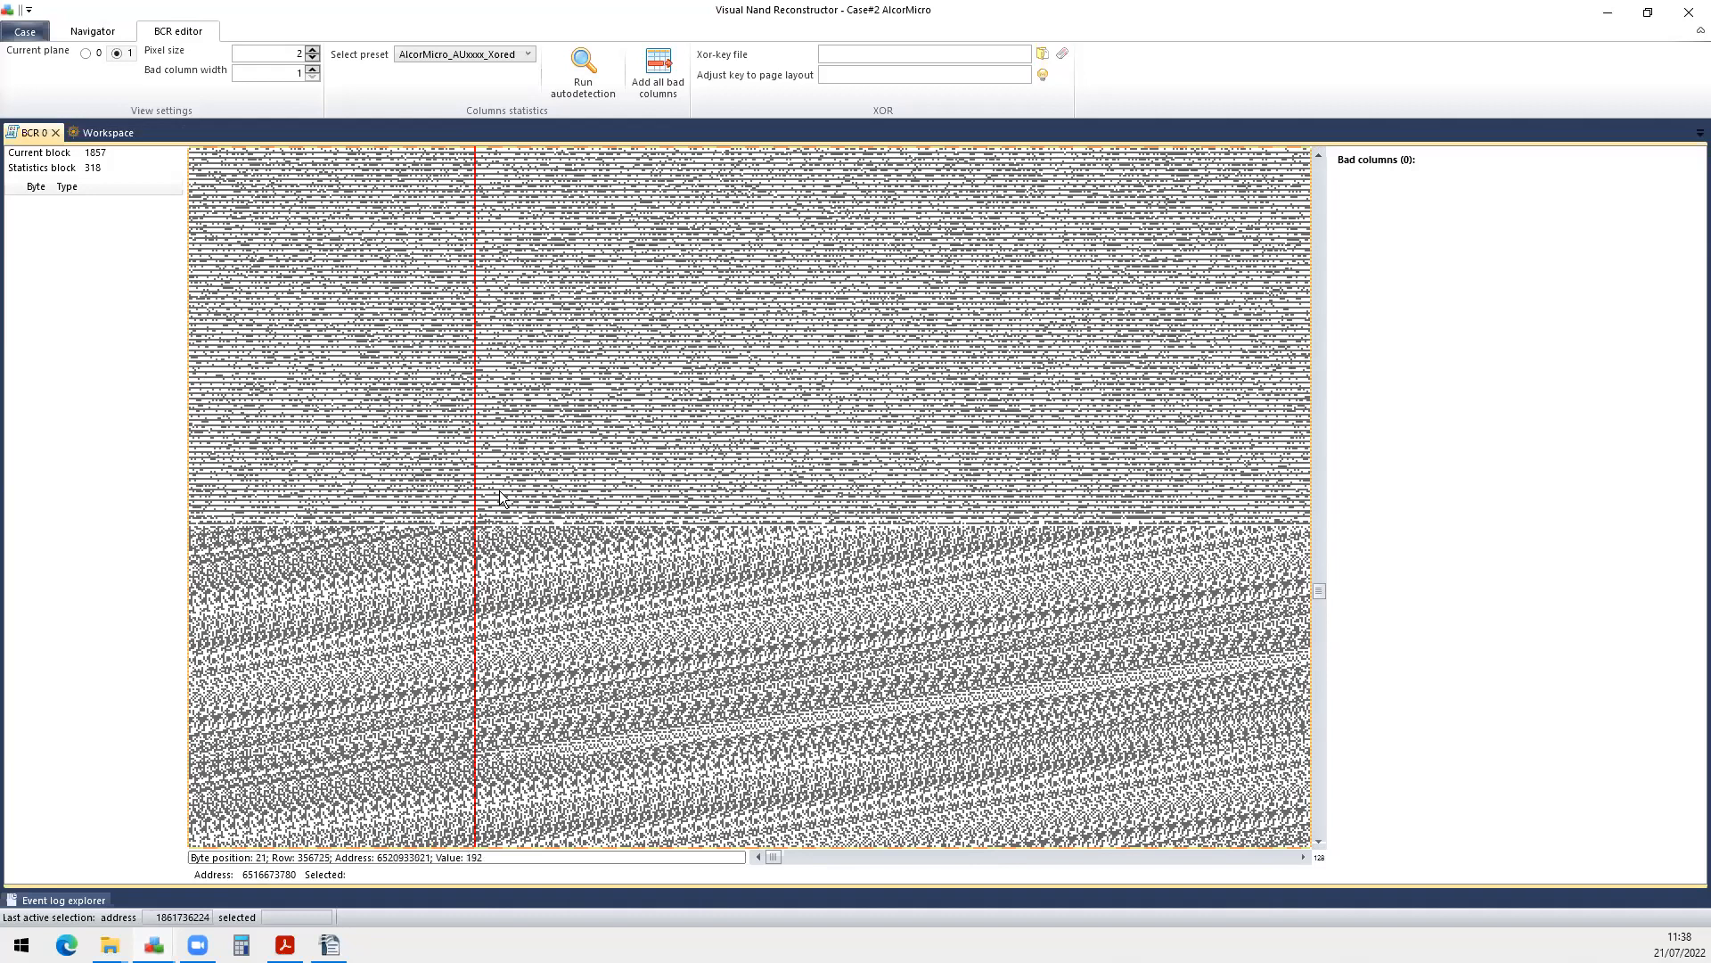
Autodetect the bad columns of plane 1 on block 1853 and add all of them to the bad column list.
scroll(486, 379, up, 1)
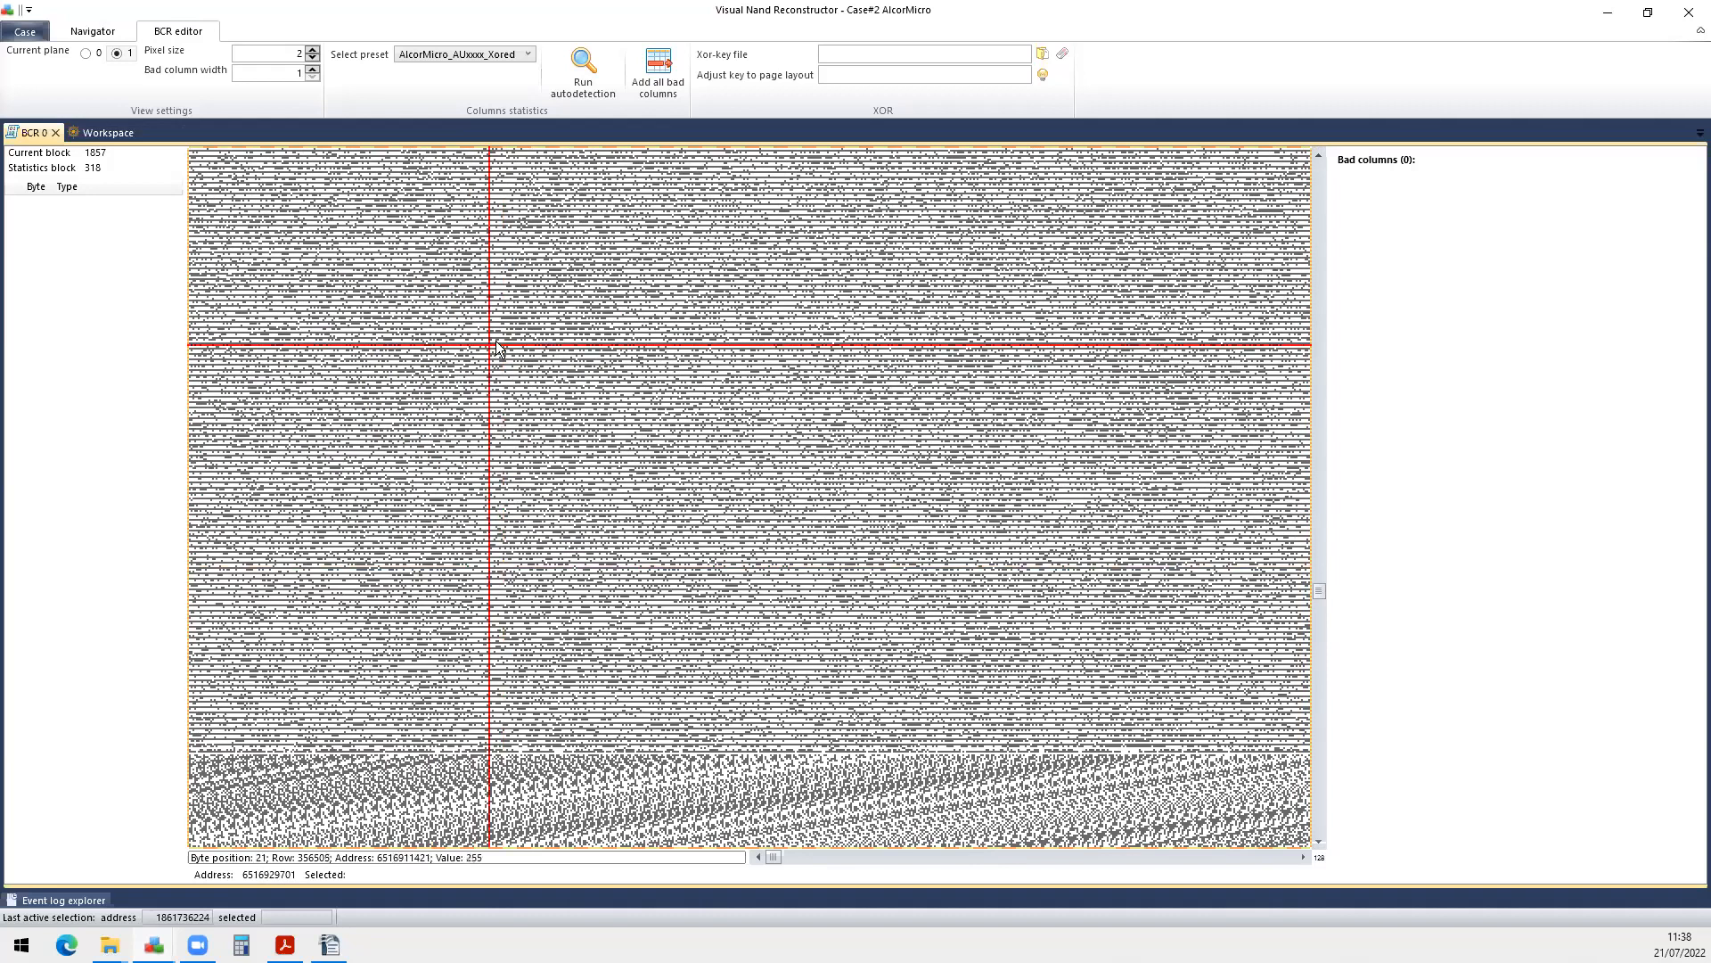
scroll(499, 344, up, 2)
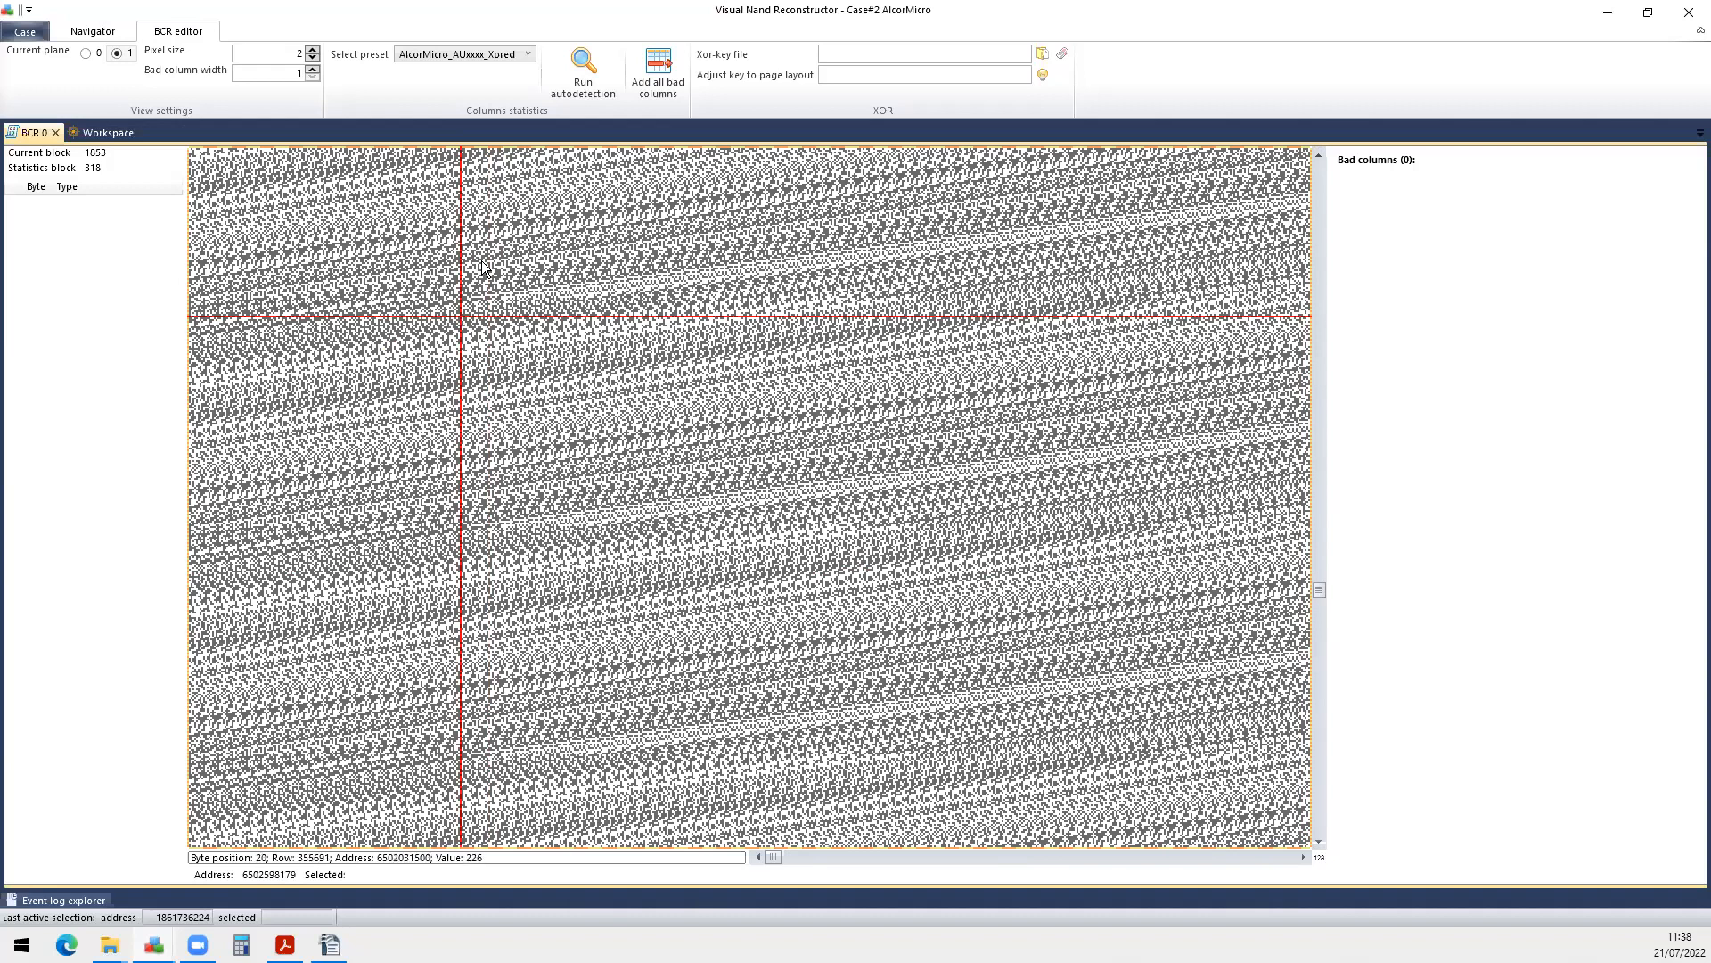
click(597, 84)
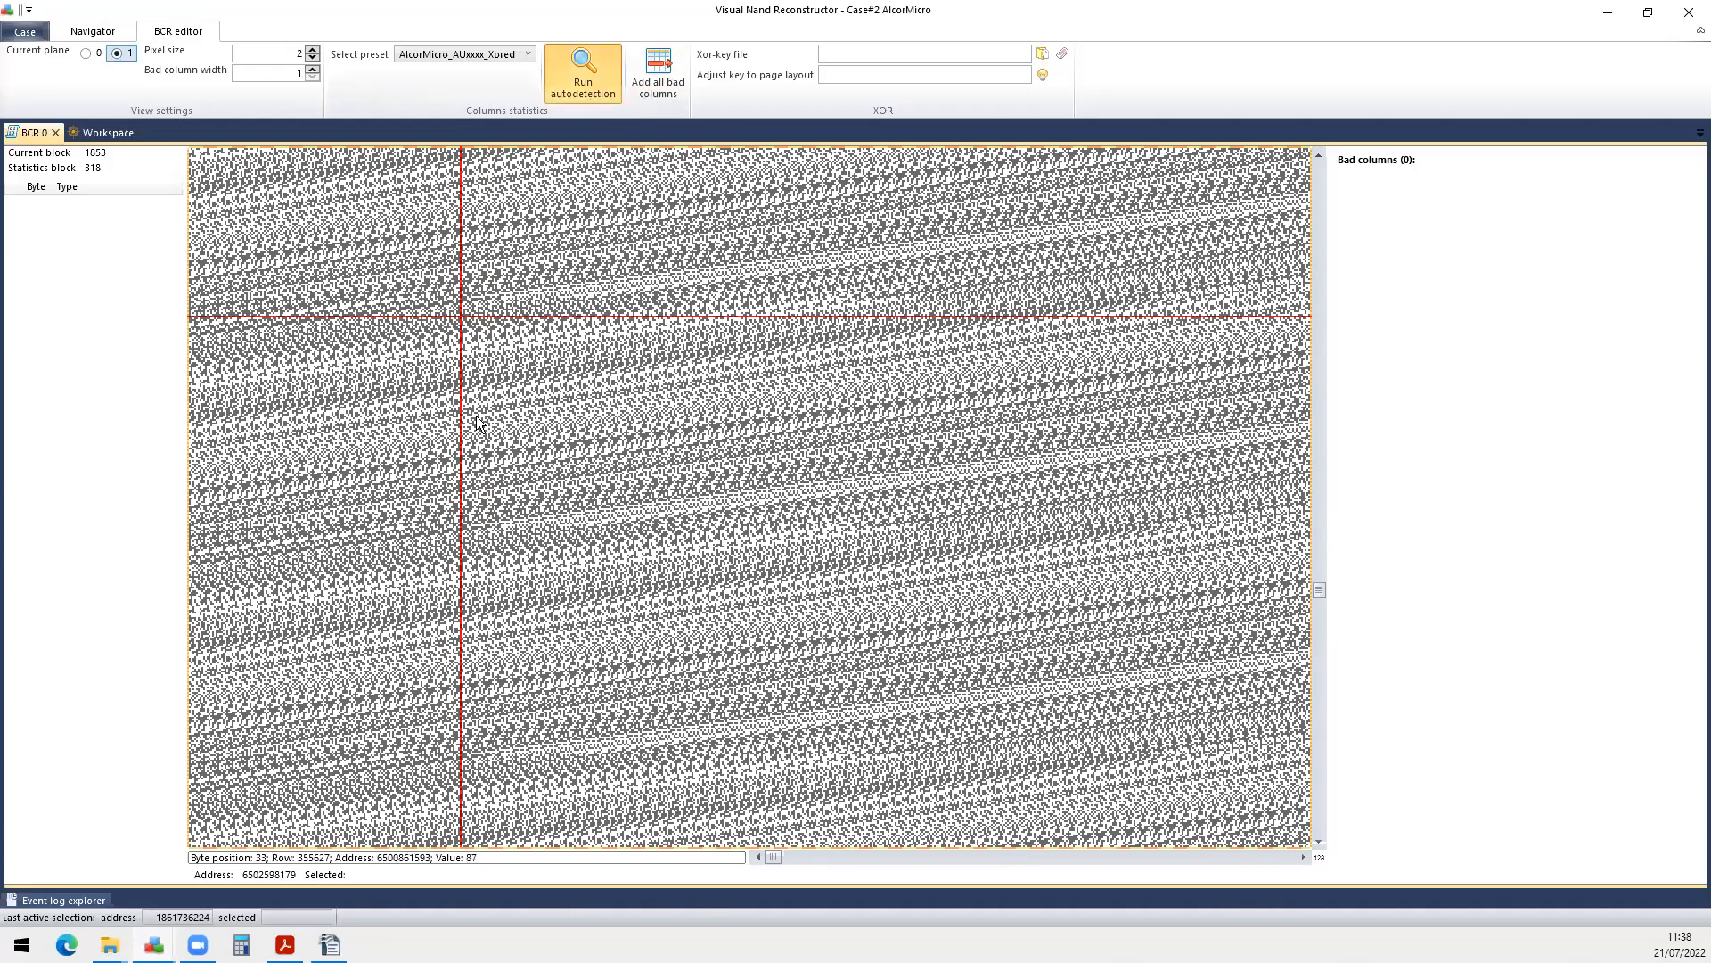
click(659, 85)
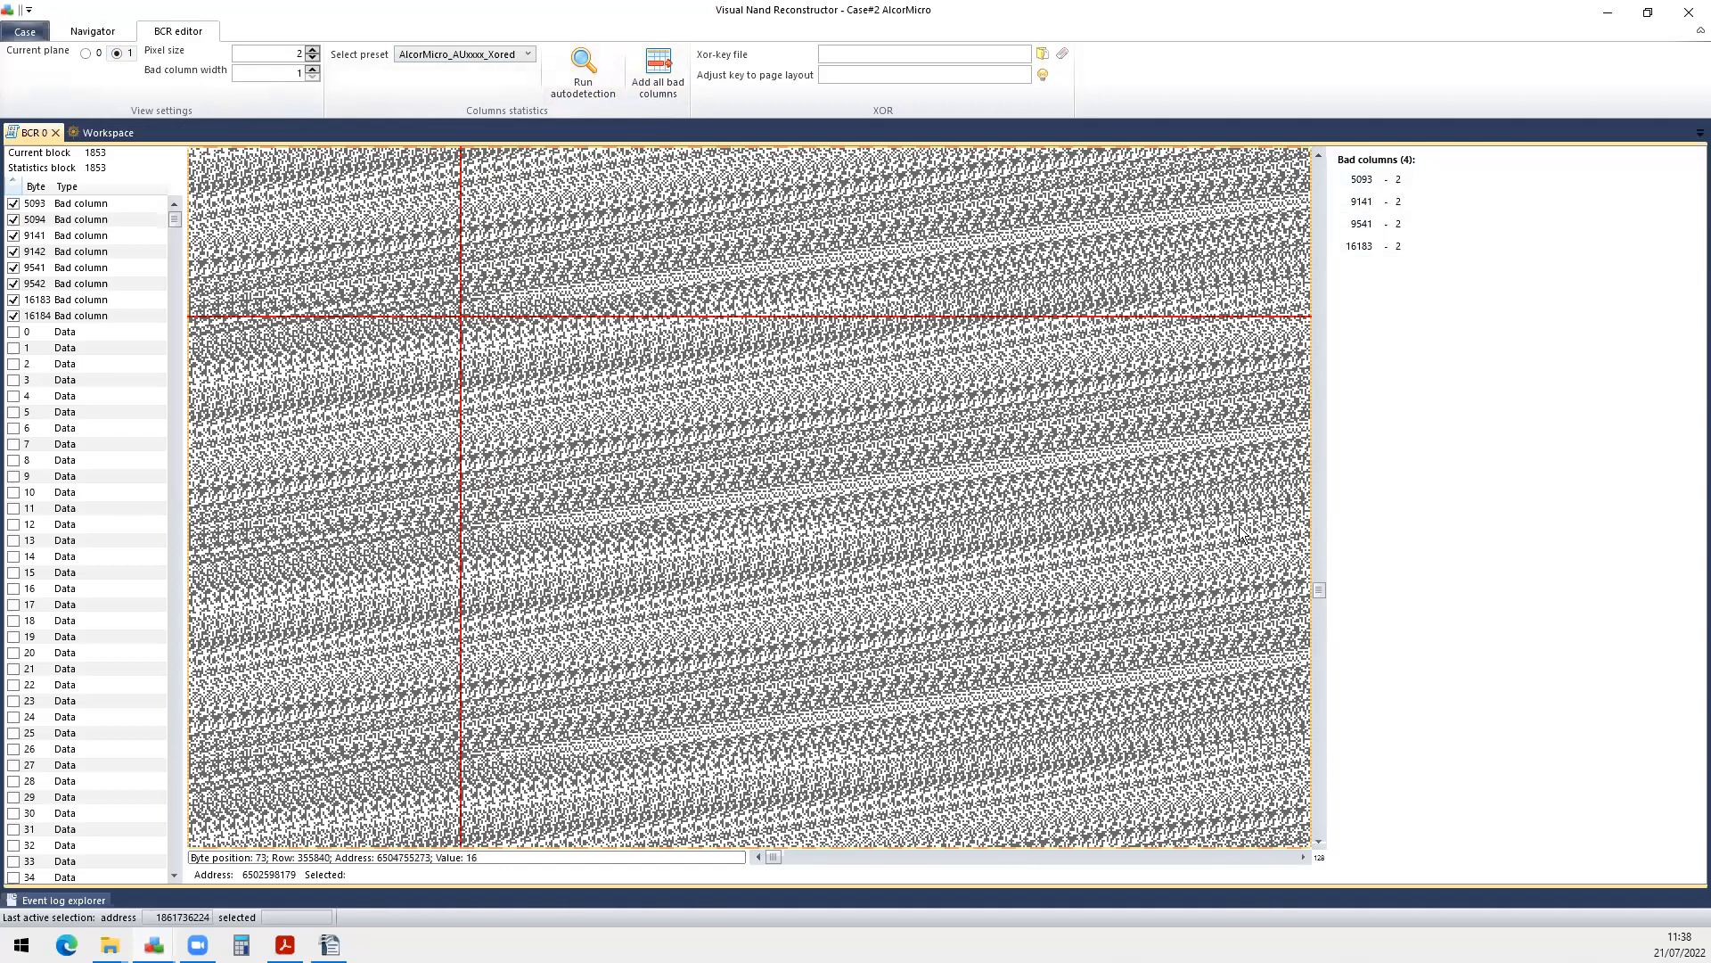
Compare the bad column lists of plane 0 and plane 1, and locate detected column 16183 in plane 1.
click(99, 54)
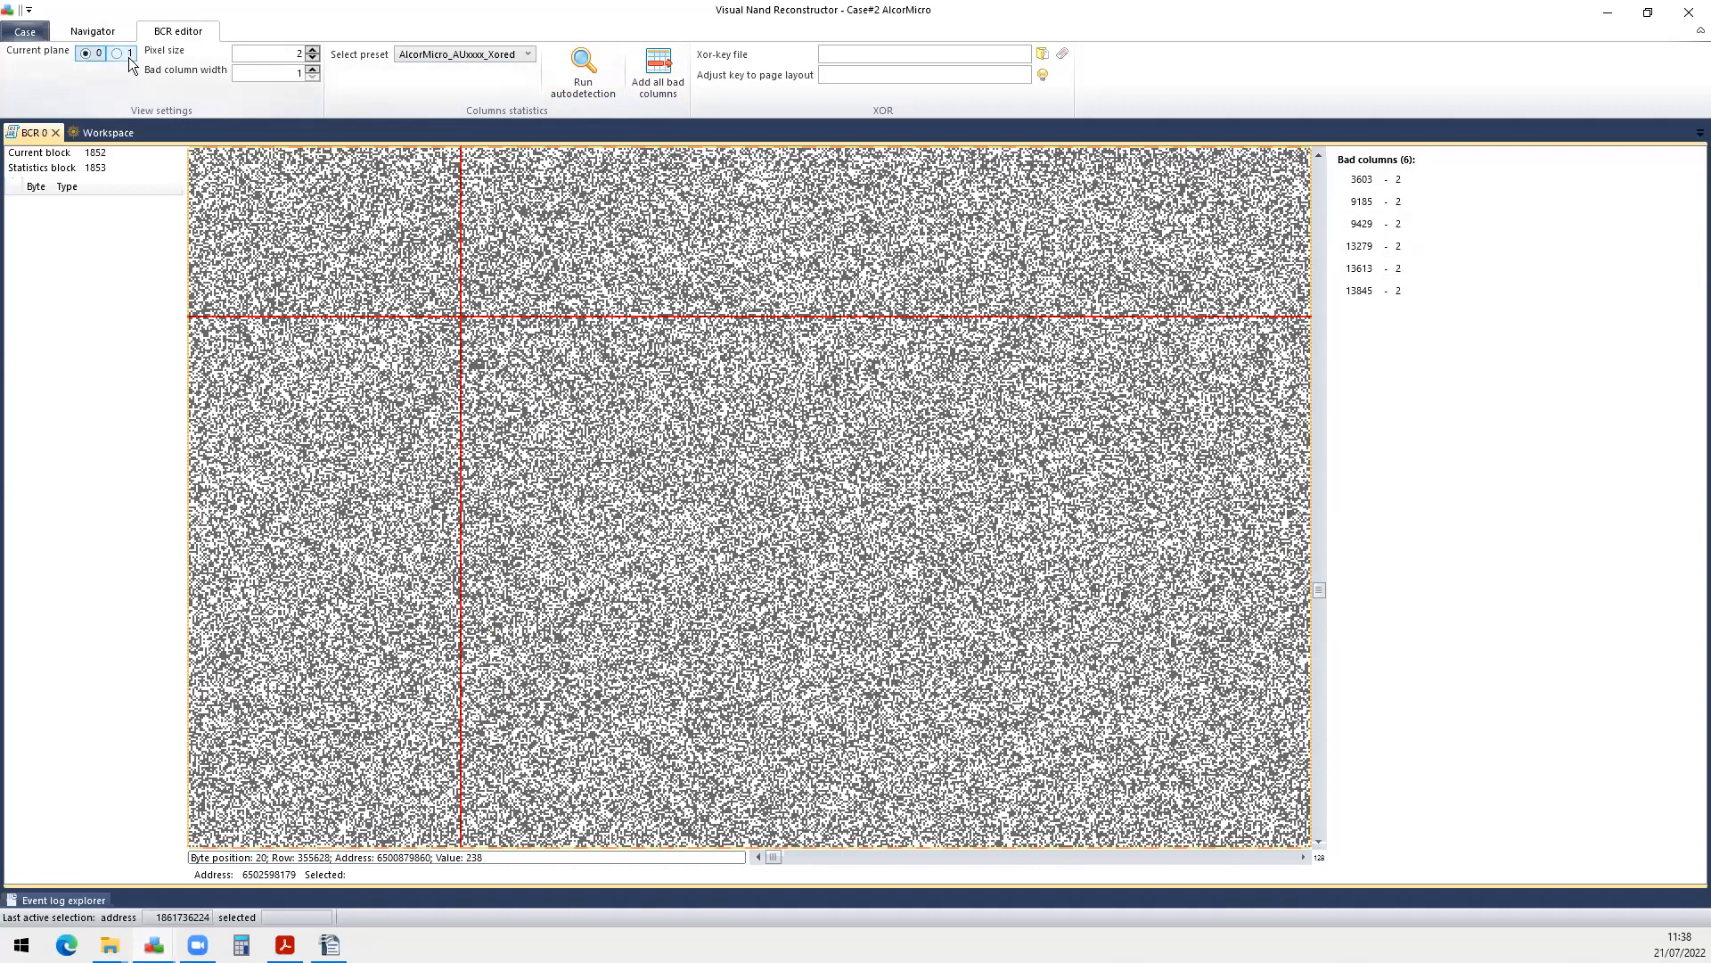
click(125, 54)
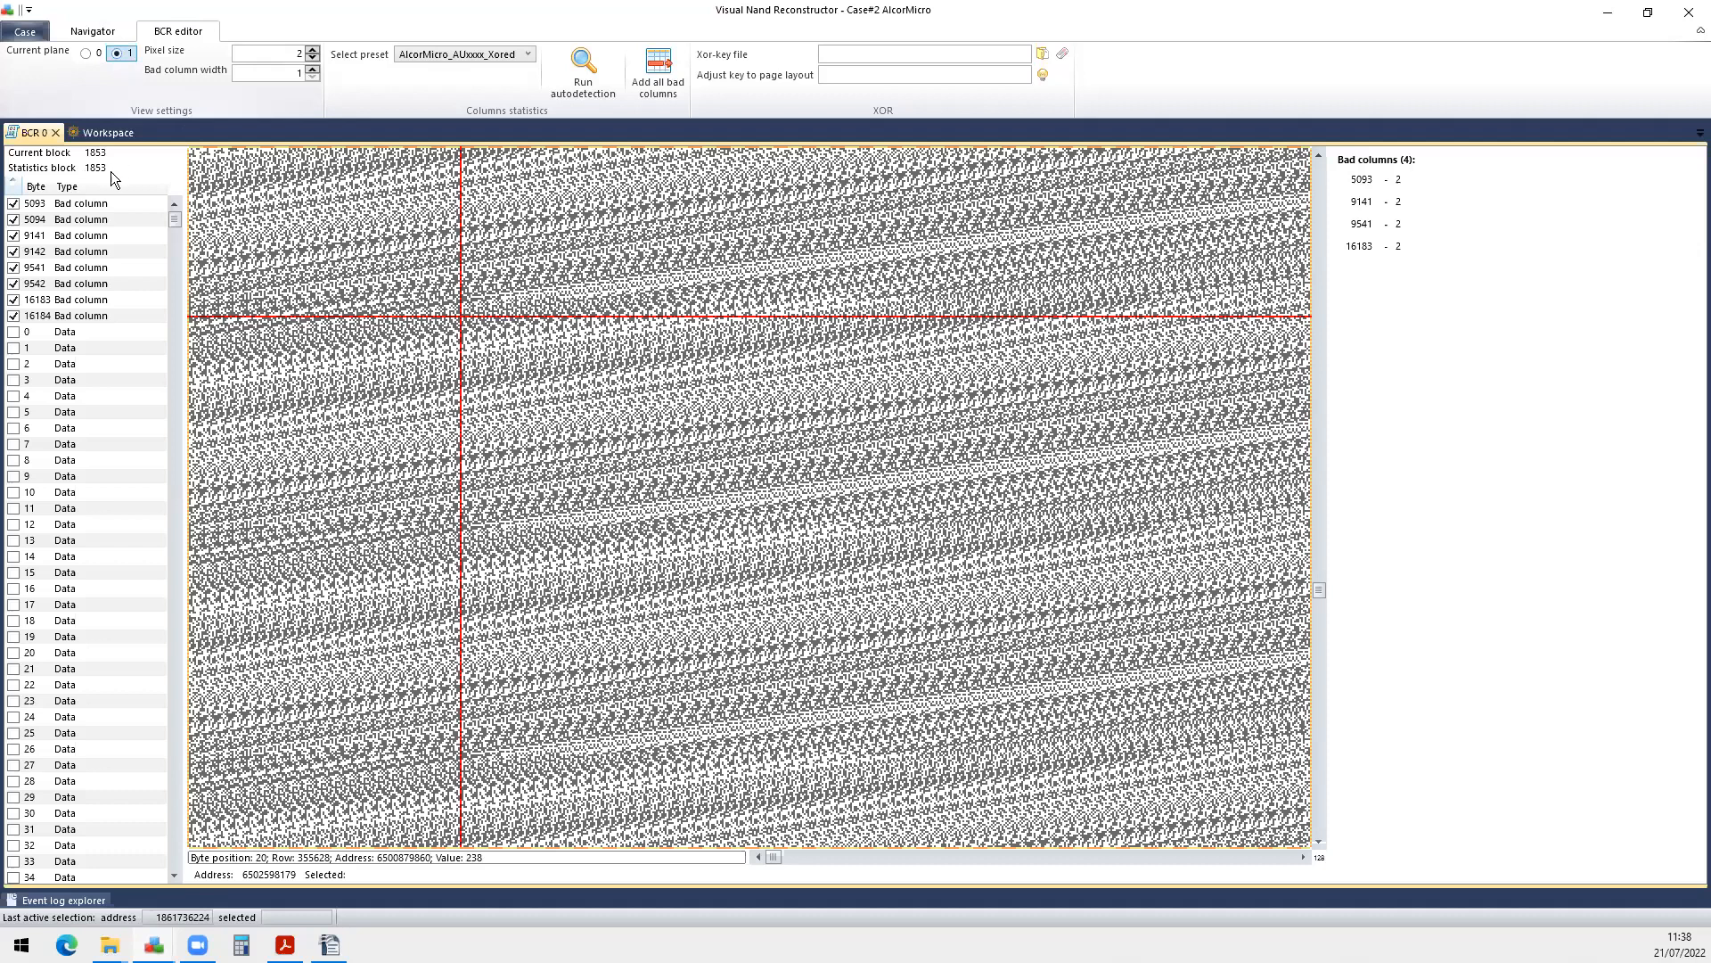
right_click(79, 303)
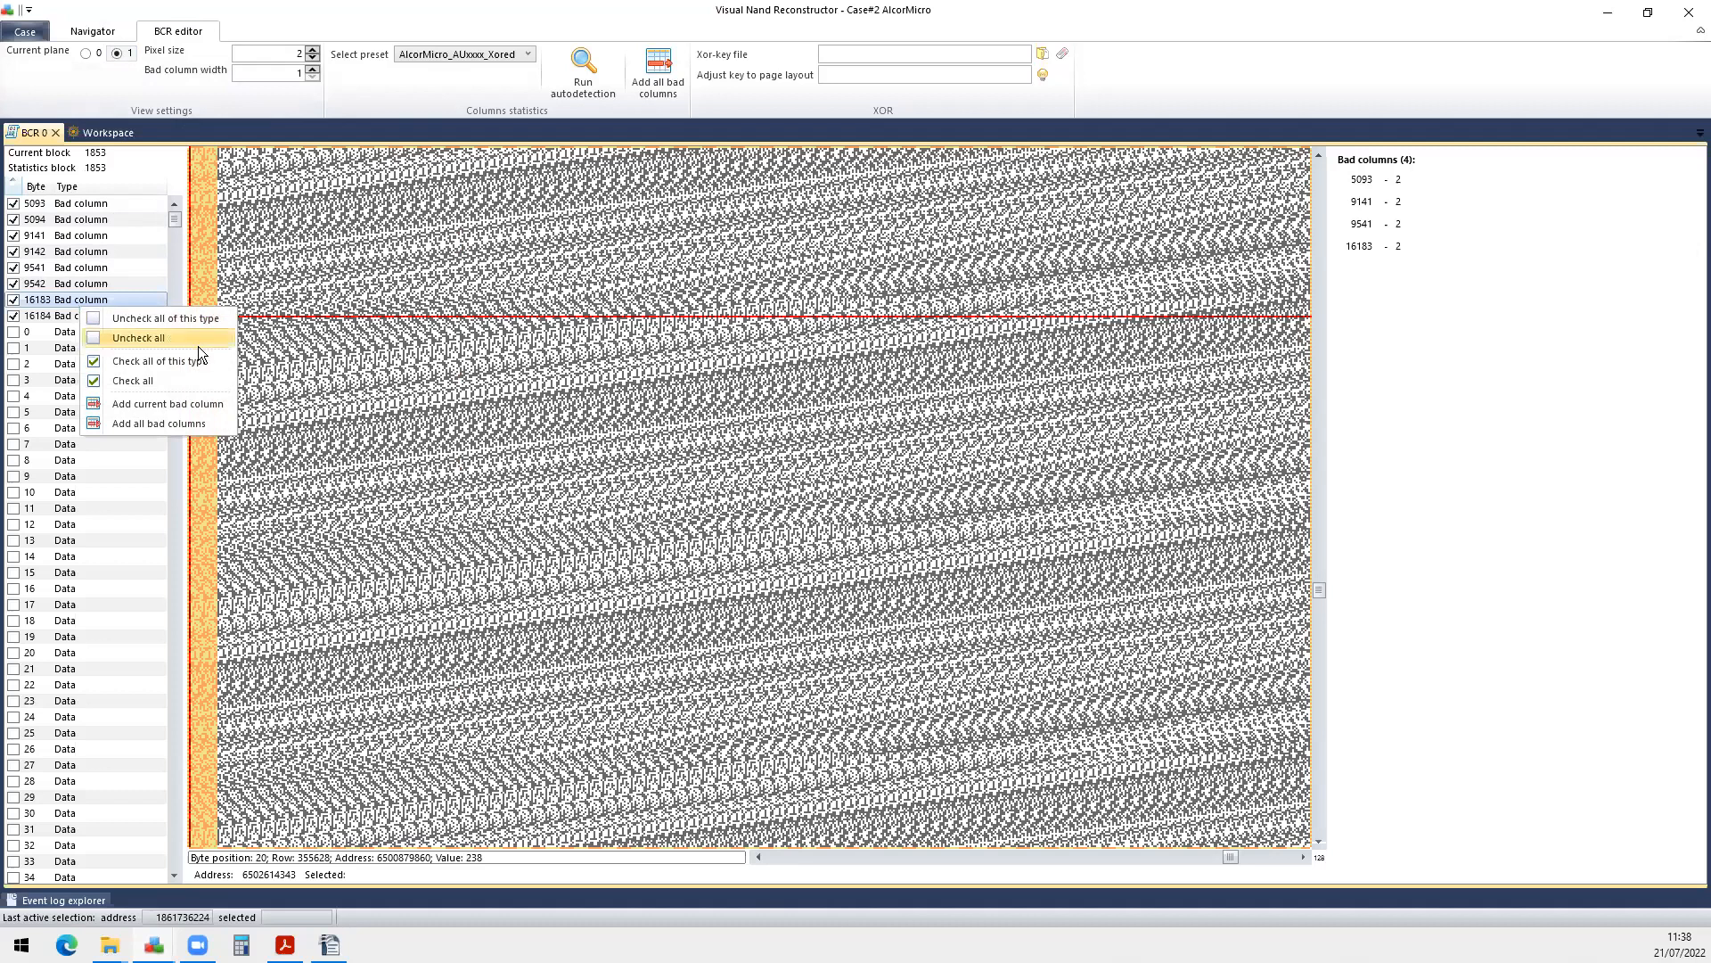
right_click(154, 299)
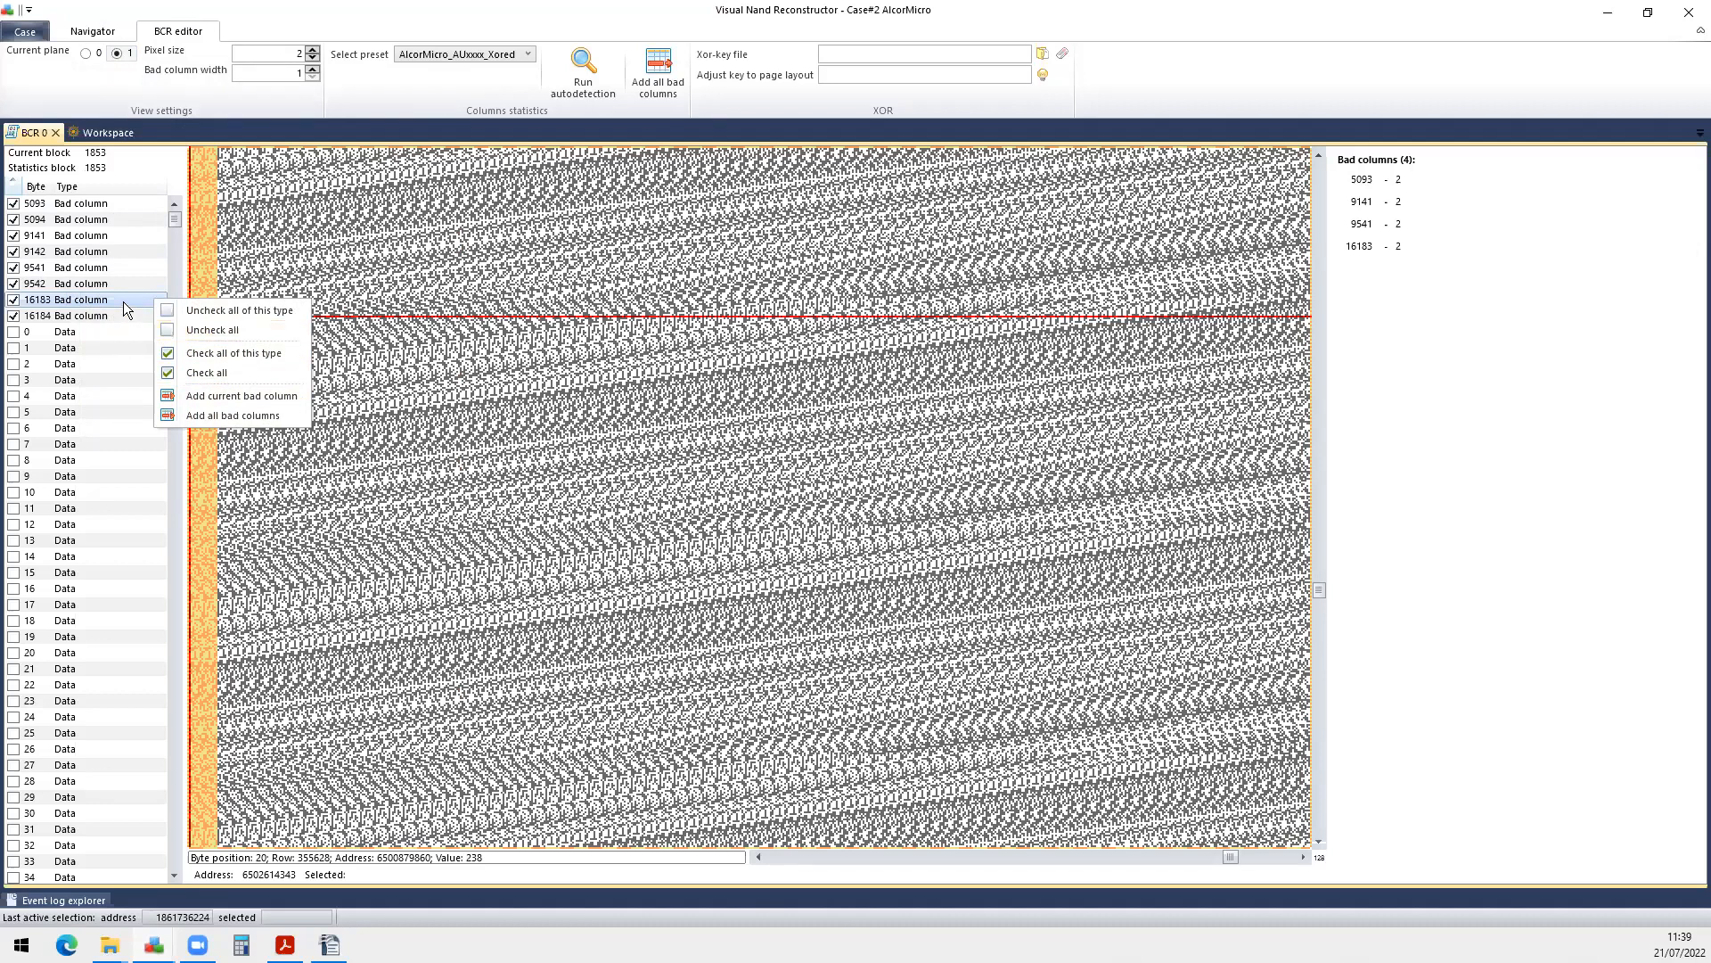
click(123, 298)
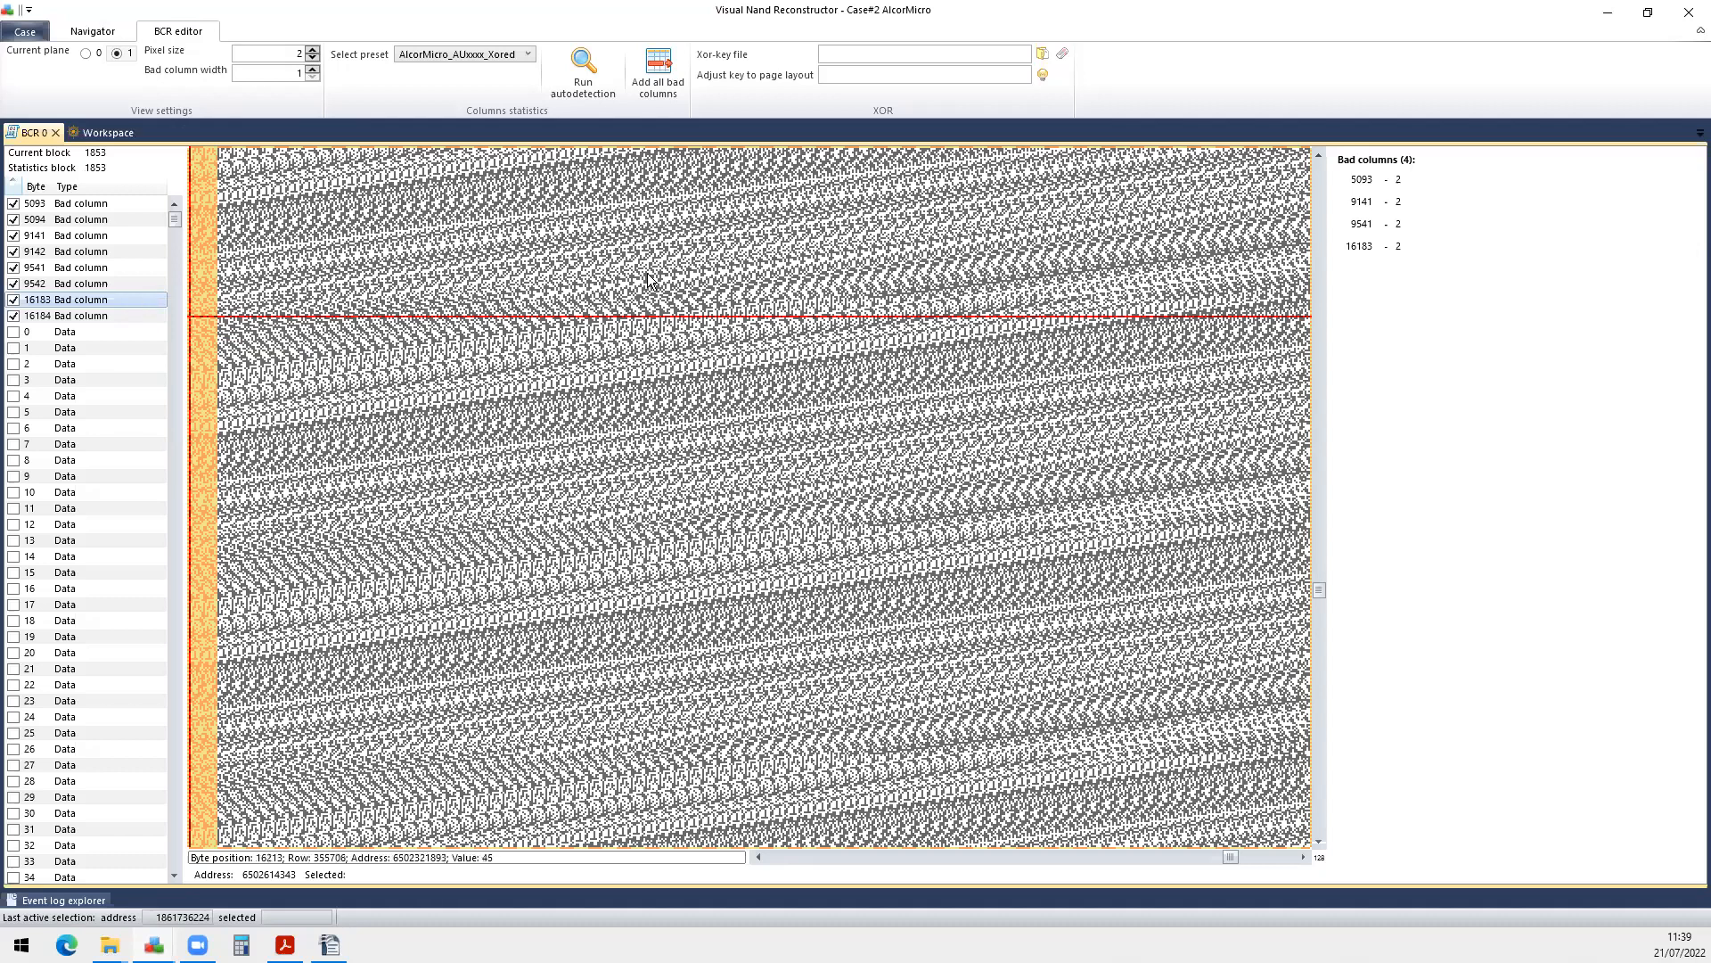
Enlarge the plane 1 data around bad column 16183 and examine how the pattern continues on both sides of it.
click(270, 286)
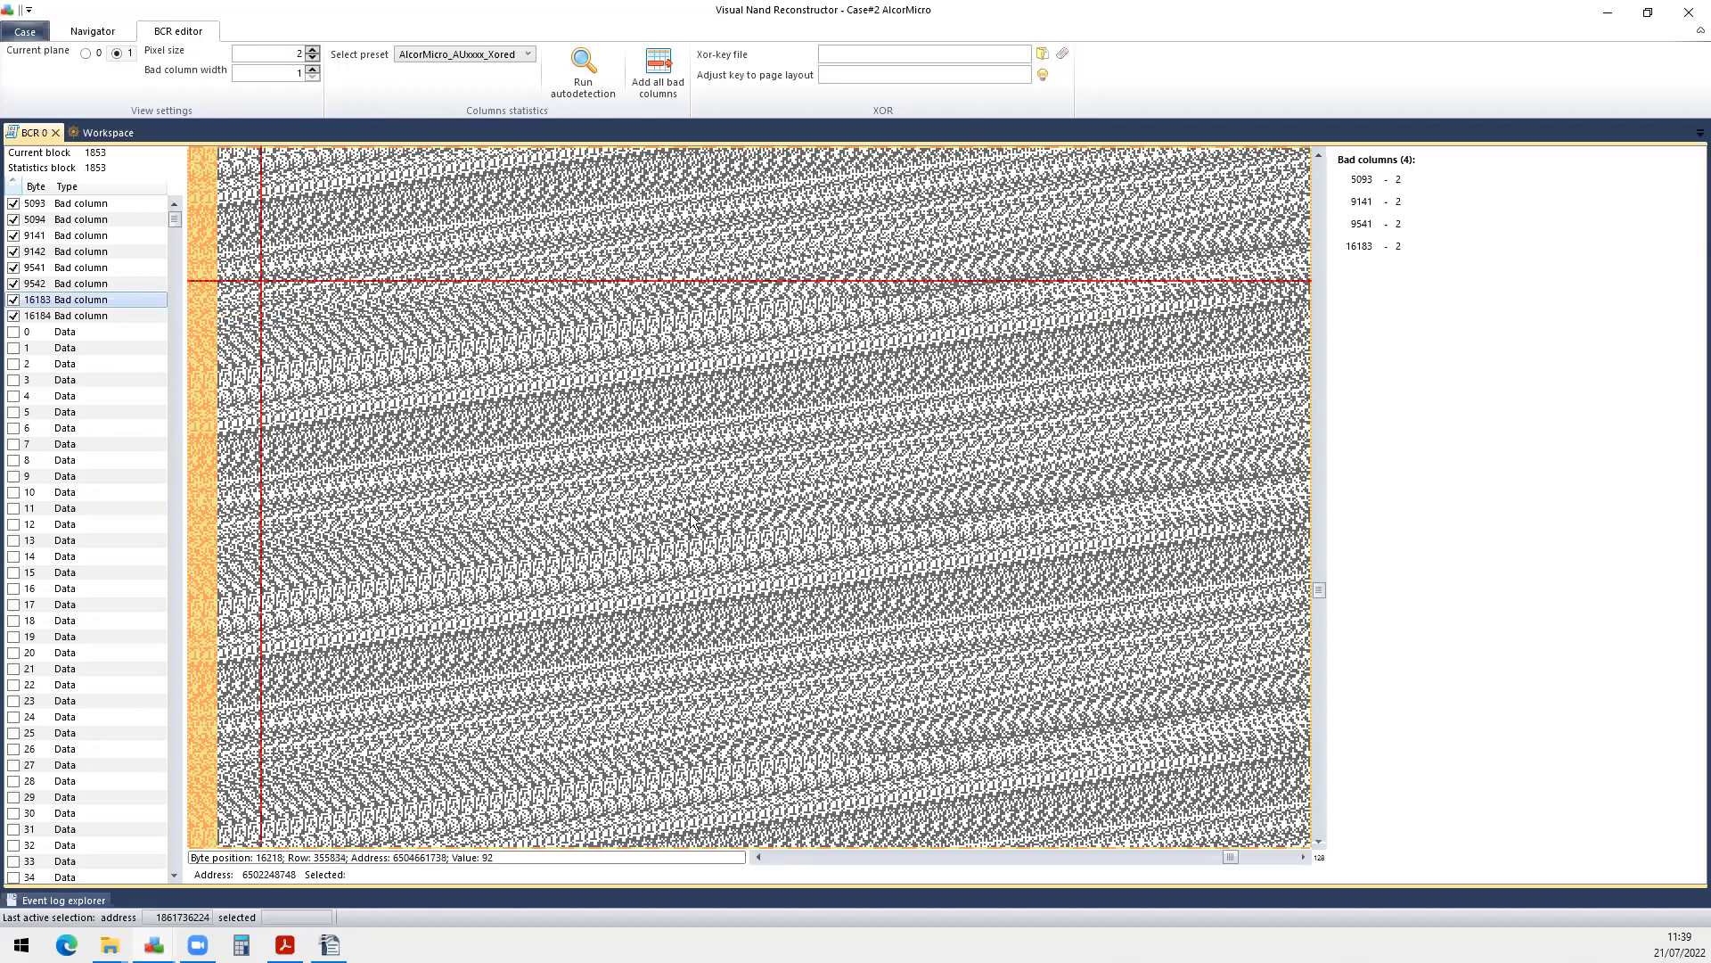
scroll(713, 530, left, 2)
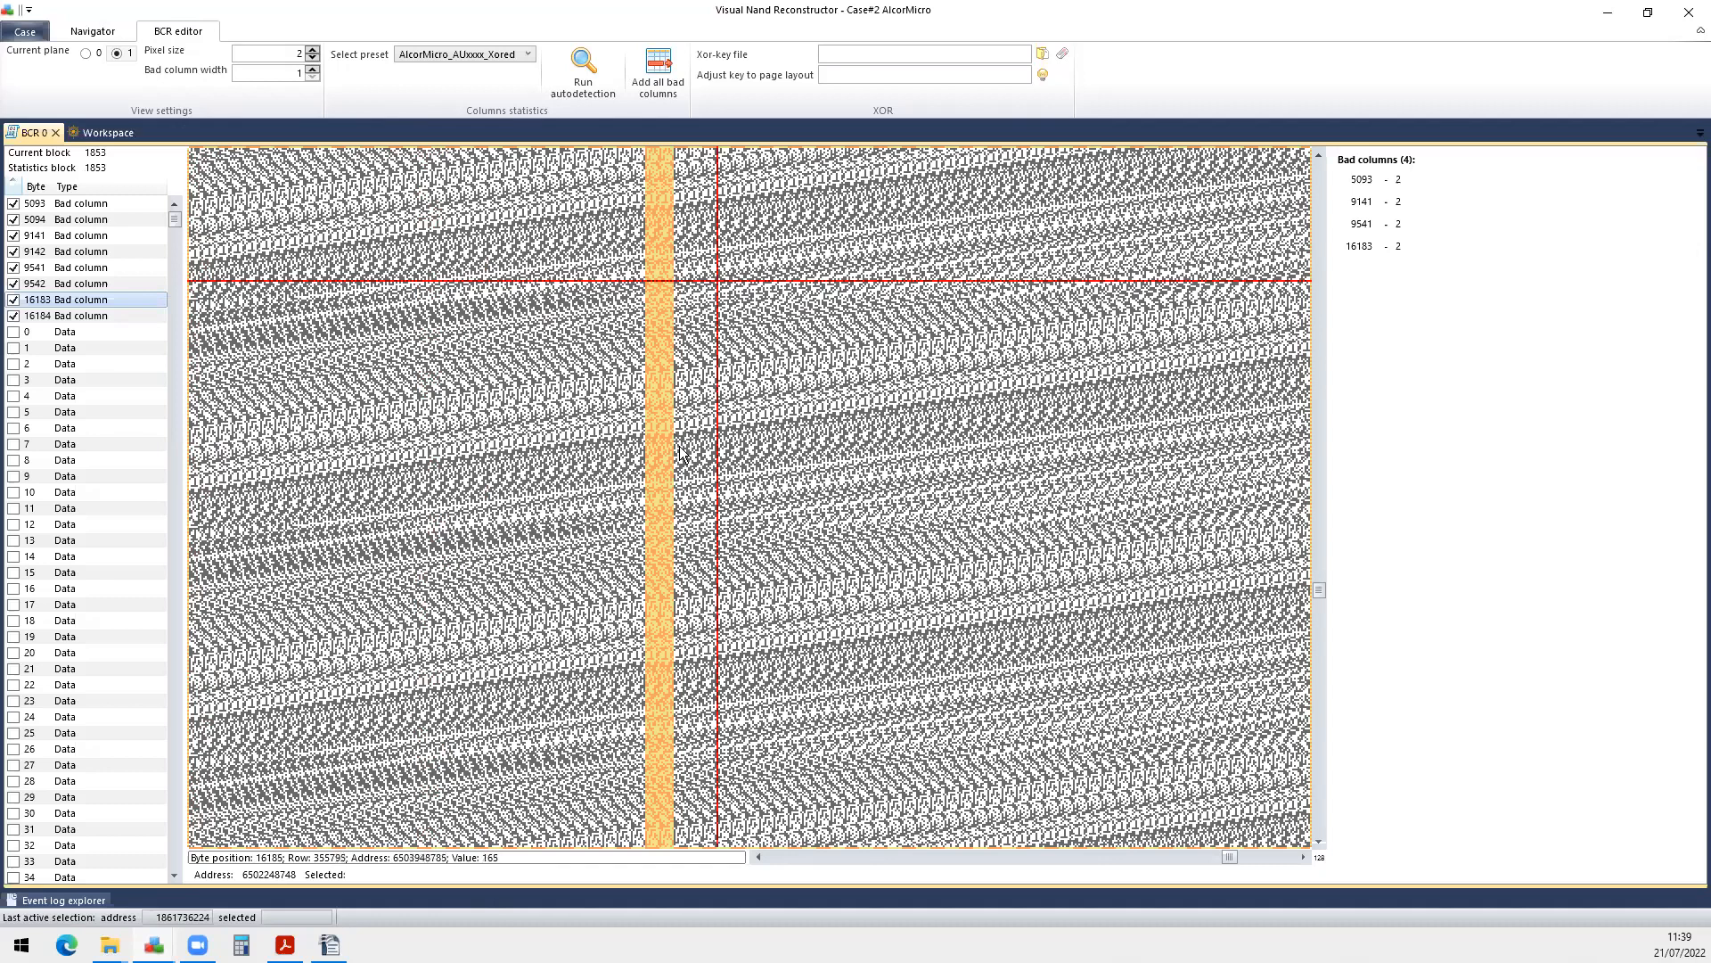
scroll(683, 453, up, 2)
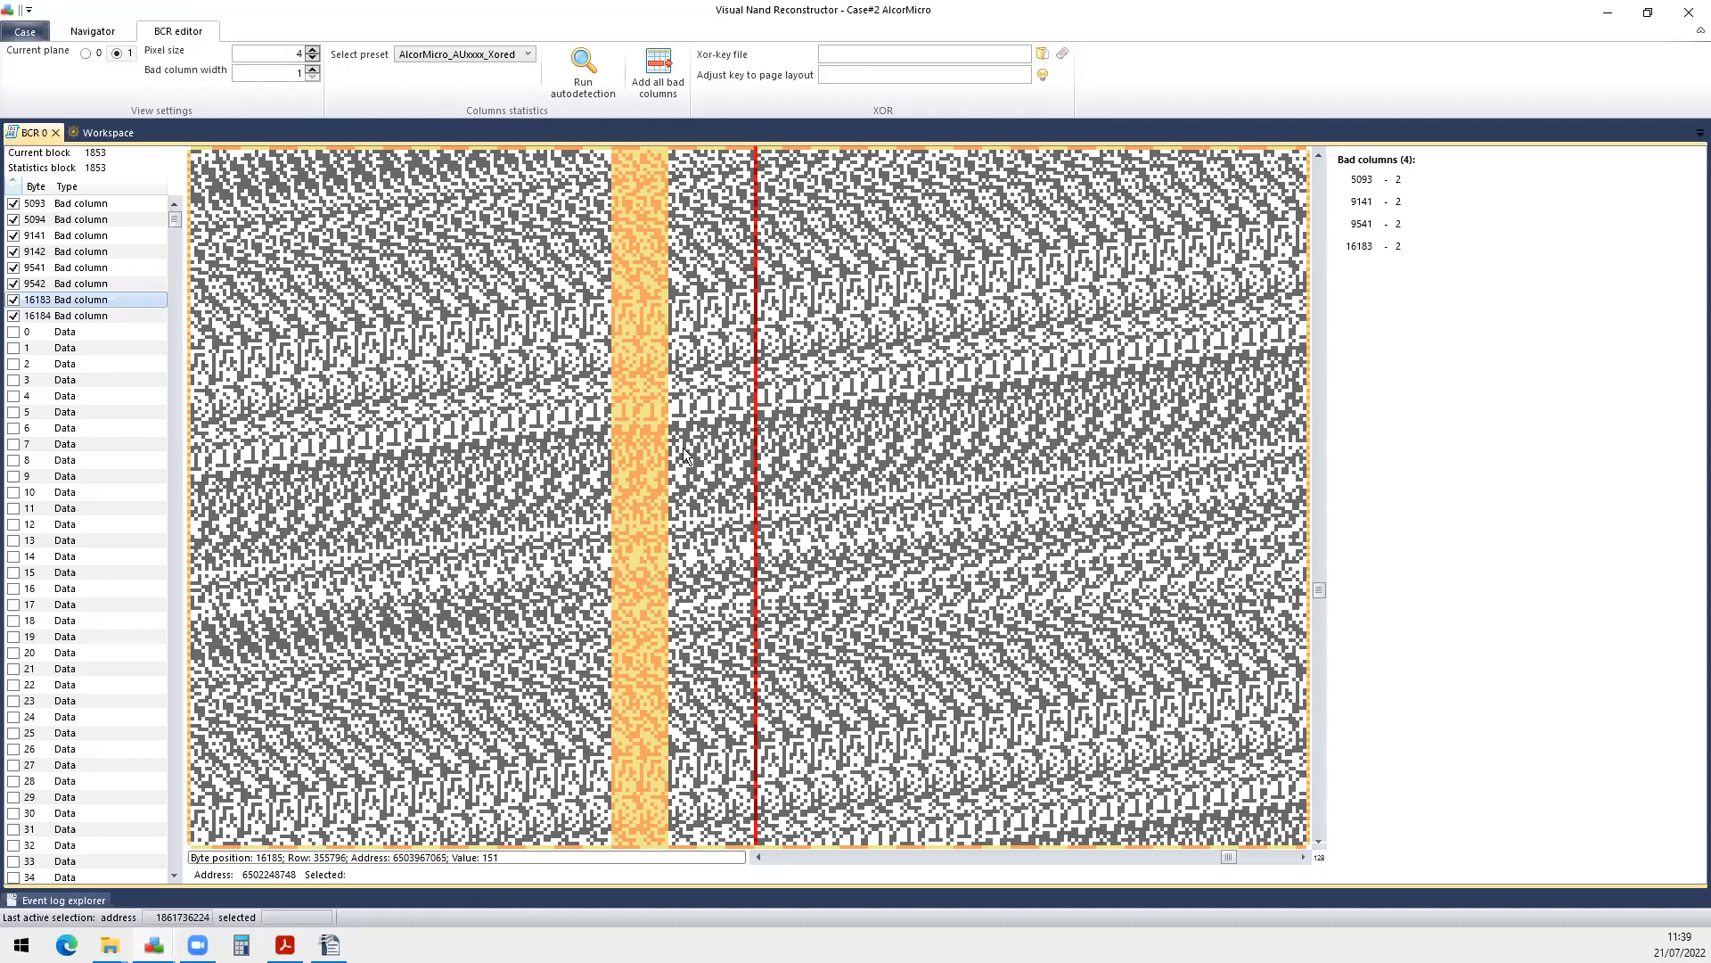
scroll(683, 447, up, 1)
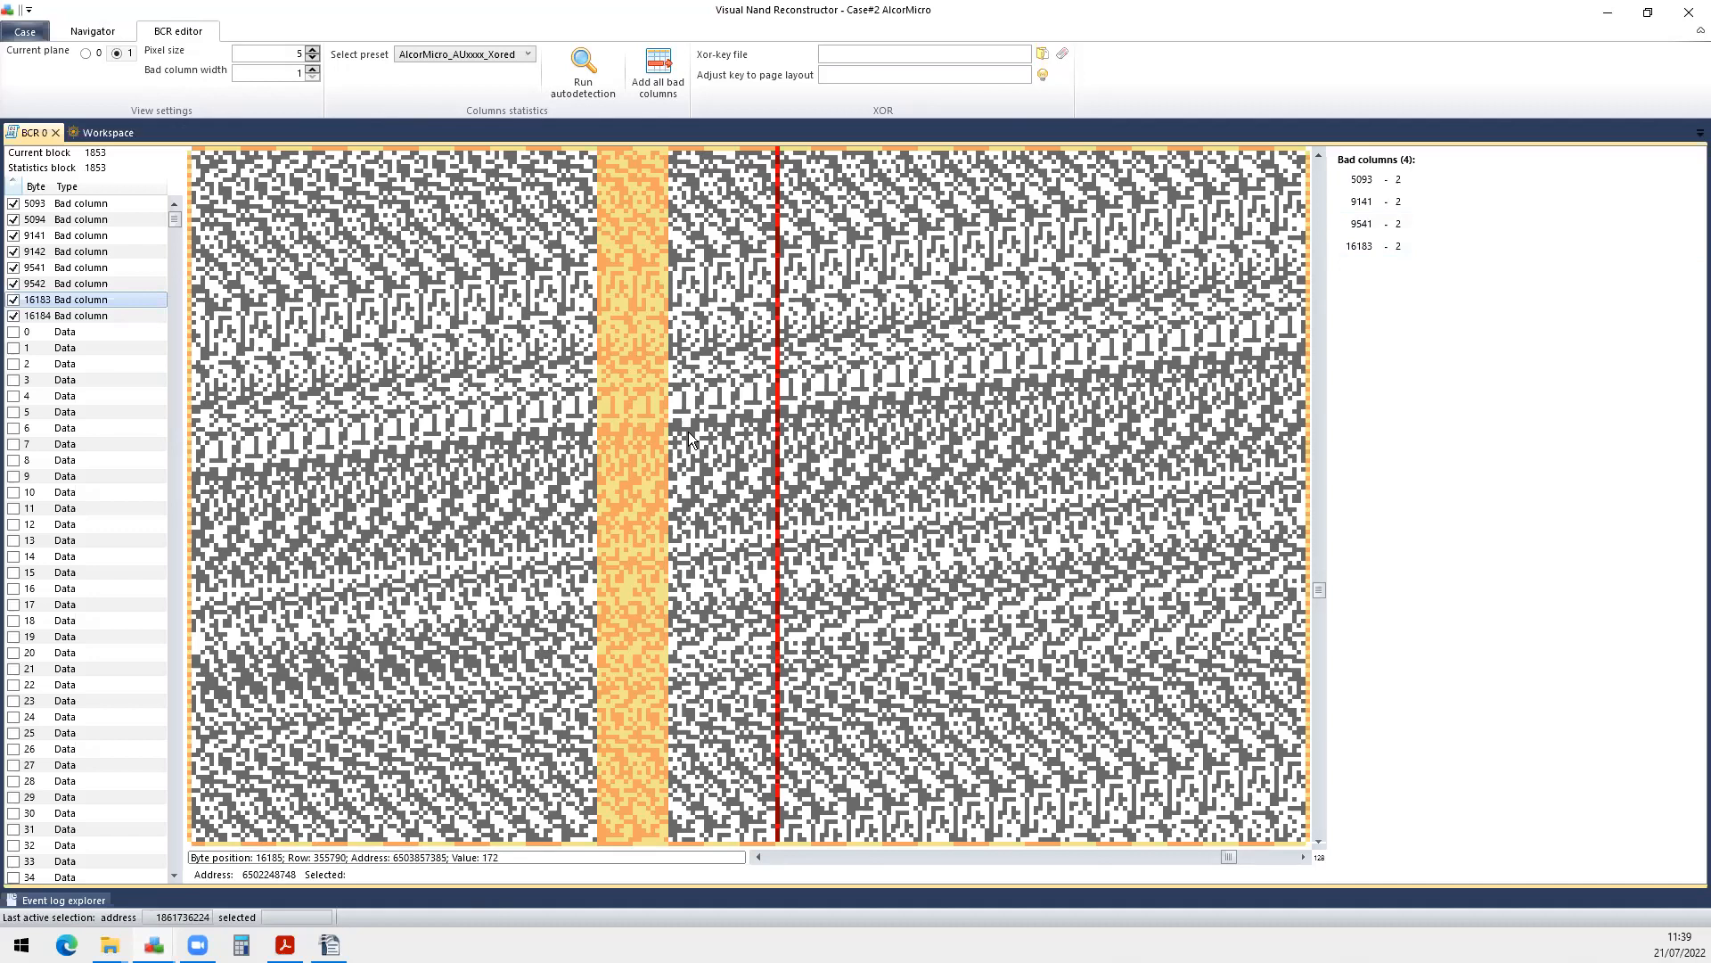
scroll(688, 431, up, 3)
scroll(688, 431, up, 1)
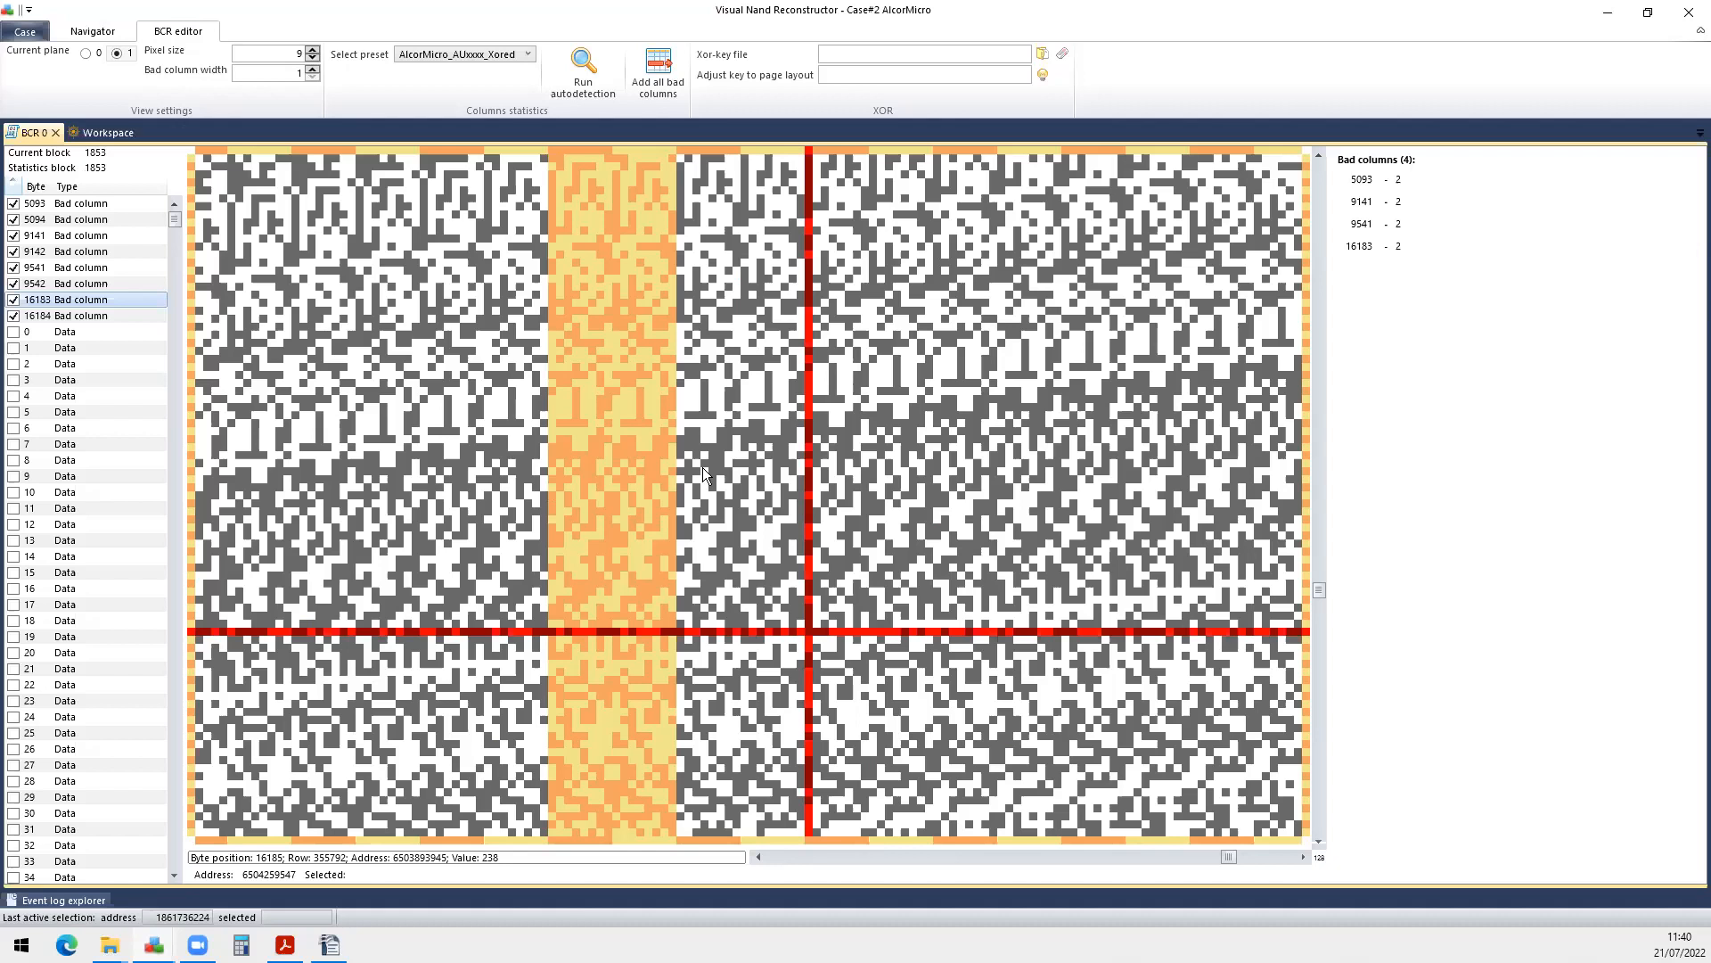
click(755, 517)
click(743, 551)
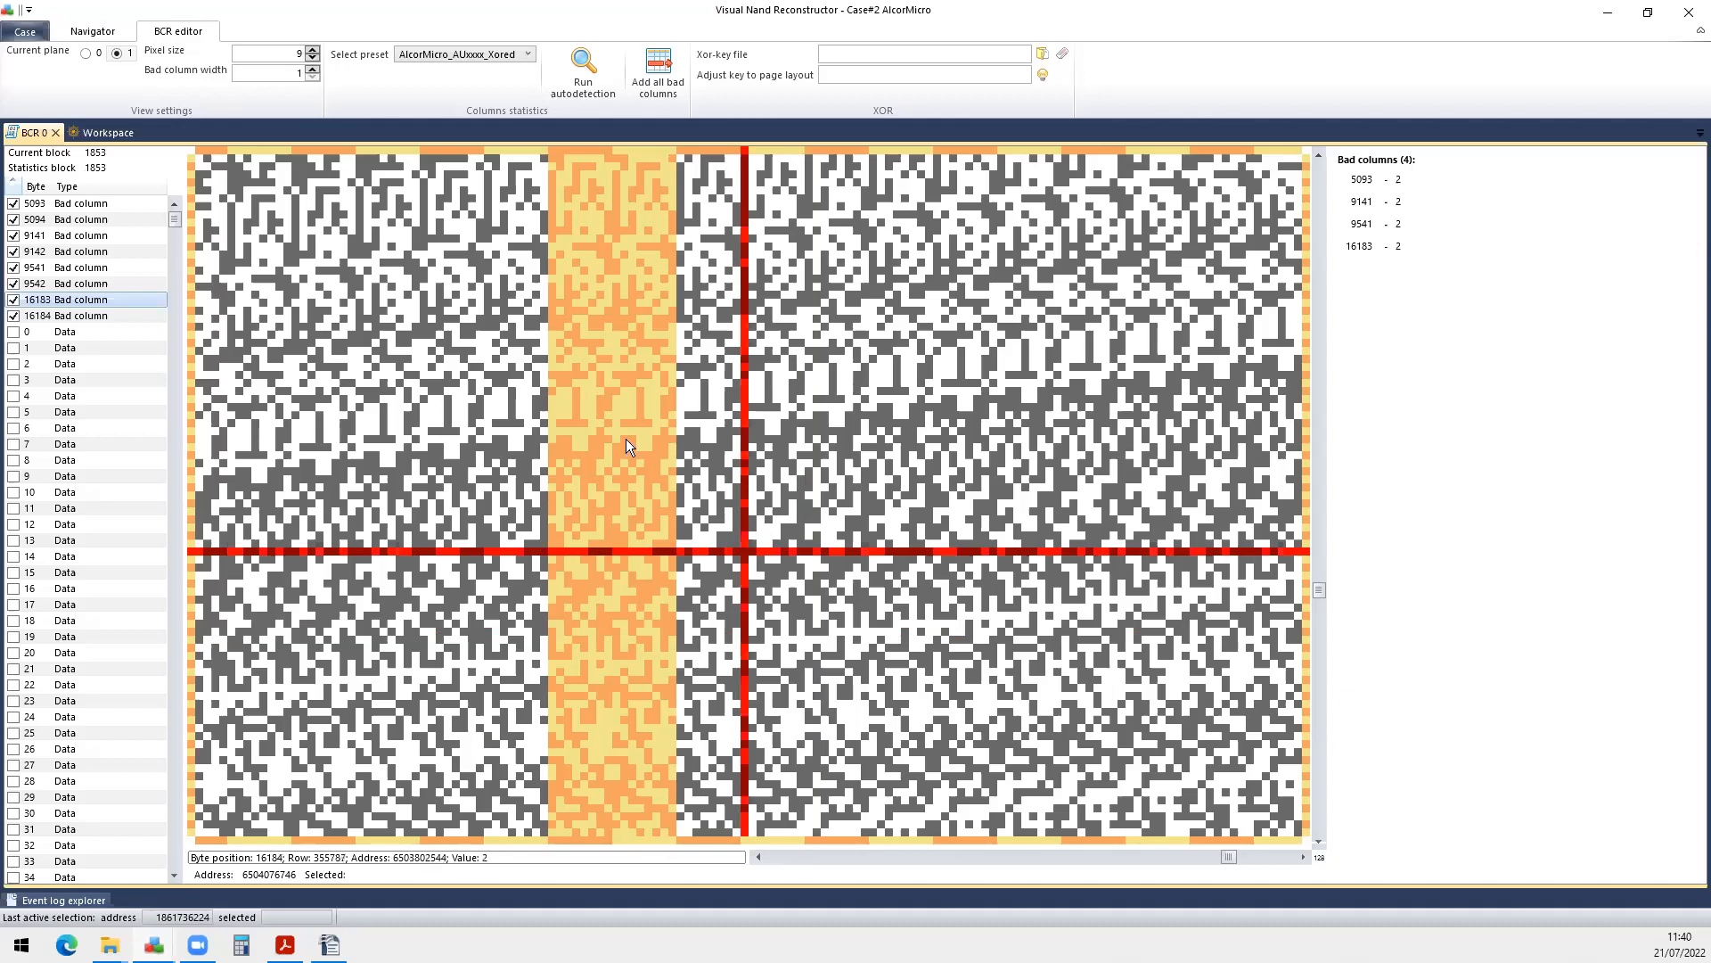
click(485, 153)
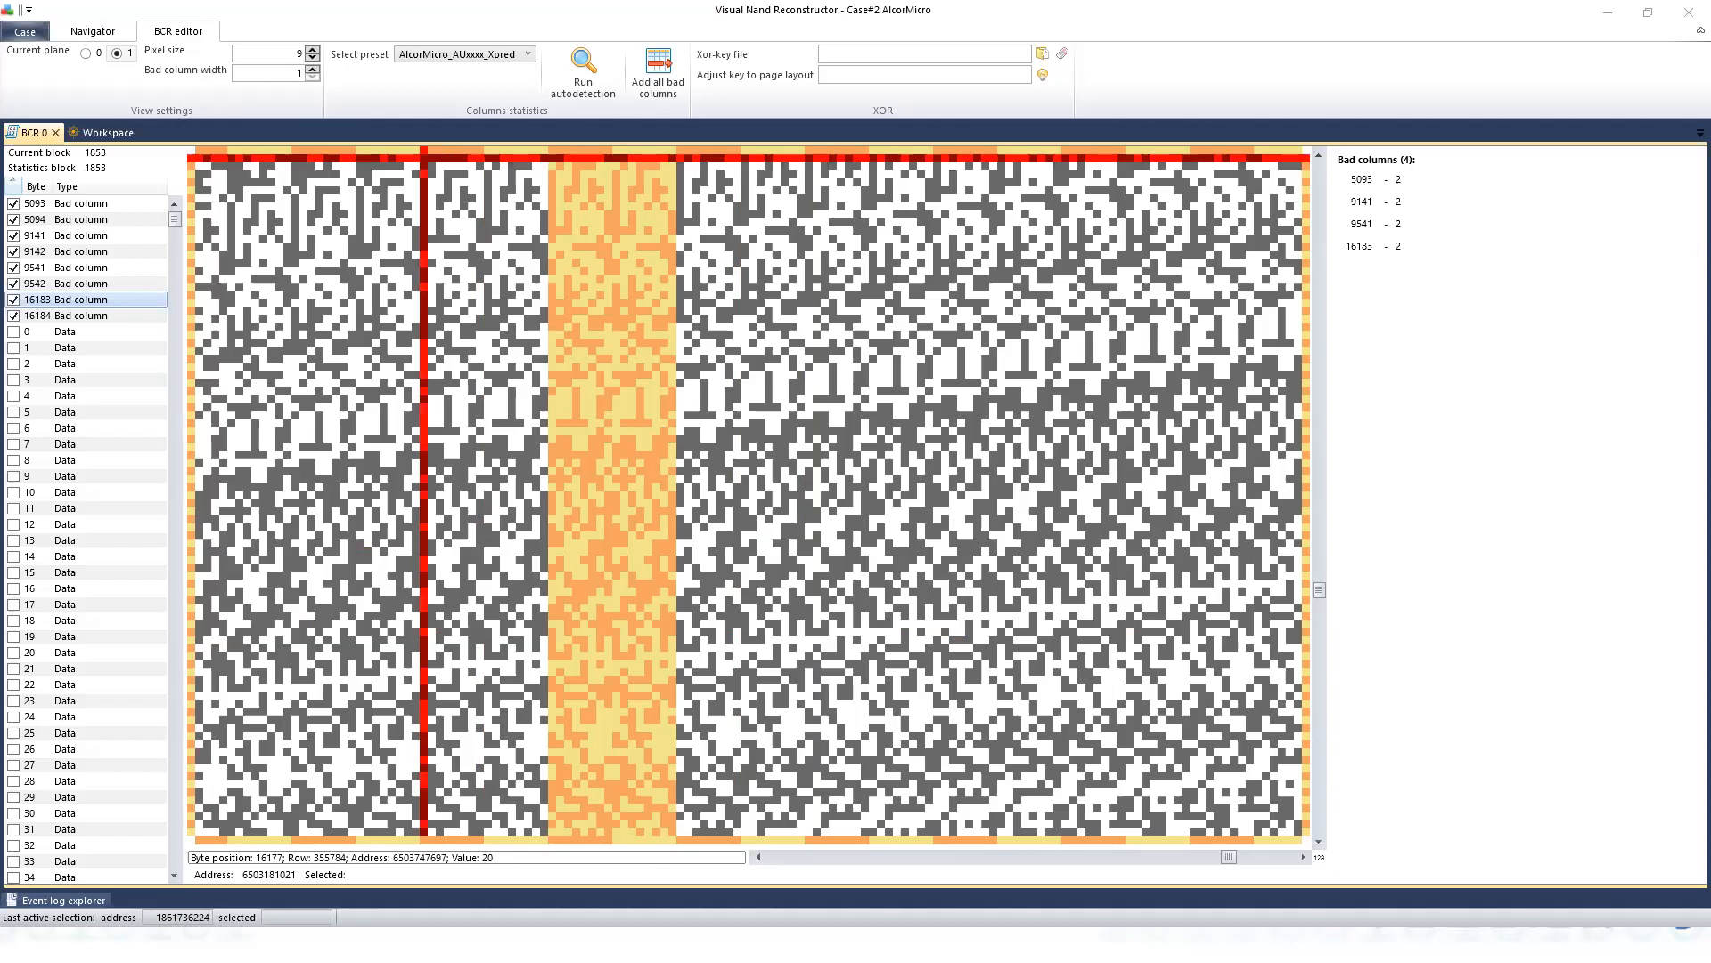
drag(479, 376, 692, 450)
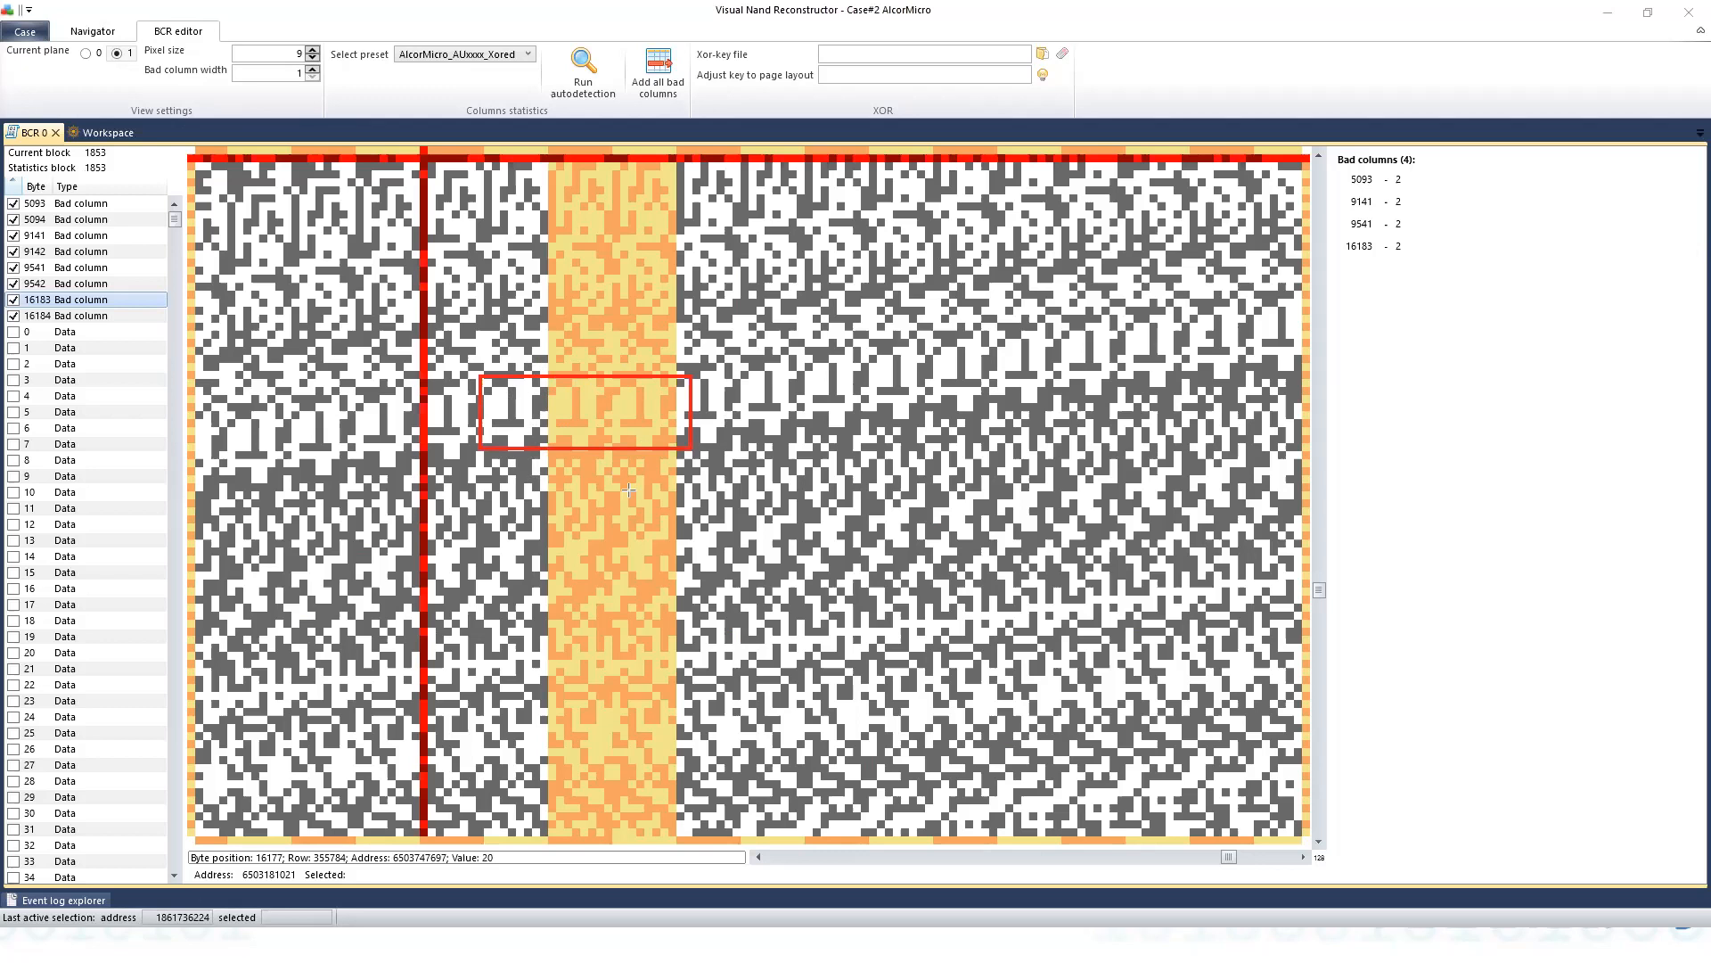
click(596, 545)
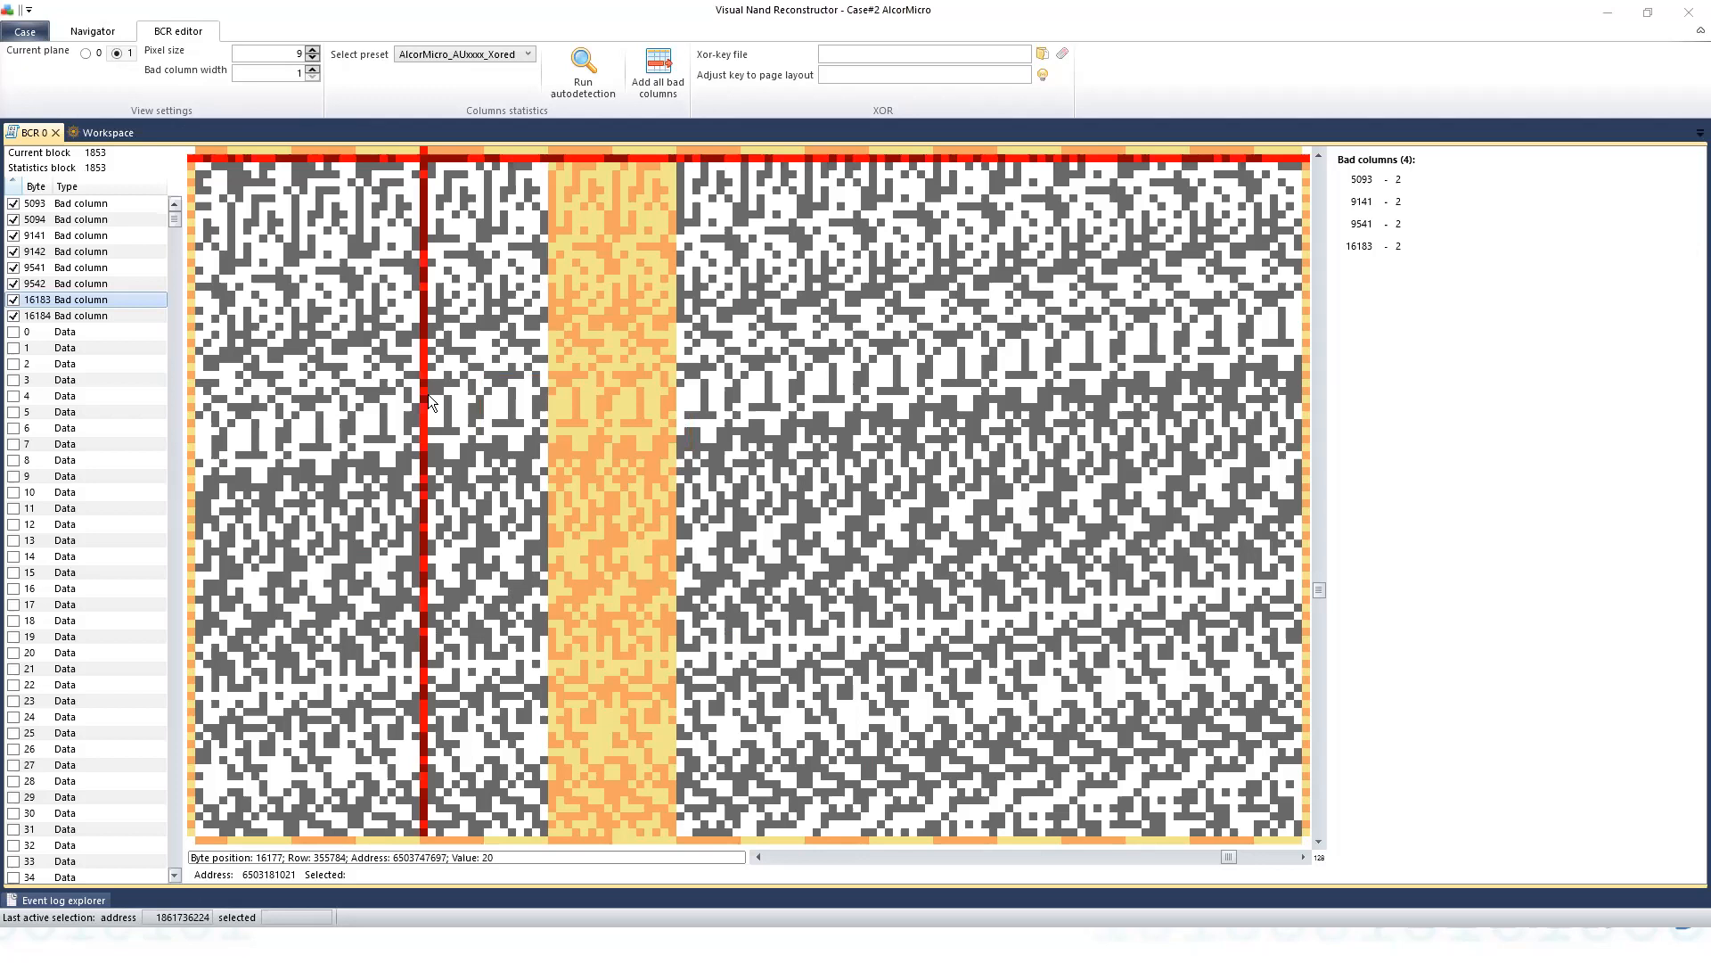
click(490, 397)
Switch to plane 0 and locate bad column 3603 in the data at pixel size 2.
click(85, 52)
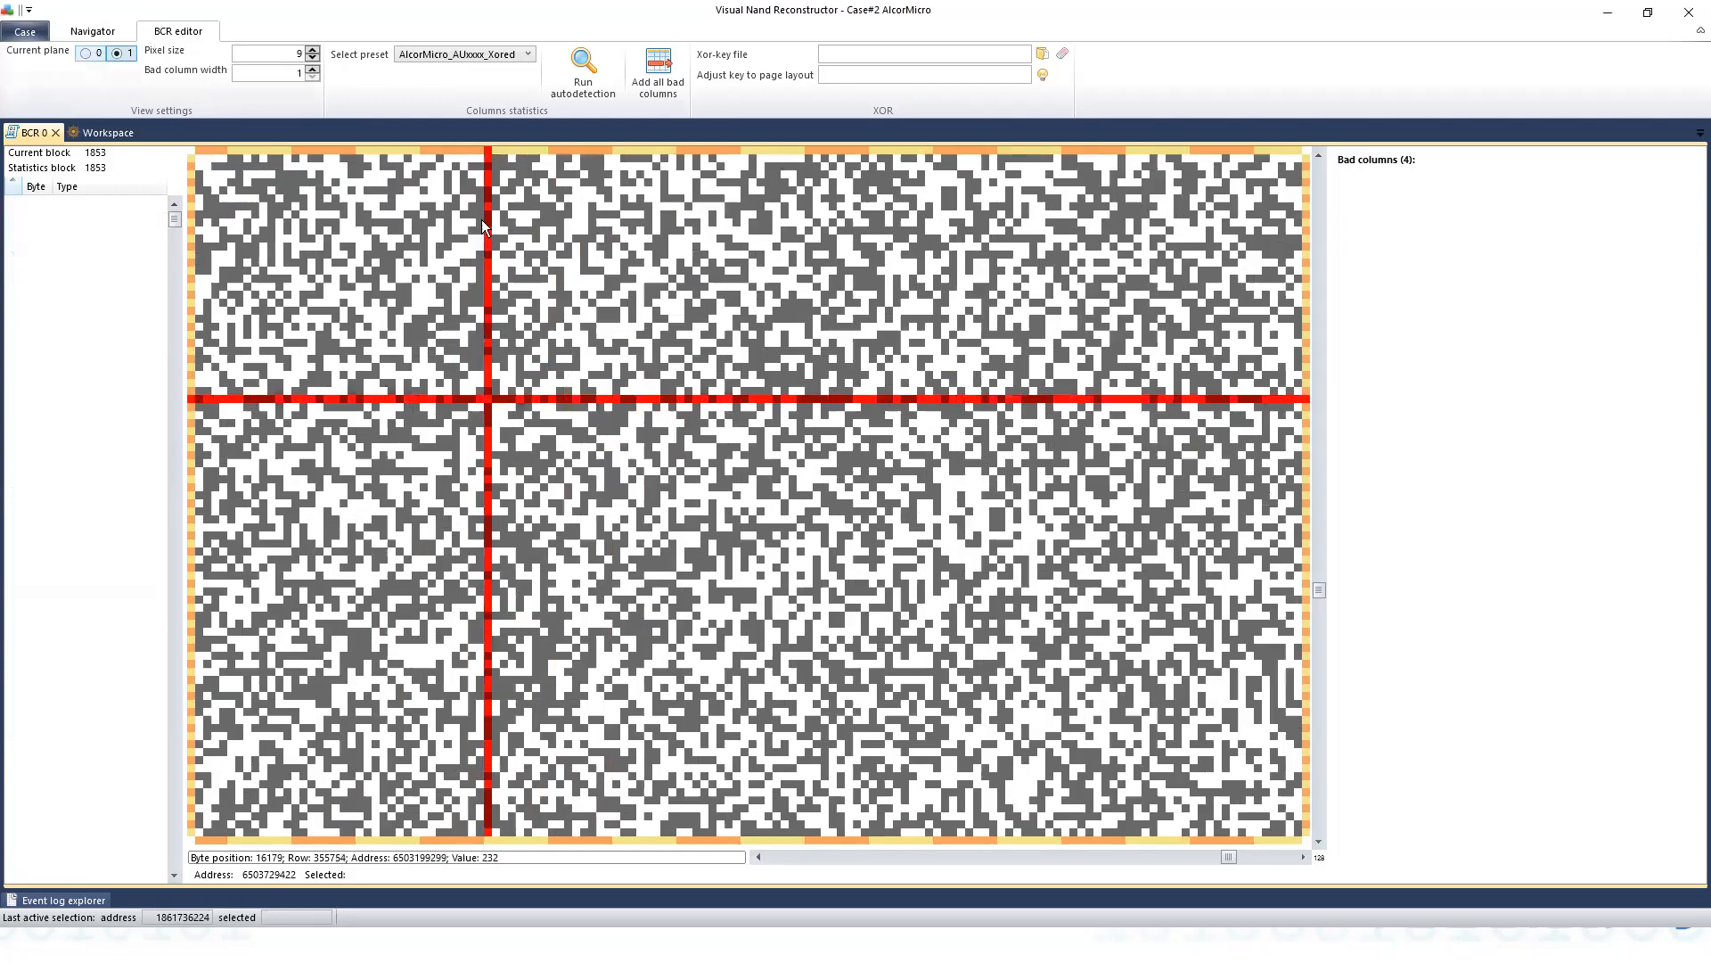
click(1372, 182)
scroll(664, 355, down, 5)
scroll(664, 353, down, 2)
click(747, 390)
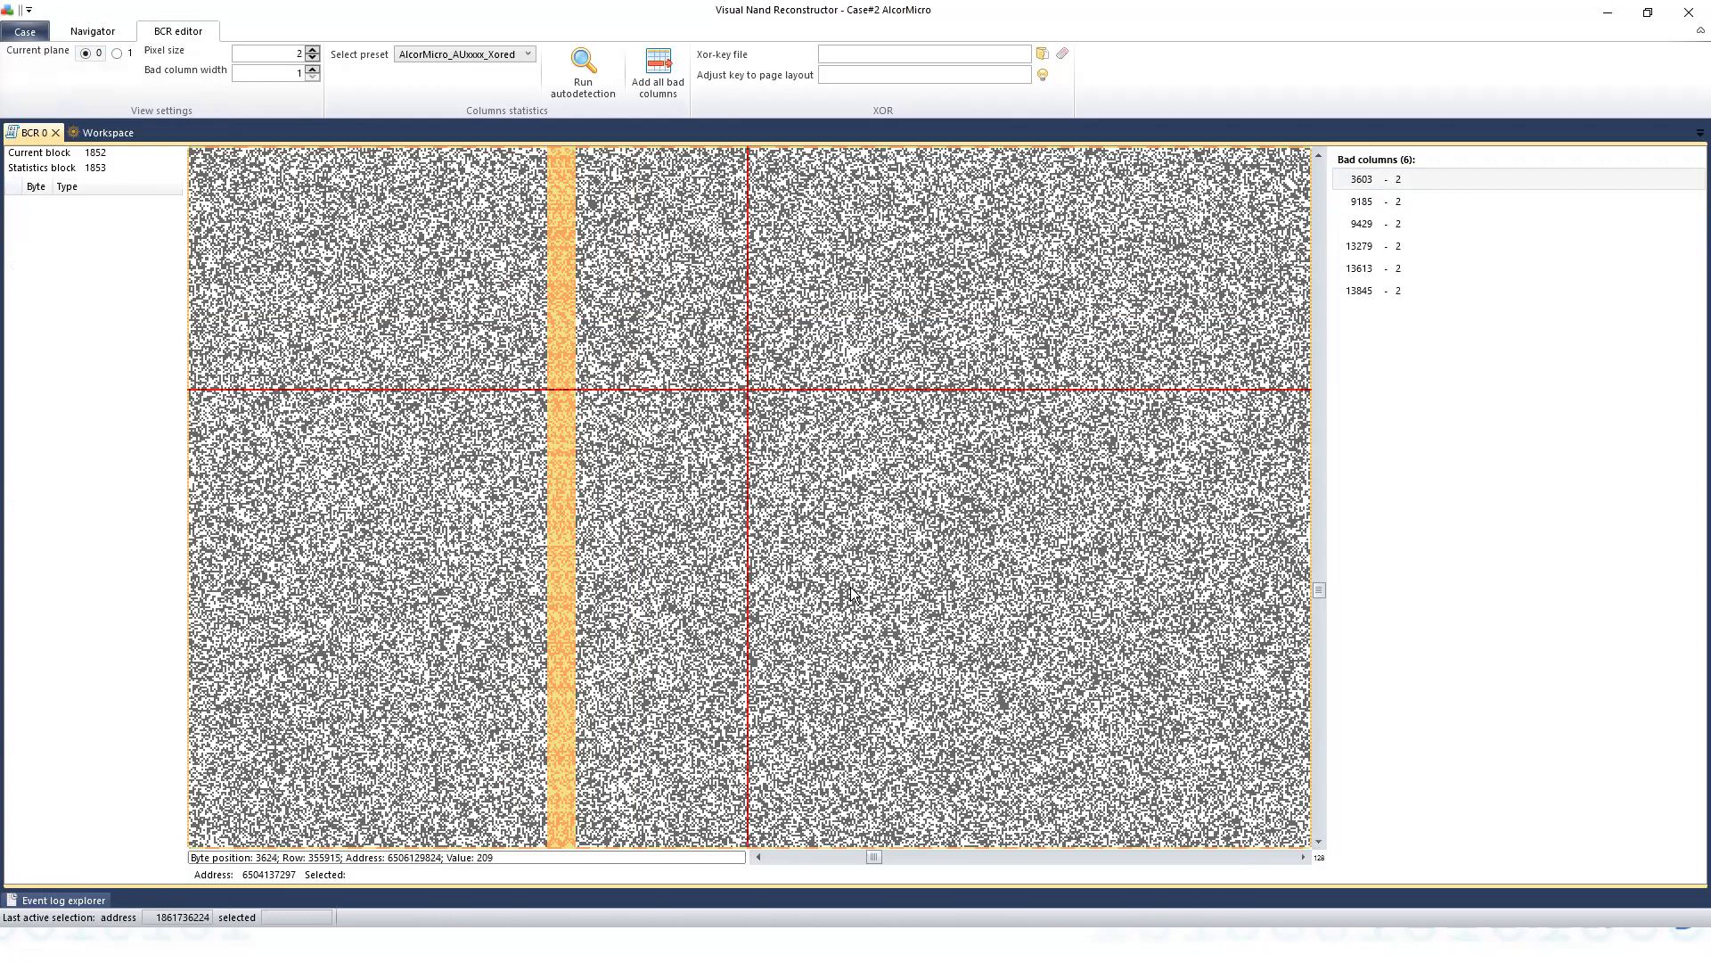
click(847, 713)
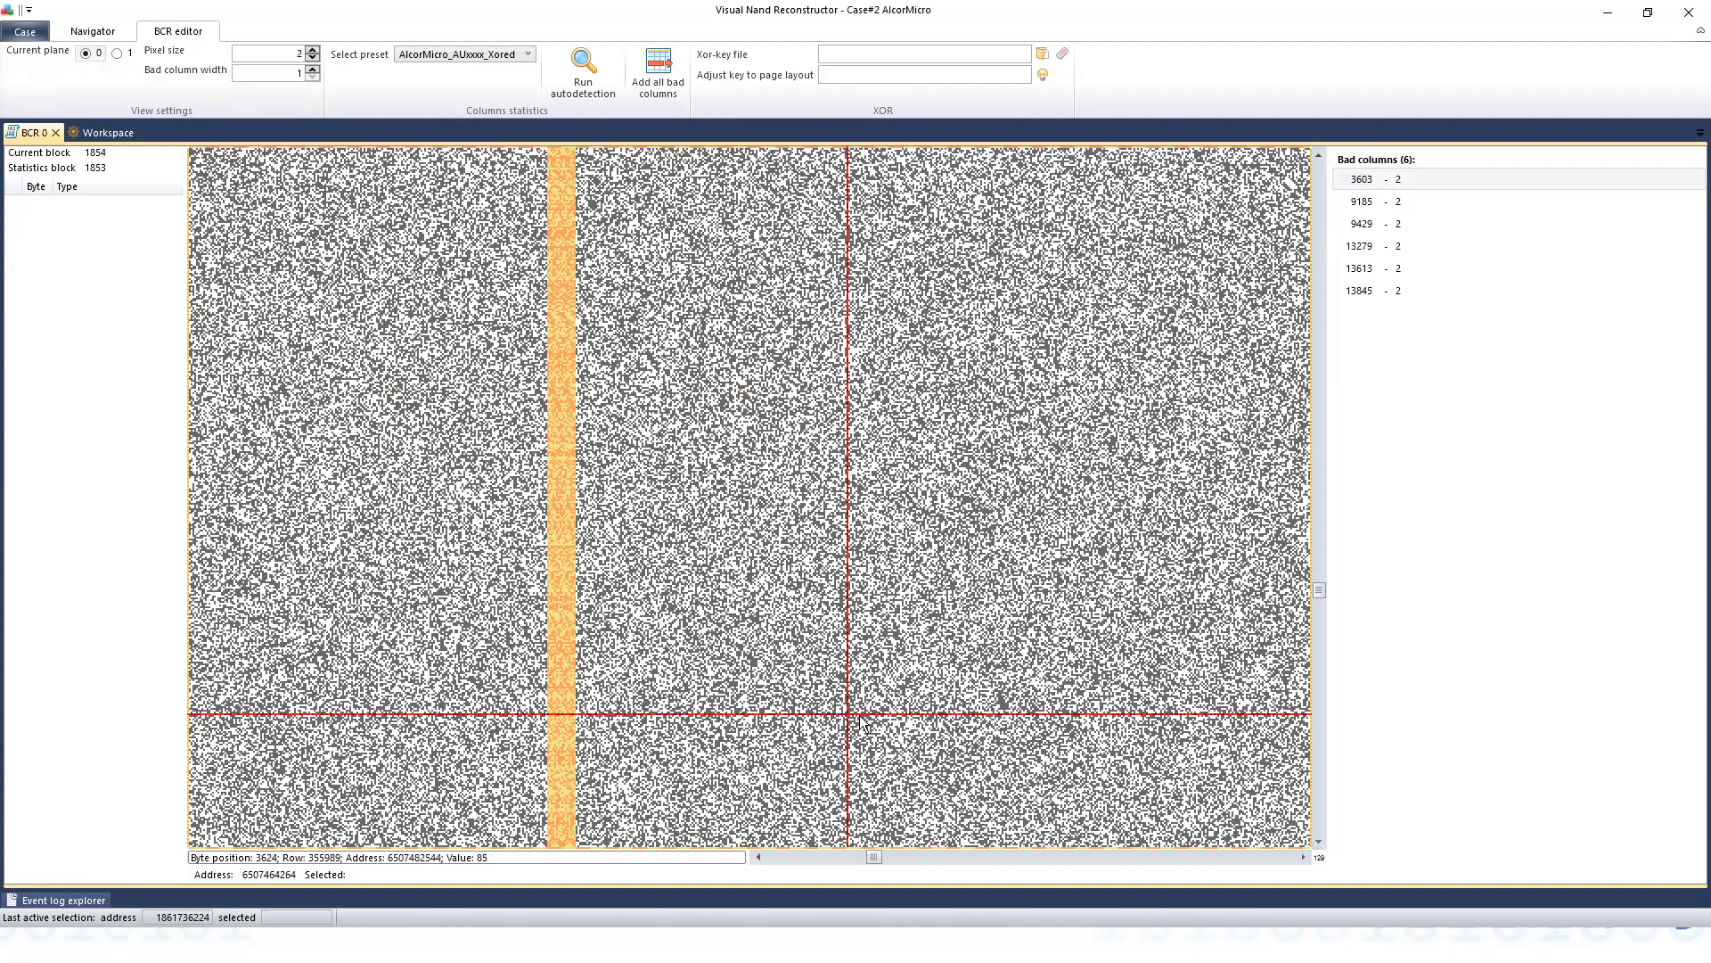
Enlarge the plane 0 data around bad column 3603 and examine the bytes beside it.
scroll(603, 555, up, 2)
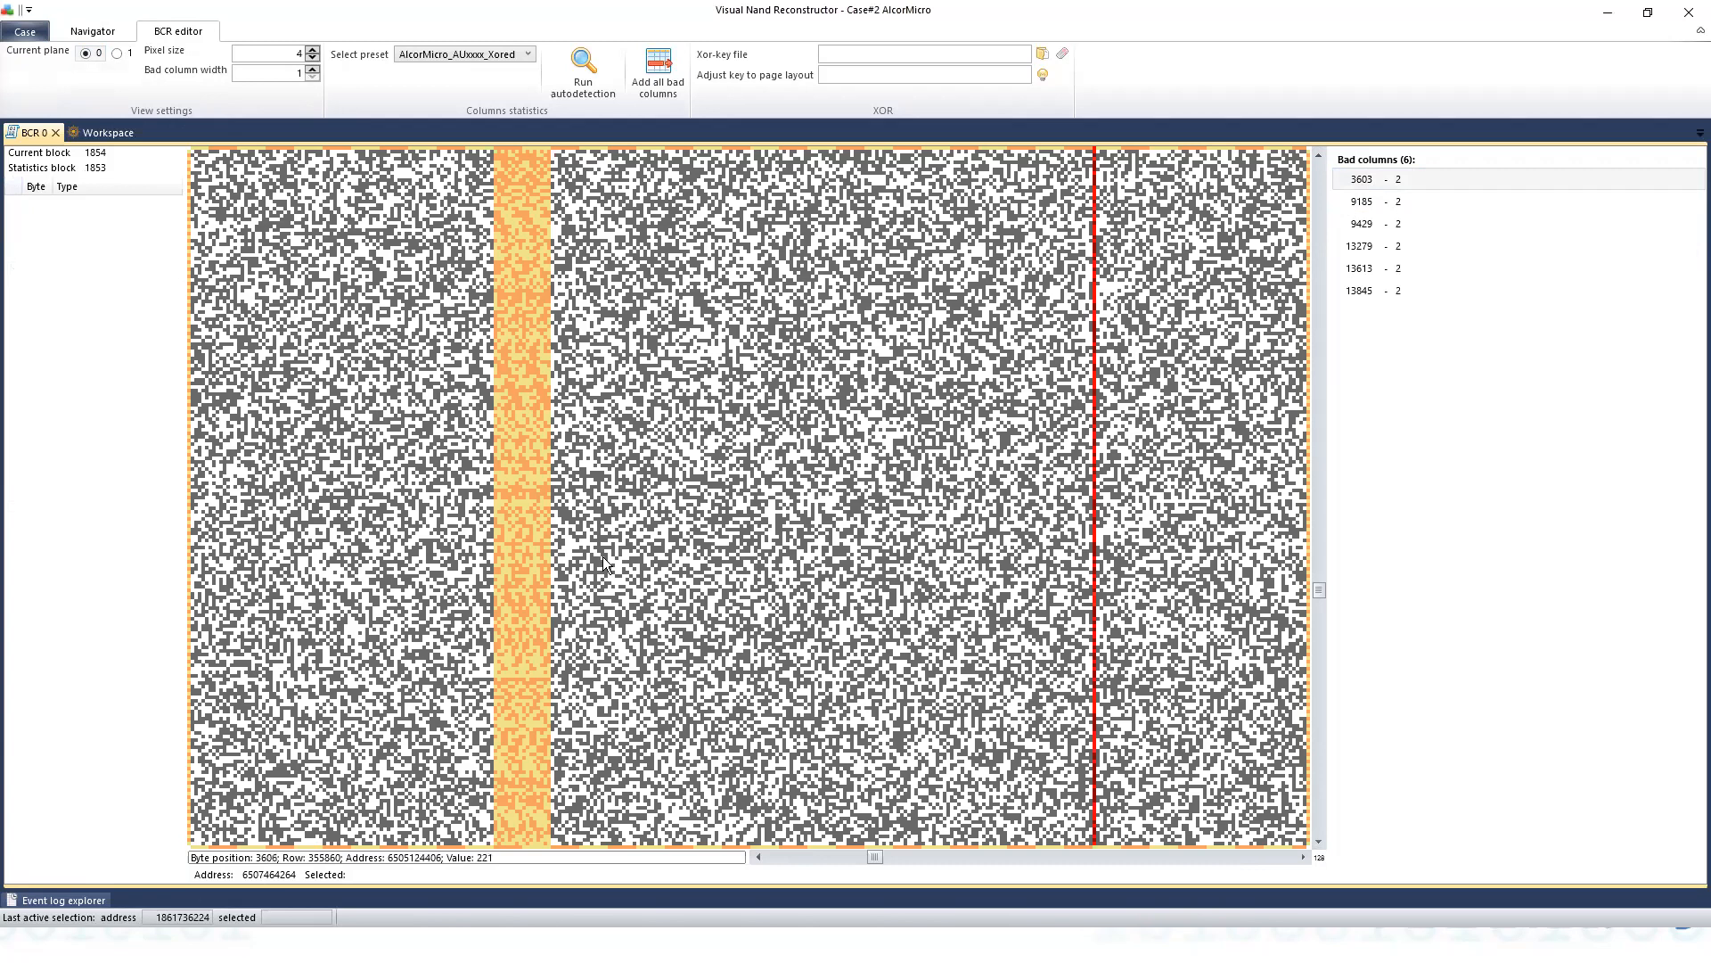
scroll(533, 431, up, 1)
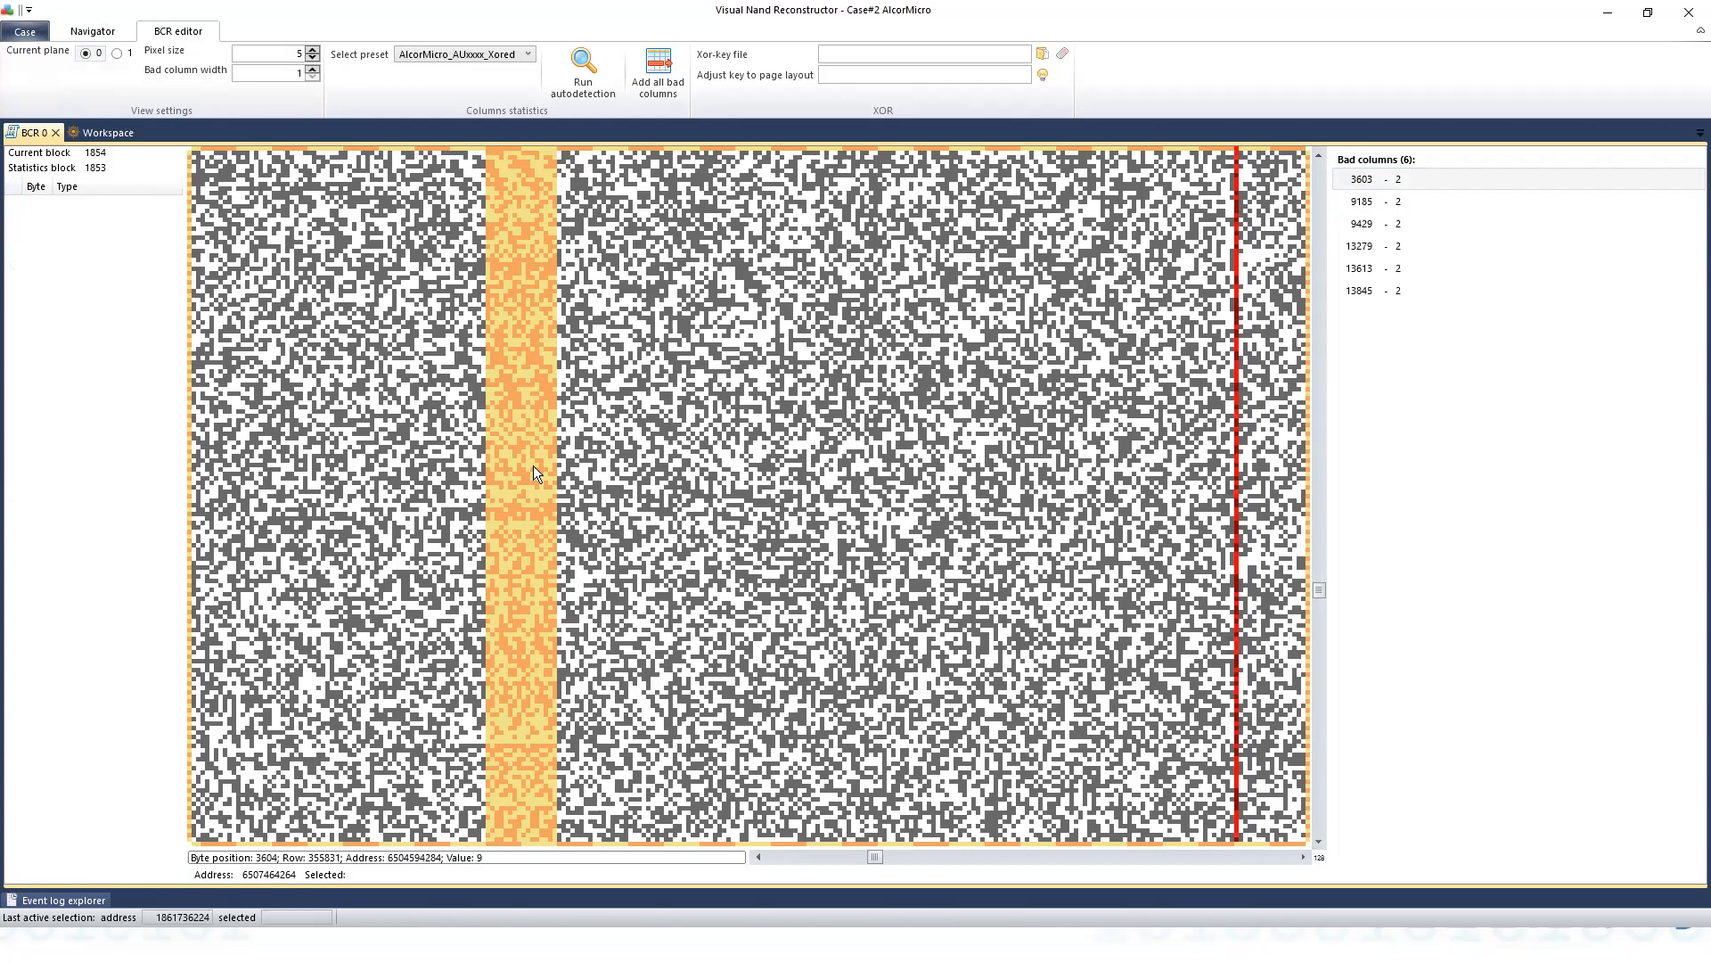
scroll(592, 479, up, 1)
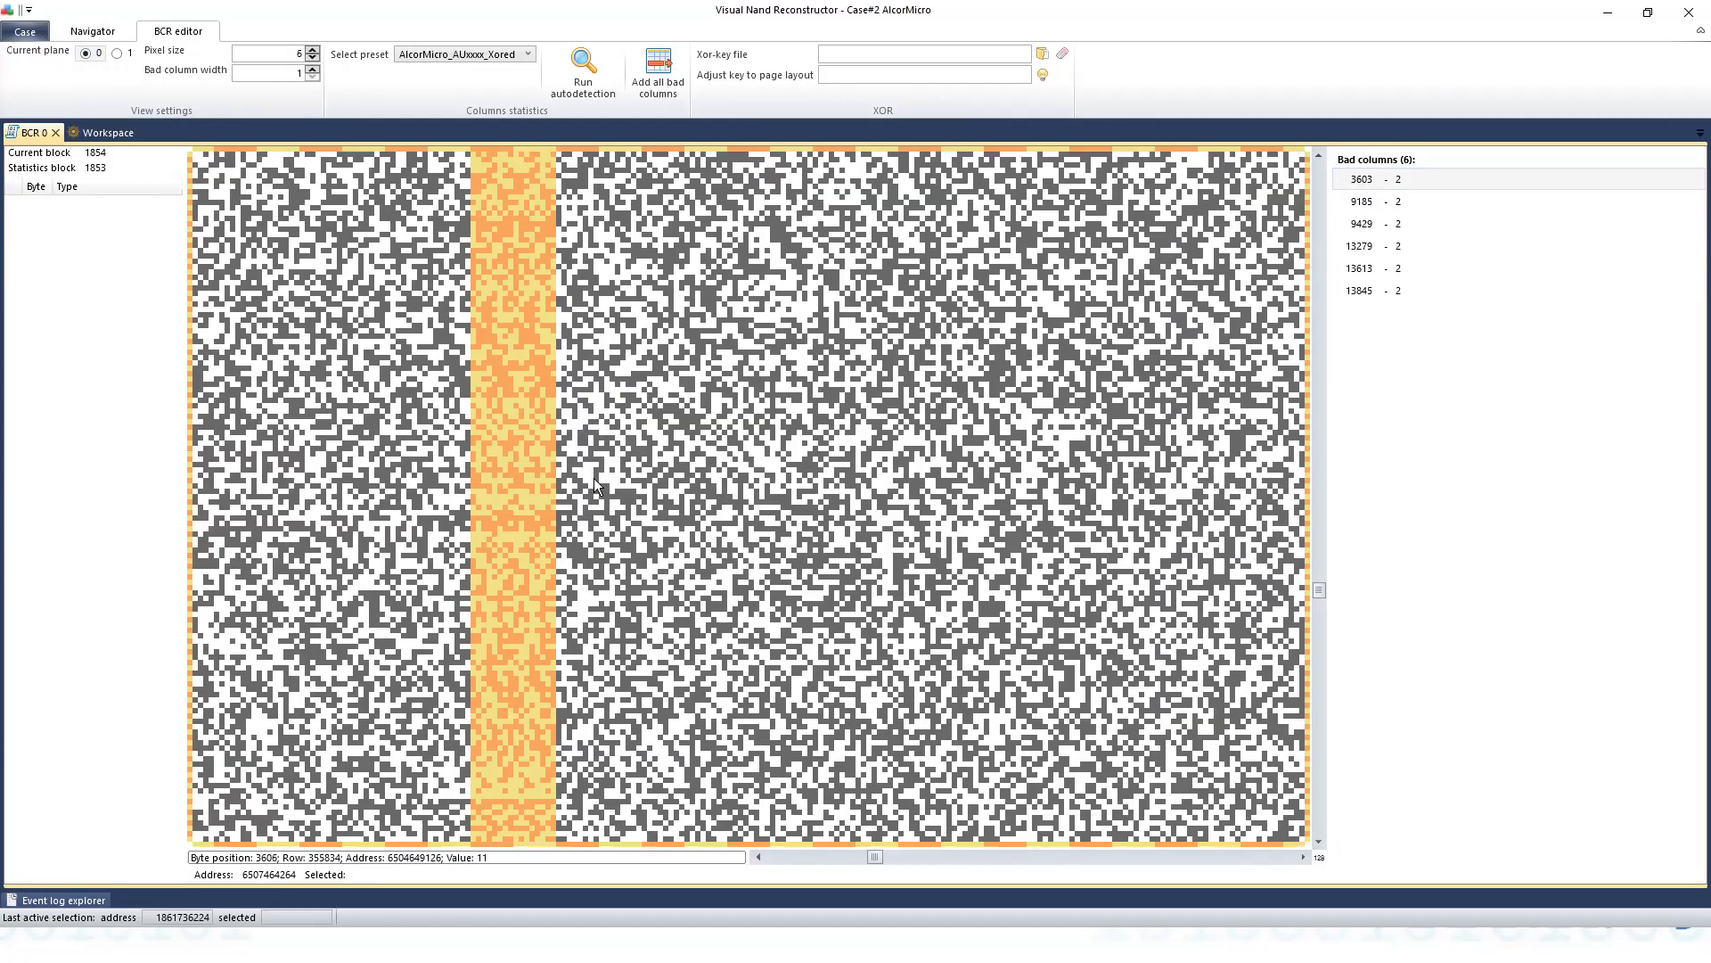
click(517, 664)
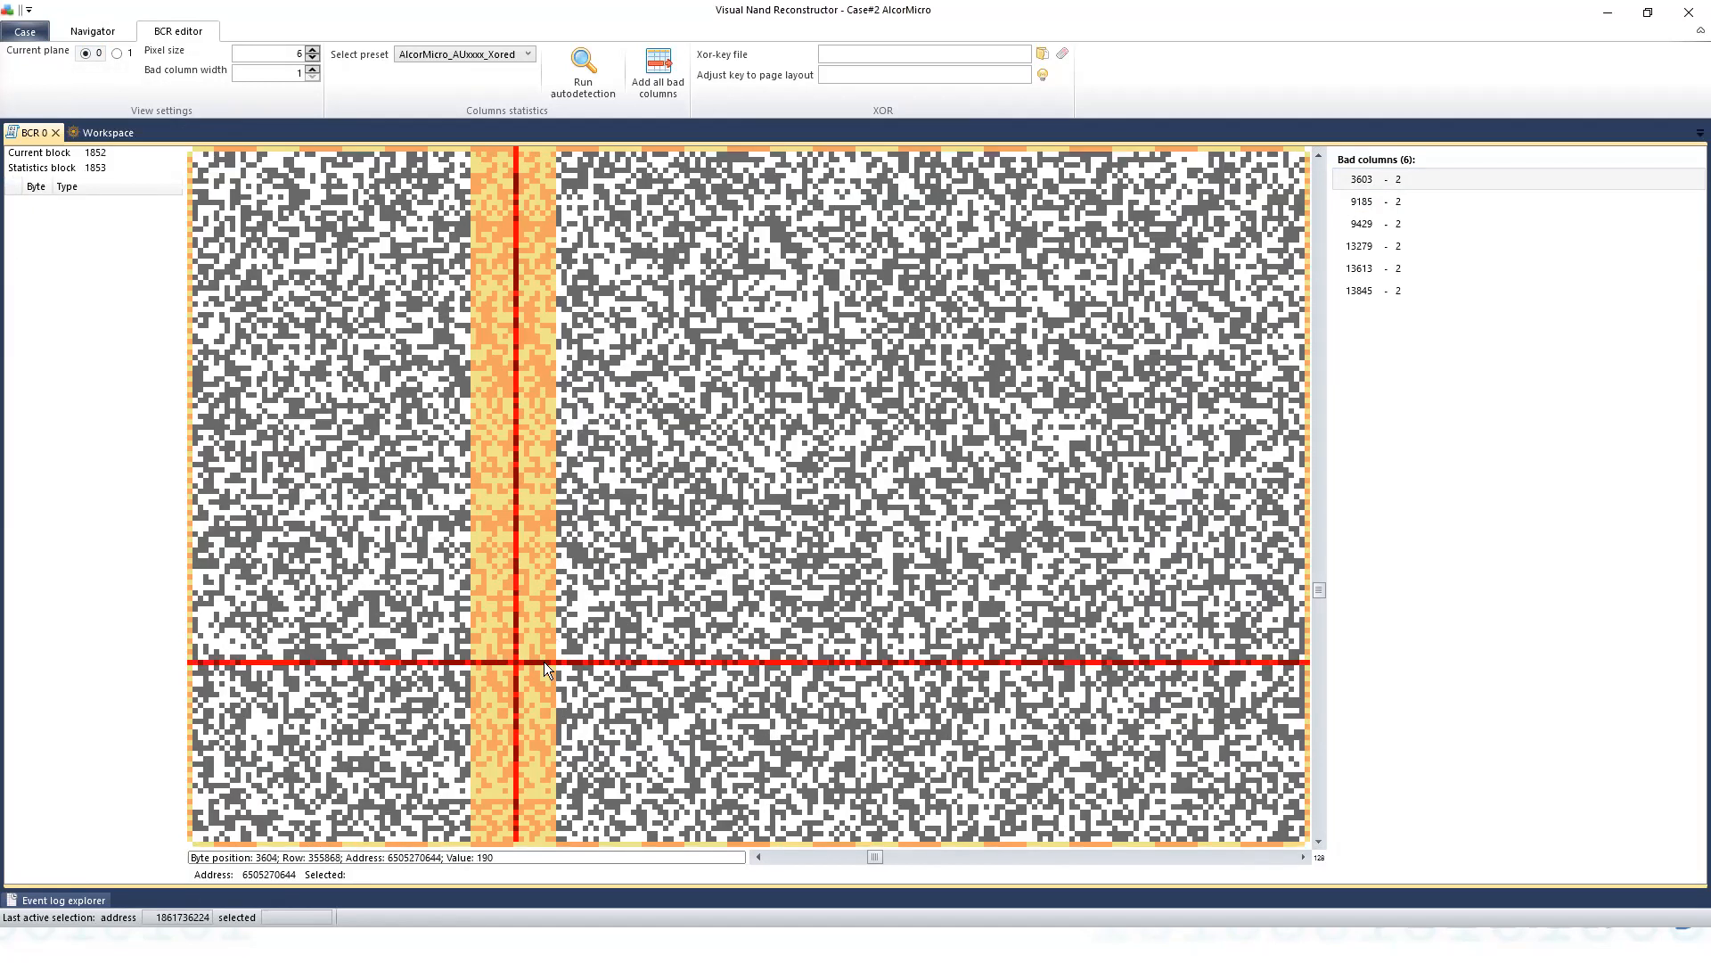
click(645, 608)
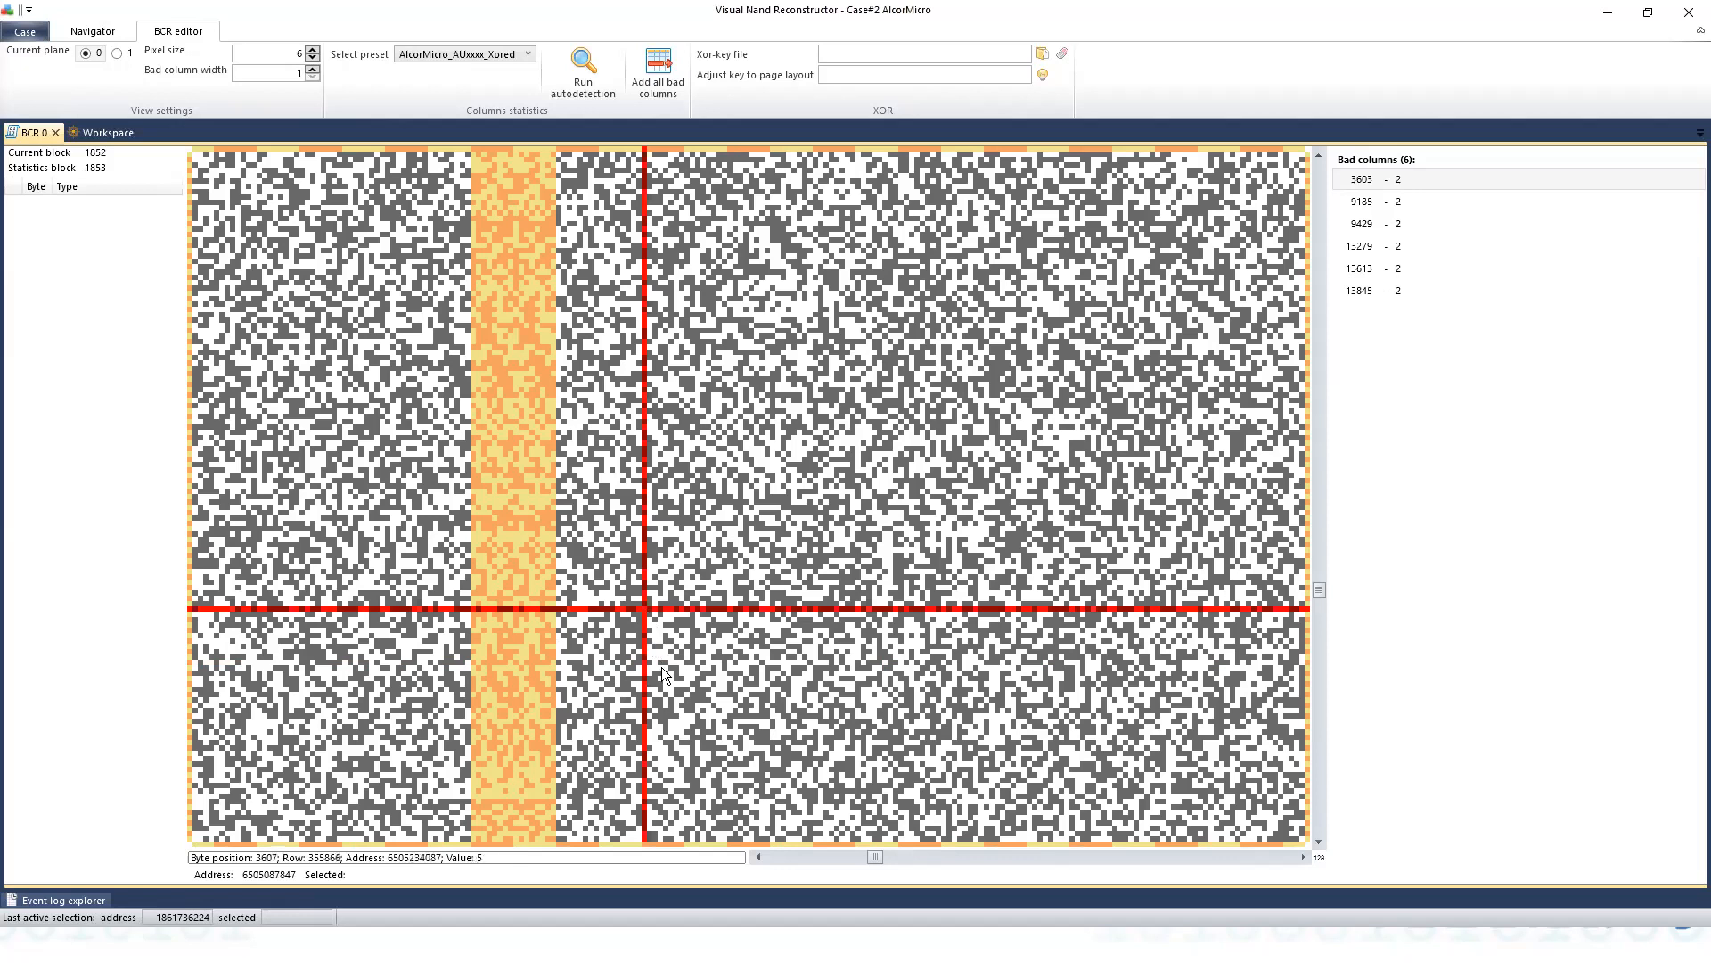
click(656, 701)
scroll(656, 704, up, 2)
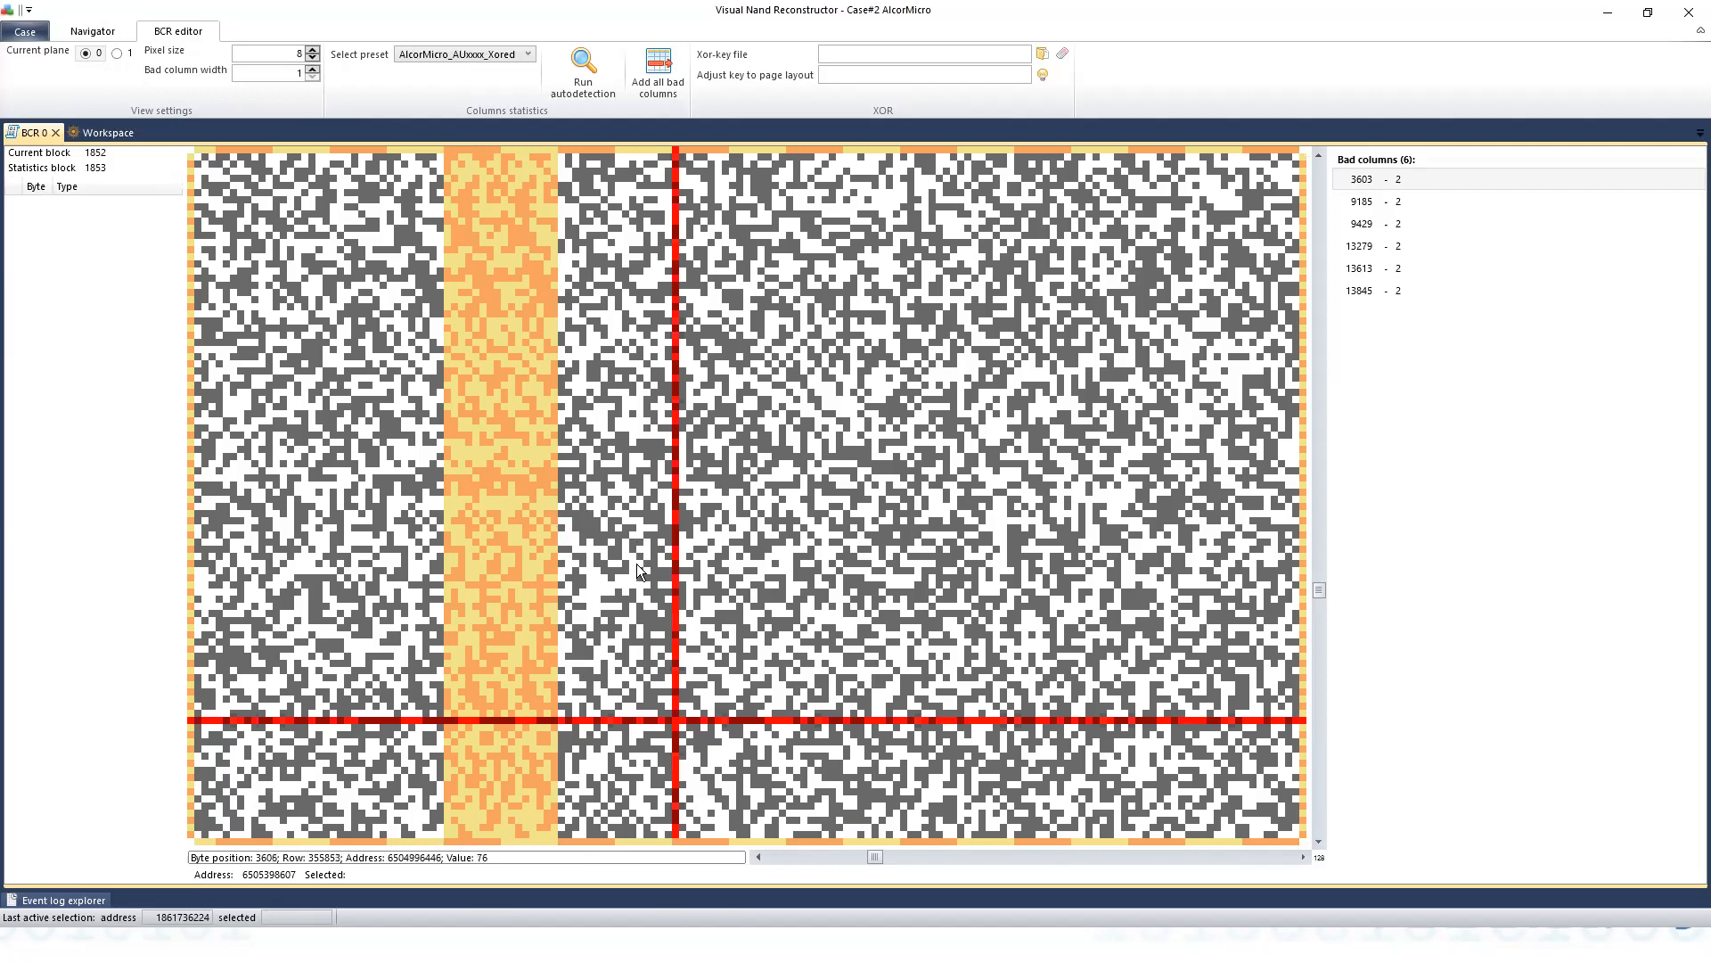
scroll(640, 544, down, 1)
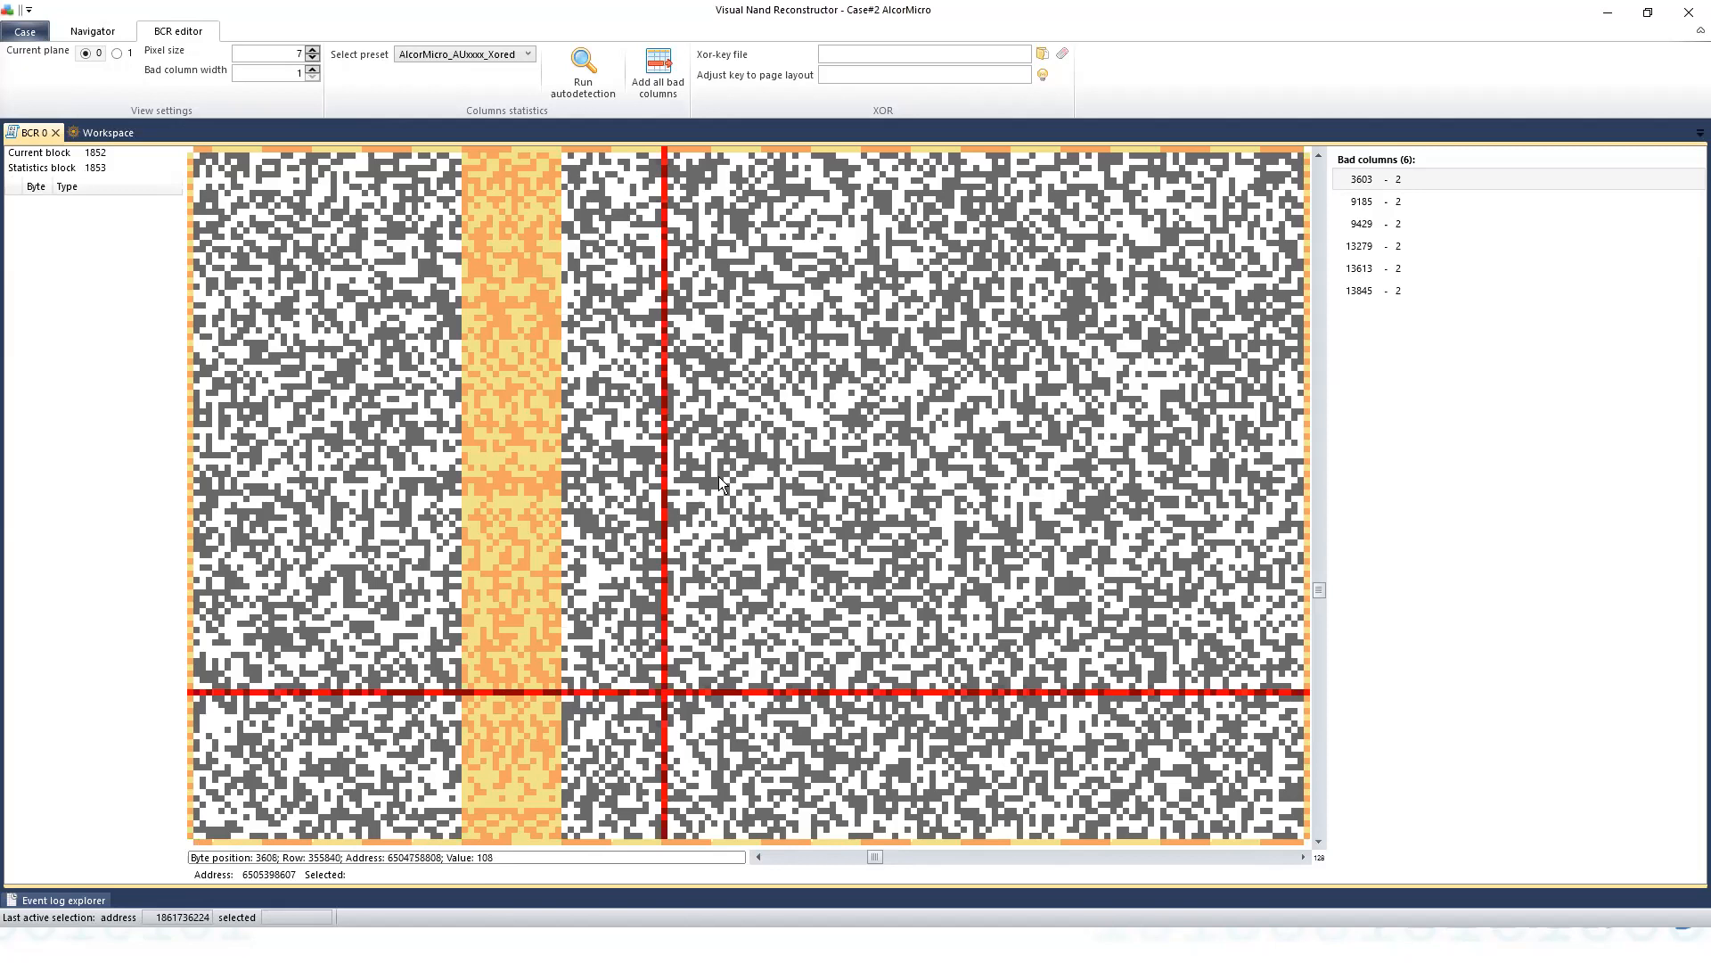
Mark byte 3607 in plane 0 as a one-byte bad column and remove that mark again.
click(699, 431)
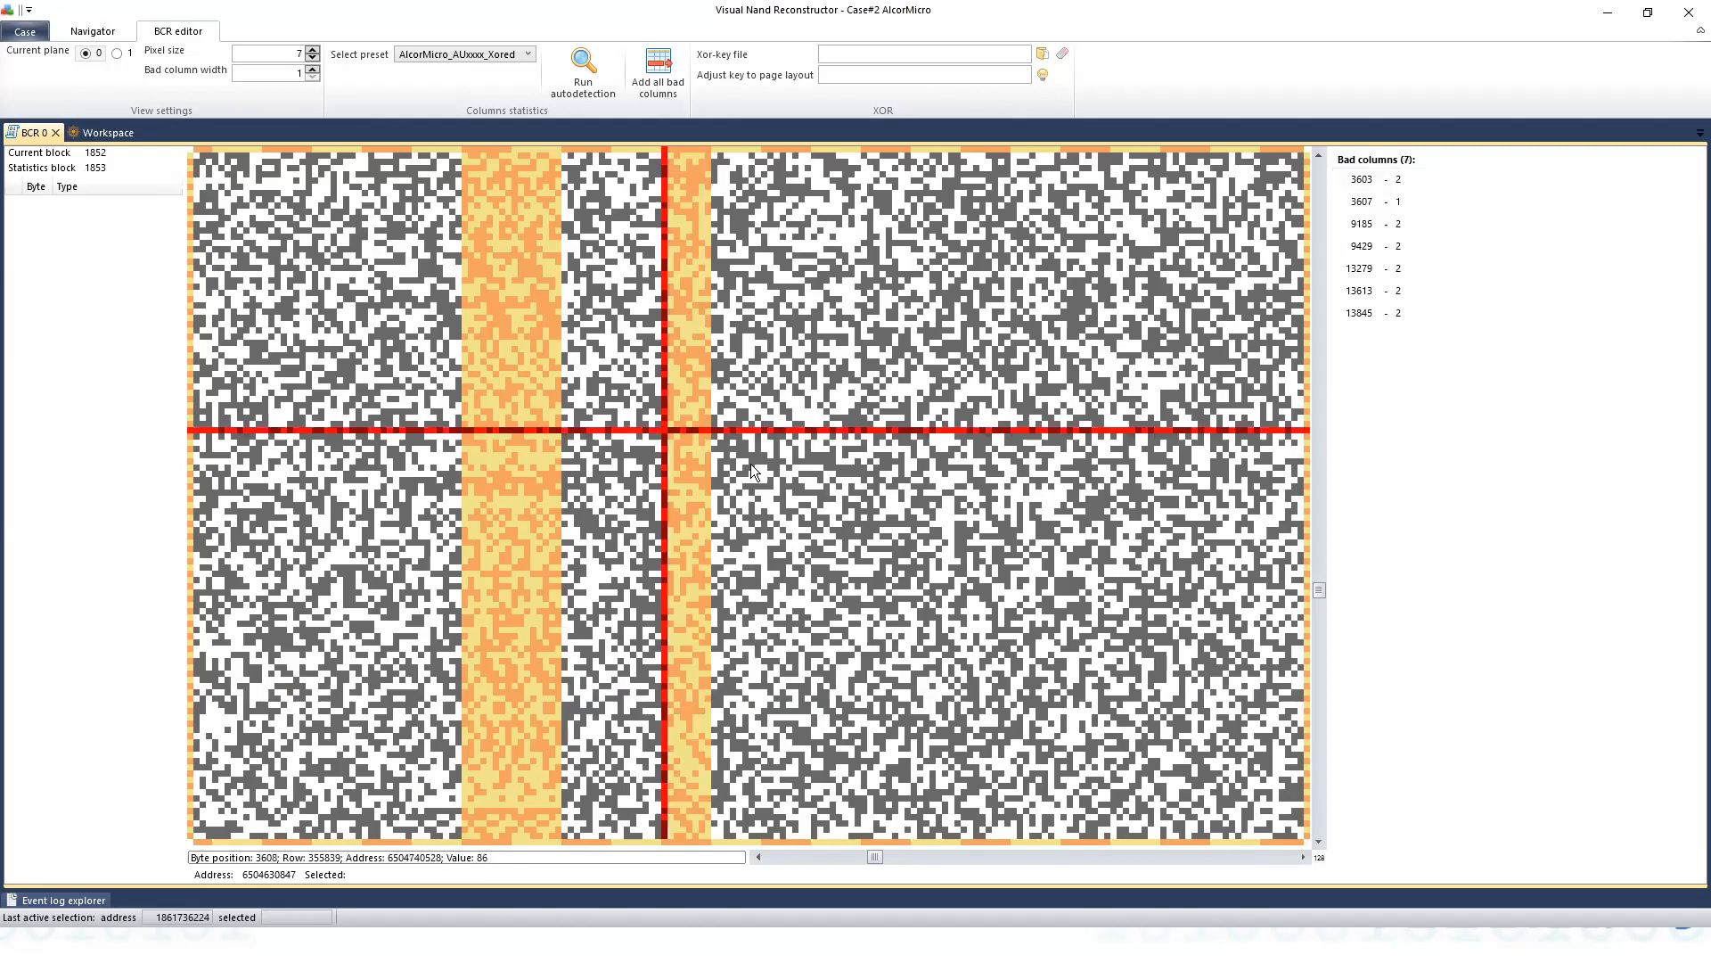
click(697, 489)
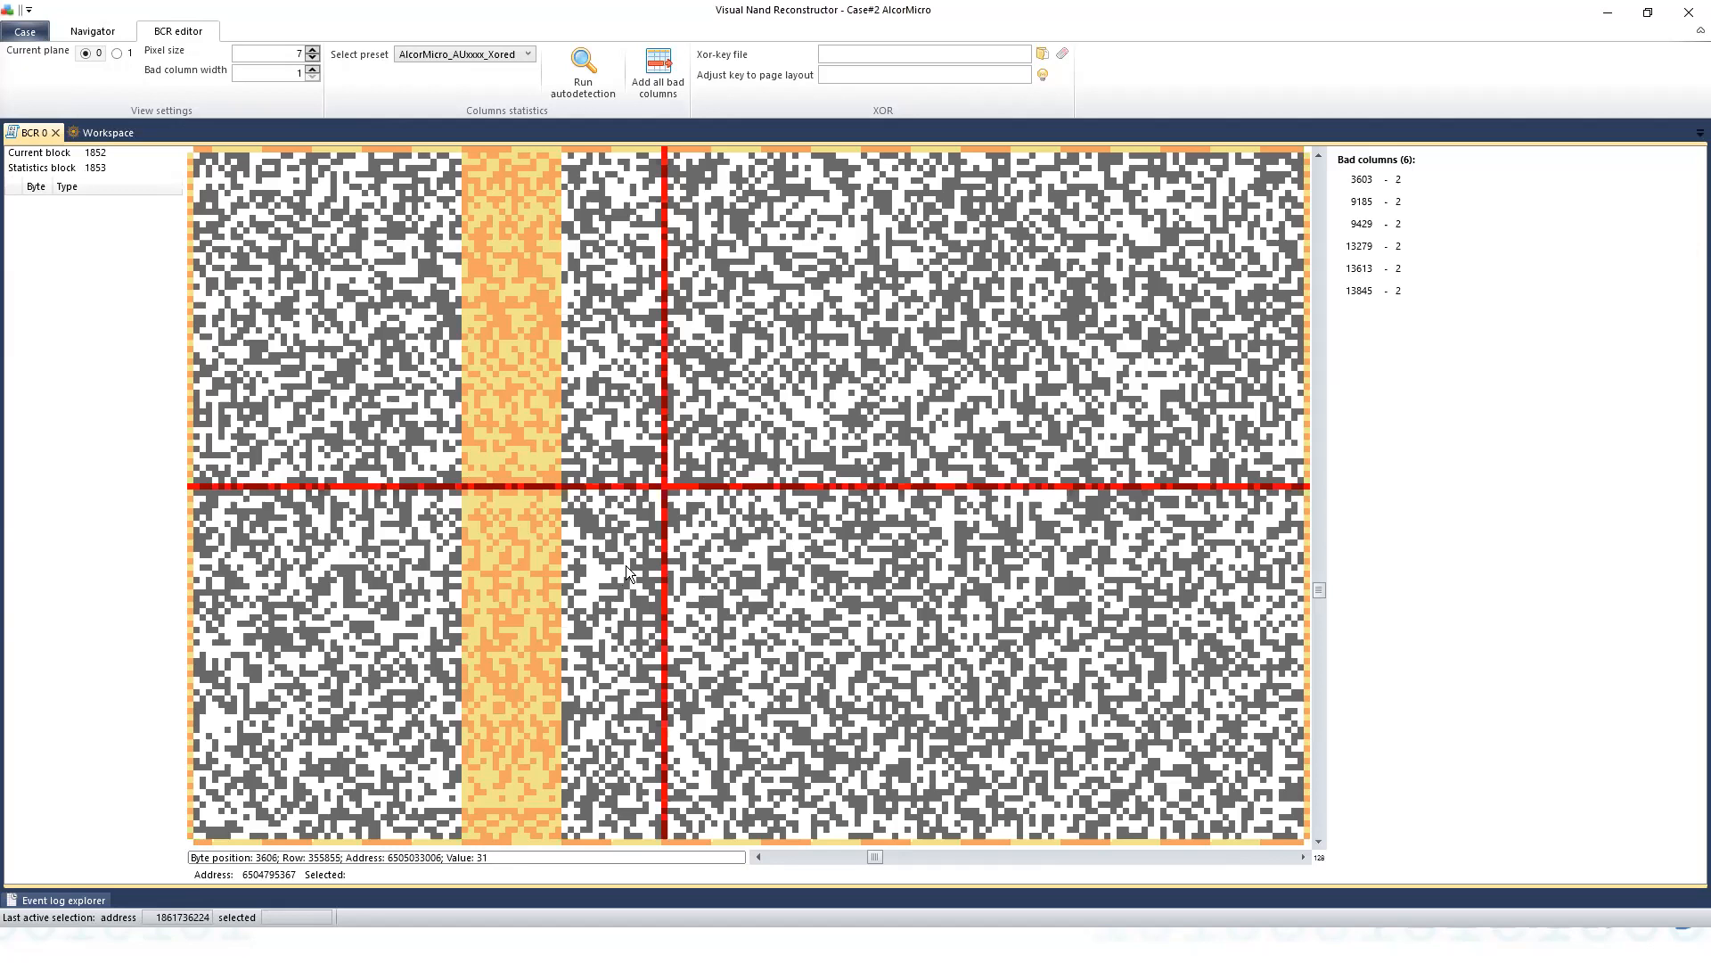
Examine the block 1852 data on both sides of bad column 3603 at several rows.
click(403, 485)
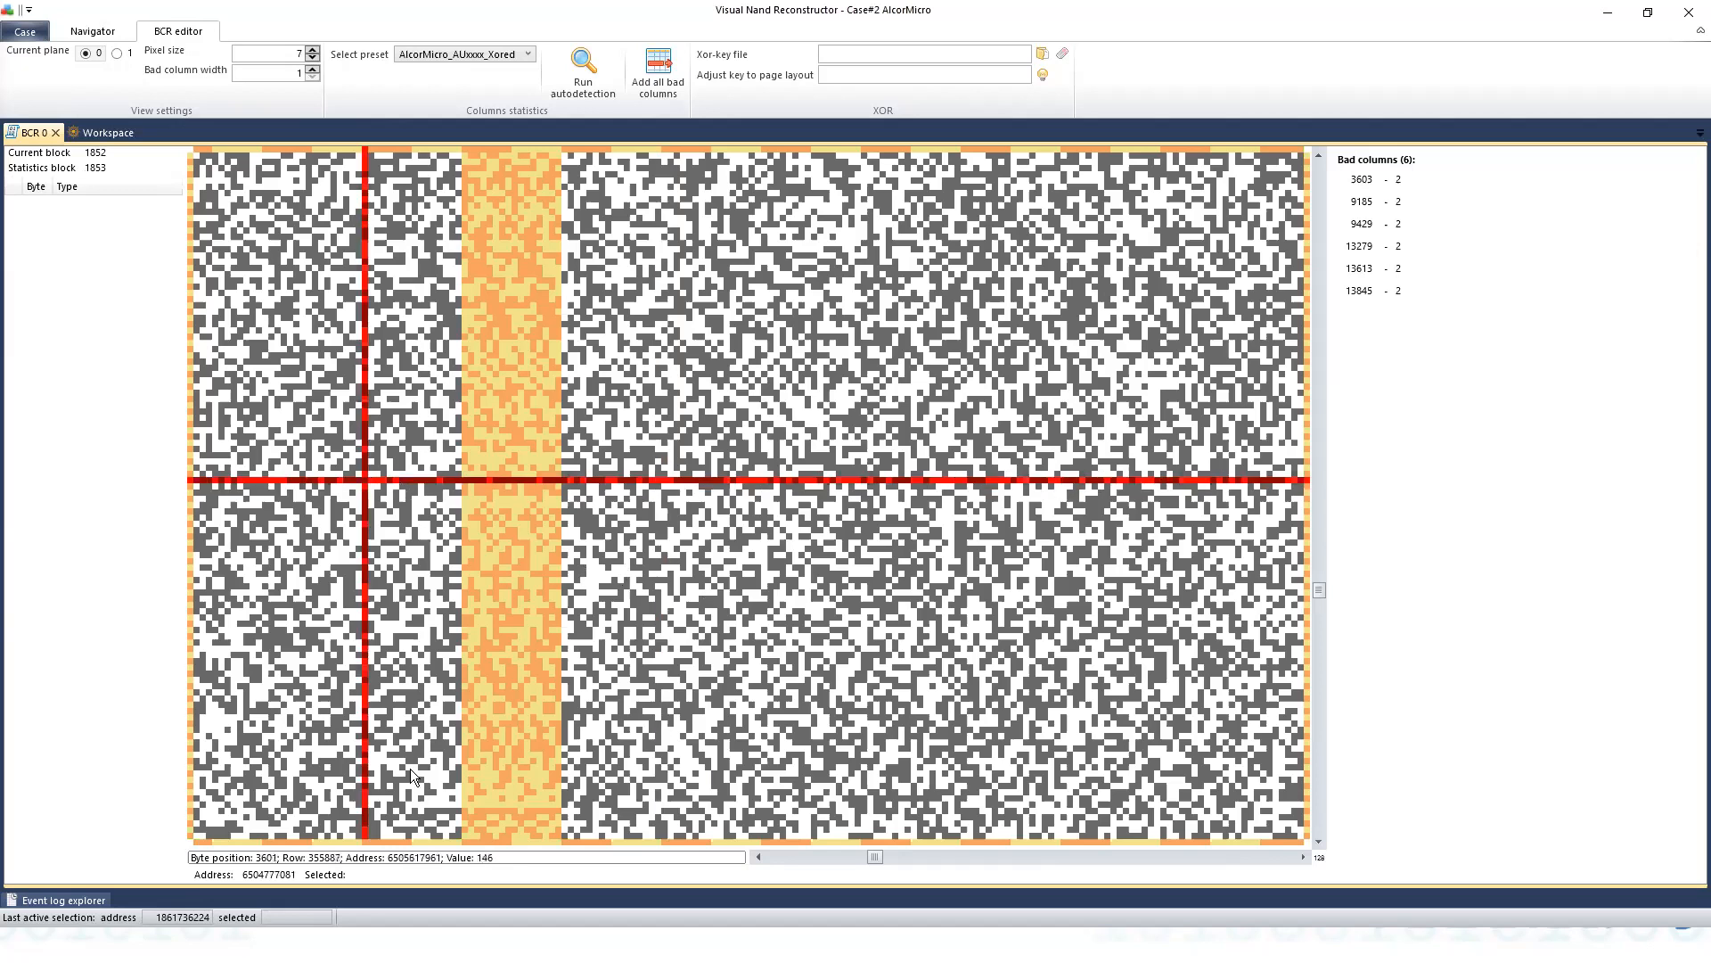
click(554, 786)
click(771, 736)
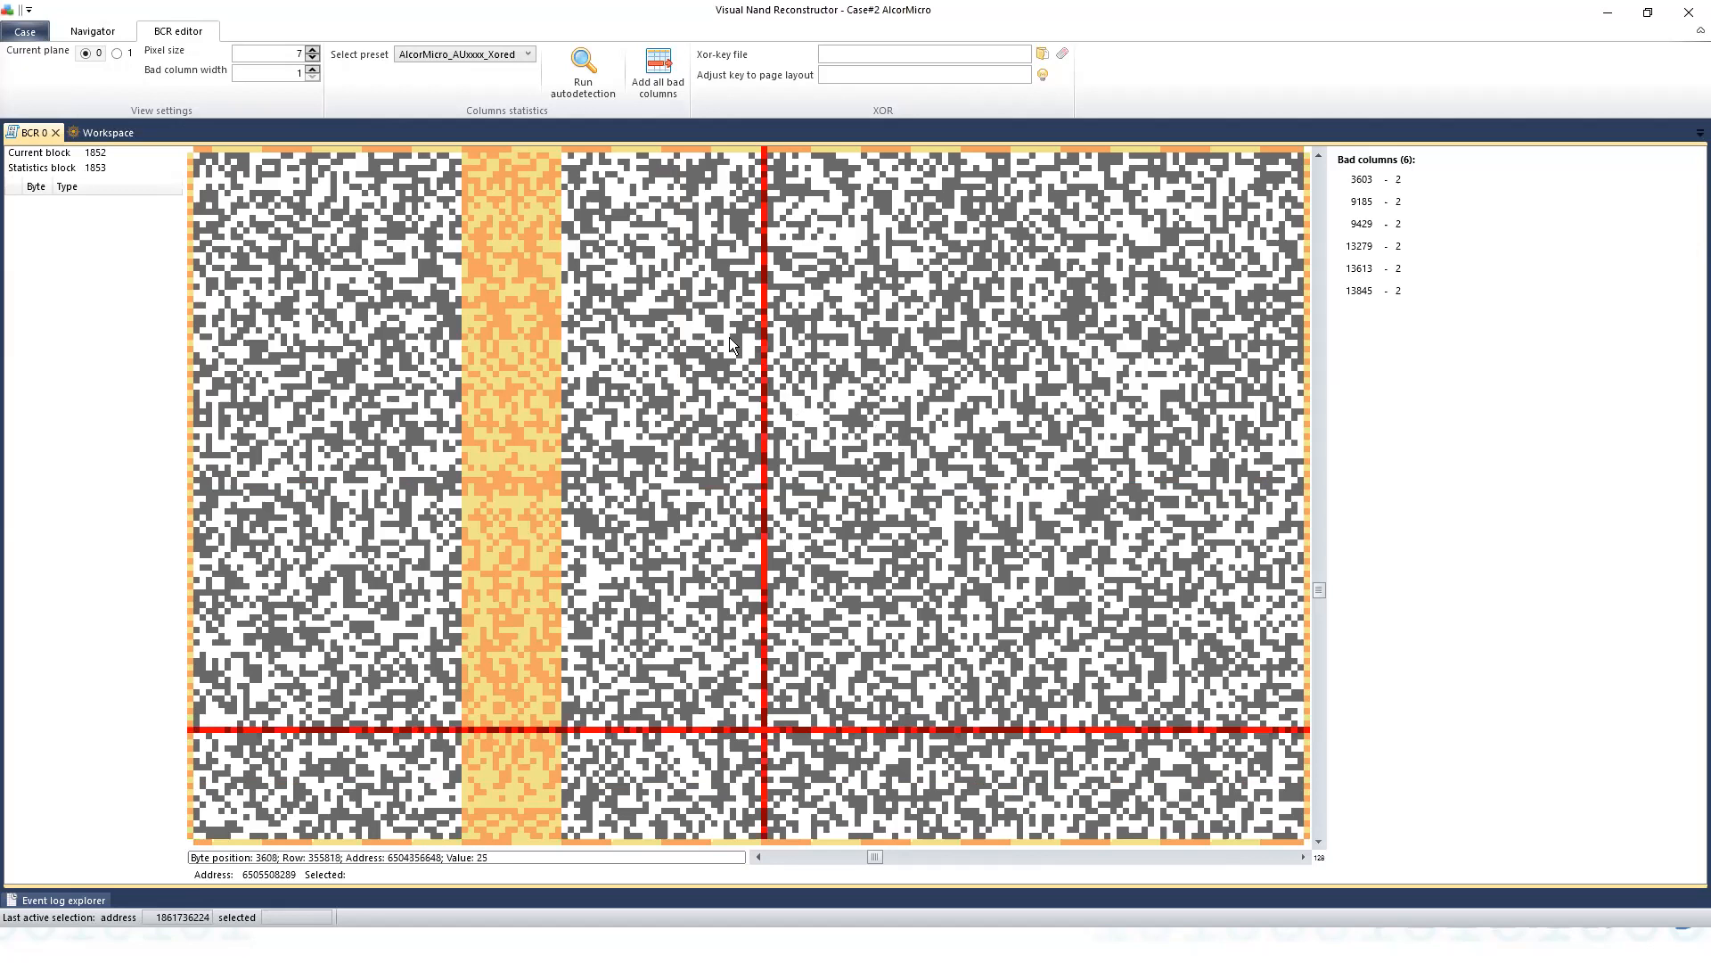
scroll(569, 421, down, 2)
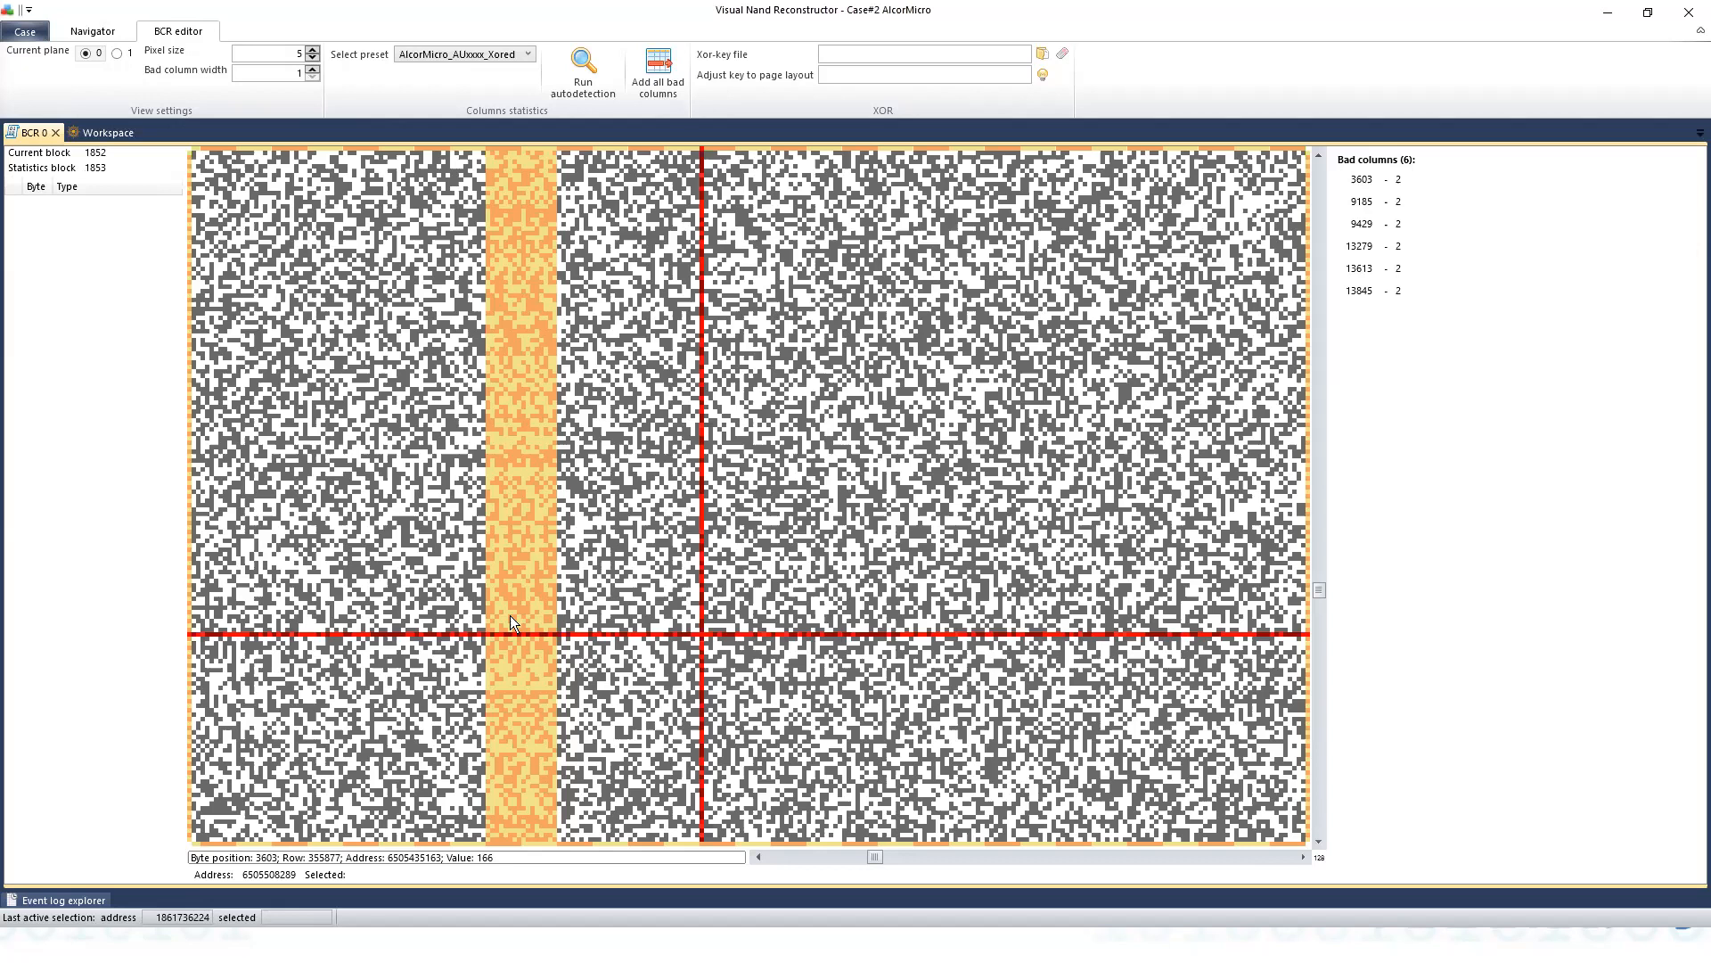
click(631, 424)
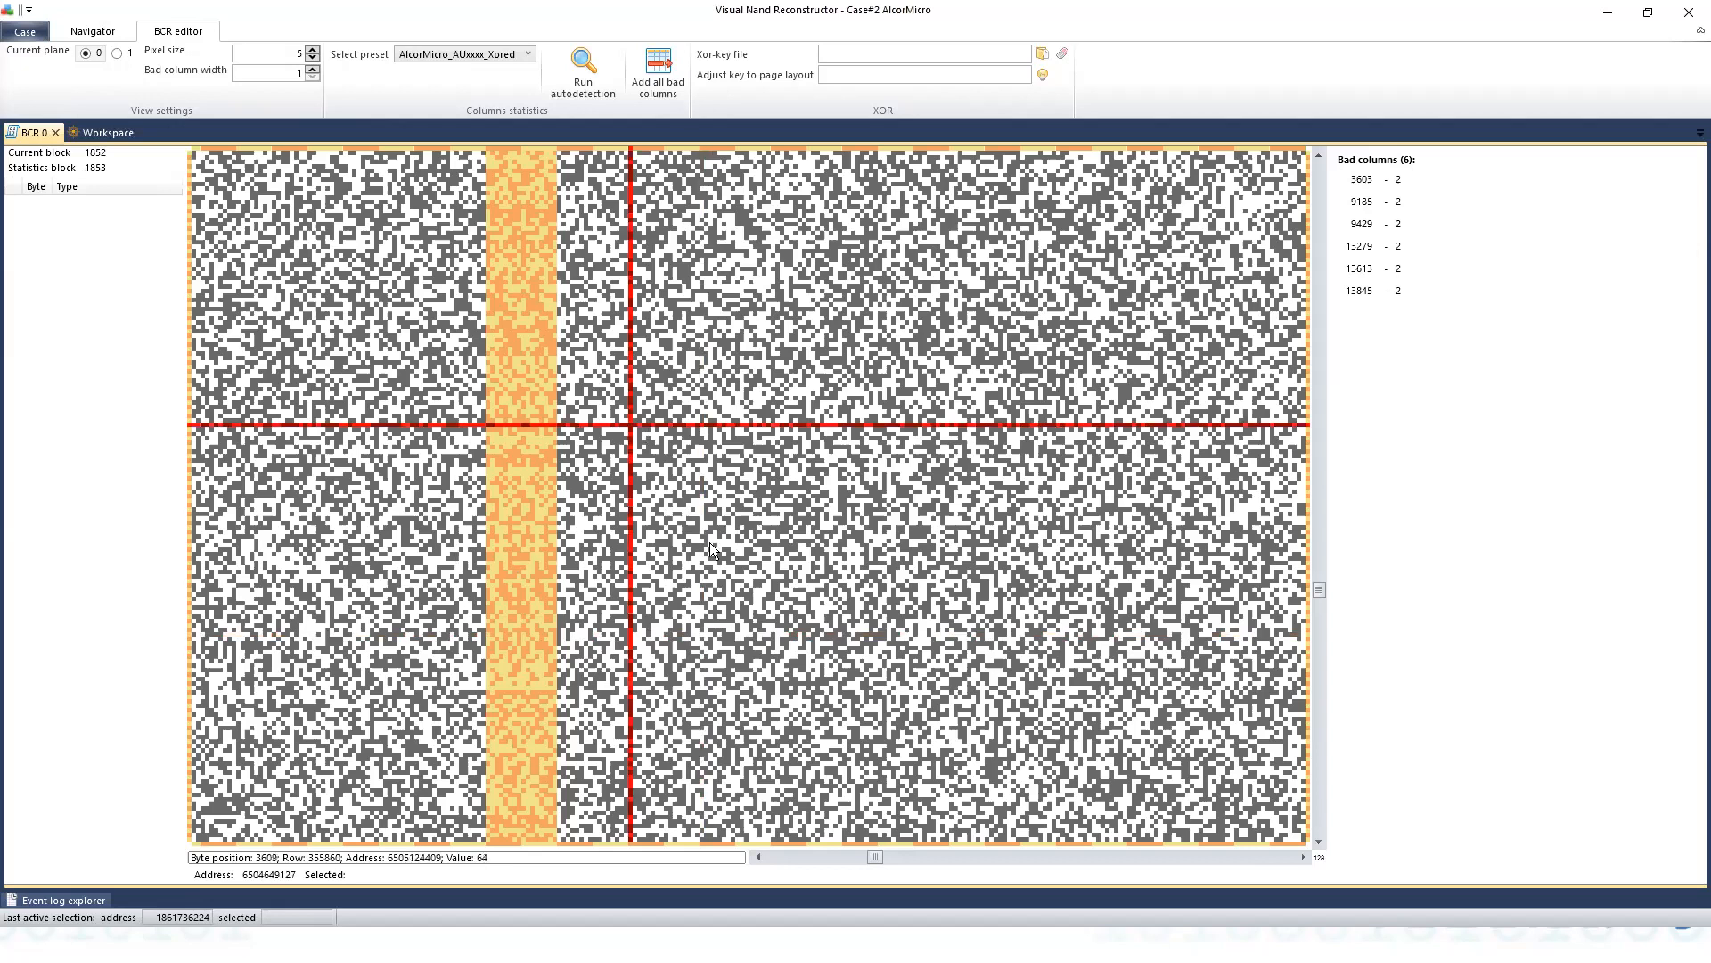
click(664, 682)
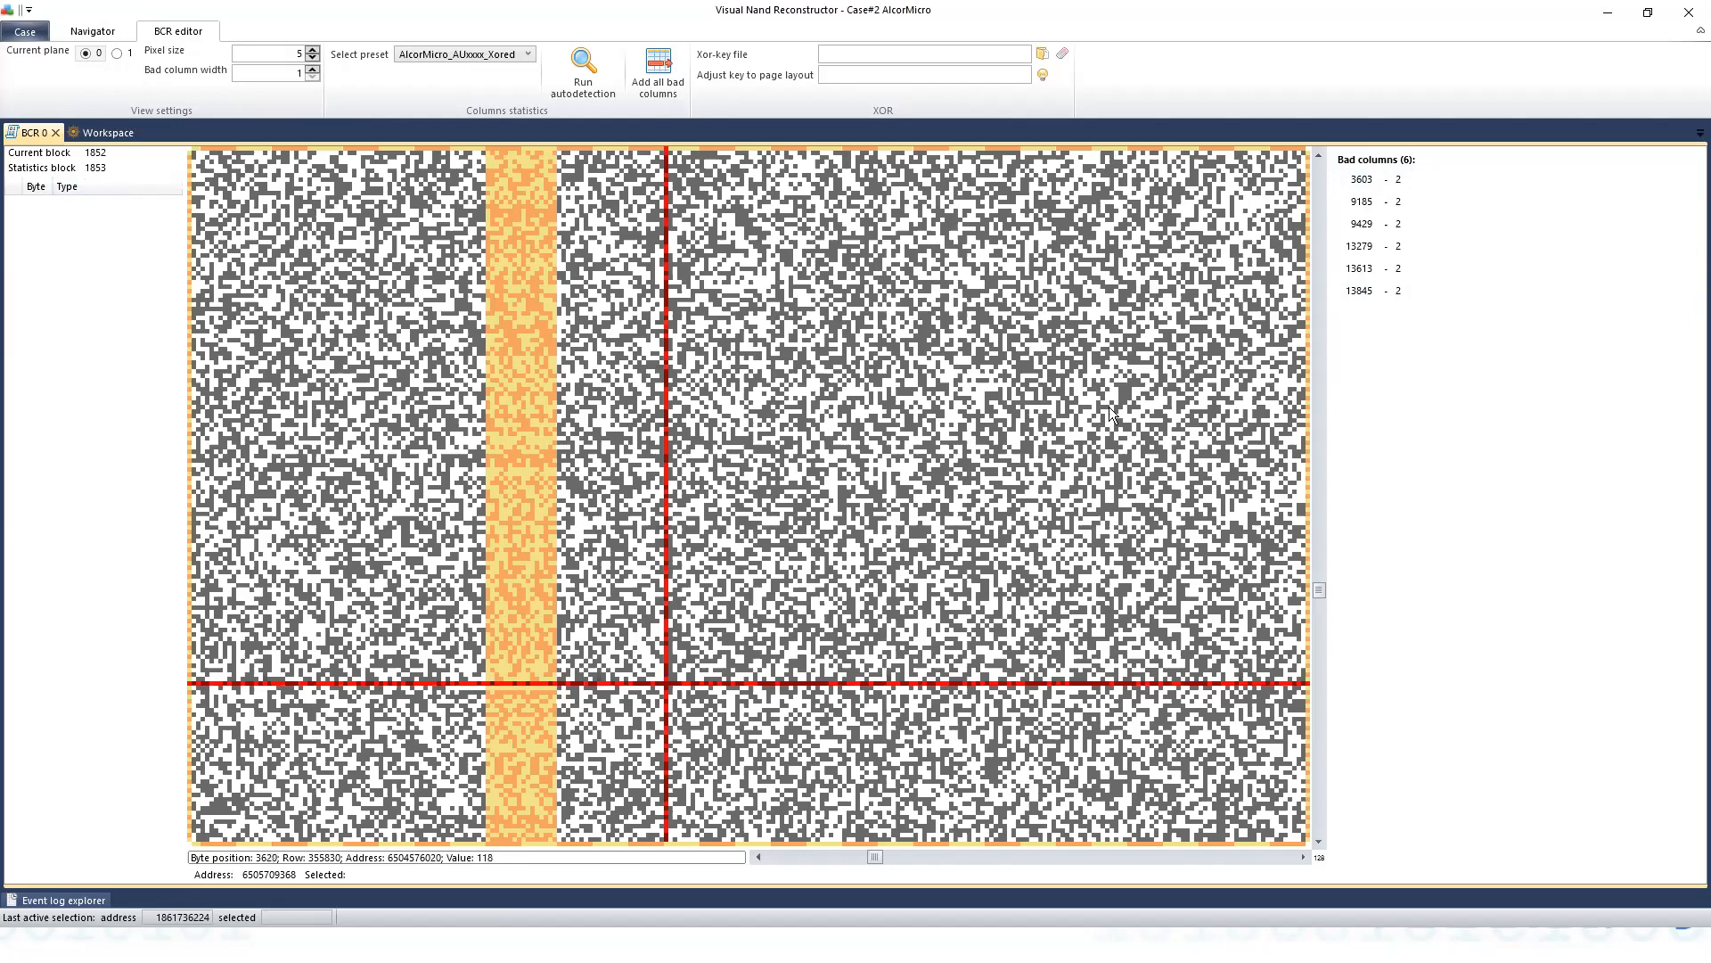
Close the BCR editor and add an ECC element linked to the output of BCR 0.
click(55, 132)
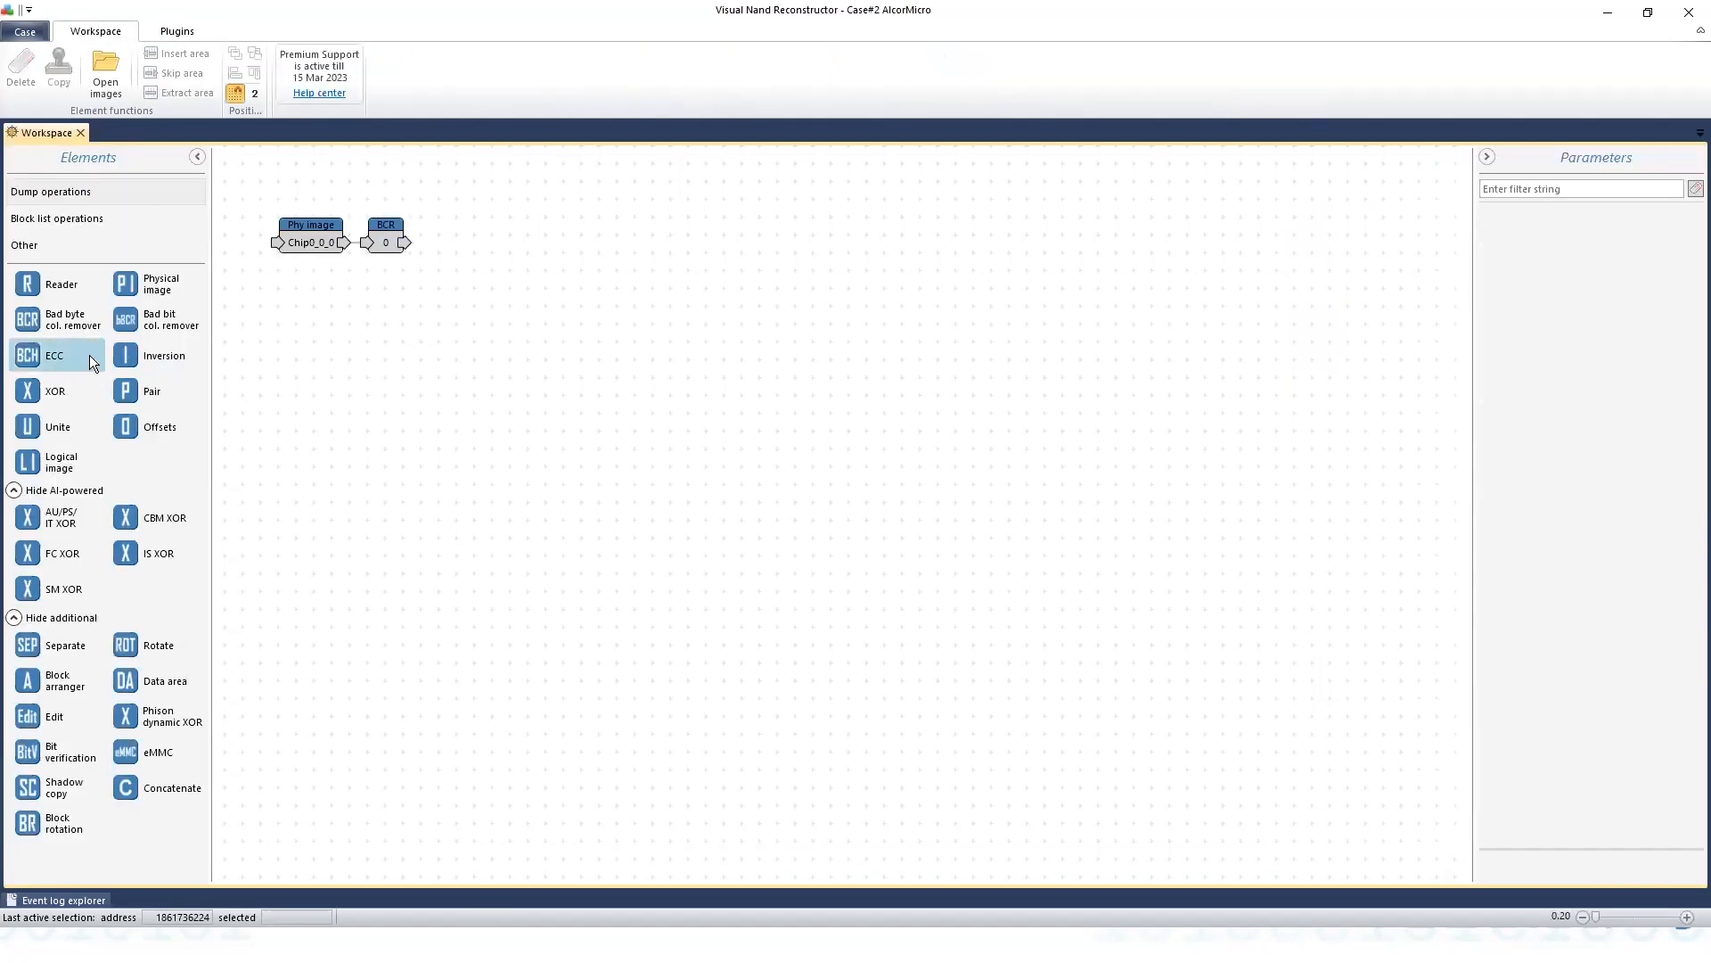
mouse_move(82, 349)
mouse_down()
mouse_move(481, 210)
mouse_move(402, 225)
mouse_move(481, 268)
mouse_move(383, 209)
mouse_move(398, 236)
mouse_up()
click(461, 237)
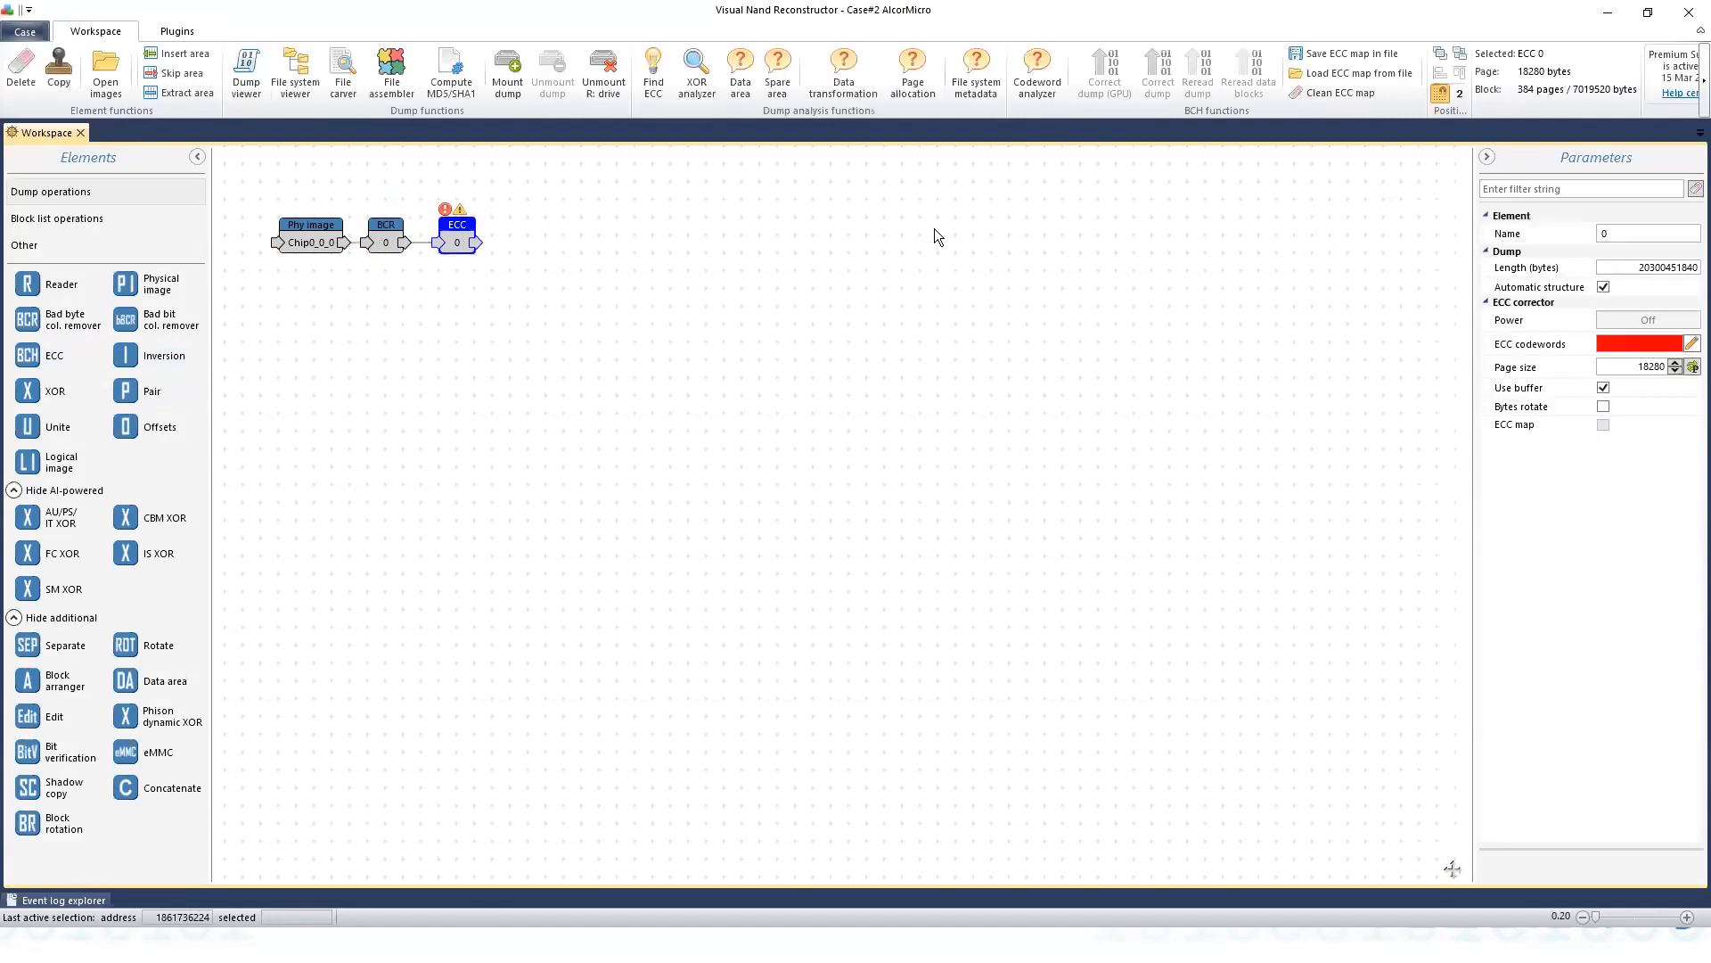
Search for a matching ECC codeword for the new element among the AlcorMicro(AU) vendor files only.
click(653, 70)
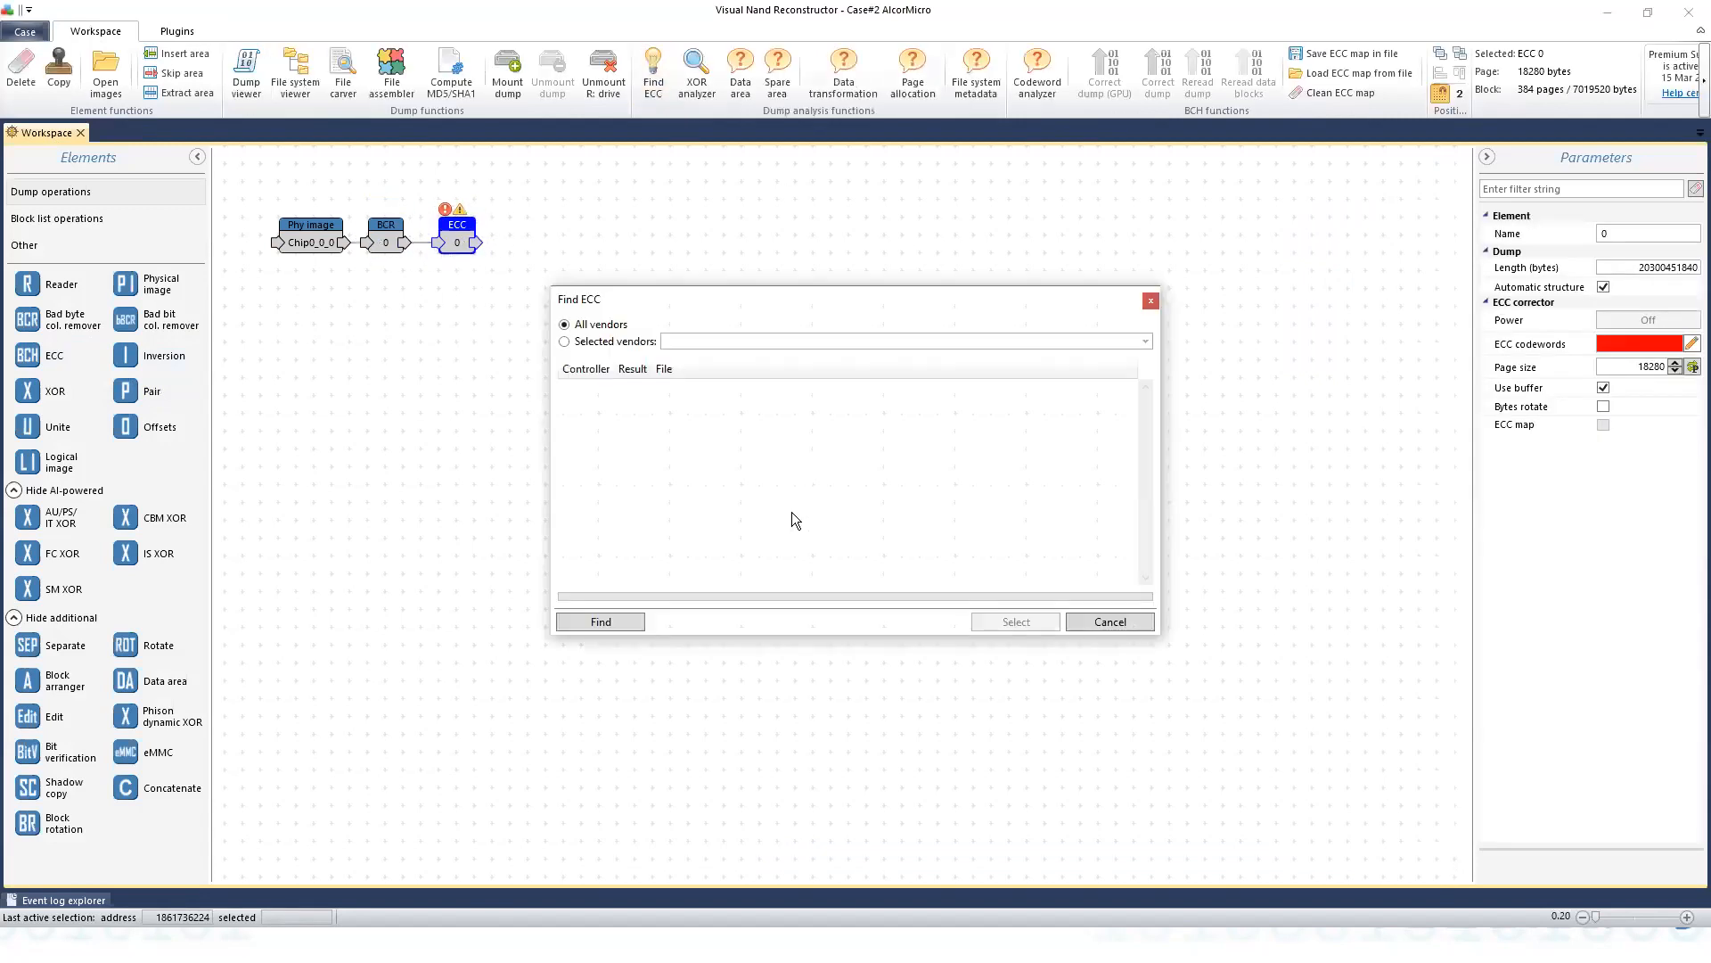
click(686, 335)
click(756, 369)
click(633, 608)
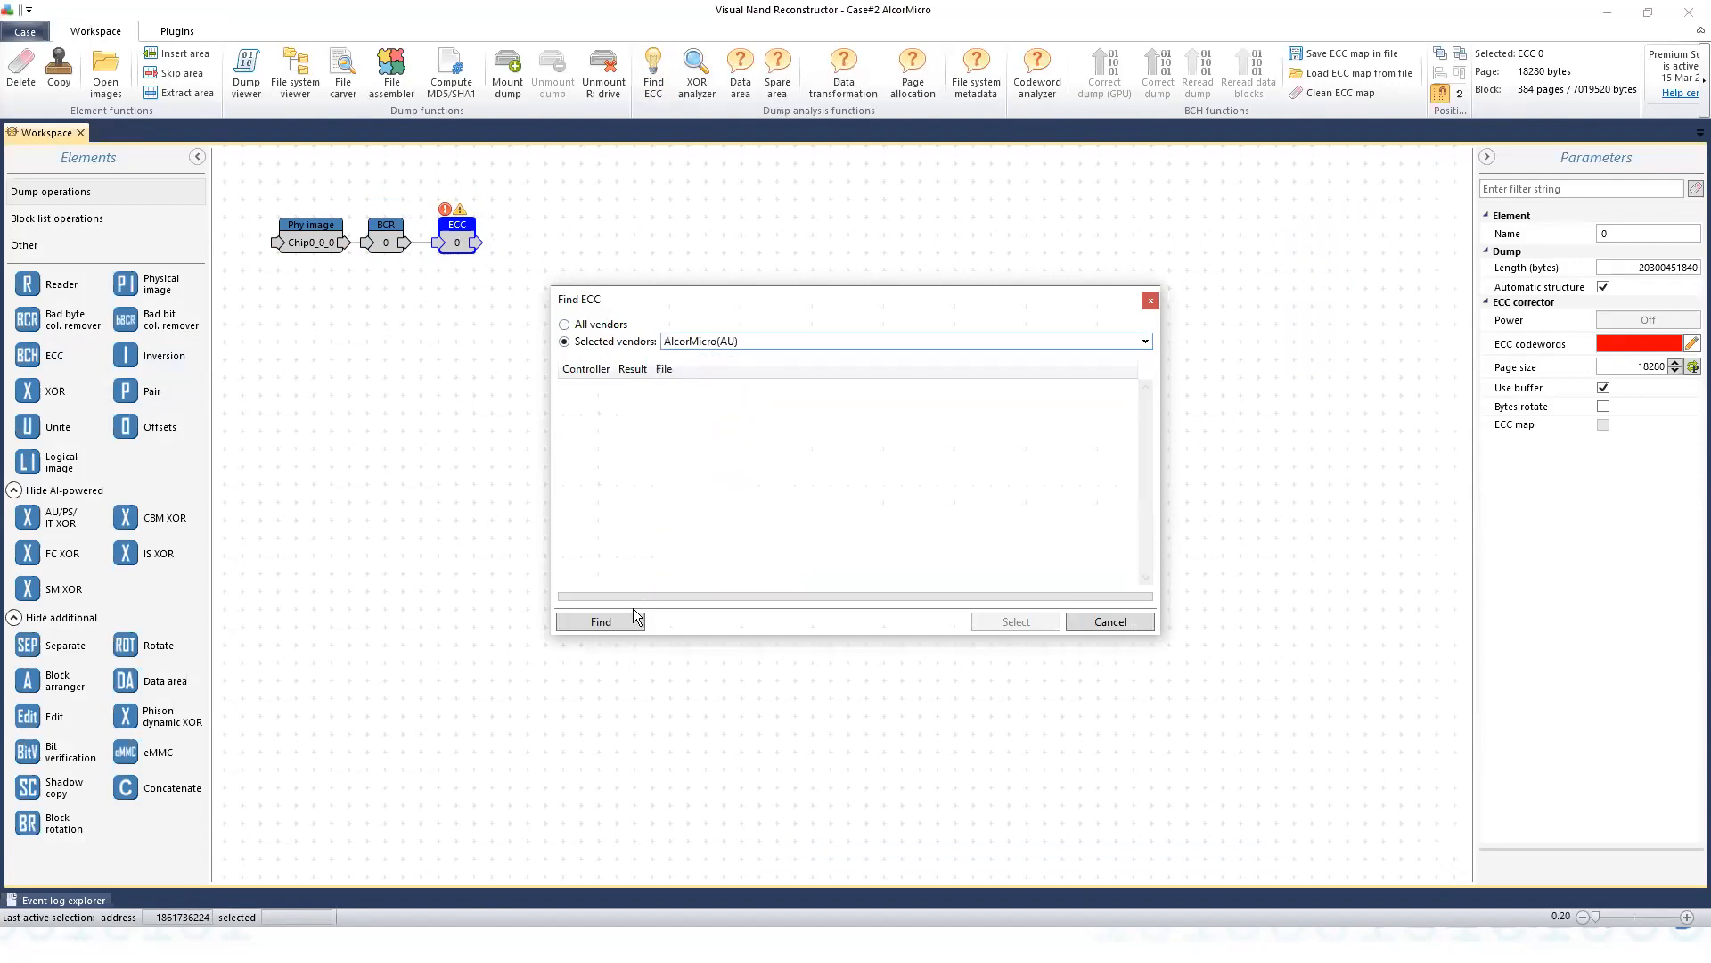
click(634, 615)
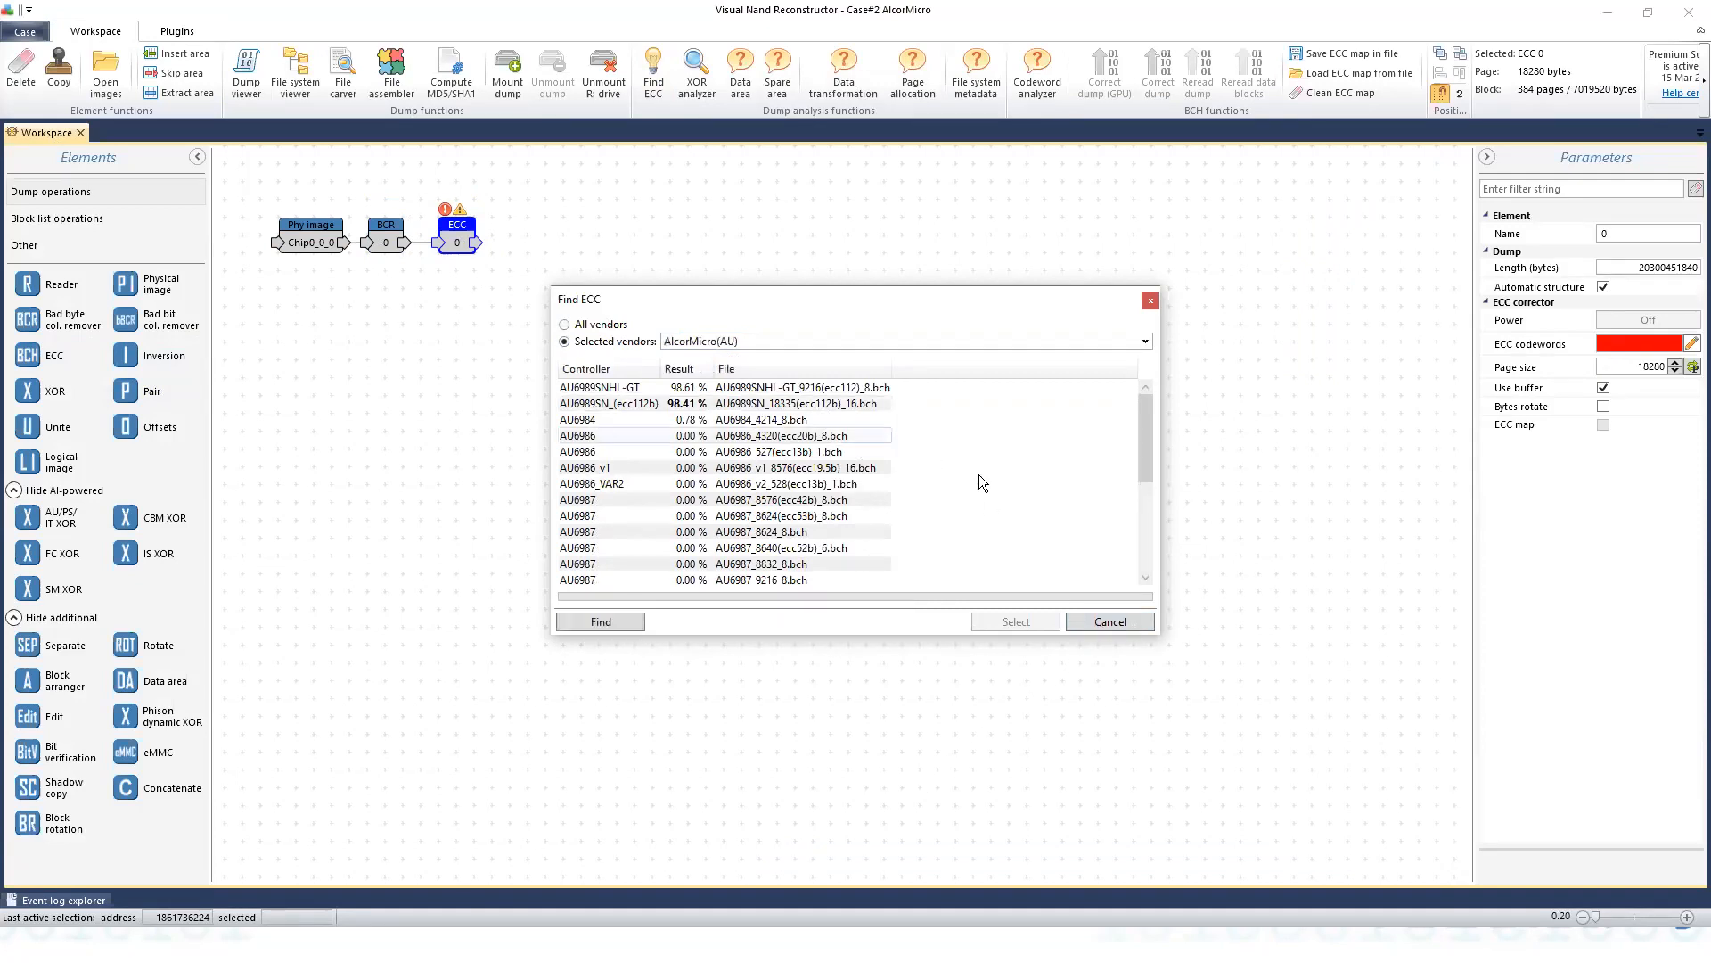
Assign the AU6989SN_18335(ecc112b)_16.bch codeword to the ECC element and turn on its ECC map.
click(858, 403)
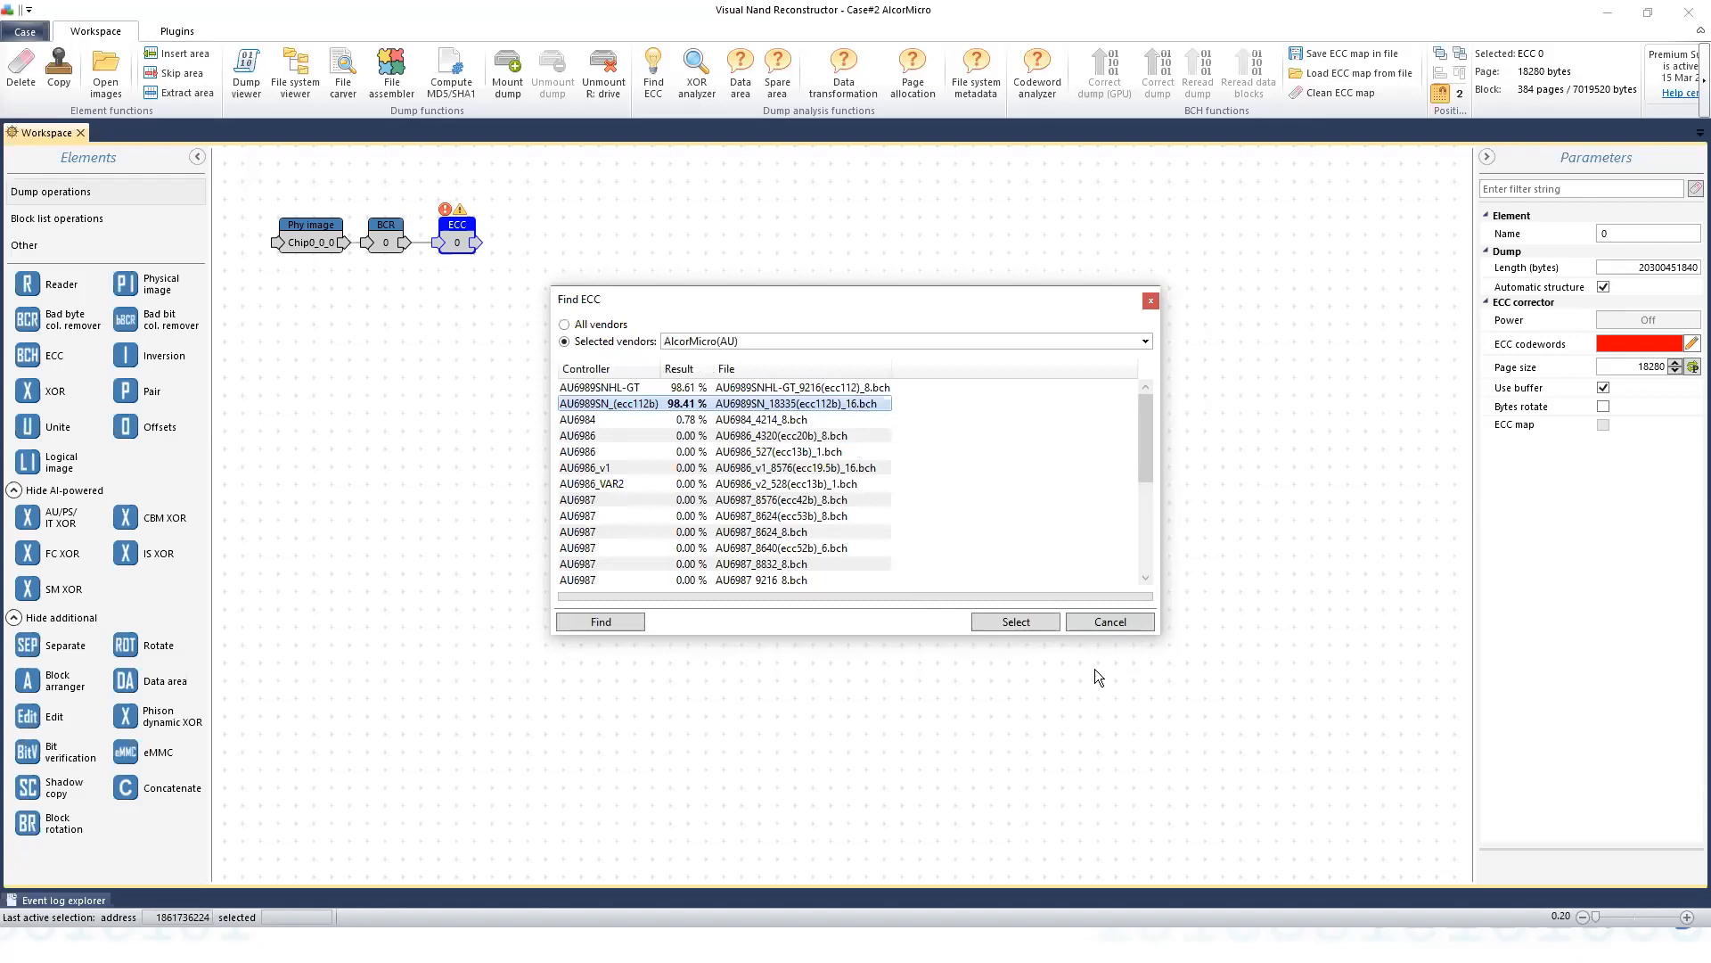
click(1016, 621)
click(913, 511)
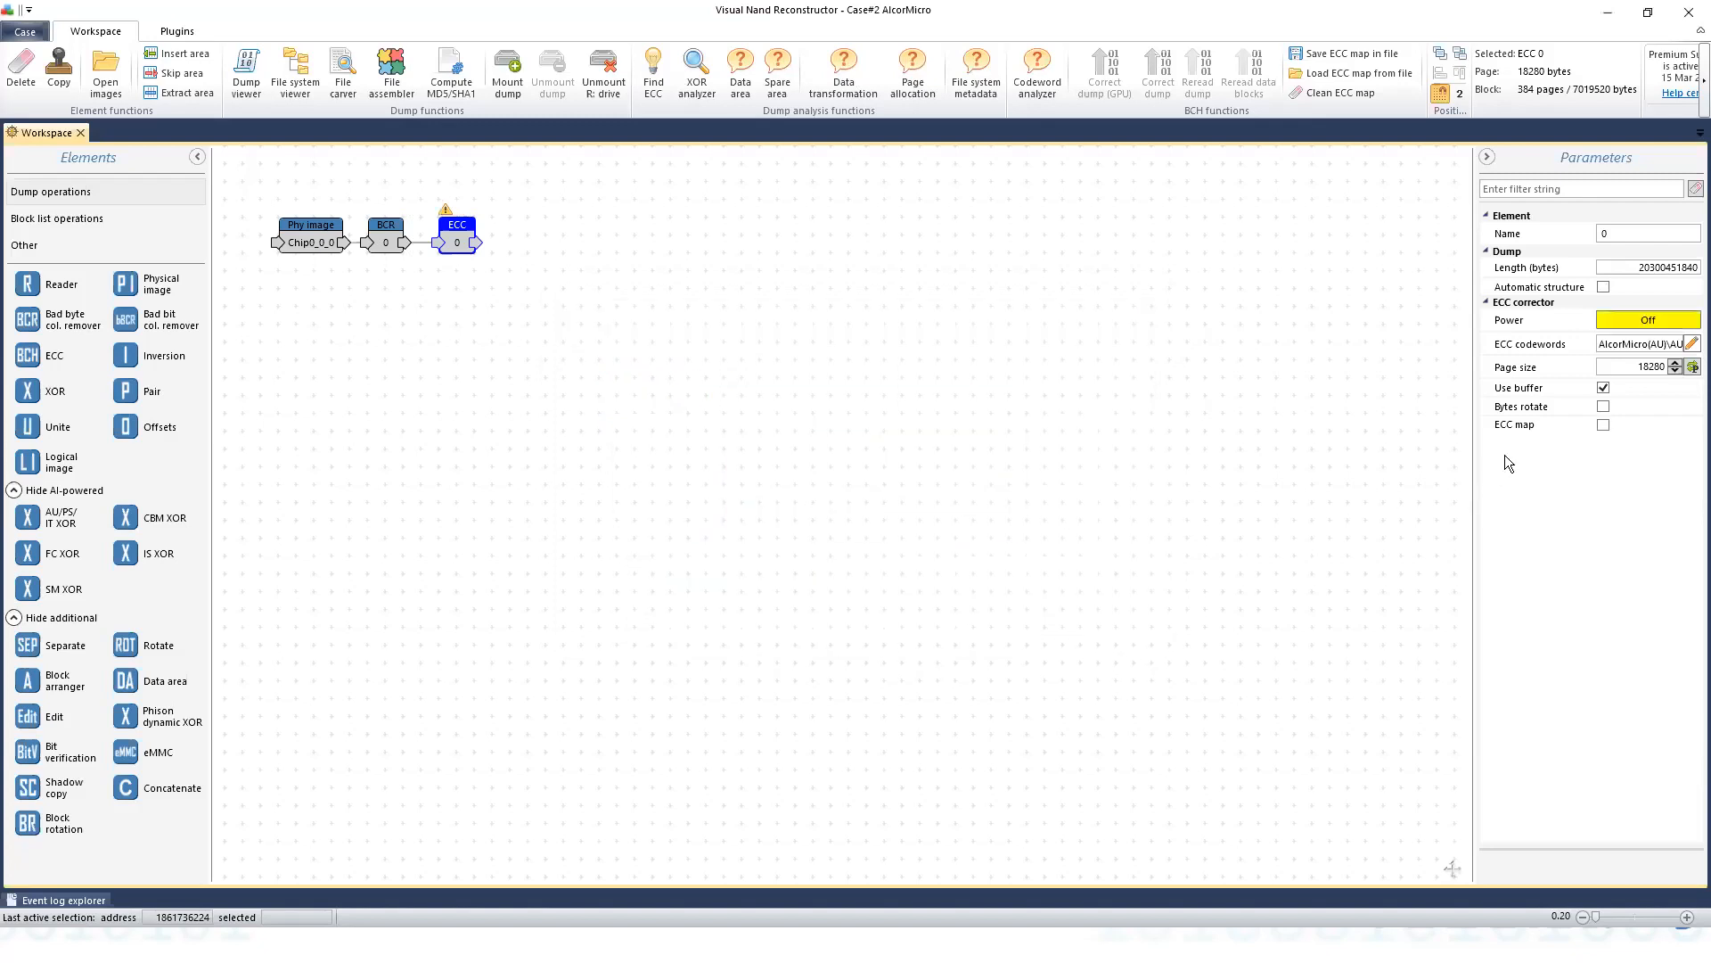
click(1599, 427)
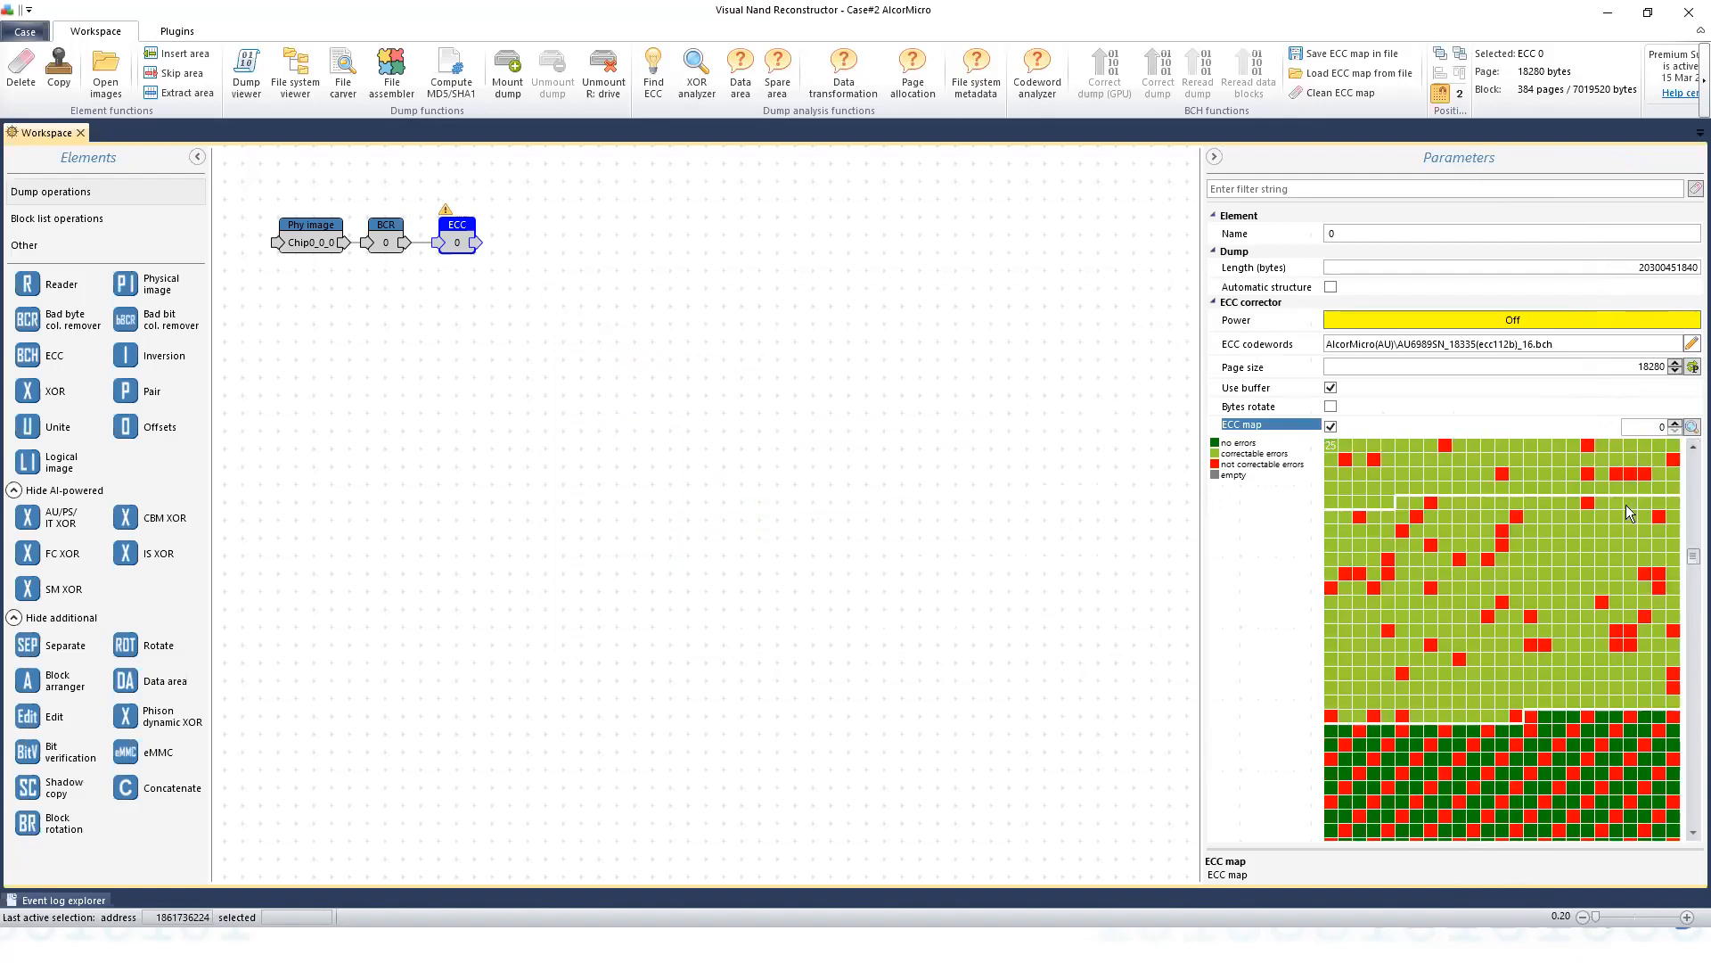
Examine the ECC map for how correctable and uncorrectable pages are spread across neighbouring blocks.
mouse_move(1575, 541)
mouse_move(1520, 597)
click(1693, 448)
click(1693, 448)
click(1693, 448)
click(1693, 448)
click(1692, 448)
click(1693, 448)
click(1693, 448)
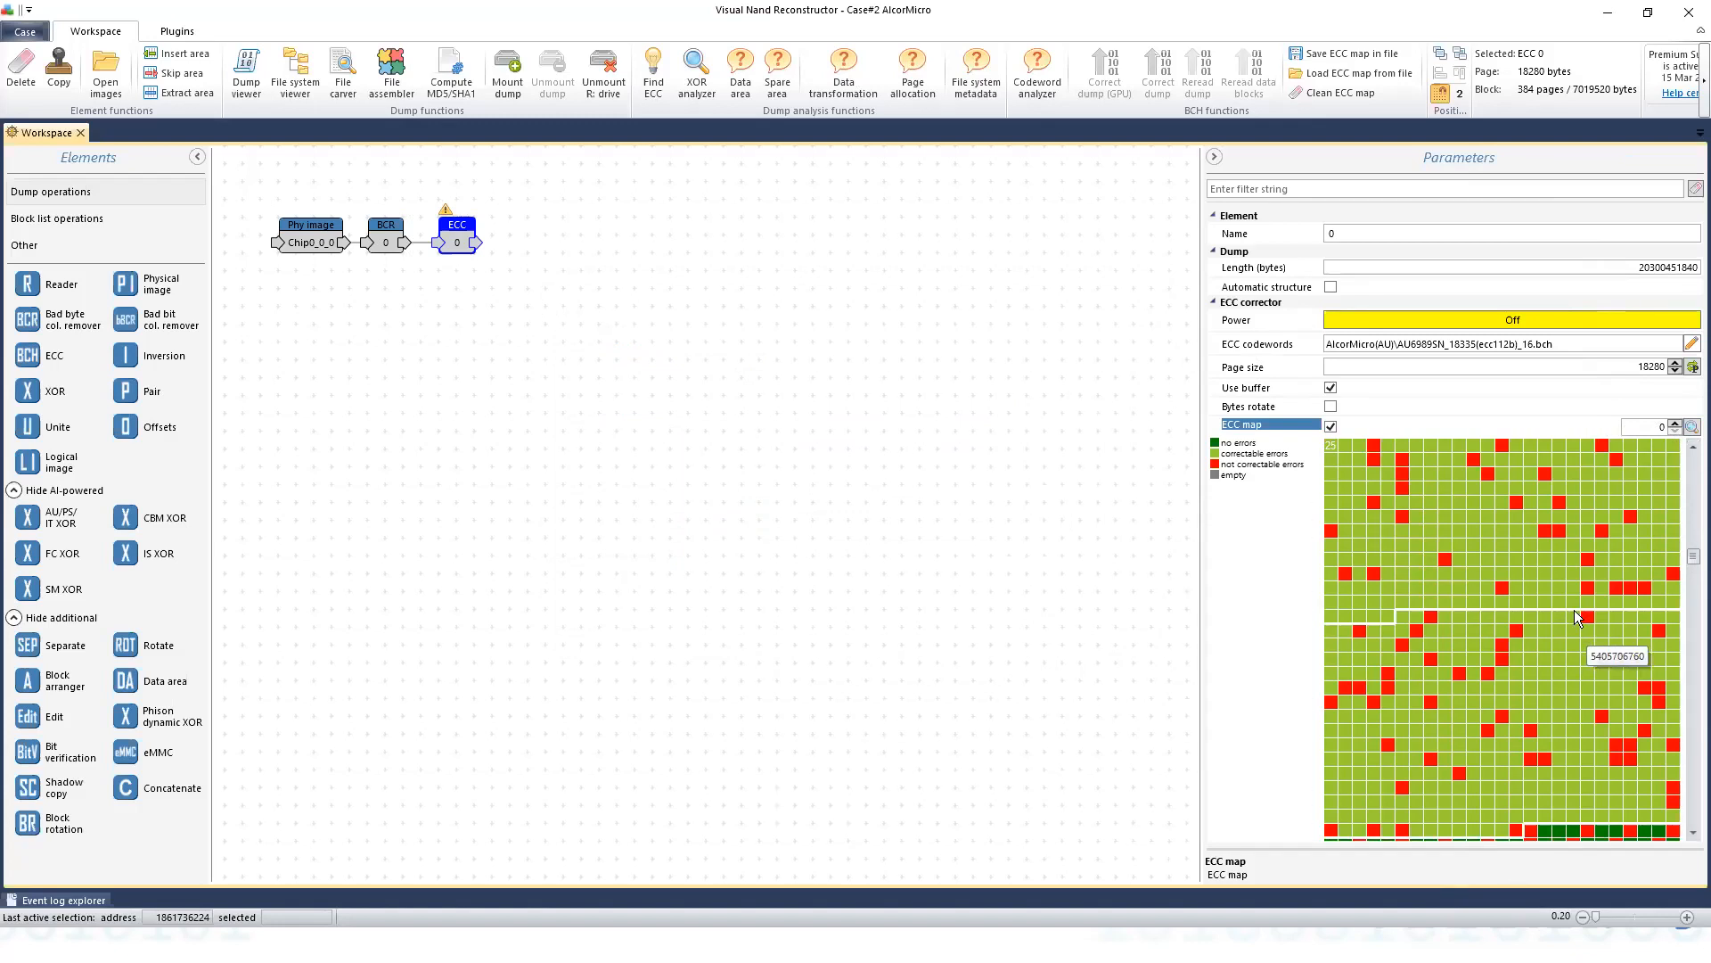
click(1693, 447)
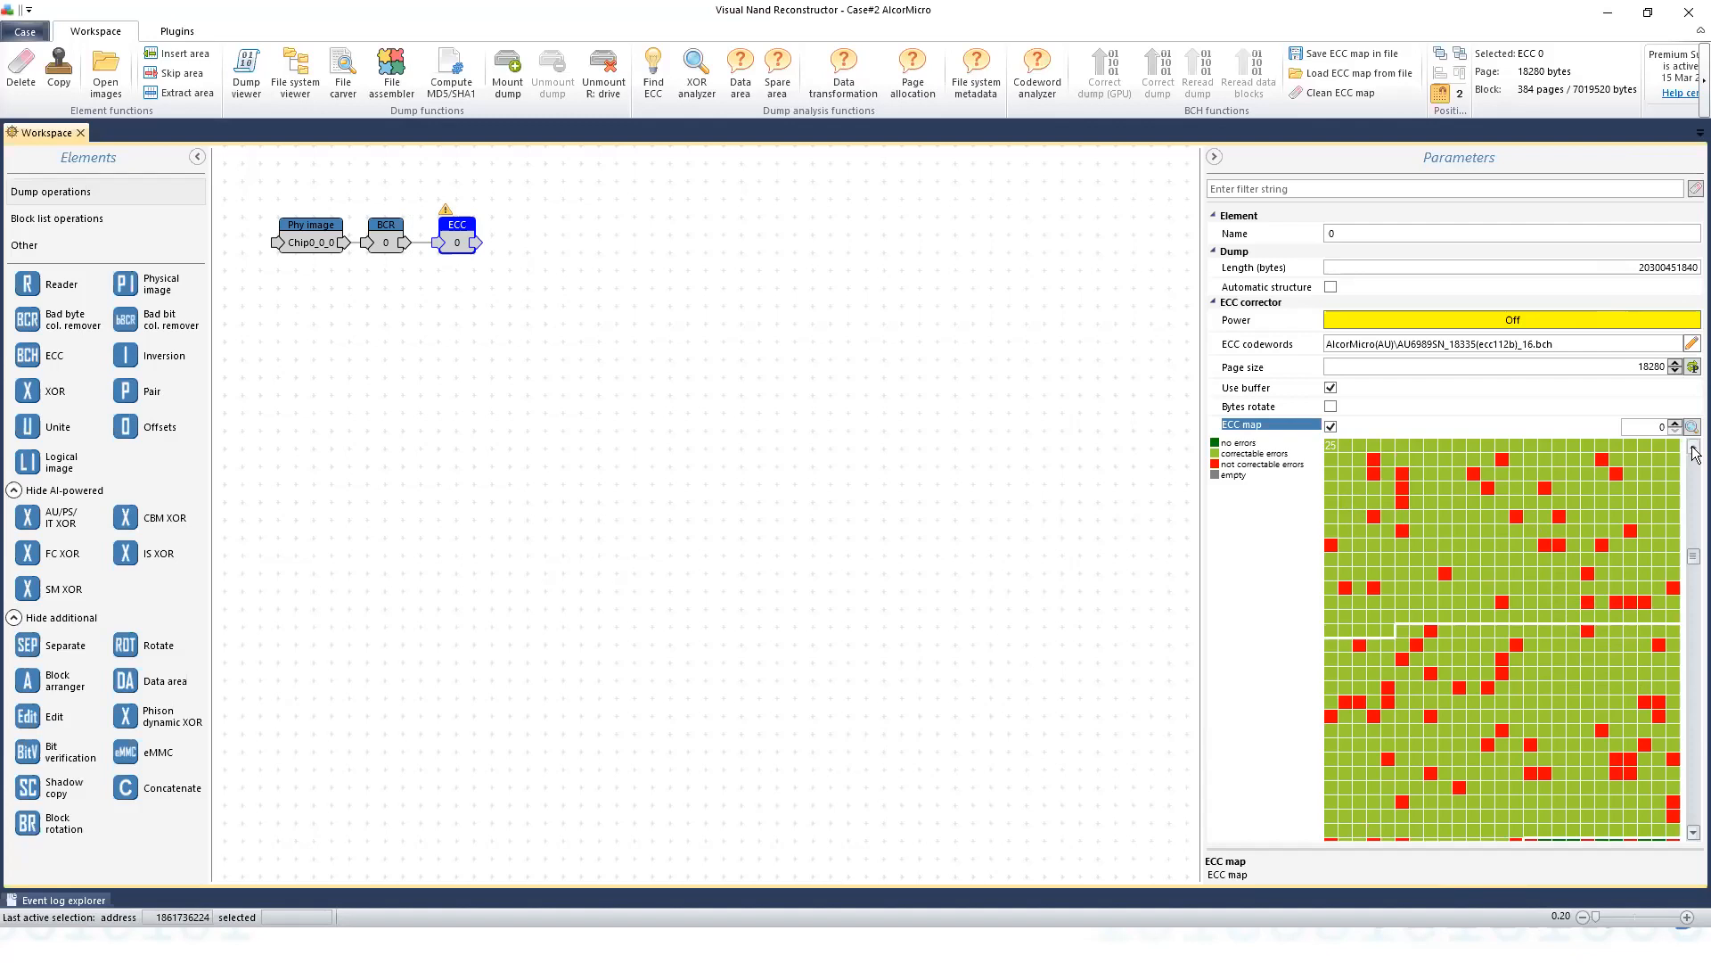
click(1694, 448)
click(1694, 449)
click(1693, 448)
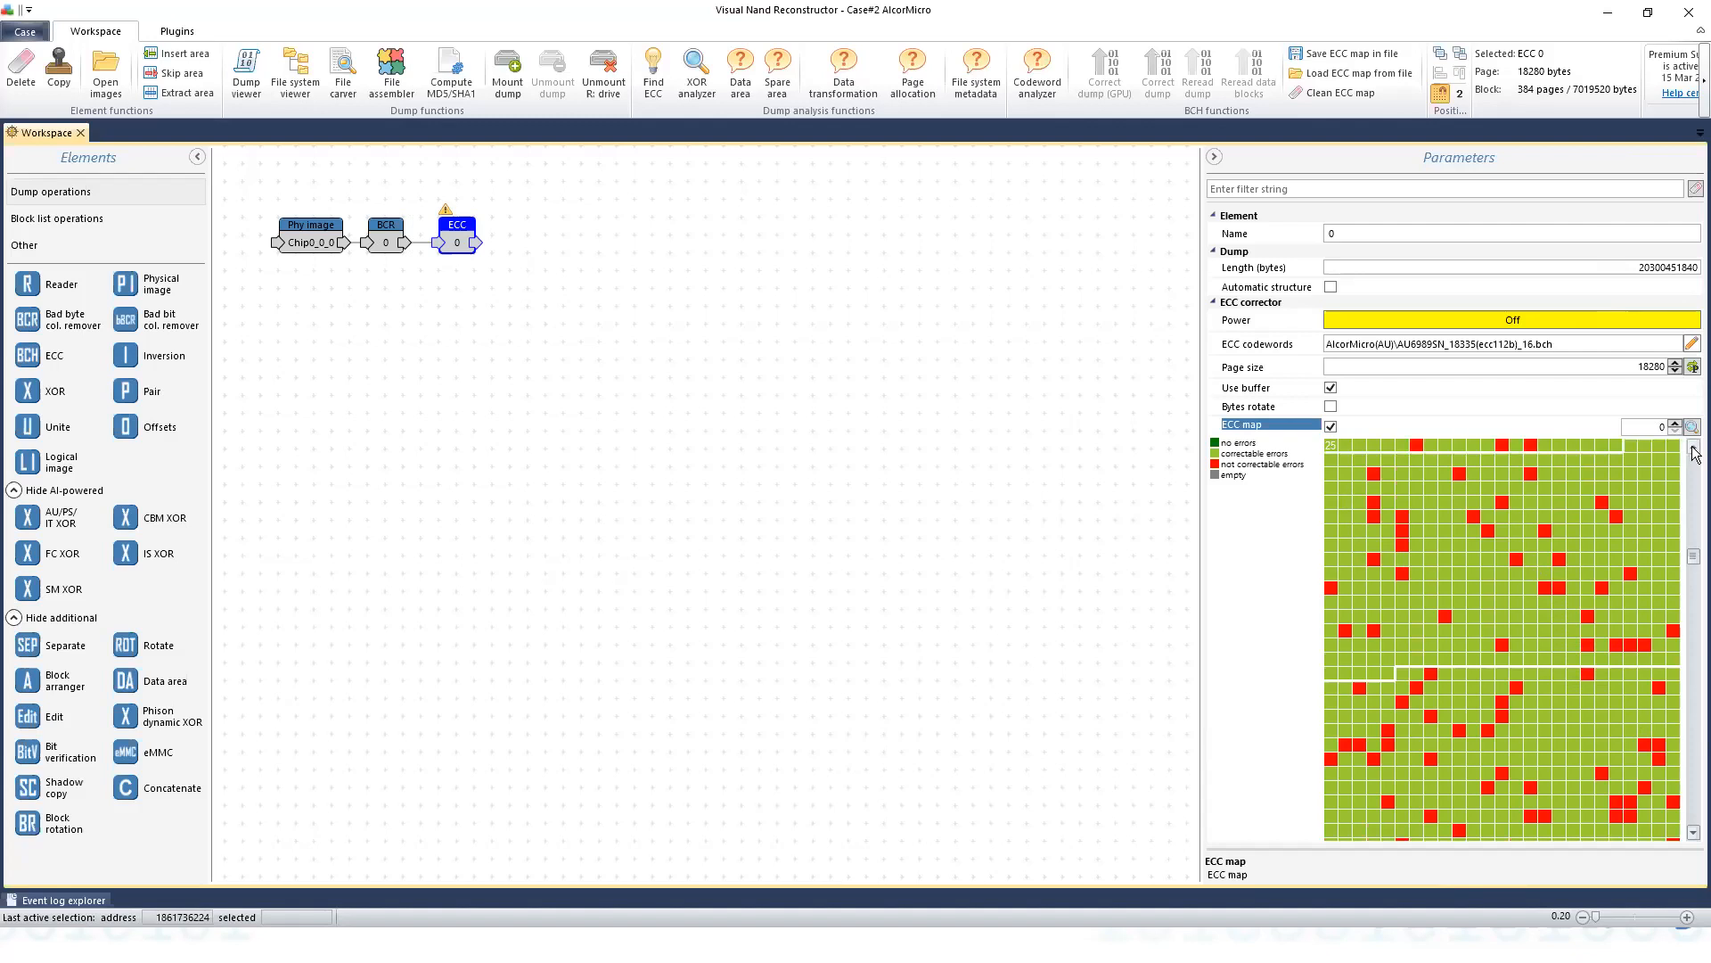
click(1694, 449)
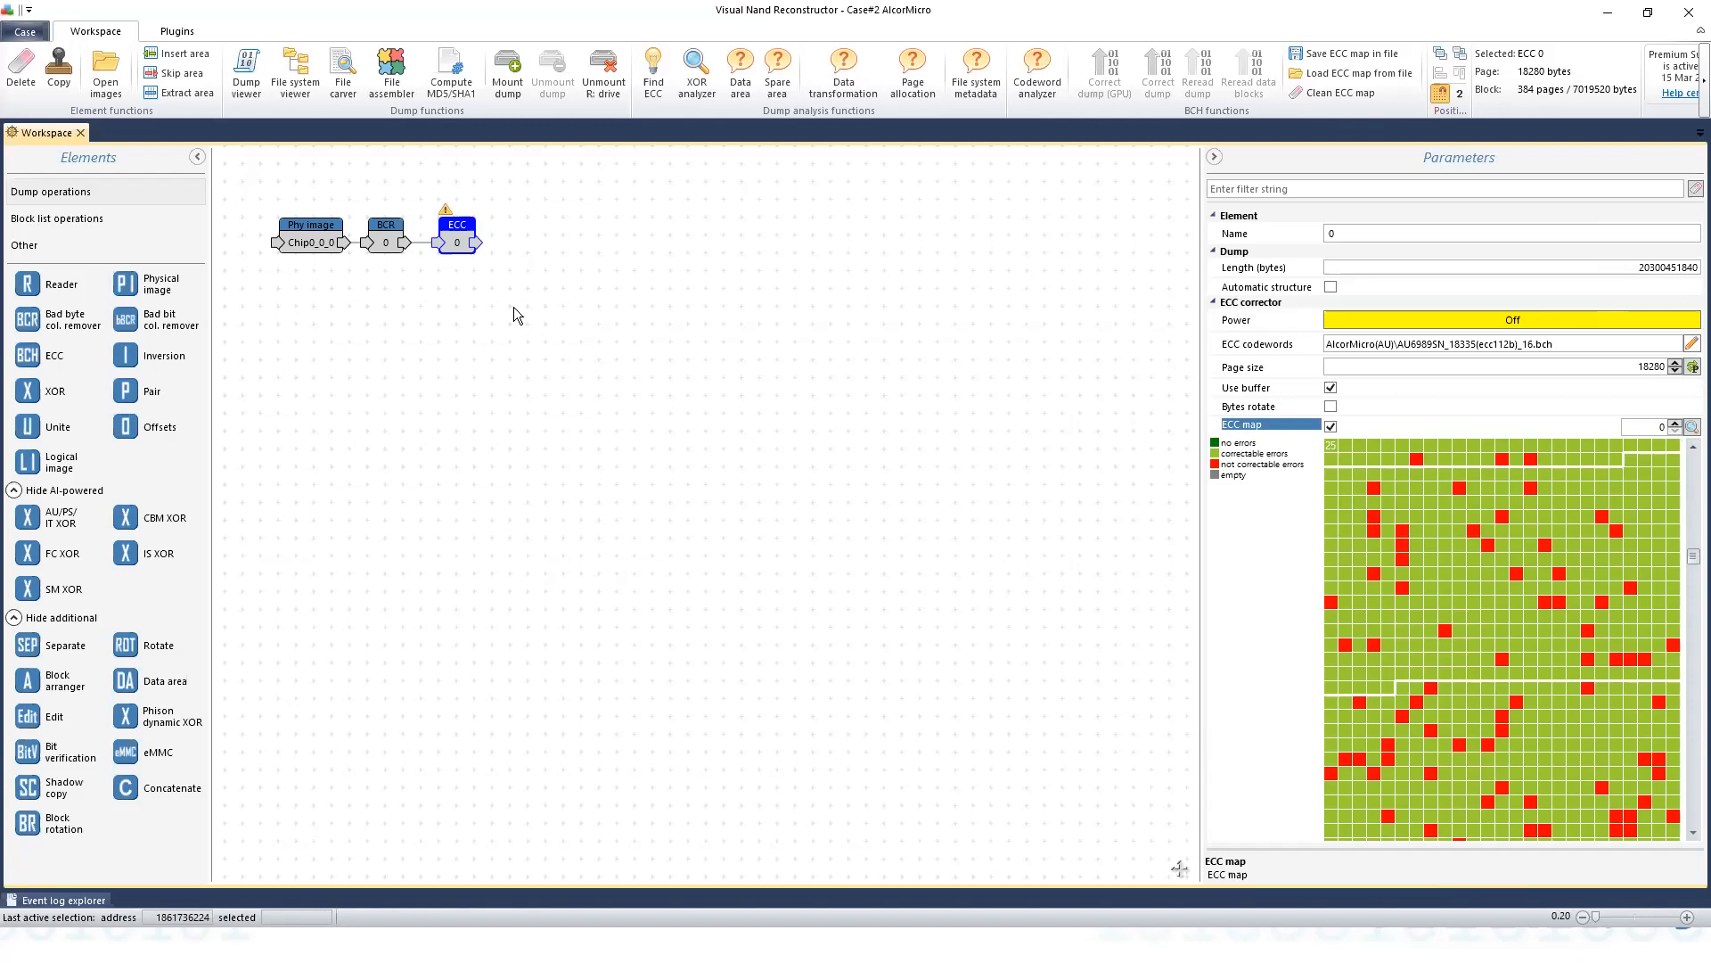
Open the ECC element's dump with bitmap and structure views, expand the page layout and synchronize positions.
double_click(457, 236)
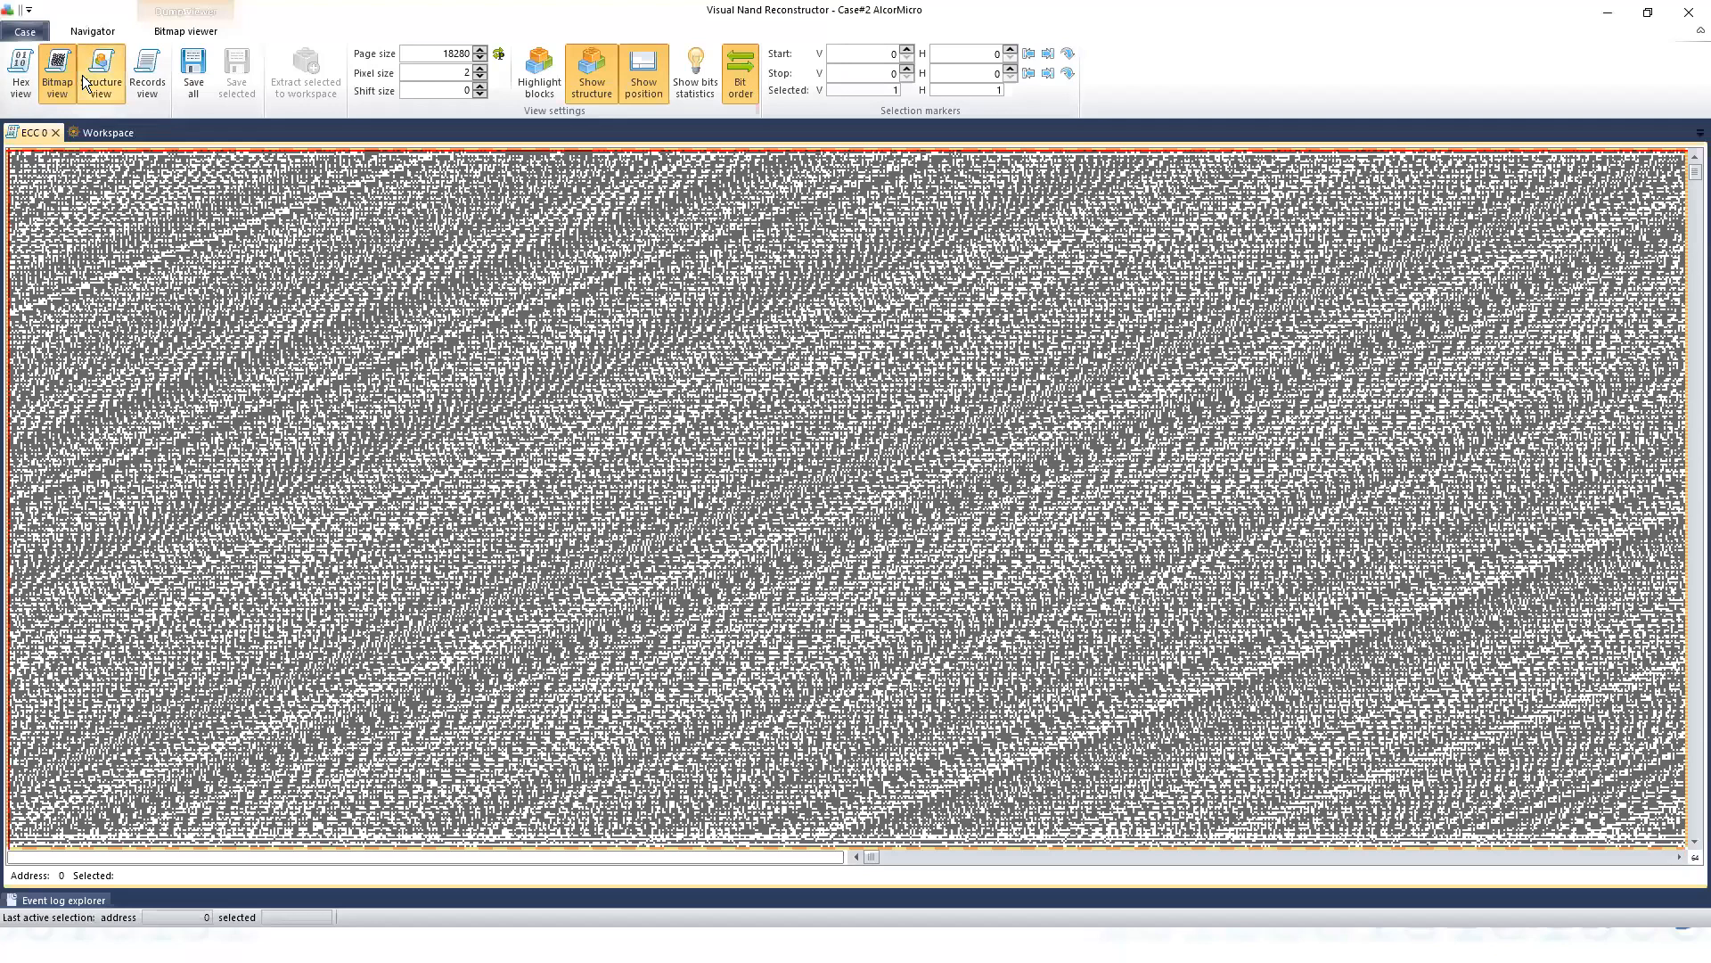
click(82, 75)
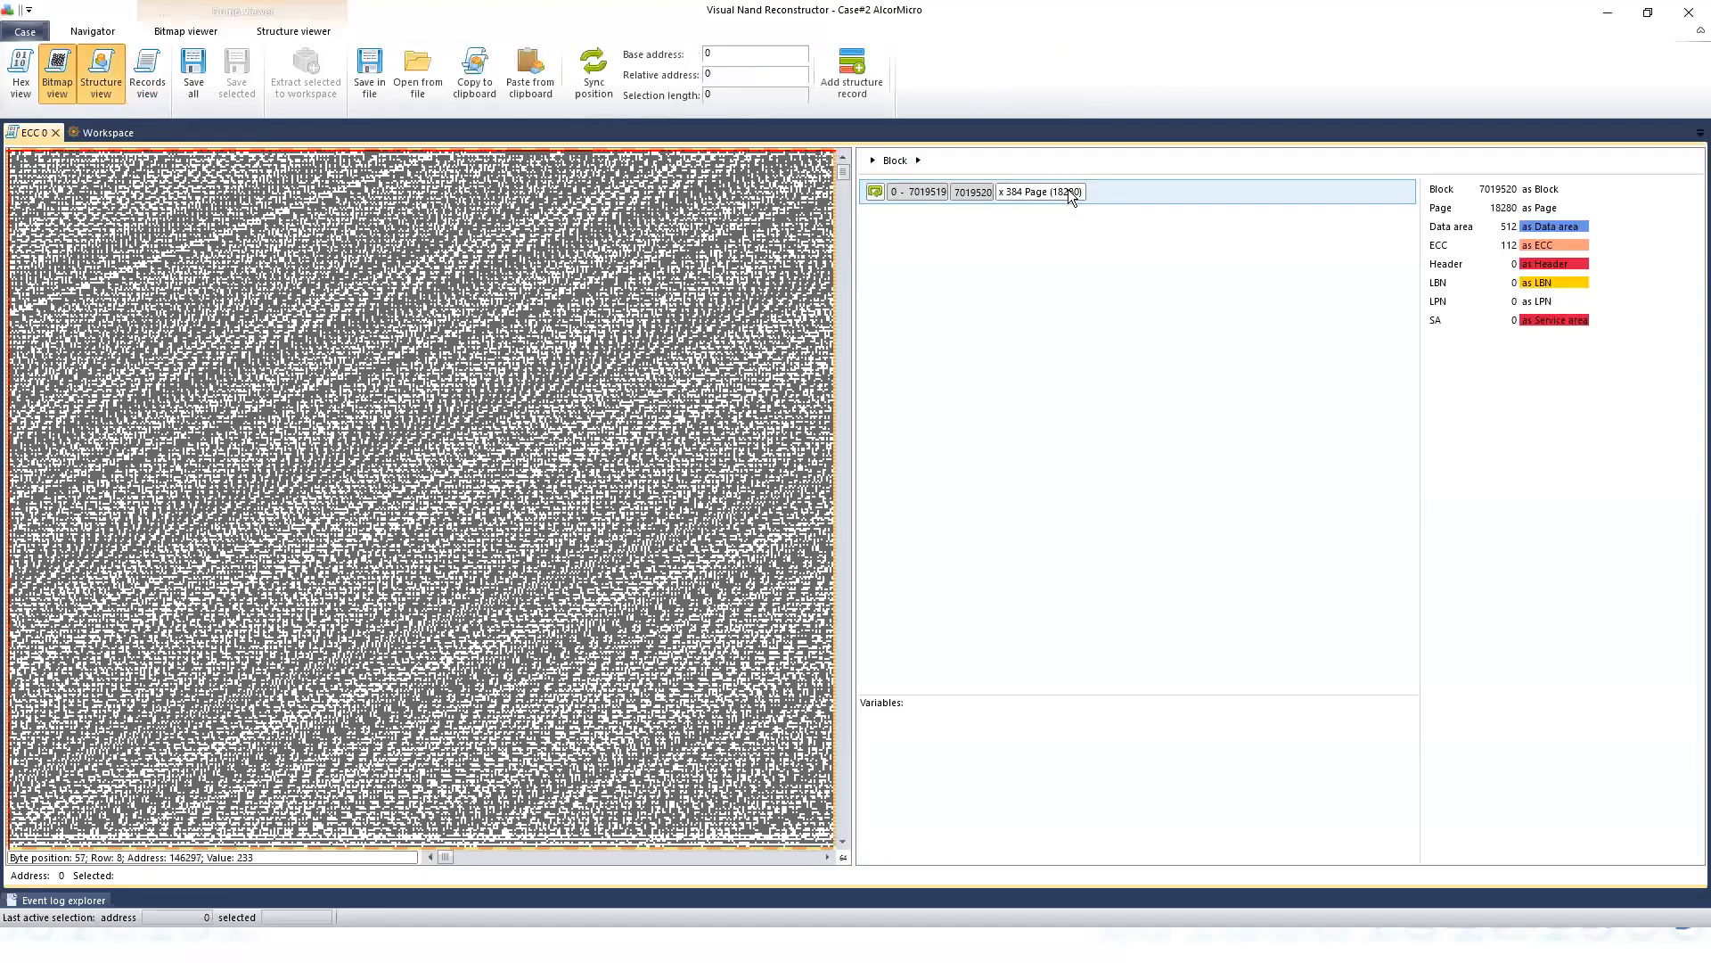
double_click(1068, 189)
click(603, 84)
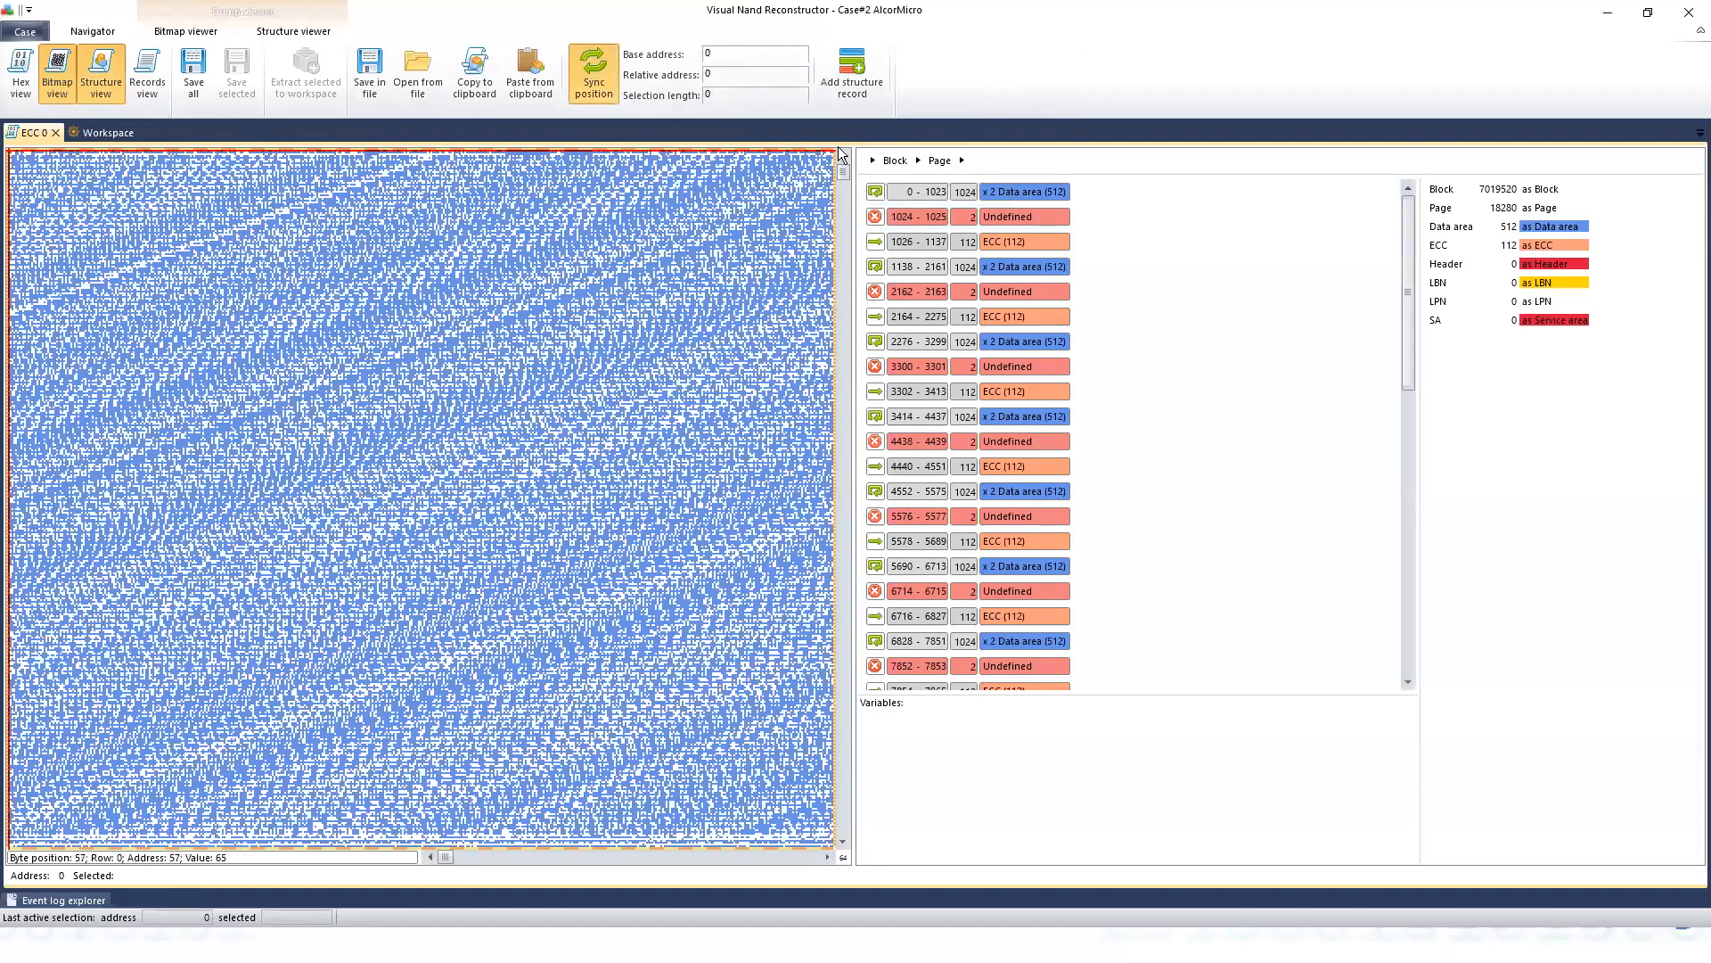
Pick a position farther into the dump and inspect the undefined two-byte areas at 1024, 2162, 3300 and 4438.
drag(842, 174, 842, 226)
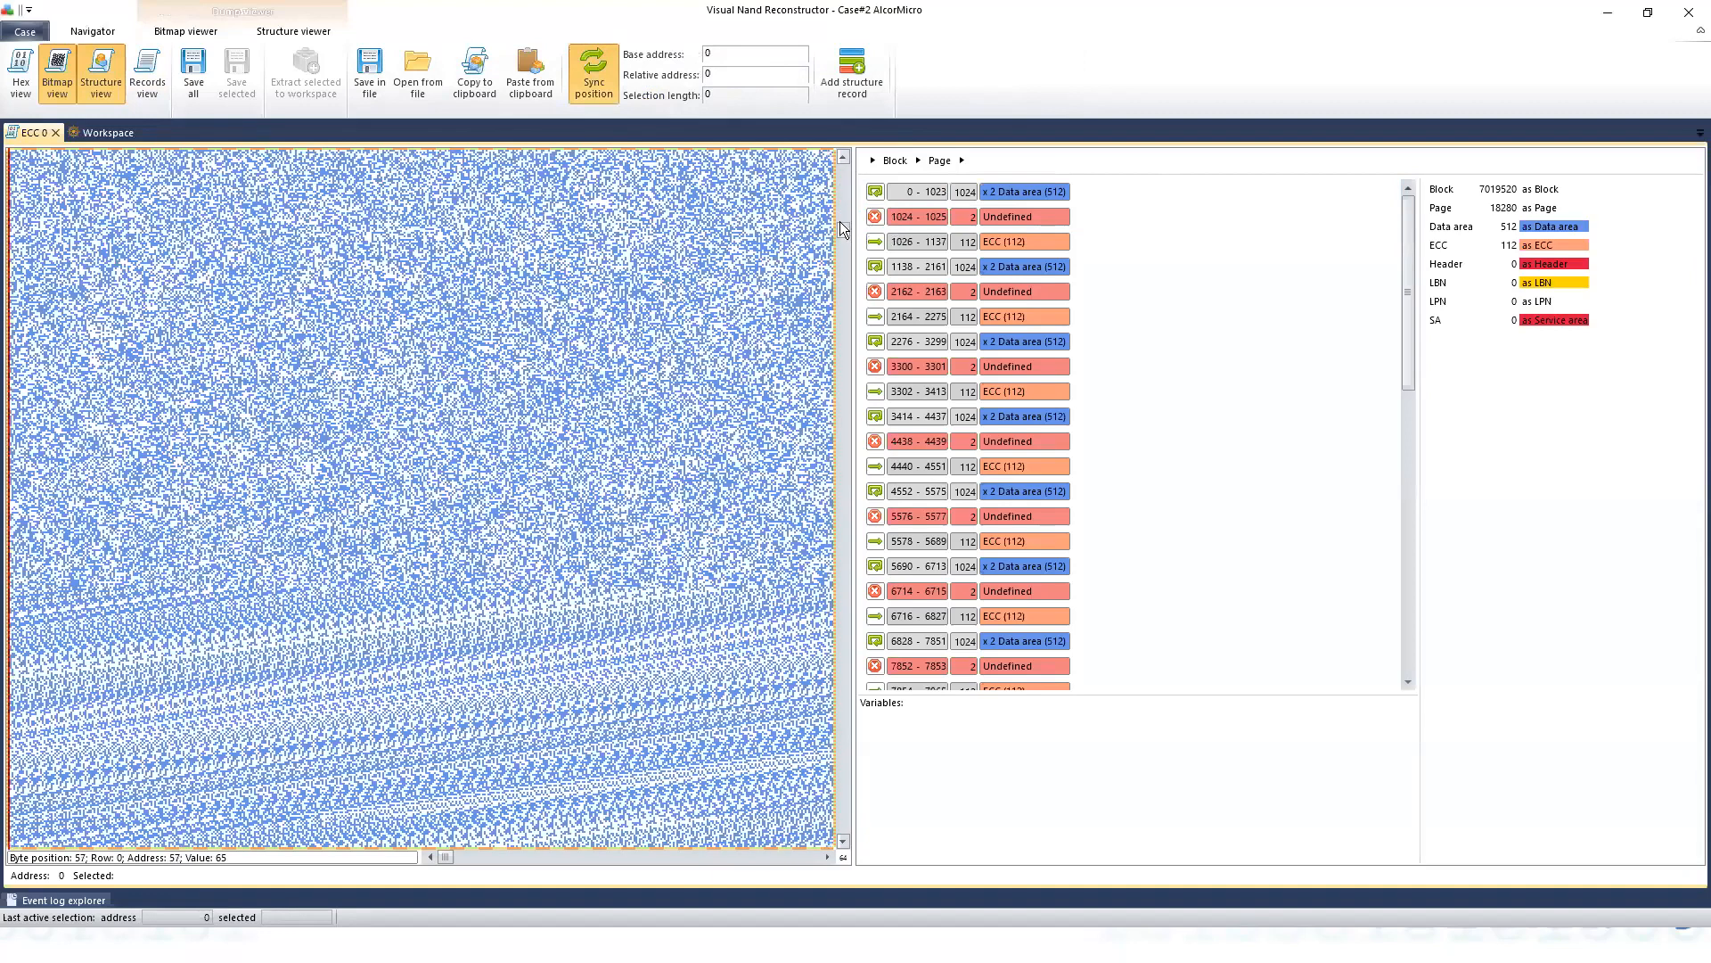
scroll(265, 344, up, 3)
click(256, 354)
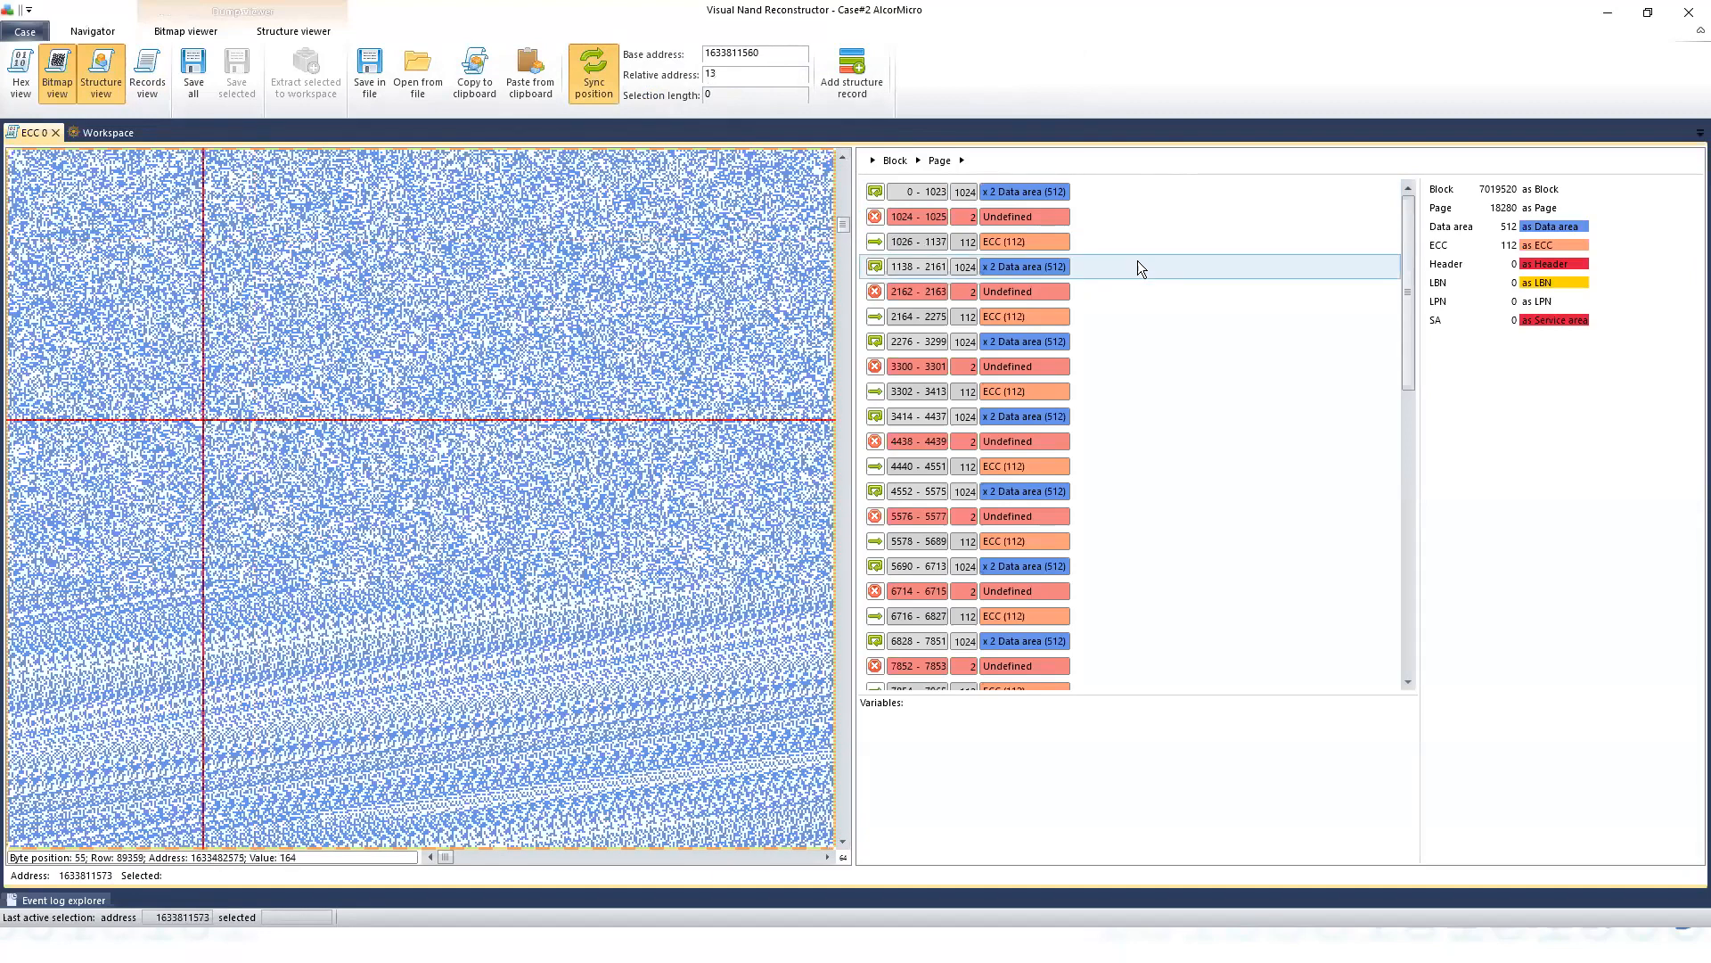
click(1047, 210)
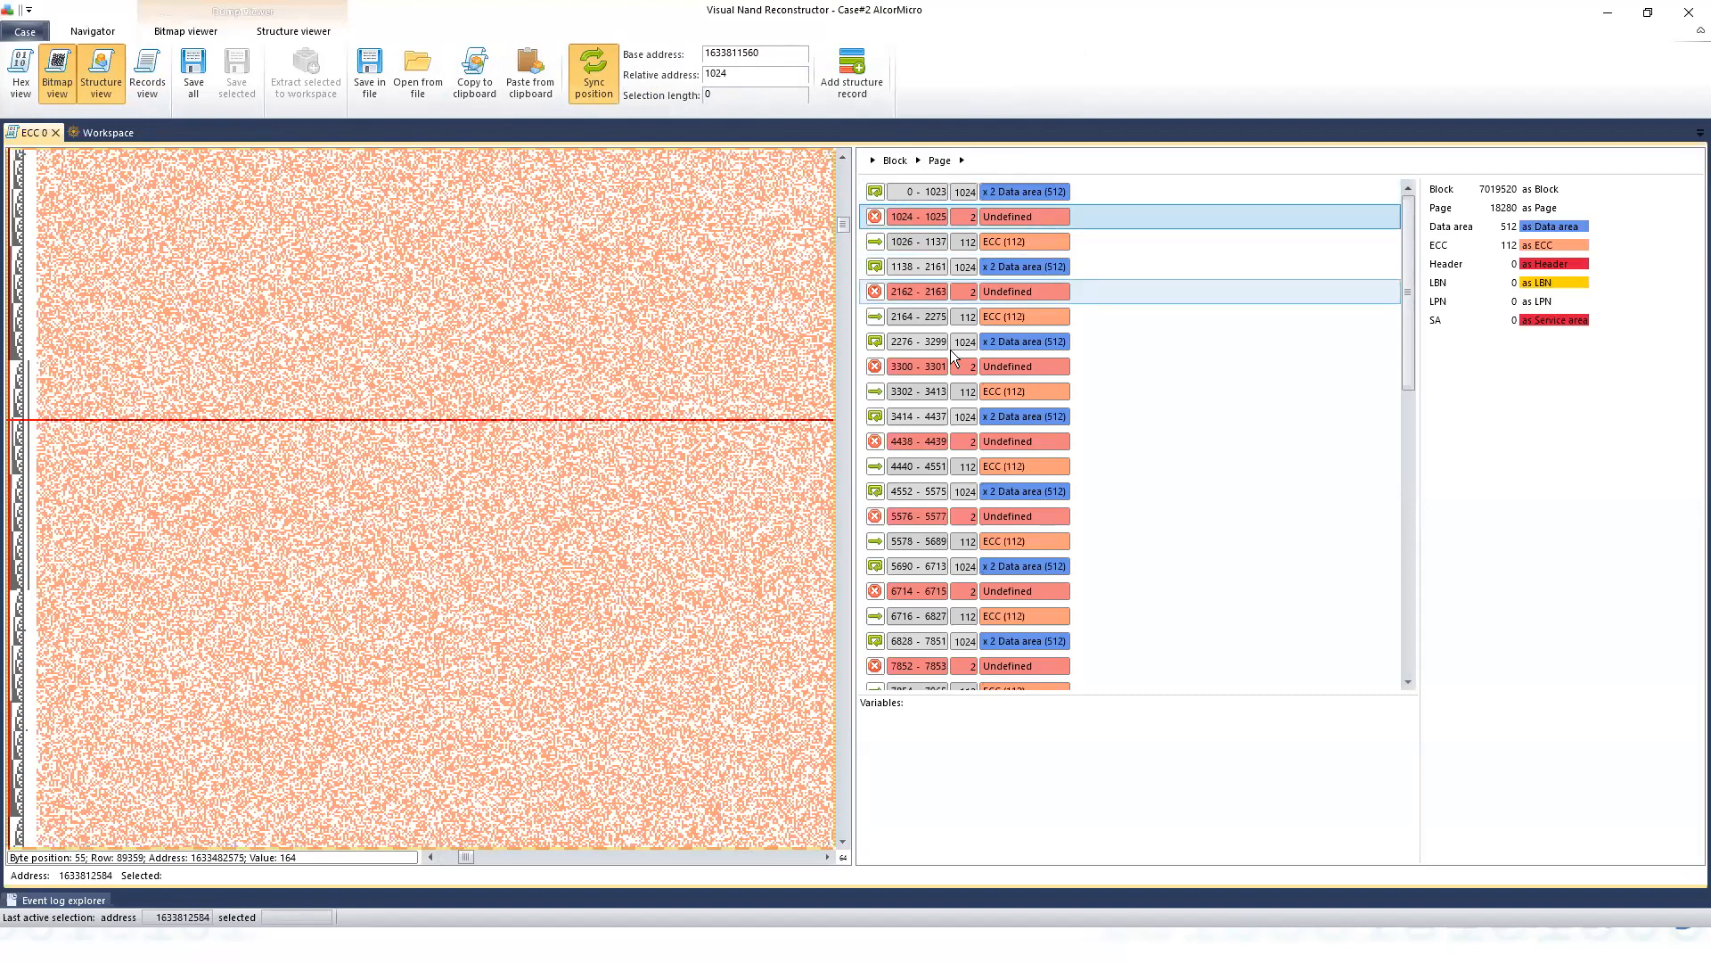
click(1043, 291)
click(1034, 365)
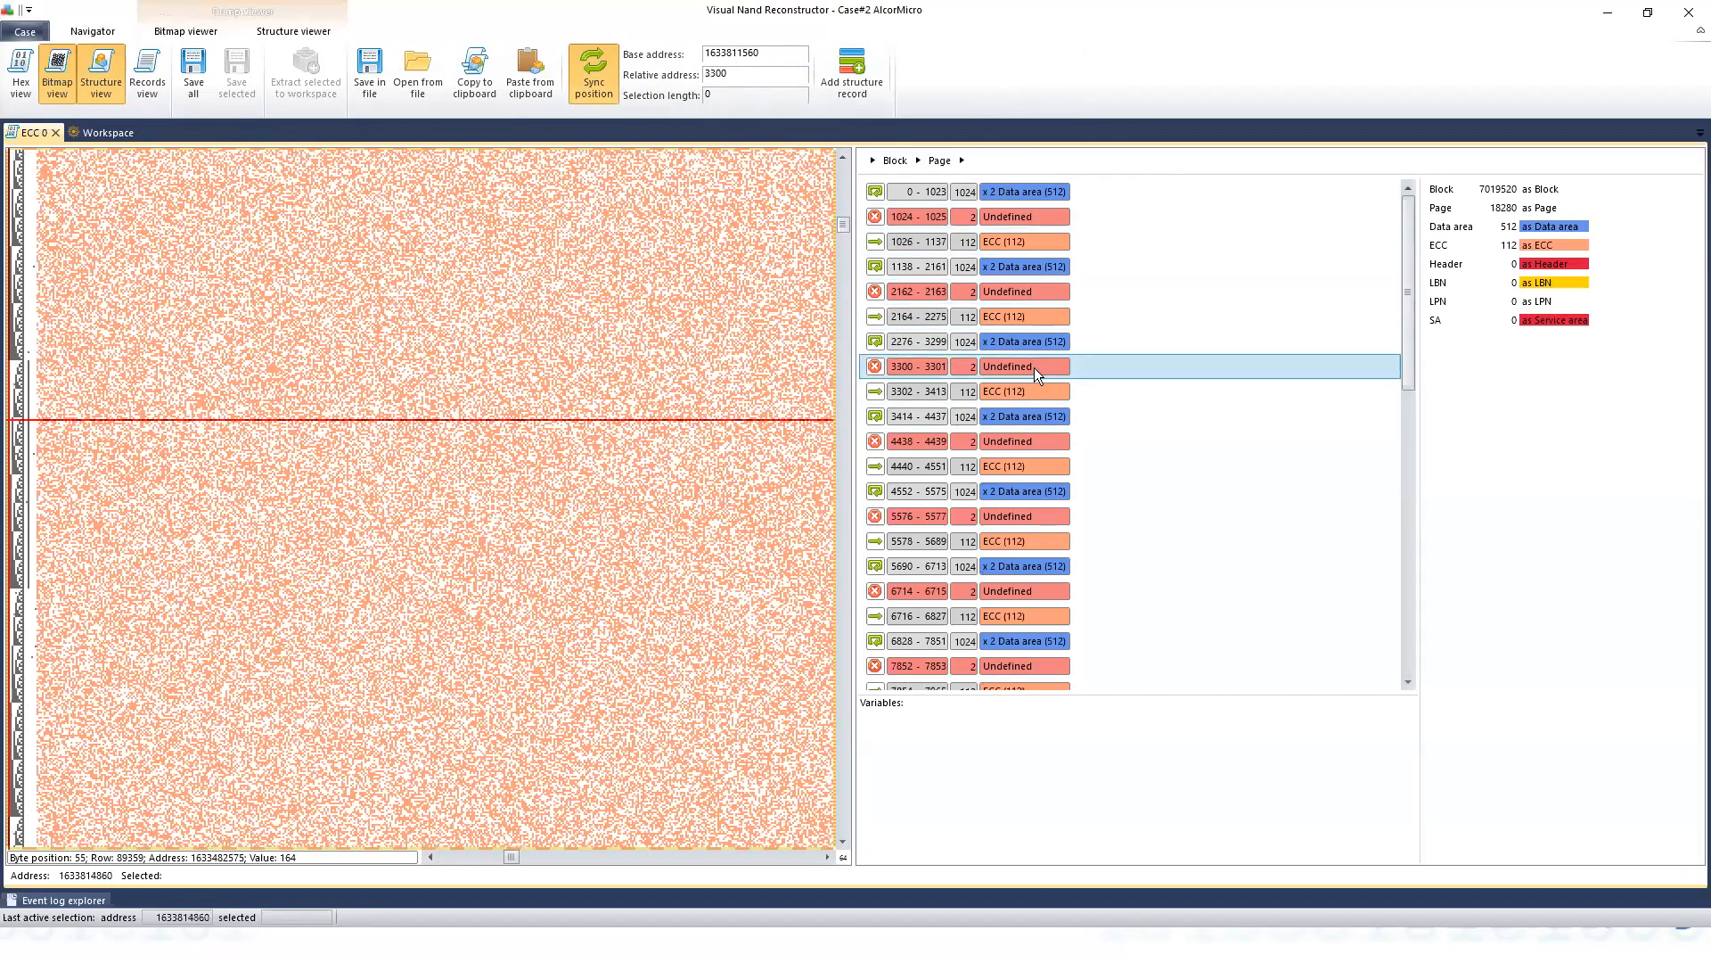
click(1030, 441)
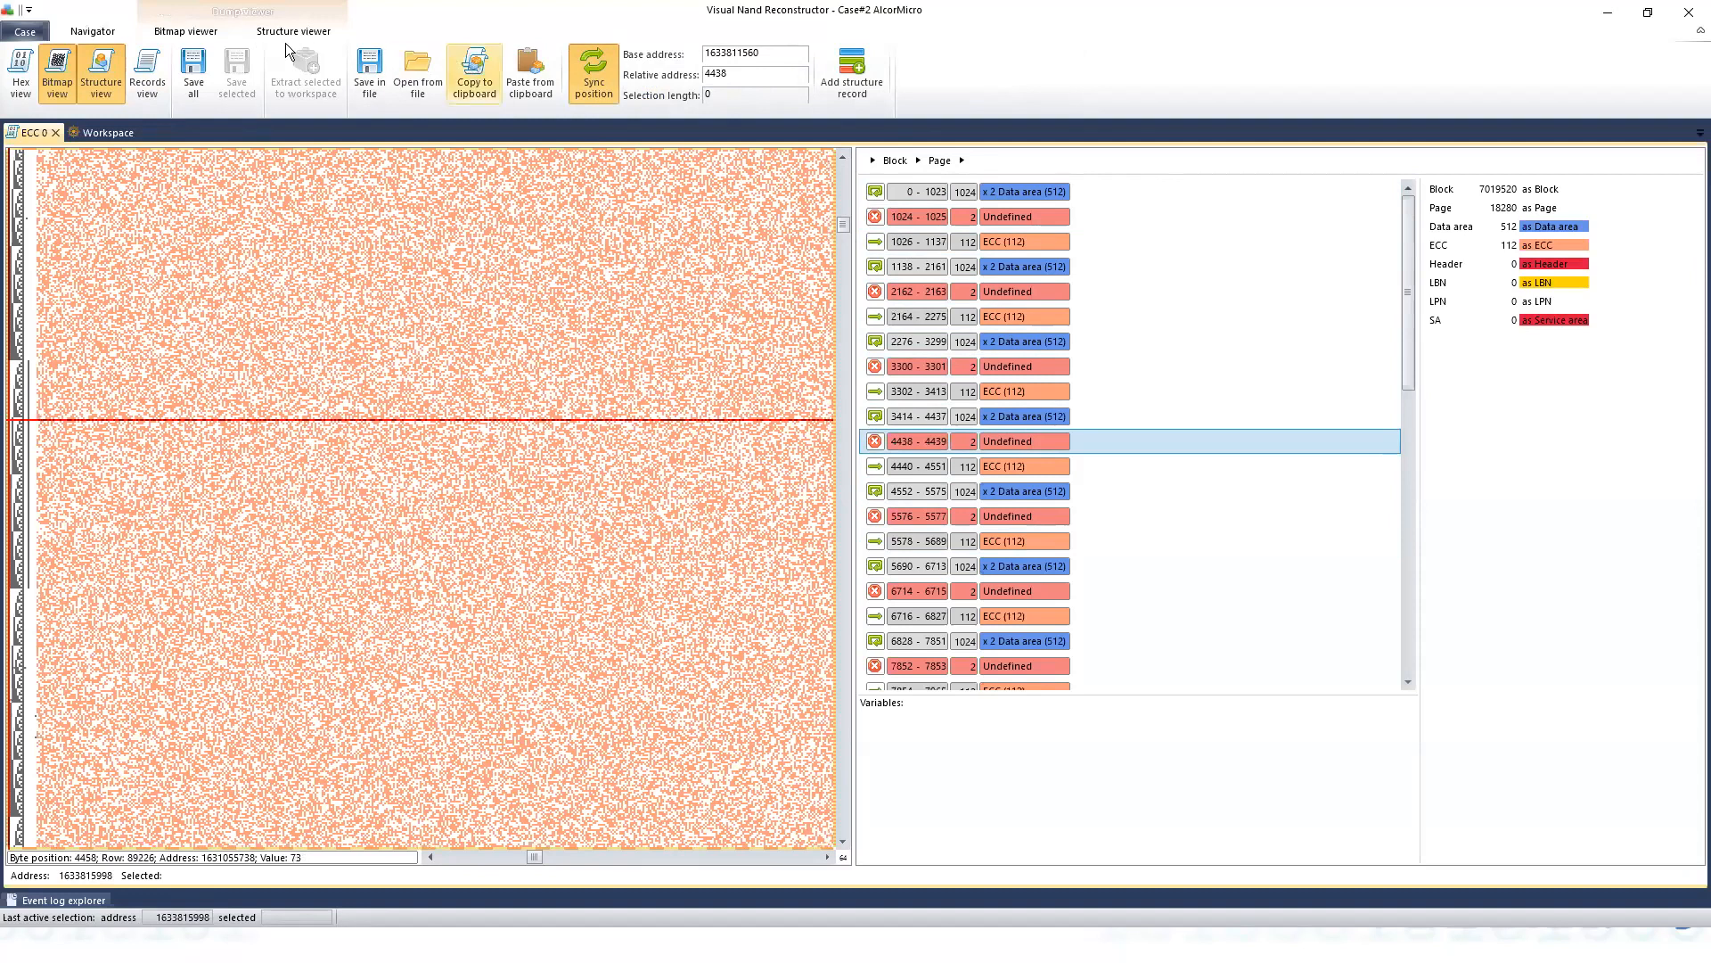
Highlight the blocks in the bitmap, reduce the pixel size to 1 and place the marker at the highlighted block's start.
click(185, 31)
click(531, 76)
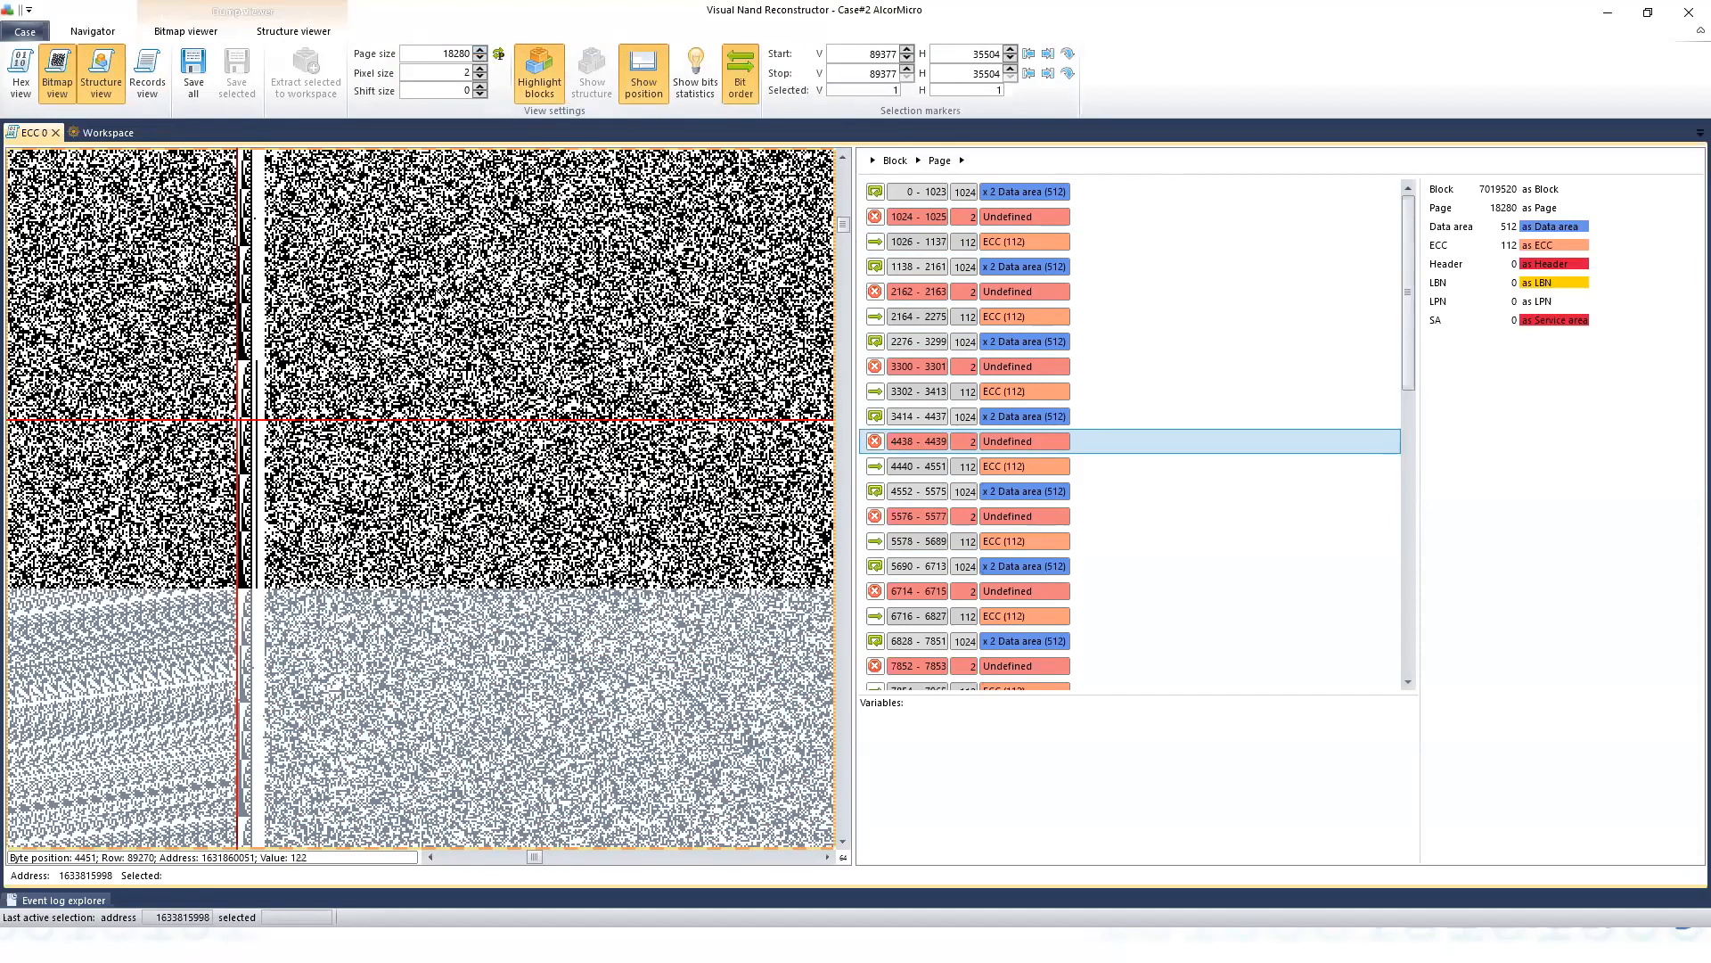
click(408, 409)
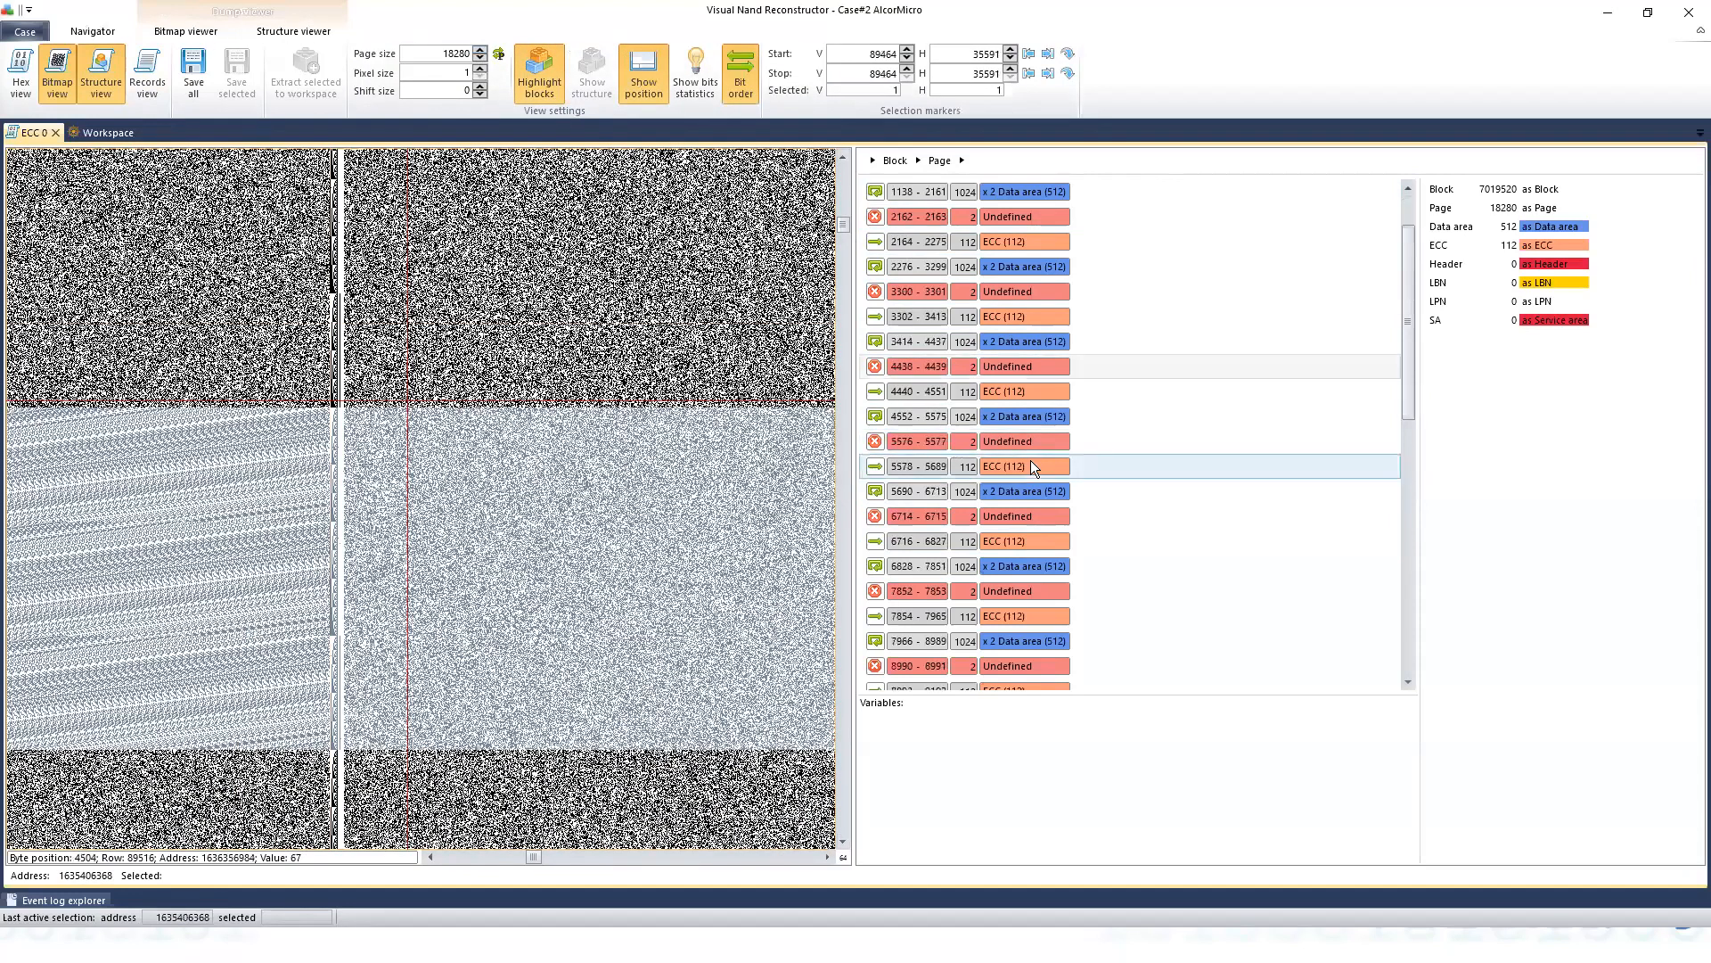
Inspect the service bytes in the undefined area 18094 - 18095 near the end of the page.
scroll(1070, 669, down, 9)
scroll(1071, 673, down, 1)
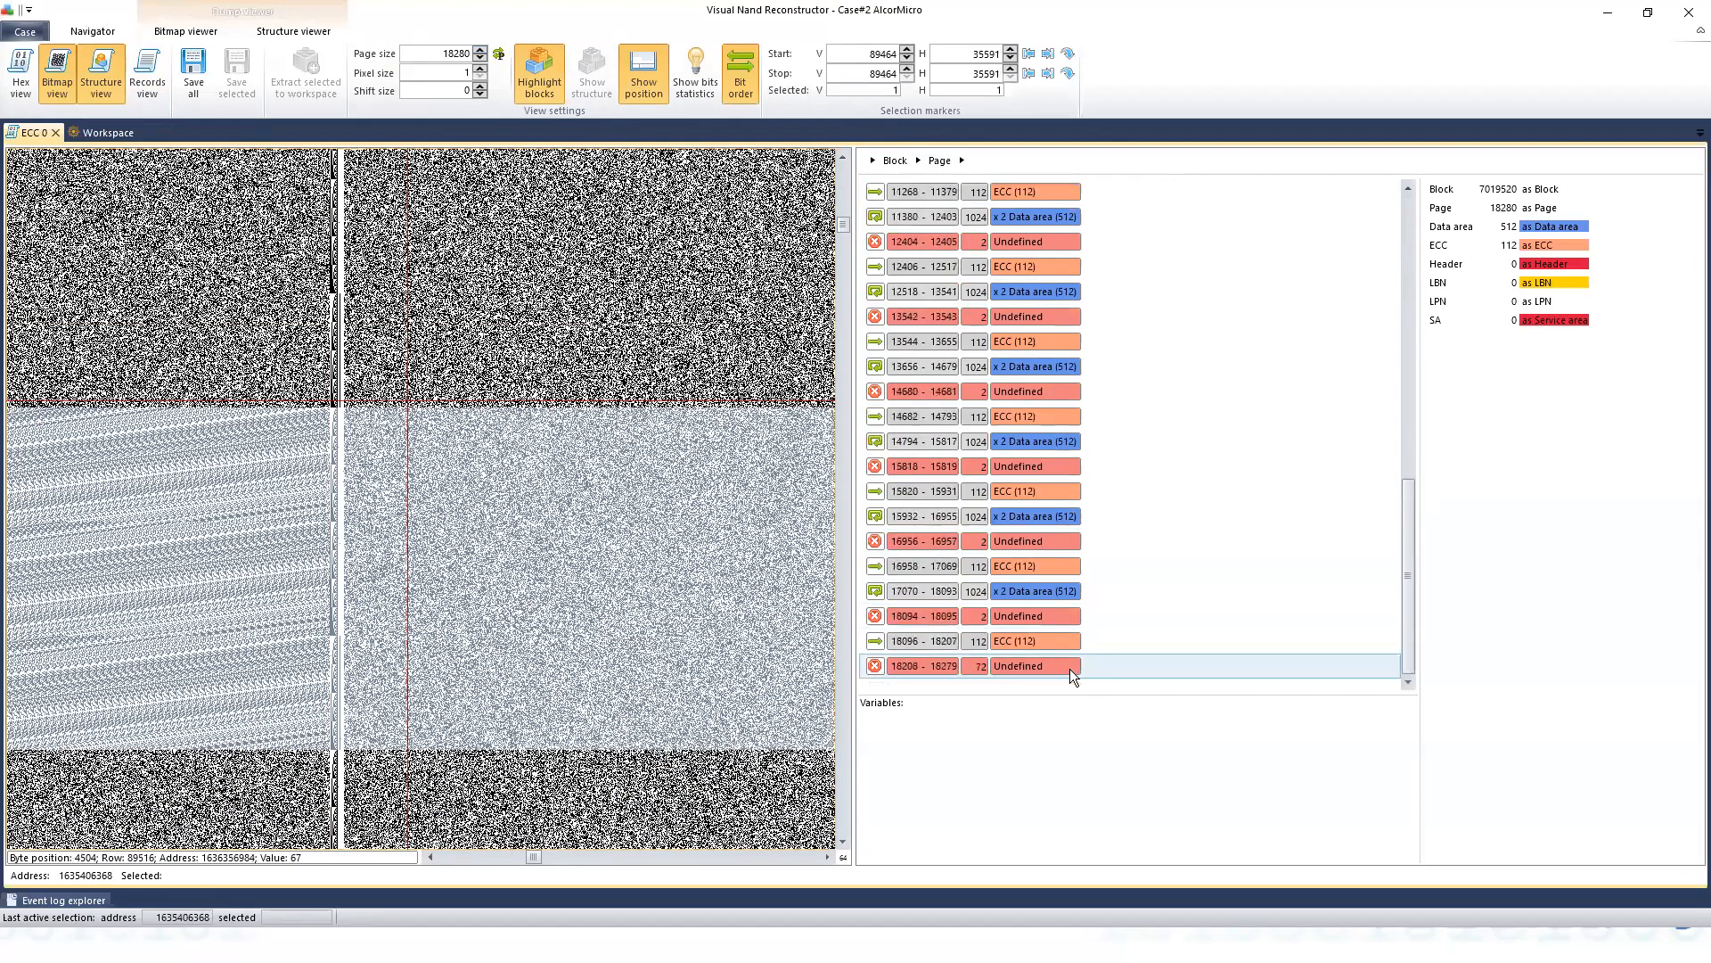
click(1070, 616)
scroll(439, 520, left, 1)
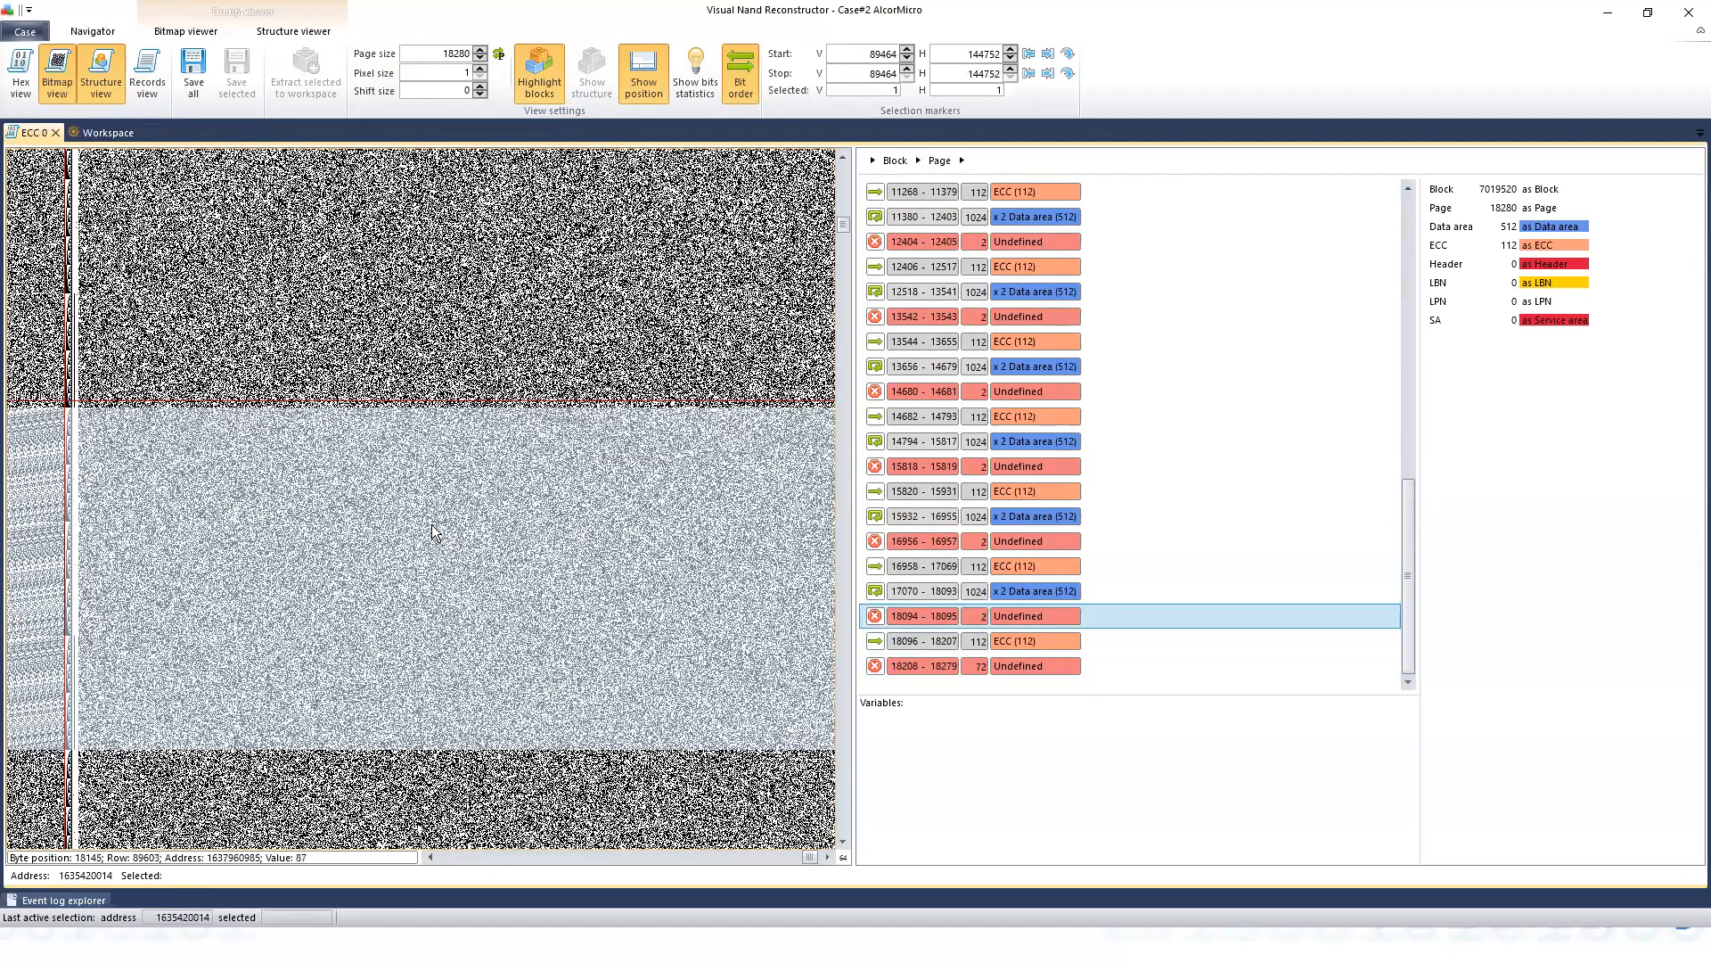
scroll(437, 446, left, 2)
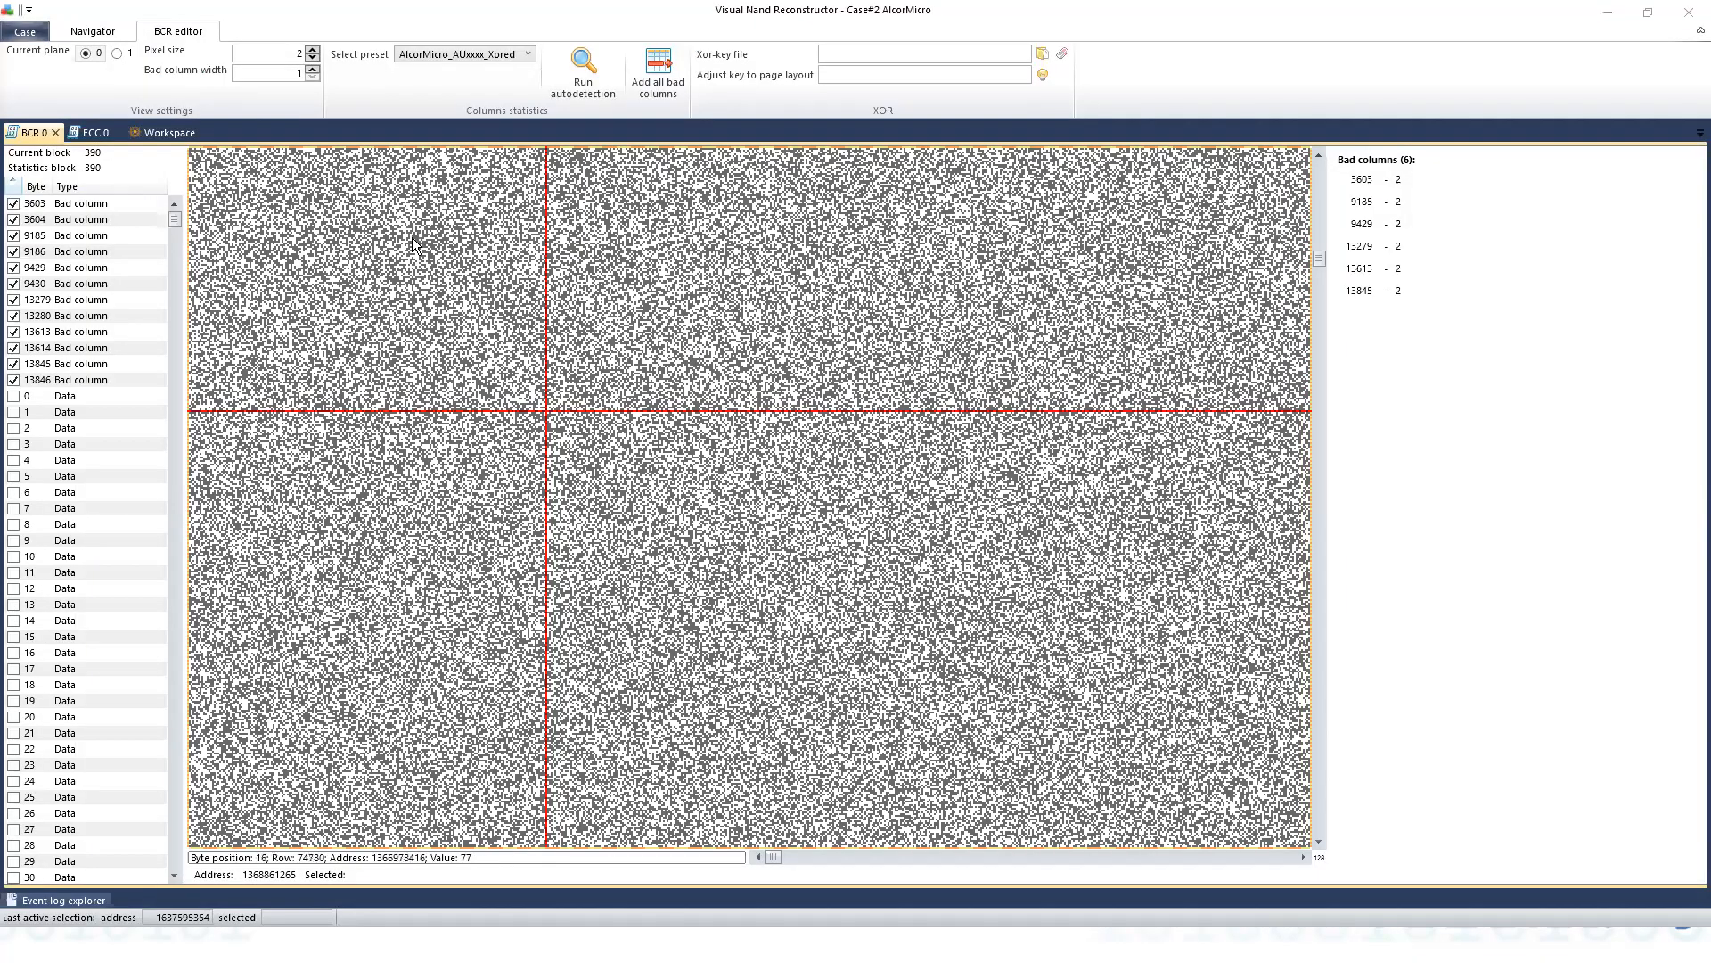
Go back to BCR 0 and place the position marker in block 388 of plane 0.
click(409, 240)
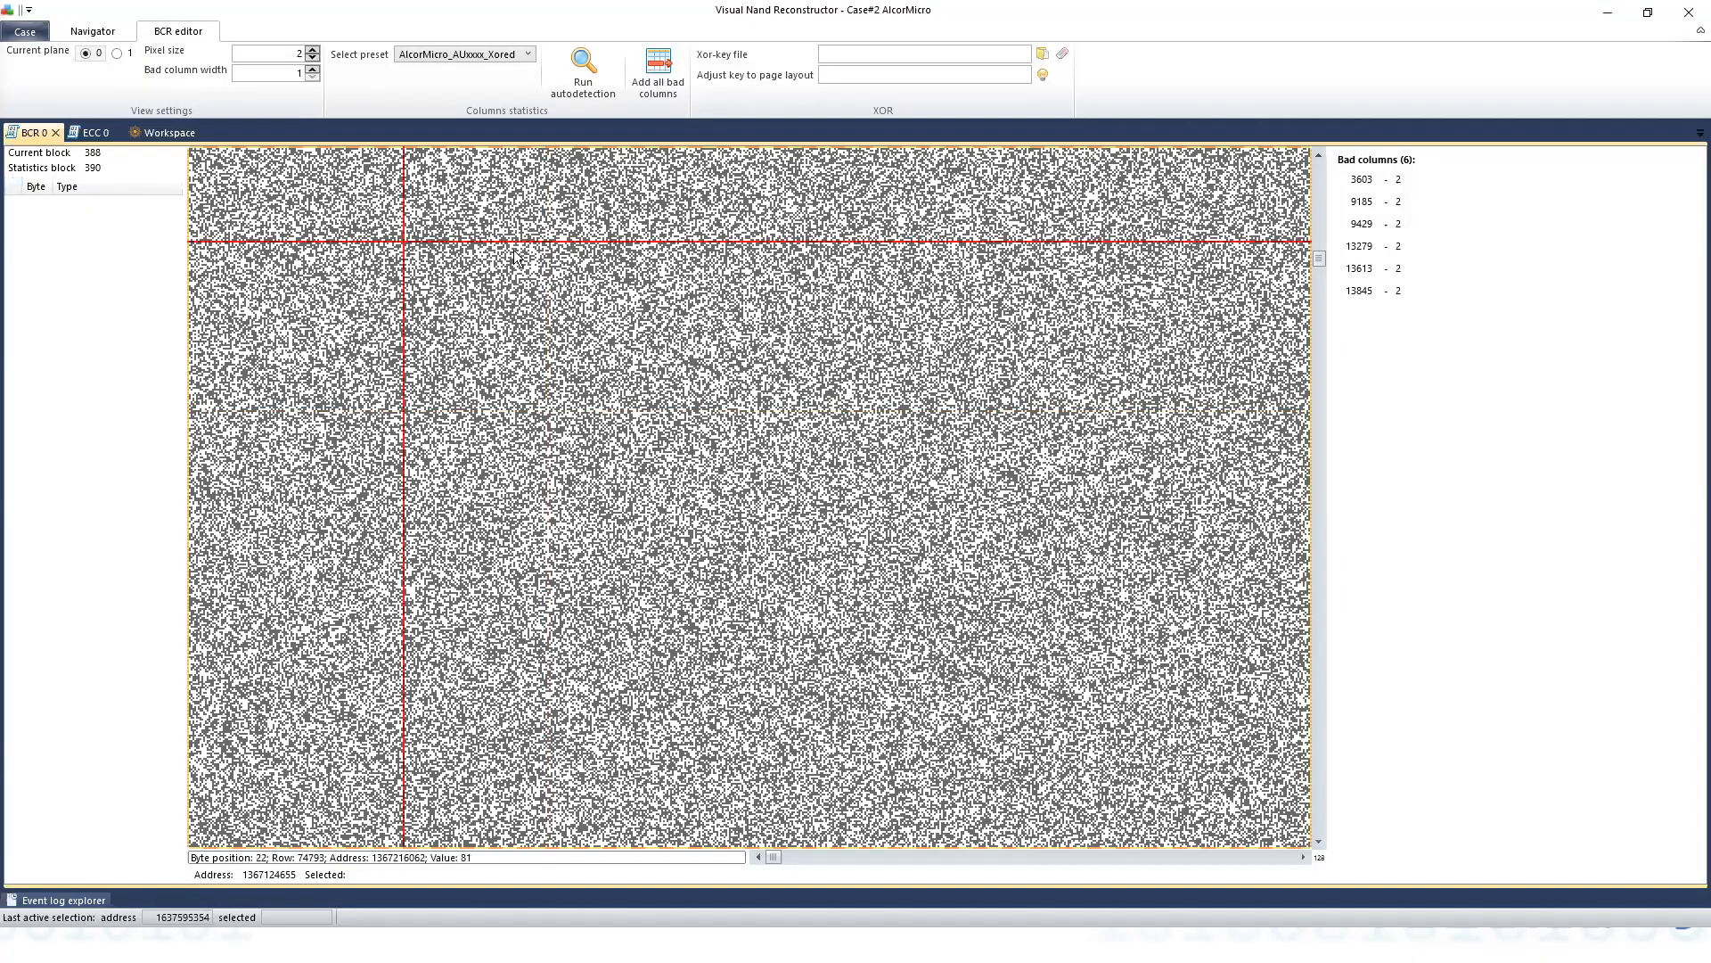